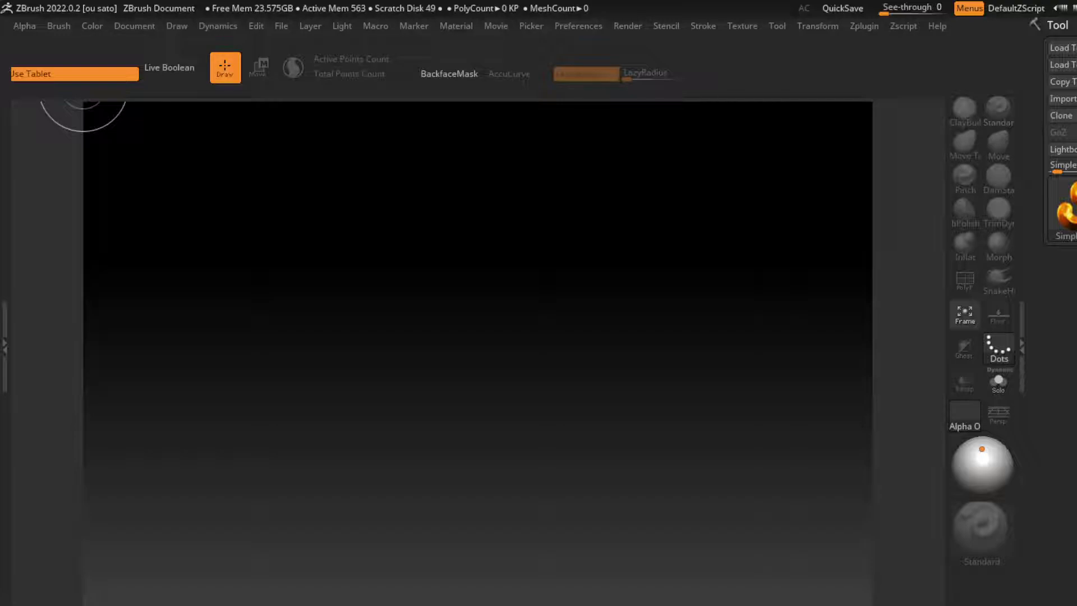
# Step: Load the 8-head female mannequin project from LightBox's Mannequin folder
pyautogui.click(578, 26)
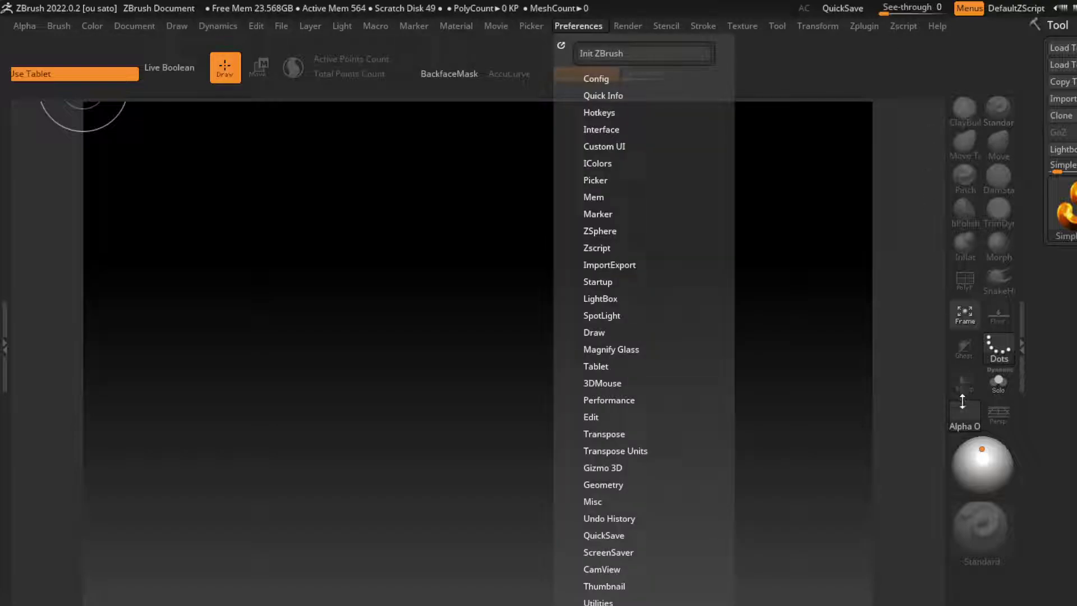
pyautogui.press(',')
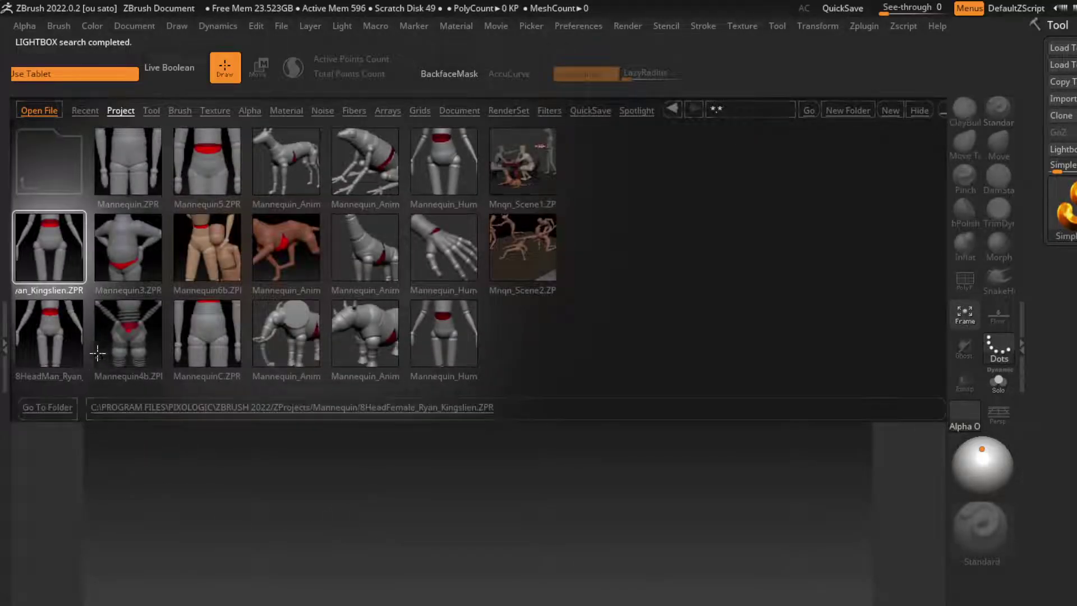
pyautogui.doubleClick(100, 366)
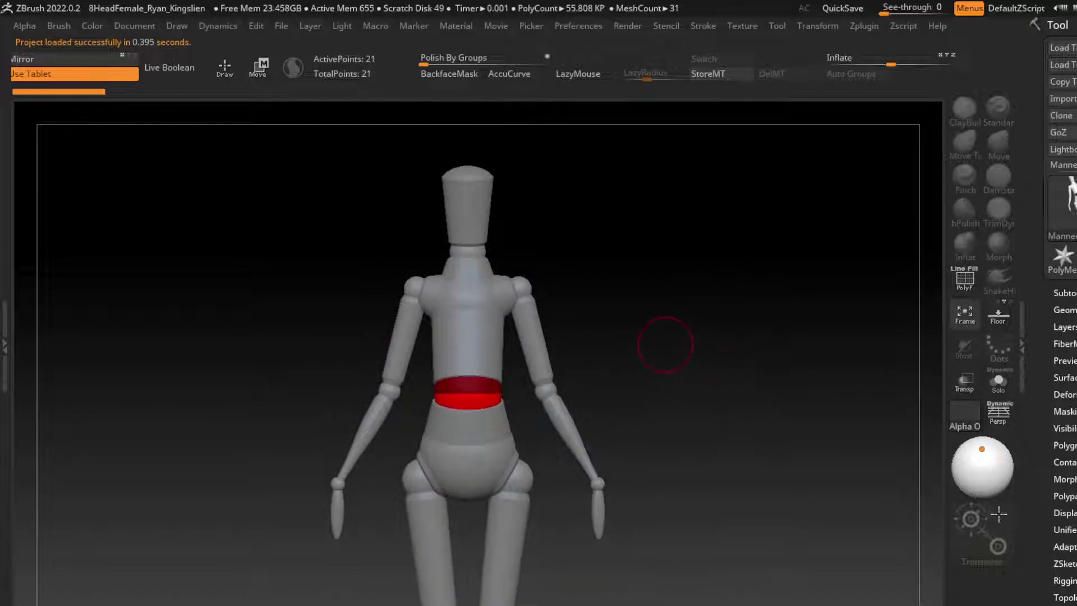
# Step: Bend the mannequin's upper body forward at the hip and twist the torso sideways at the waist
pyautogui.moveTo(701, 516); pyautogui.dragTo(803, 516)
pyautogui.moveTo(421, 458)
pyautogui.mouseDown()
pyautogui.moveTo(434, 396)
pyautogui.moveTo(657, 554)
pyautogui.moveTo(589, 577)
pyautogui.moveTo(688, 453)
pyautogui.moveTo(868, 406)
pyautogui.moveTo(909, 413)
pyautogui.mouseUp()
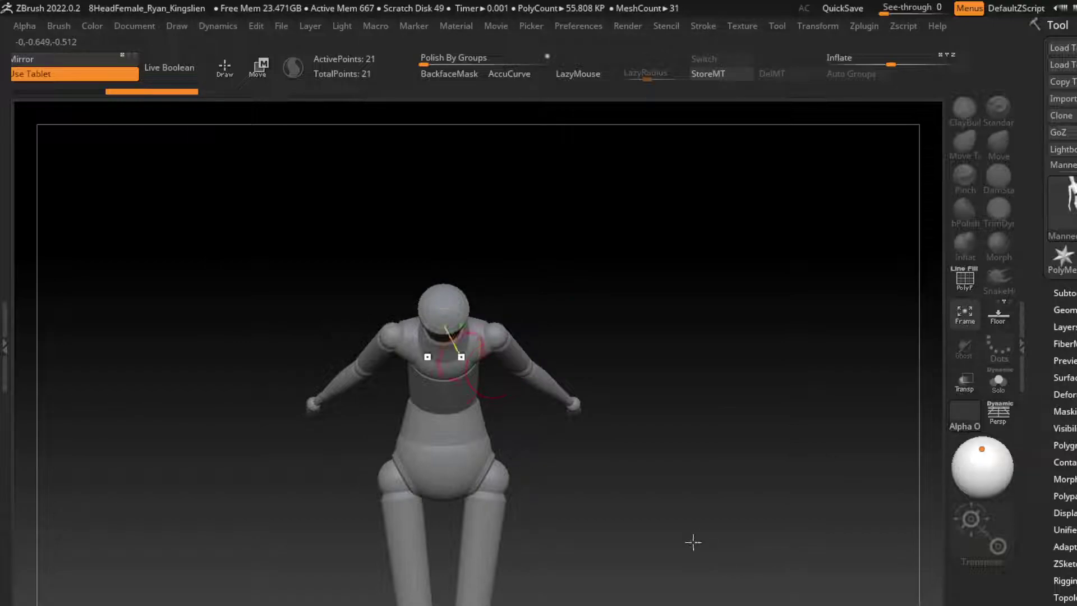
pyautogui.moveTo(445, 401)
pyautogui.mouseDown()
pyautogui.moveTo(433, 355)
pyautogui.moveTo(421, 368)
pyautogui.mouseUp()
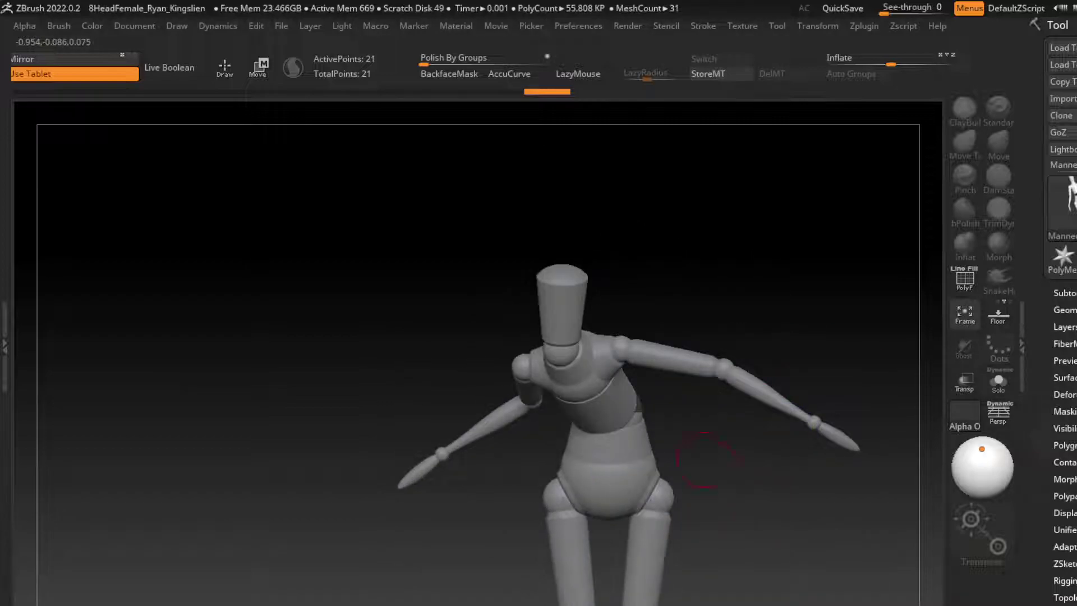
# Step: Swing the left leg out from the hip and extend its lower leg
pyautogui.moveTo(397, 482); pyautogui.dragTo(399, 476)
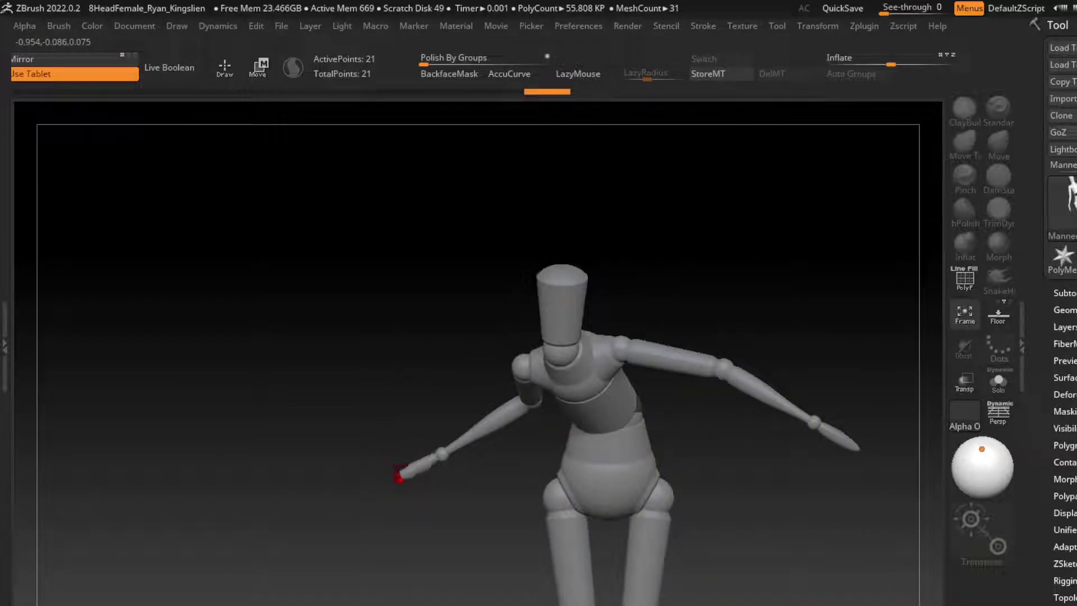
pyautogui.keyDown('ctrl'); pyautogui.moveTo(399, 476); pyautogui.dragTo(701, 396, button='right'); pyautogui.keyUp('ctrl')
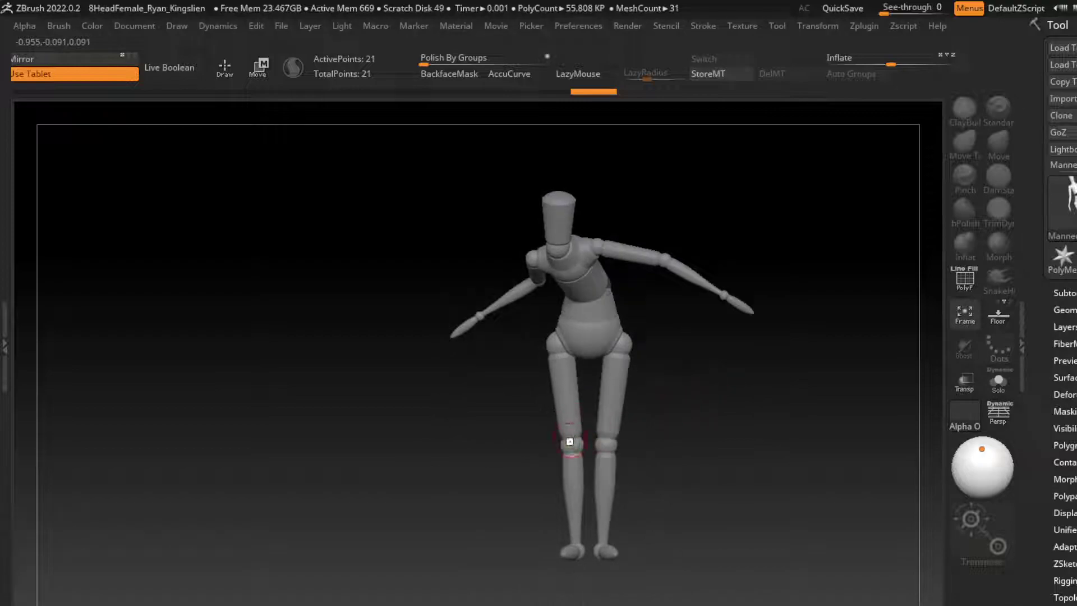
pyautogui.moveTo(570, 442); pyautogui.dragTo(505, 430)
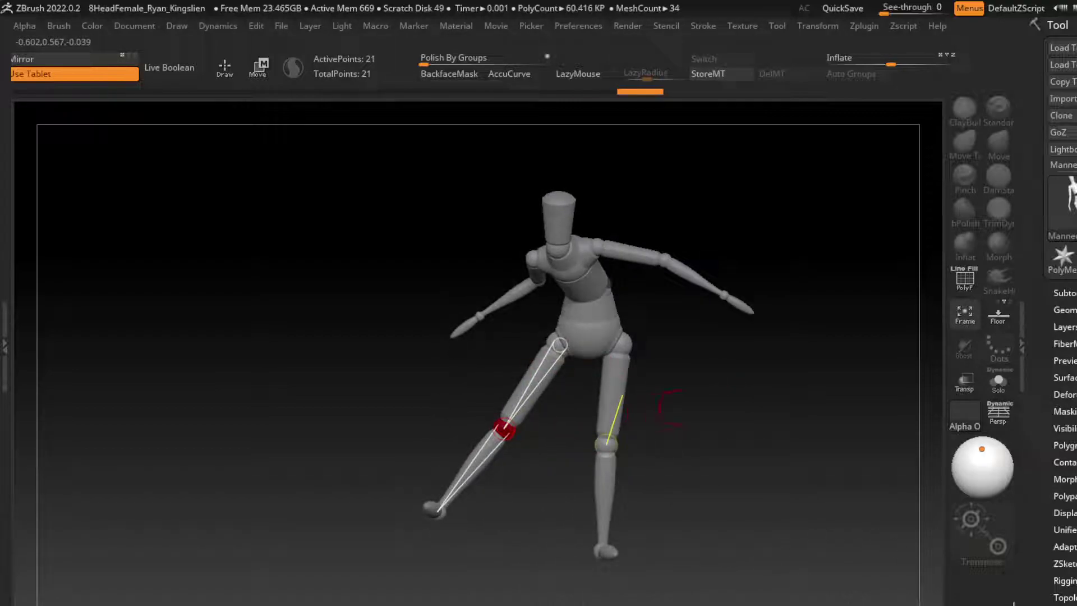
pyautogui.moveTo(670, 411)
pyautogui.mouseDown()
pyautogui.moveTo(875, 532)
pyautogui.moveTo(925, 525)
pyautogui.moveTo(866, 525)
pyautogui.moveTo(633, 415)
pyautogui.moveTo(617, 427)
pyautogui.moveTo(605, 359)
pyautogui.mouseUp()
pyautogui.moveTo(637, 411); pyautogui.dragTo(620, 389)
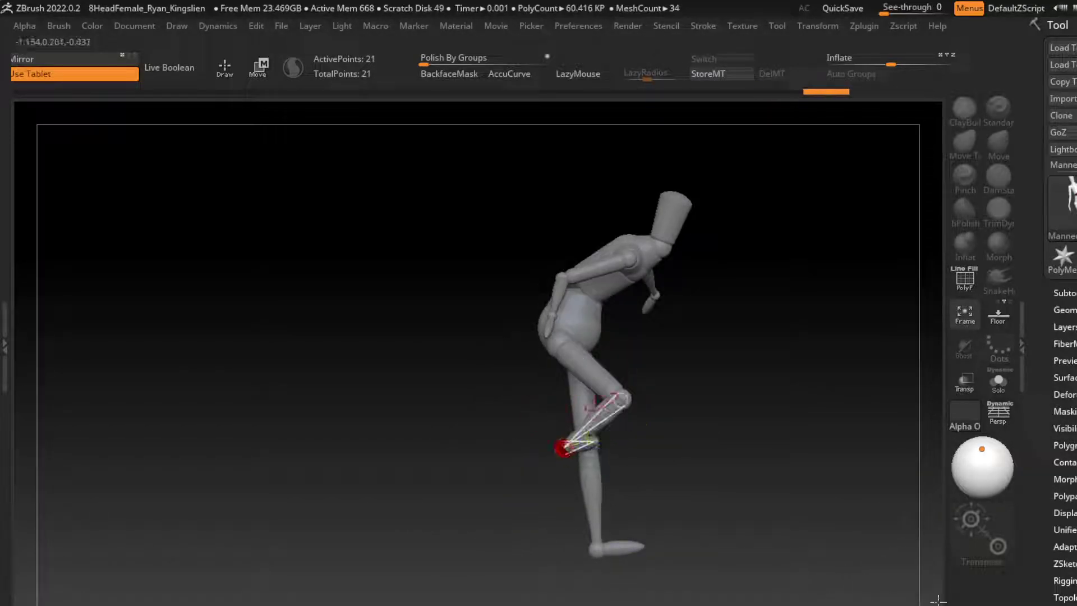
pyautogui.moveTo(729, 426)
pyautogui.mouseDown()
pyautogui.moveTo(706, 455)
pyautogui.moveTo(707, 508)
pyautogui.mouseUp()
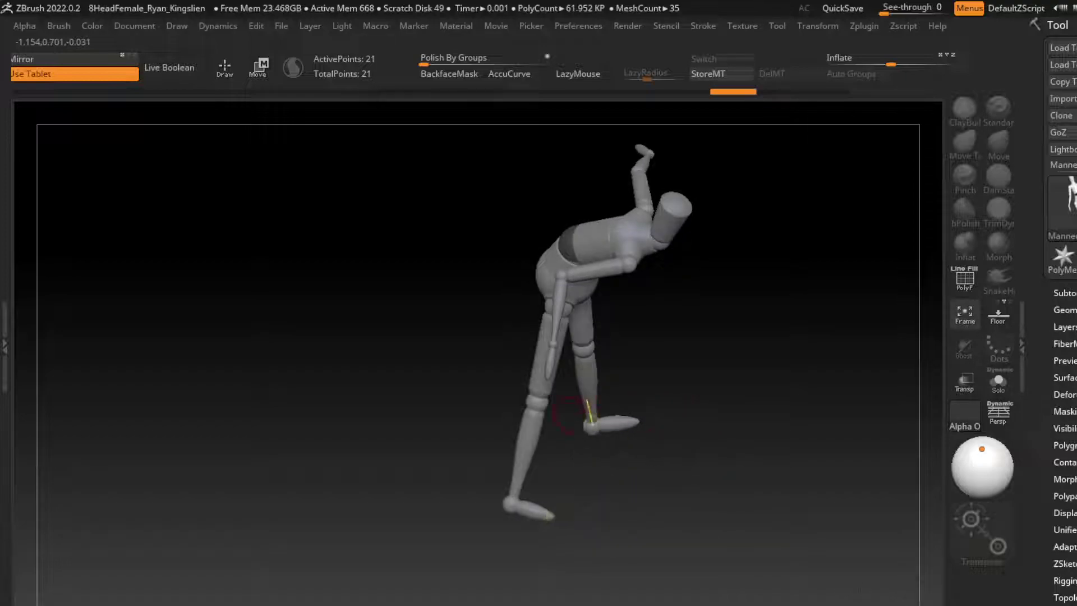
pyautogui.hotkey('ctrl', 'z')
pyautogui.hotkey('ctrl', 'z')
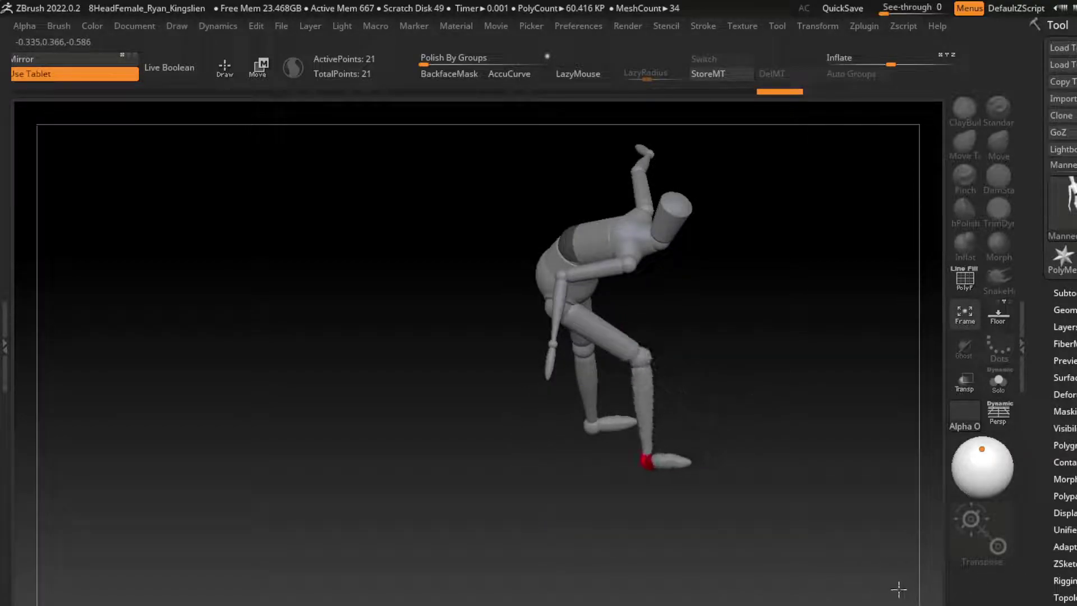
# Step: Raise the right leg at the hip, comparing poses with undo and redo
pyautogui.moveTo(957, 584)
pyautogui.mouseDown()
pyautogui.moveTo(1073, 522)
pyautogui.moveTo(806, 289)
pyautogui.mouseUp()
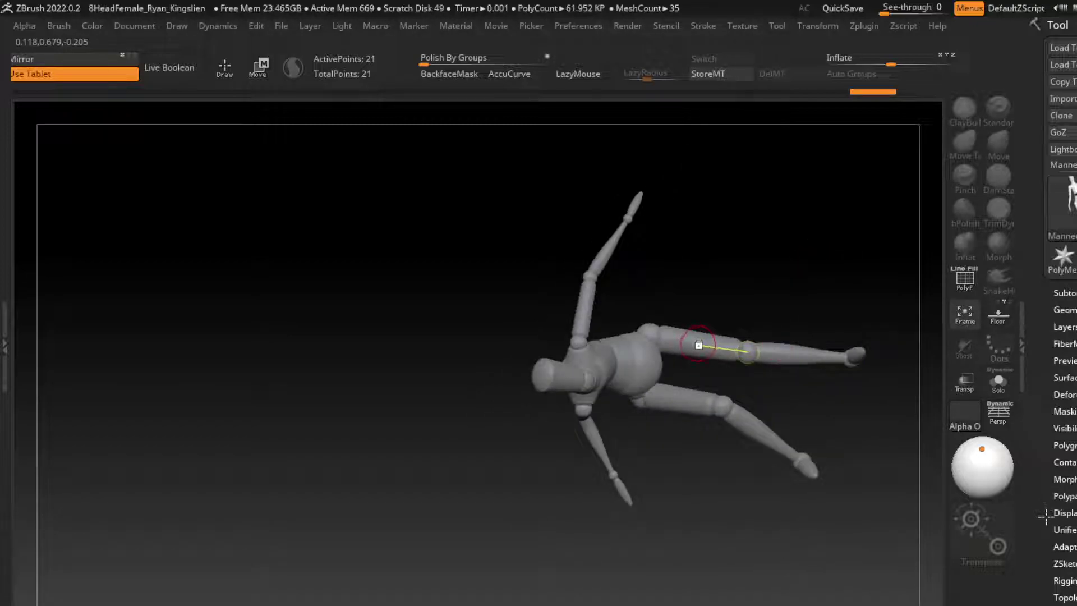
pyautogui.moveTo(723, 345); pyautogui.dragTo(1063, 473)
pyautogui.hotkey('ctrl', 'z')
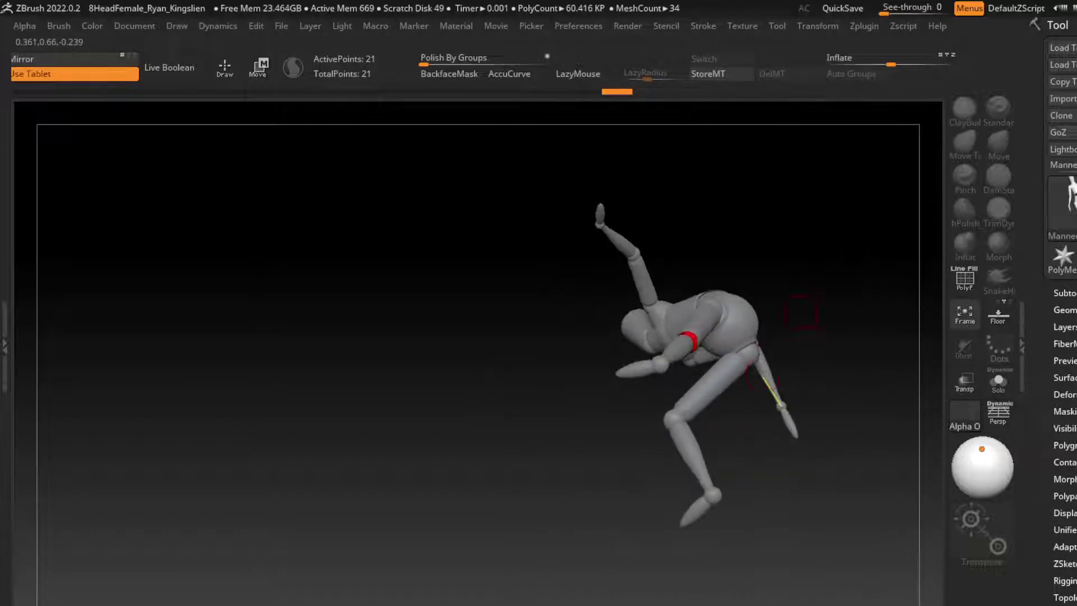
pyautogui.hotkey('ctrl', 'z')
pyautogui.hotkey('ctrl', 'z')
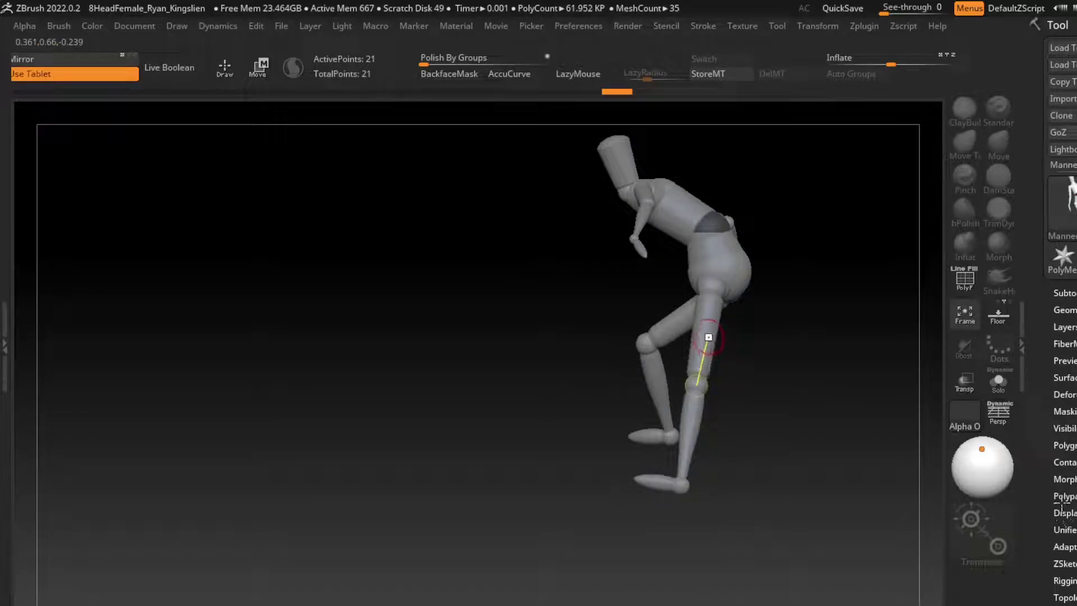
pyautogui.hotkey('ctrl', 'shift', 'z')
pyautogui.hotkey('ctrl', 'shift', 'z')
pyautogui.hotkey('ctrl', 'shift', 'z')
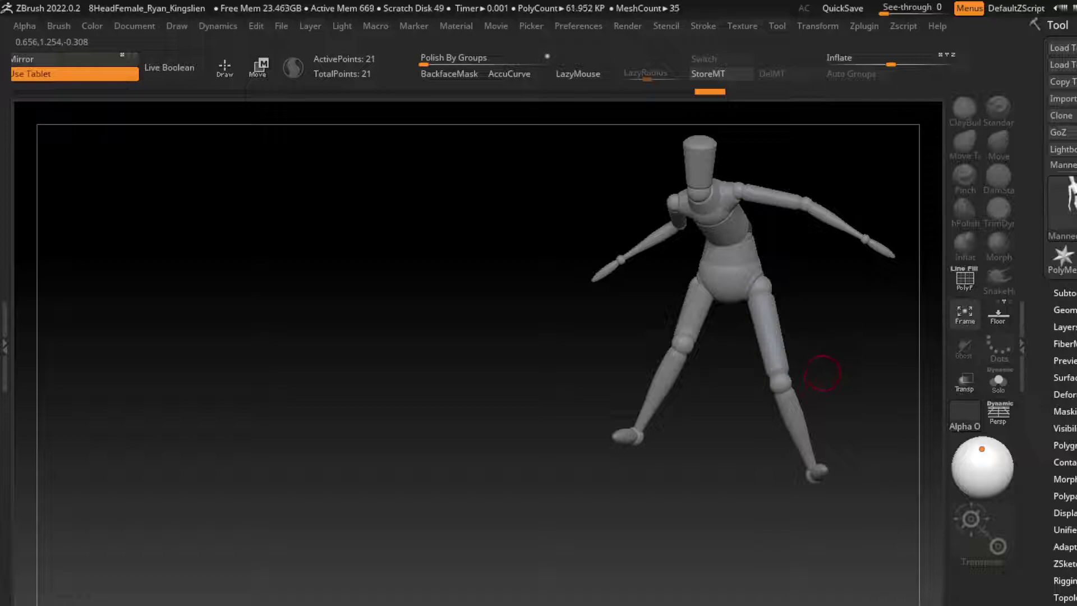
pyautogui.moveTo(823, 373)
pyautogui.keyDown('alt'); pyautogui.mouseDown()
pyautogui.moveTo(577, 471)
pyautogui.moveTo(622, 541)
pyautogui.moveTo(667, 548)
pyautogui.moveTo(658, 586)
pyautogui.mouseUp(); pyautogui.keyUp('alt')
pyautogui.click(658, 555)
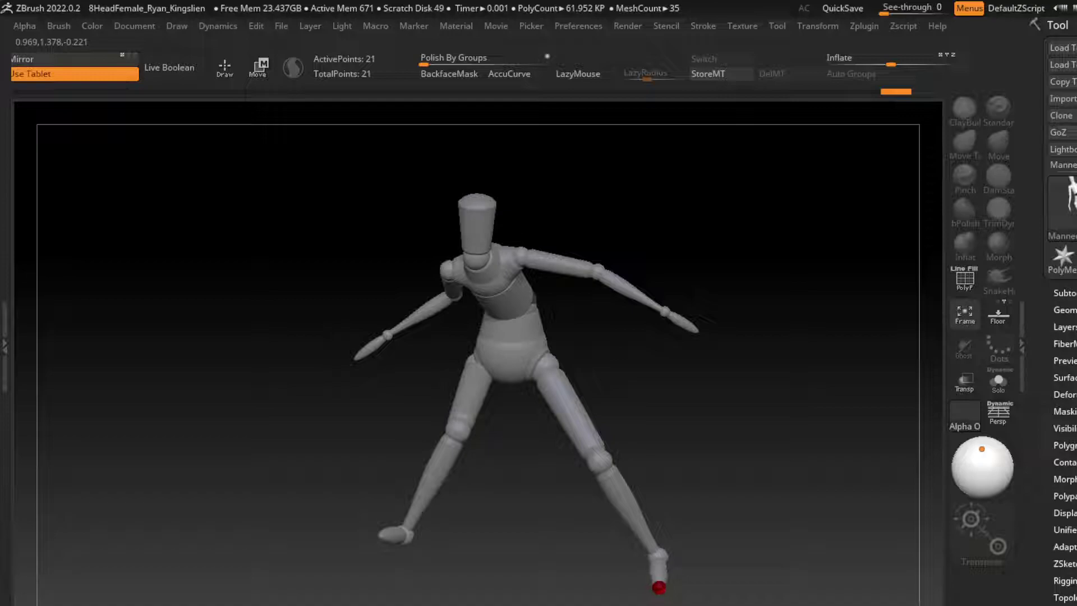
# Step: Try foot and knee rotations on the legs, undoing and redoing unwanted attempts
pyautogui.moveTo(659, 586); pyautogui.dragTo(651, 572)
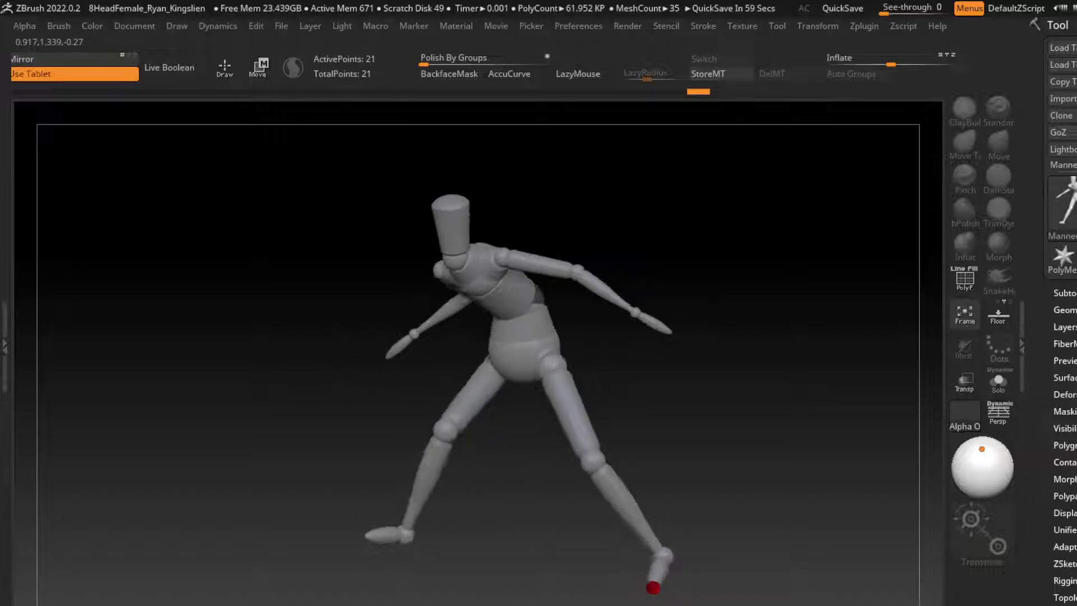
pyautogui.moveTo(651, 572); pyautogui.dragTo(561, 441)
pyautogui.hotkey('ctrl', 'z')
pyautogui.moveTo(726, 601); pyautogui.dragTo(679, 589)
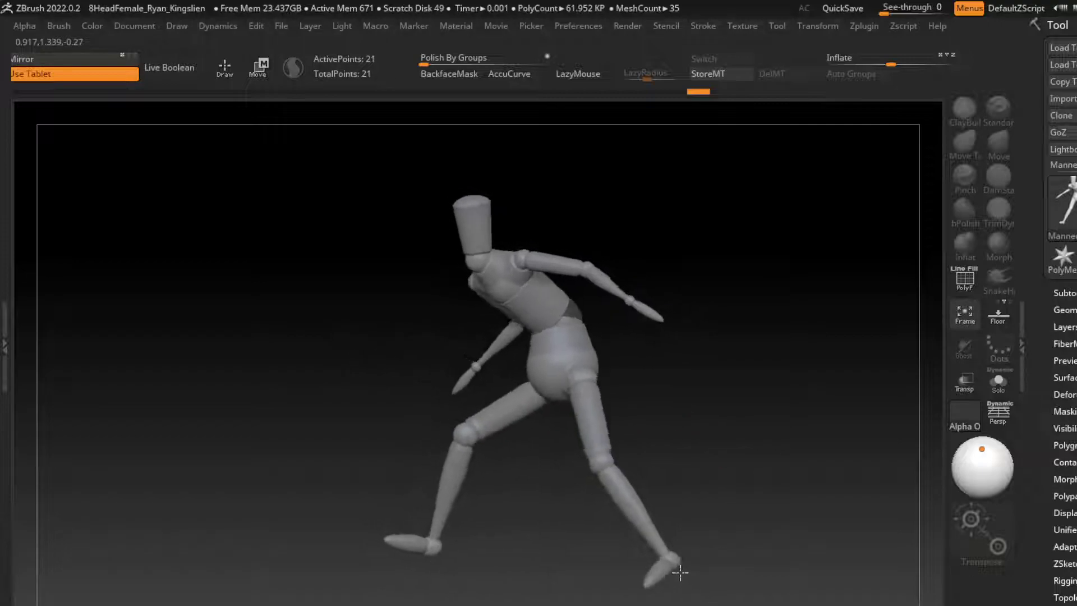
pyautogui.hotkey('ctrl', 'z')
pyautogui.moveTo(460, 432)
pyautogui.mouseDown()
pyautogui.moveTo(390, 456)
pyautogui.moveTo(443, 448)
pyautogui.mouseUp()
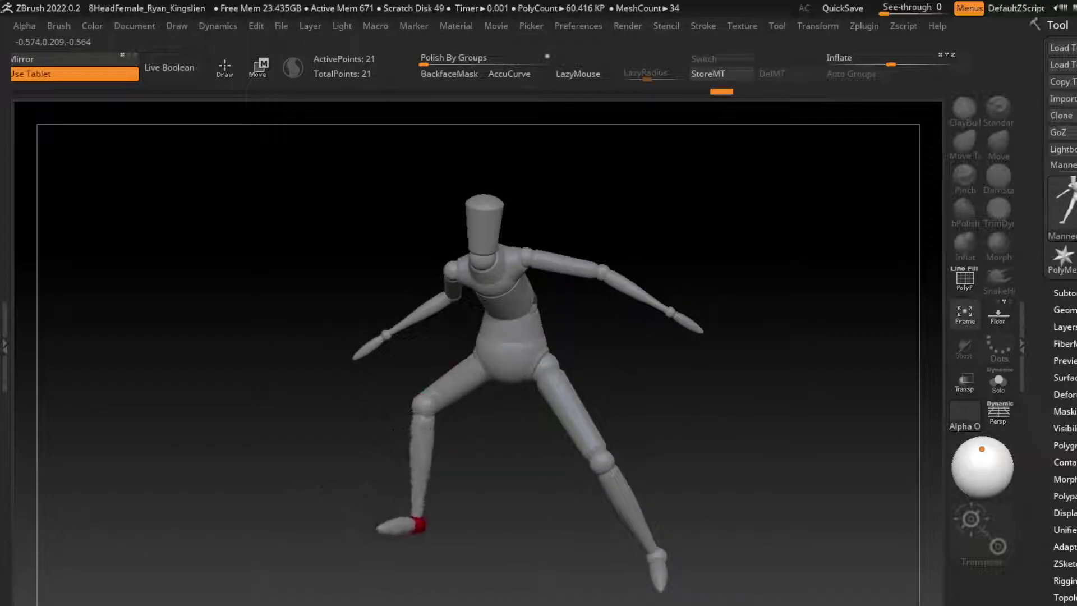
pyautogui.hotkey('ctrl', 'shift', 'z')
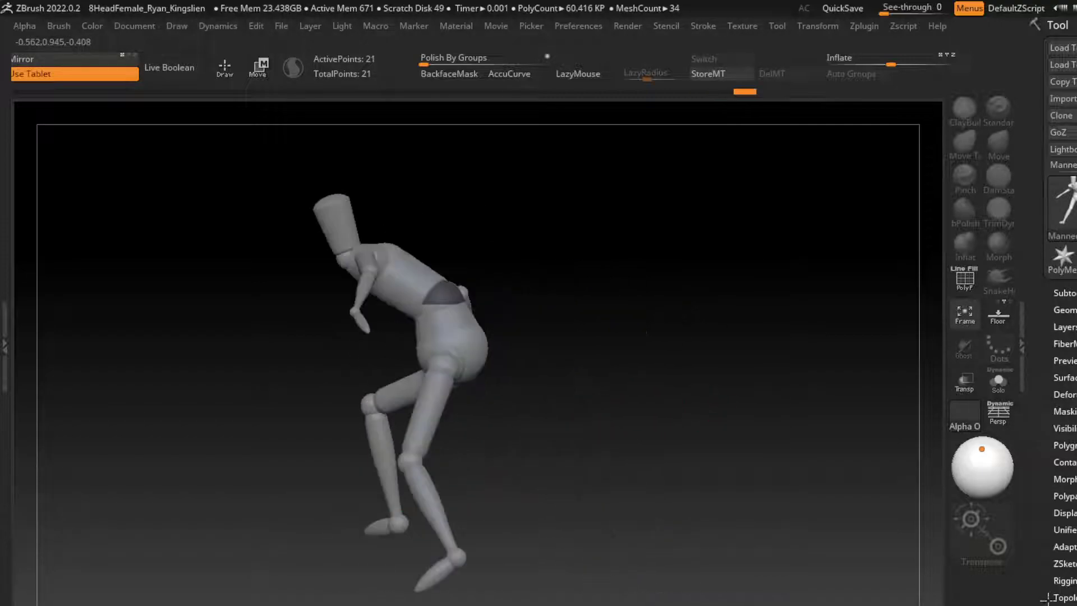
pyautogui.moveTo(387, 525); pyautogui.dragTo(396, 513)
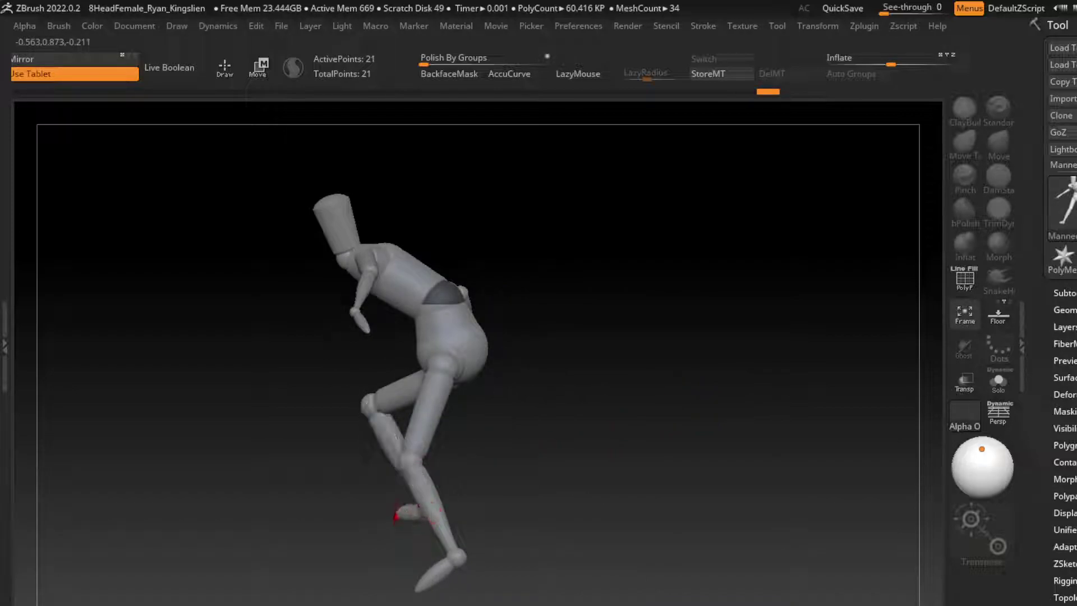
pyautogui.hotkey('ctrl', 'z')
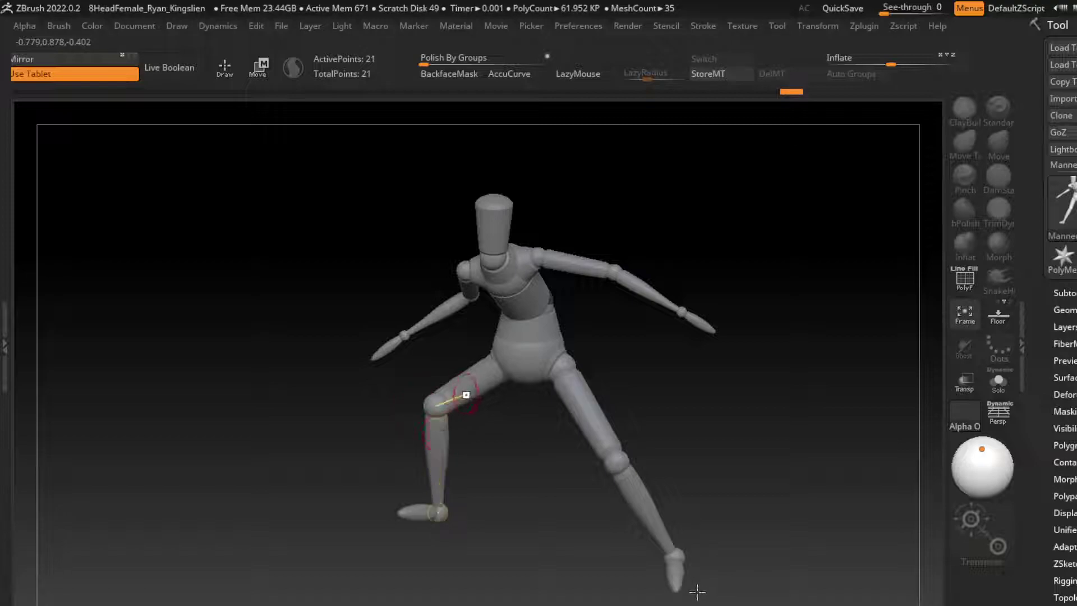
# Step: Rotate the lower leg up at the knee into a lunge and inspect it from several angles
pyautogui.keyDown('alt'); pyautogui.click(467, 395); pyautogui.keyUp('alt')
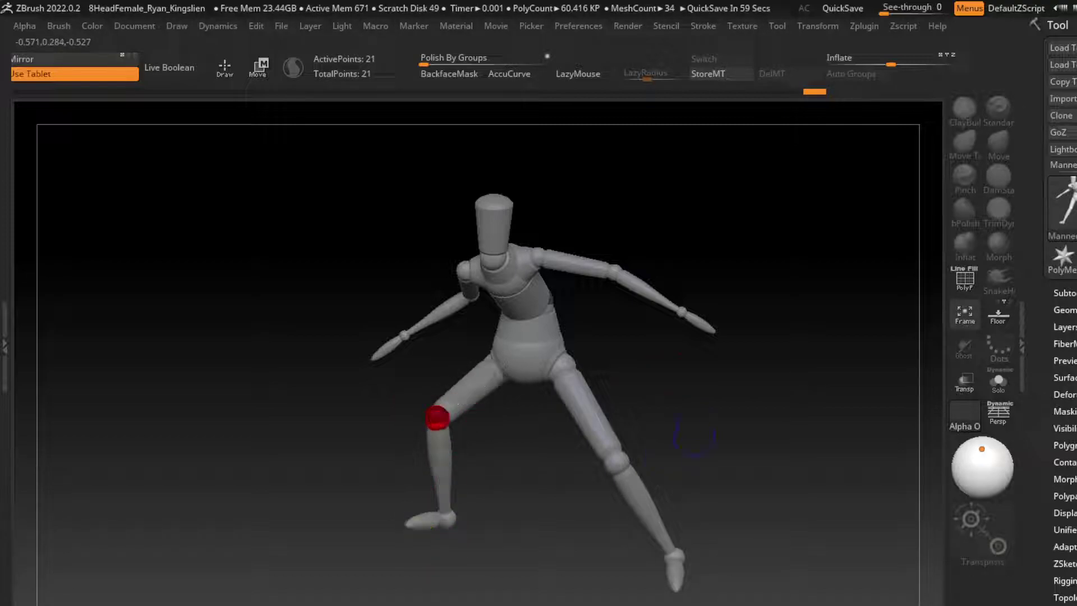
pyautogui.hotkey('ctrl', 'shift', 'z')
pyautogui.moveTo(561, 539); pyautogui.dragTo(645, 494)
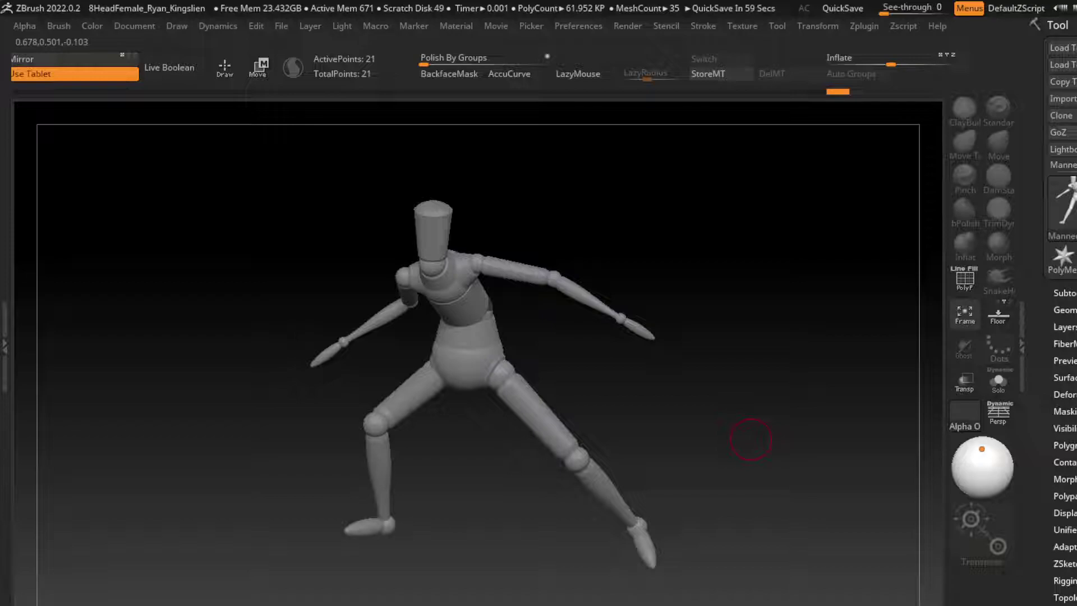
pyautogui.moveTo(751, 439); pyautogui.dragTo(774, 481)
pyautogui.moveTo(803, 538); pyautogui.dragTo(821, 460)
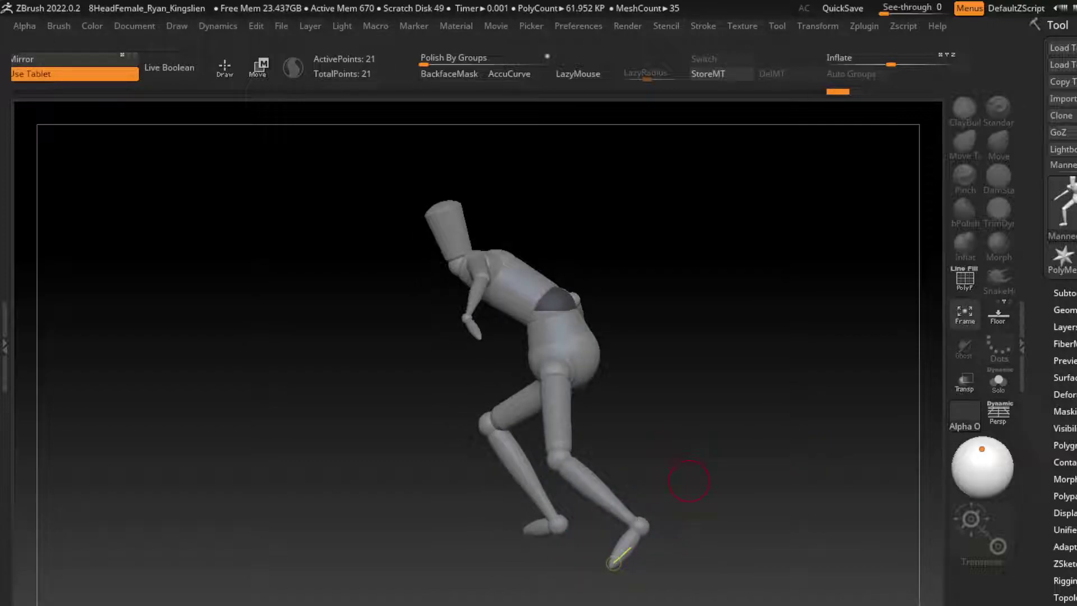
pyautogui.moveTo(897, 483); pyautogui.dragTo(819, 396)
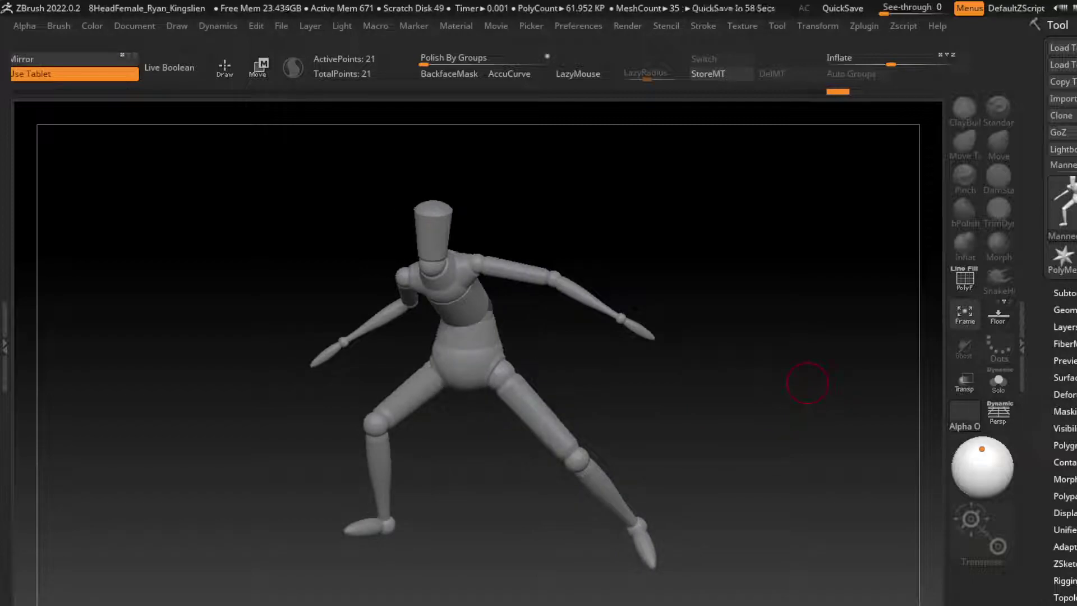
pyautogui.moveTo(808, 383)
pyautogui.mouseDown()
pyautogui.moveTo(615, 443)
pyautogui.moveTo(640, 420)
pyautogui.mouseUp()
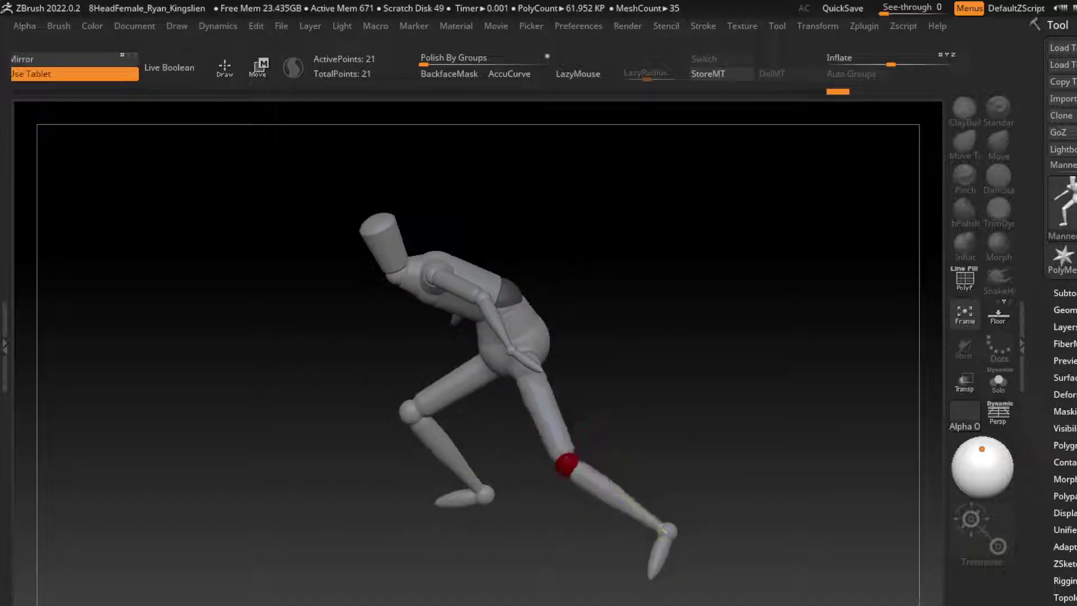
pyautogui.hotkey('ctrl', 'z')
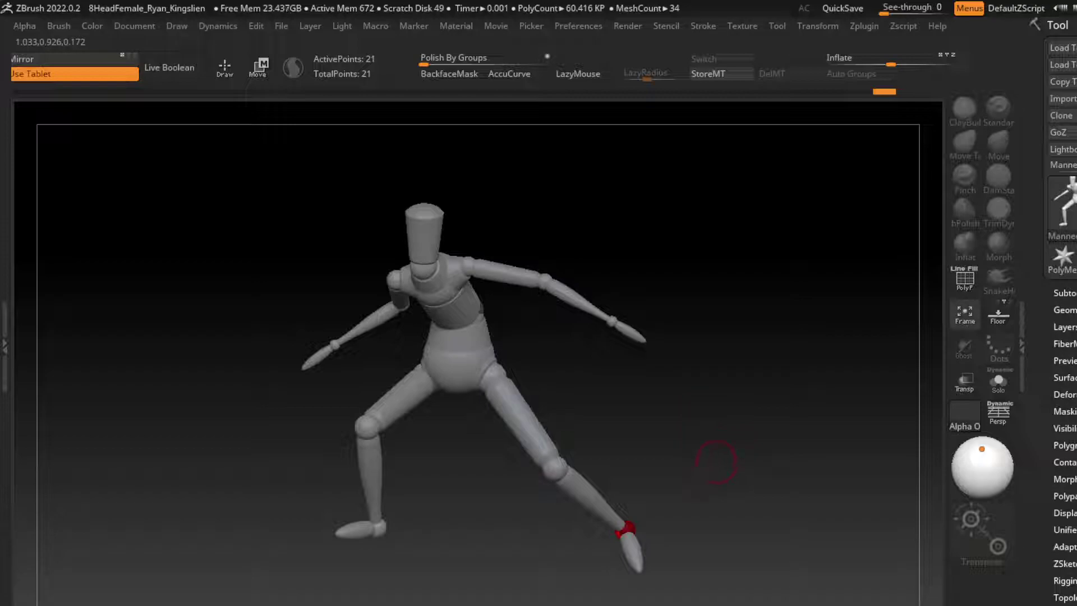
# Step: Rotate the foot and lower leg at the knee, stepping through pose history
pyautogui.moveTo(626, 529); pyautogui.dragTo(624, 568)
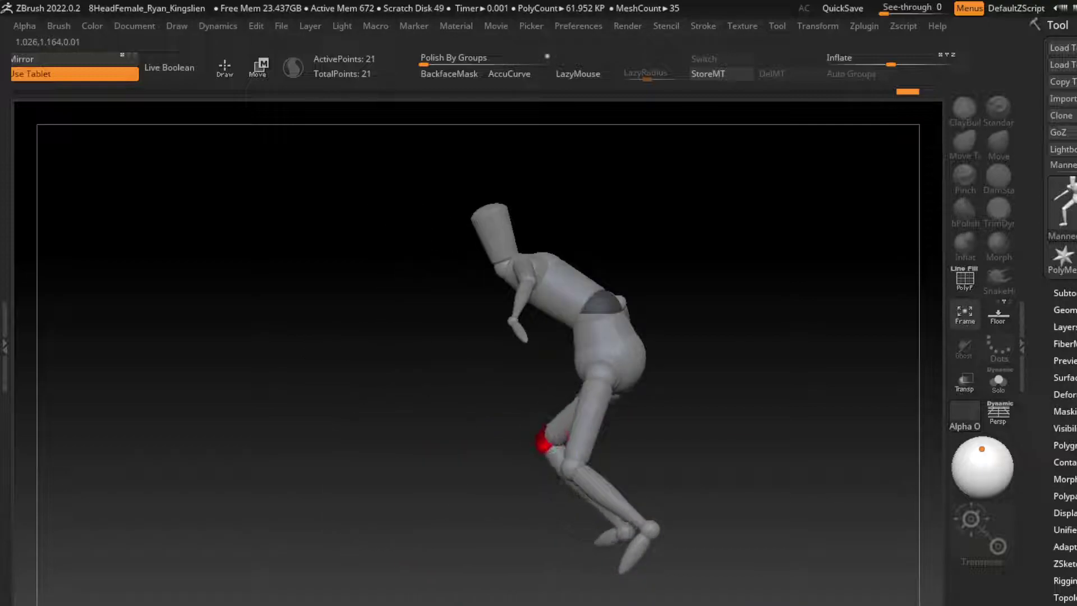
pyautogui.moveTo(544, 444)
pyautogui.mouseDown()
pyautogui.moveTo(625, 524)
pyautogui.moveTo(588, 554)
pyautogui.mouseUp()
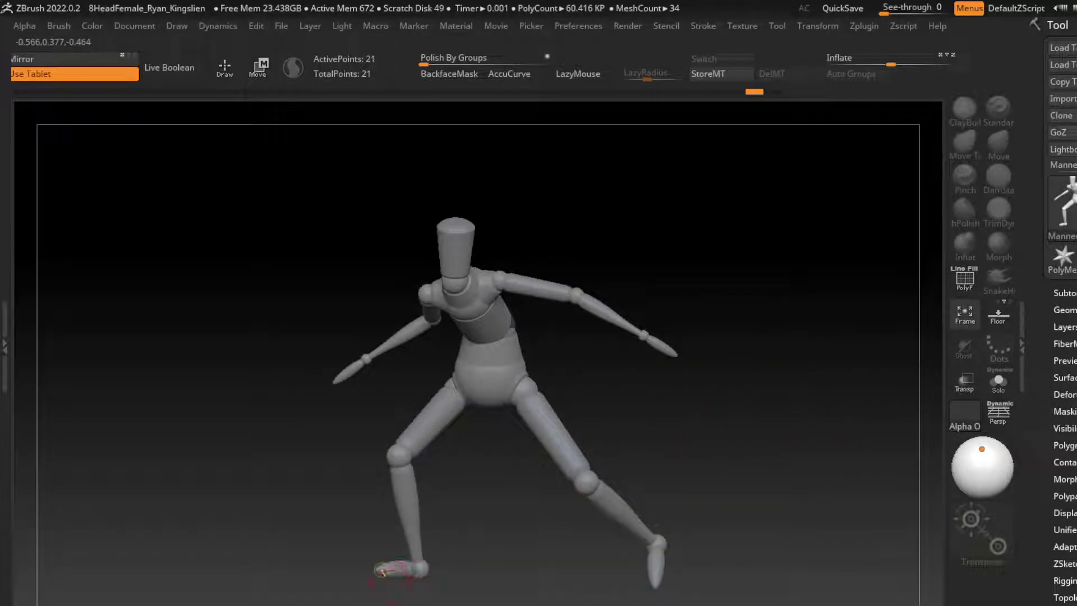
pyautogui.click(393, 575)
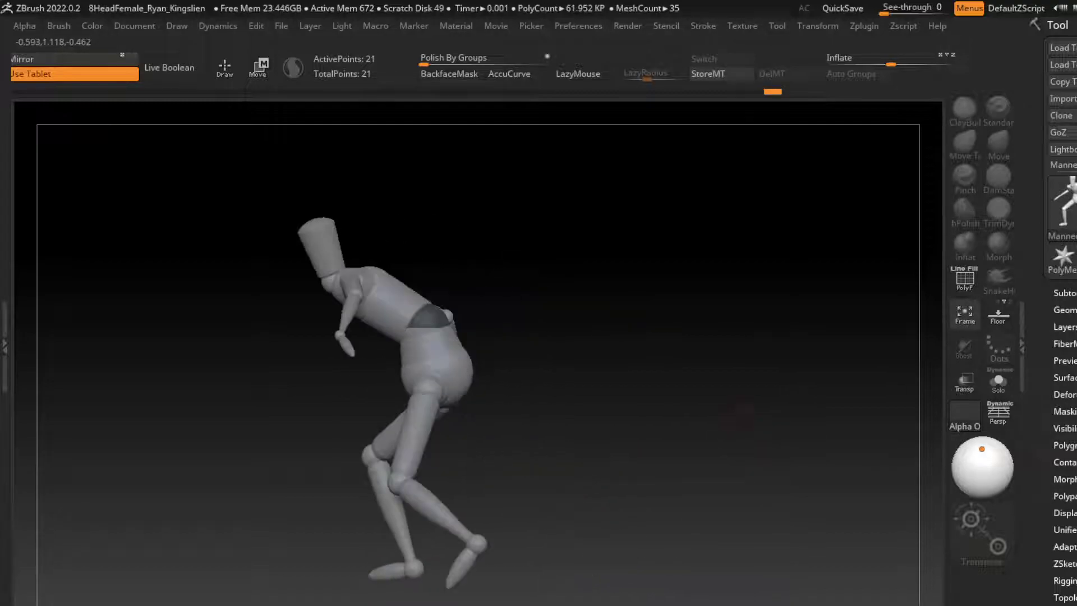
pyautogui.hotkey('ctrl', 'shift', 'z')
pyautogui.hotkey('ctrl', 'shift', 'z')
pyautogui.hotkey('ctrl', 'shift', 'z')
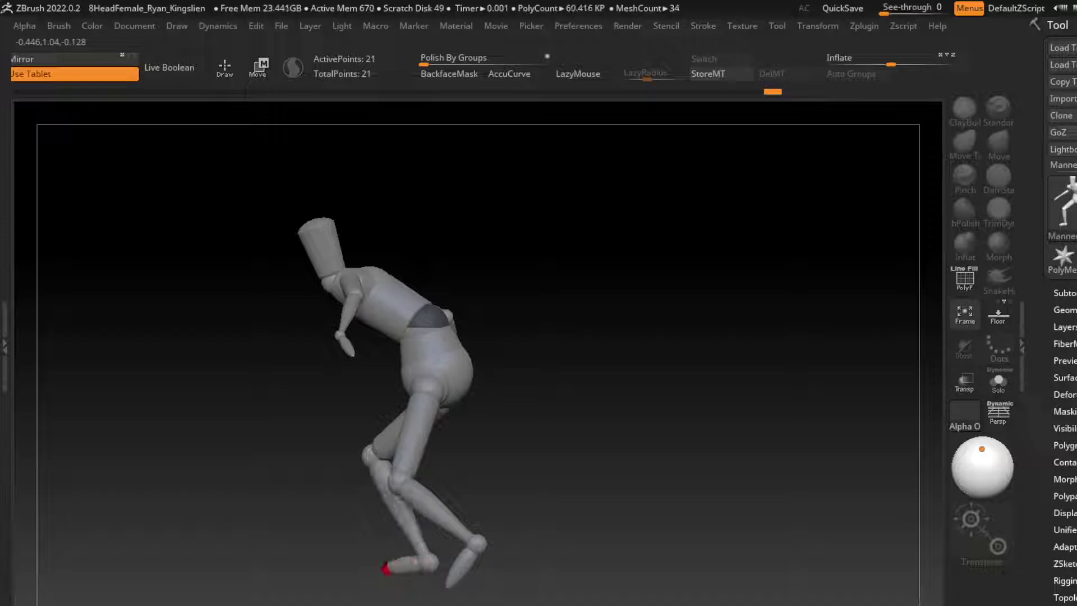
pyautogui.hotkey('ctrl', 'shift', 'z')
pyautogui.click(617, 508)
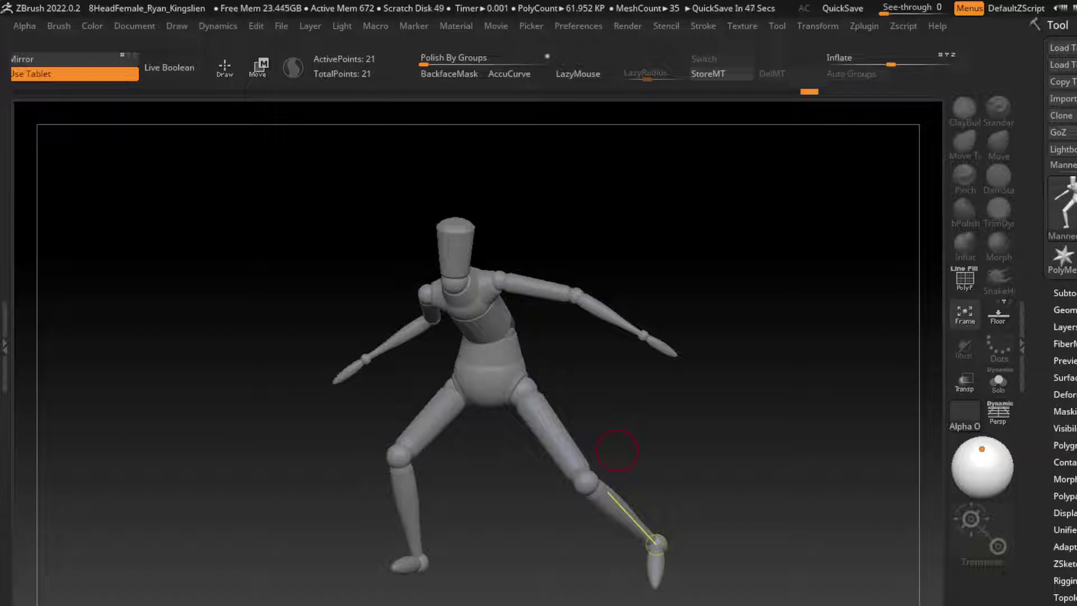
# Step: Raise the left arm at the shoulder so both arms stretch outward
pyautogui.moveTo(393, 331); pyautogui.dragTo(427, 303)
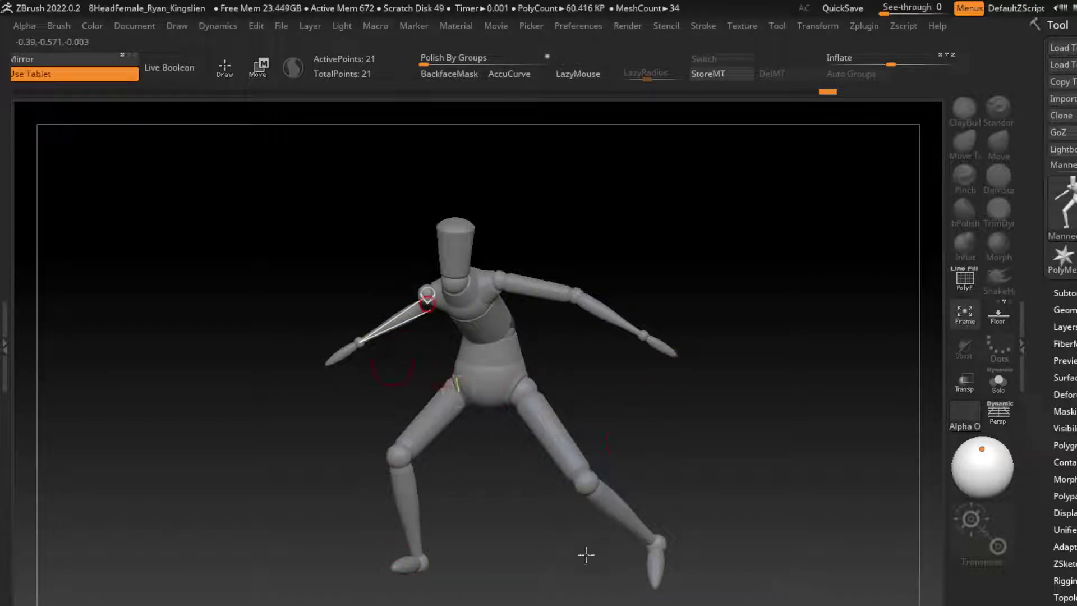
pyautogui.moveTo(606, 564); pyautogui.dragTo(573, 528)
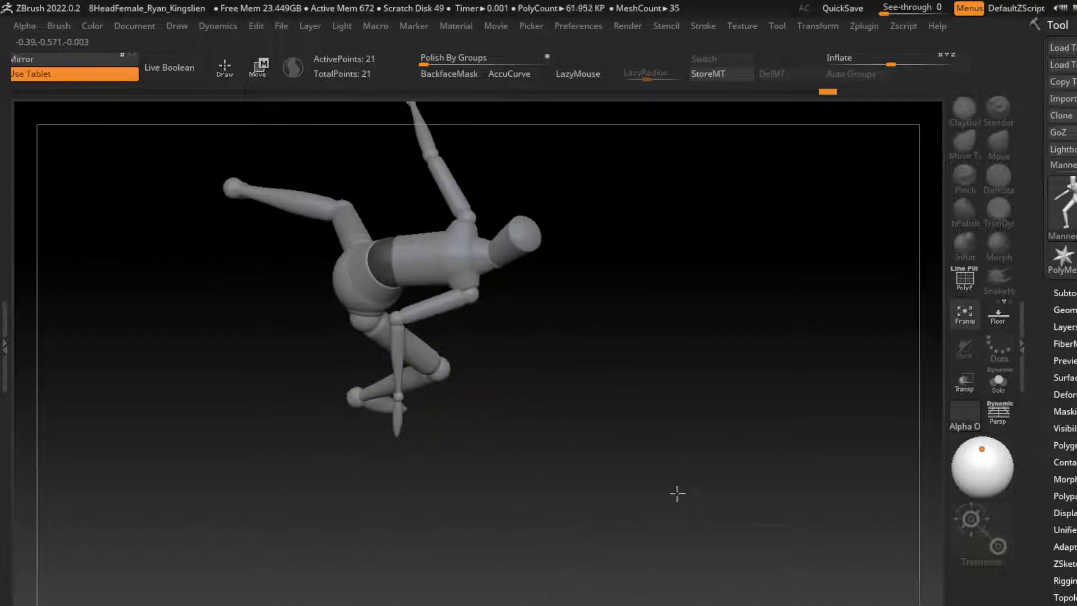
pyautogui.moveTo(678, 477)
pyautogui.mouseDown()
pyautogui.moveTo(894, 416)
pyautogui.moveTo(713, 212)
pyautogui.moveTo(685, 205)
pyautogui.mouseUp()
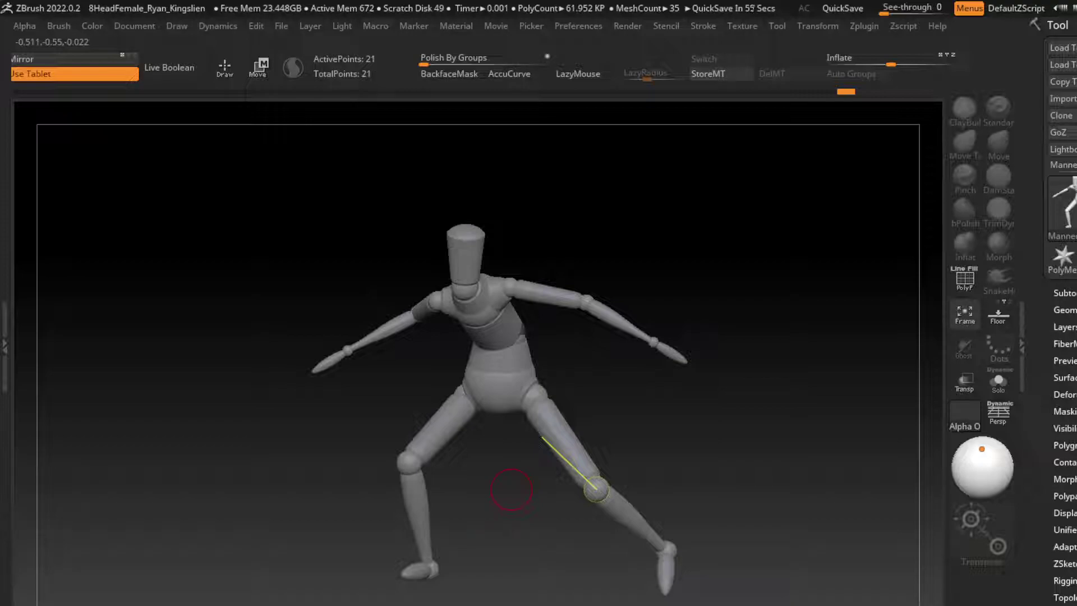
# Step: With Move (W), check the shoulder, elbow and wrist joints before converting to PolyMesh3D
pyautogui.press('w')
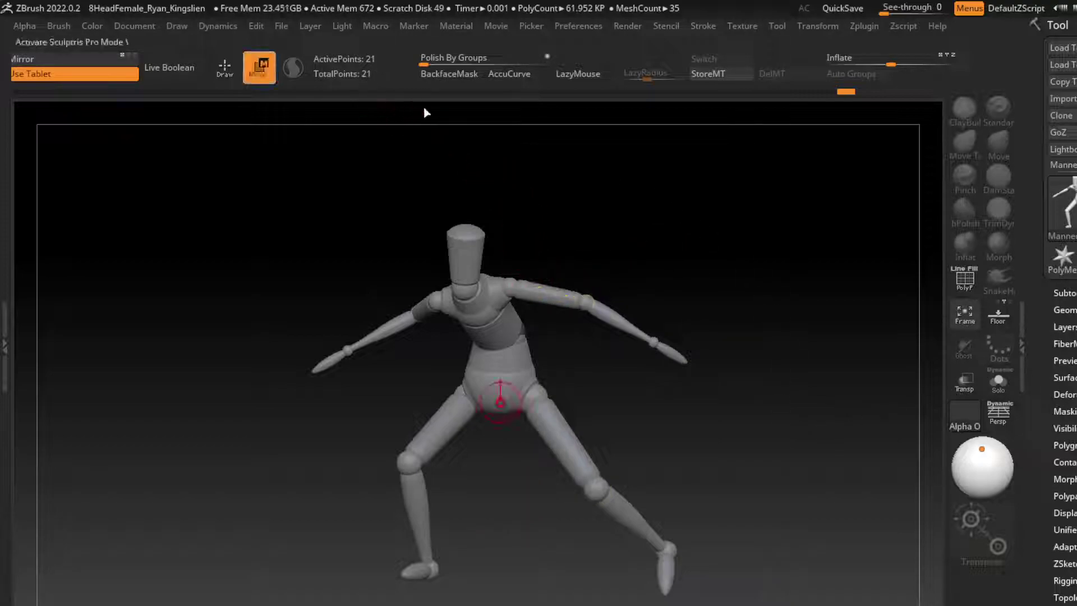
pyautogui.click(513, 286)
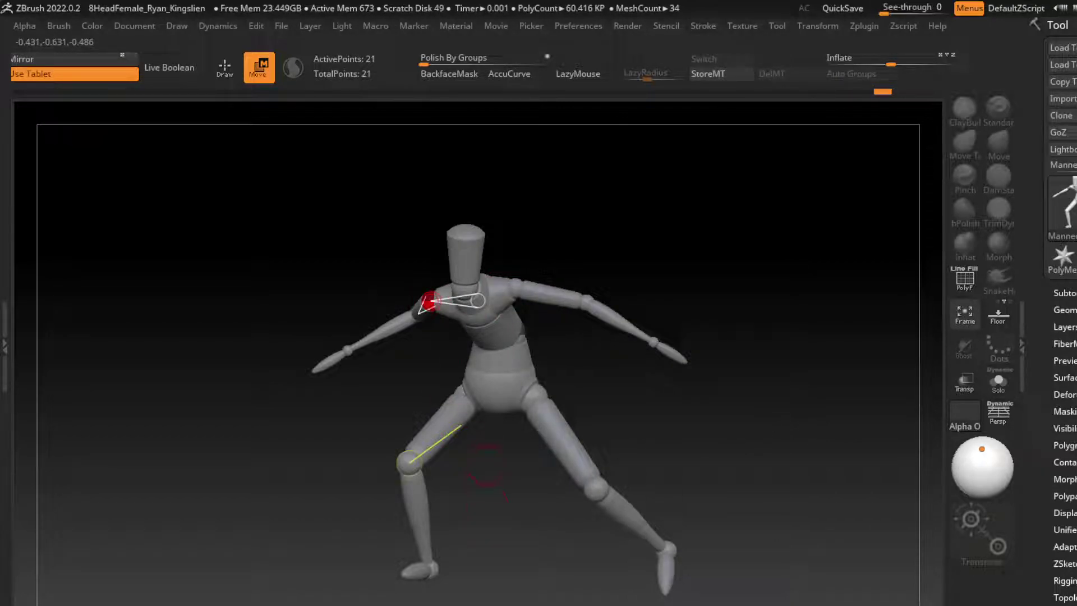
pyautogui.click(595, 304)
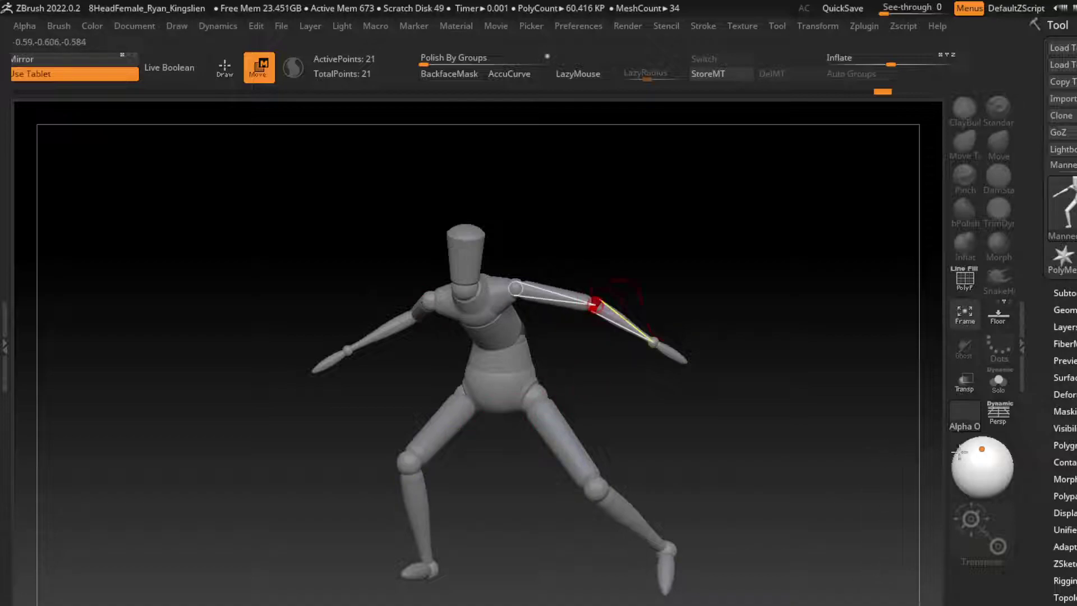
pyautogui.click(664, 343)
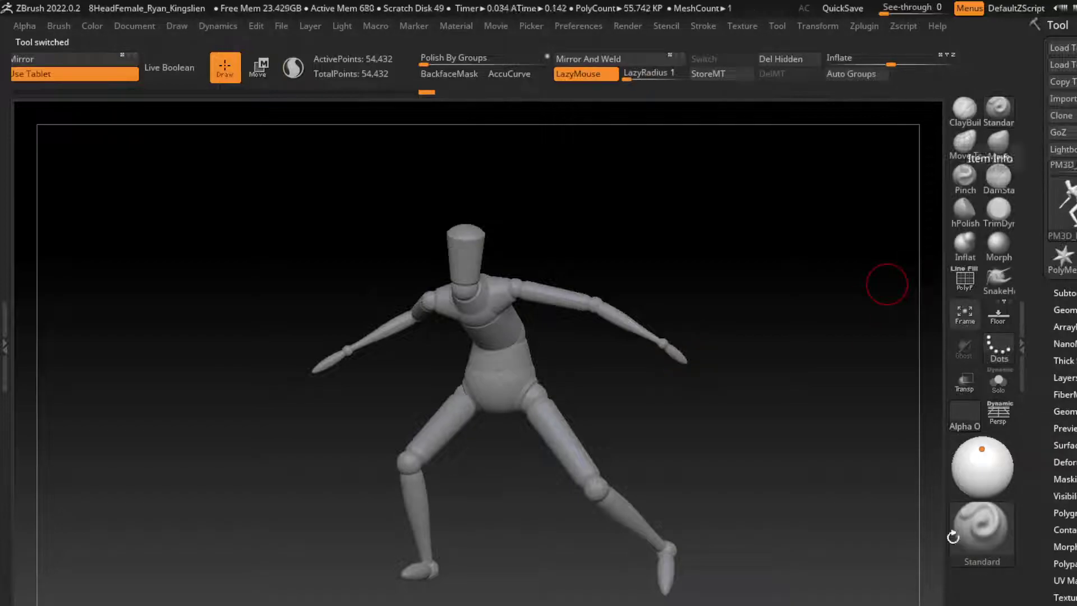
# Step: Apply the SkinShade4 material, choose the ClayBuildup brush and enlarge the brush size
pyautogui.press('space')
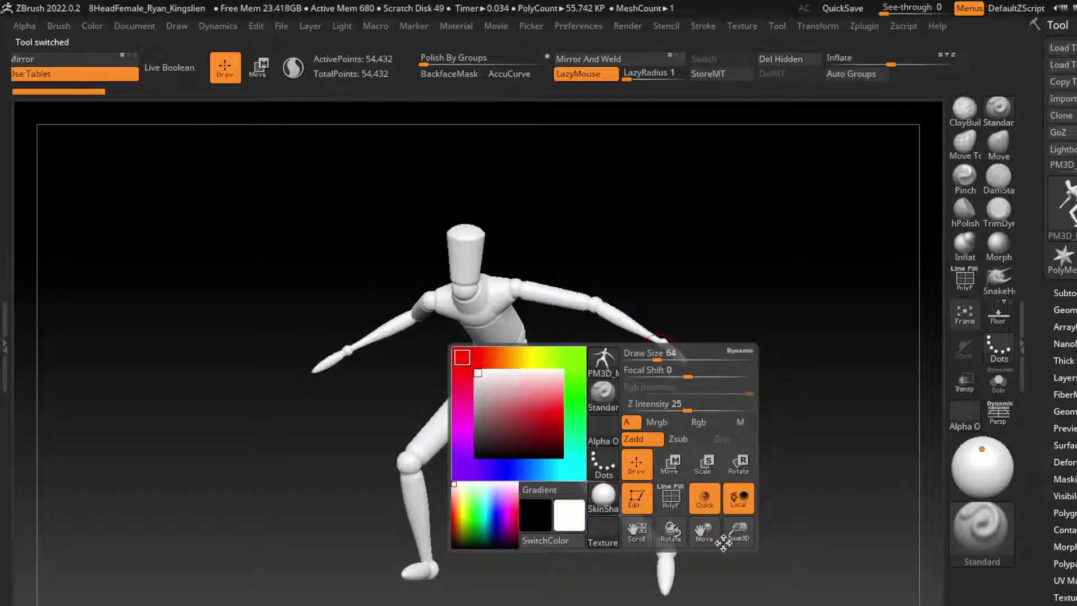
pyautogui.click(603, 497)
pyautogui.click(473, 536)
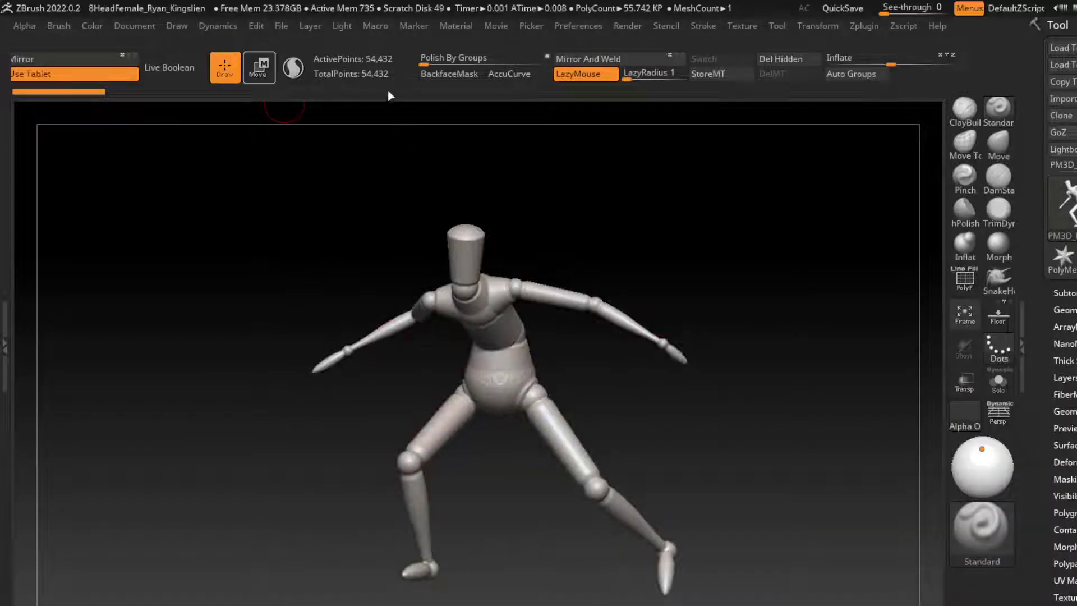
pyautogui.click(965, 110)
pyautogui.press('f')
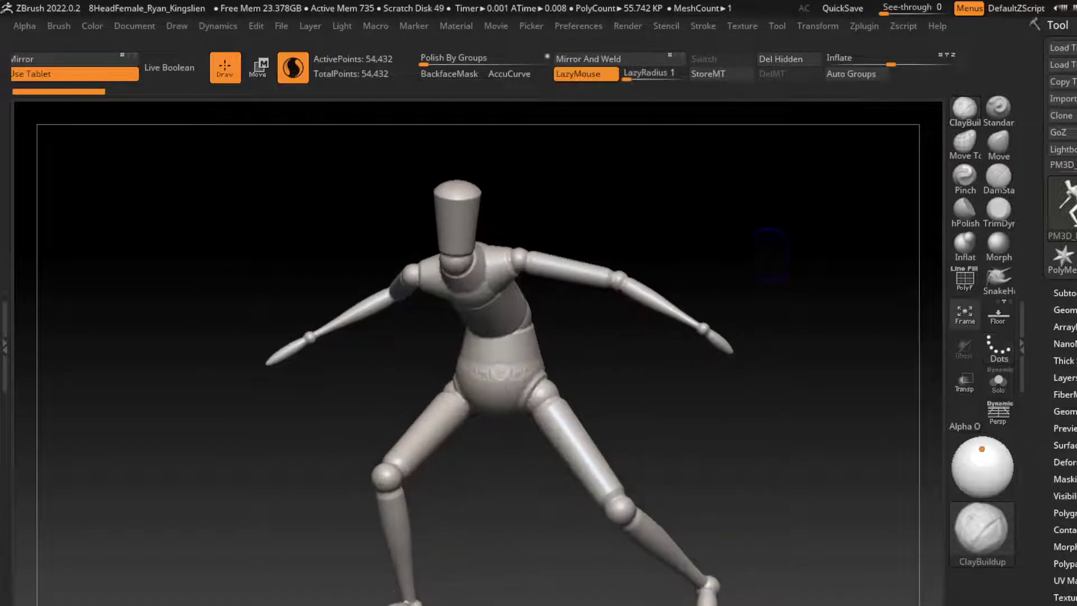
pyautogui.press('s')
pyautogui.press('s')
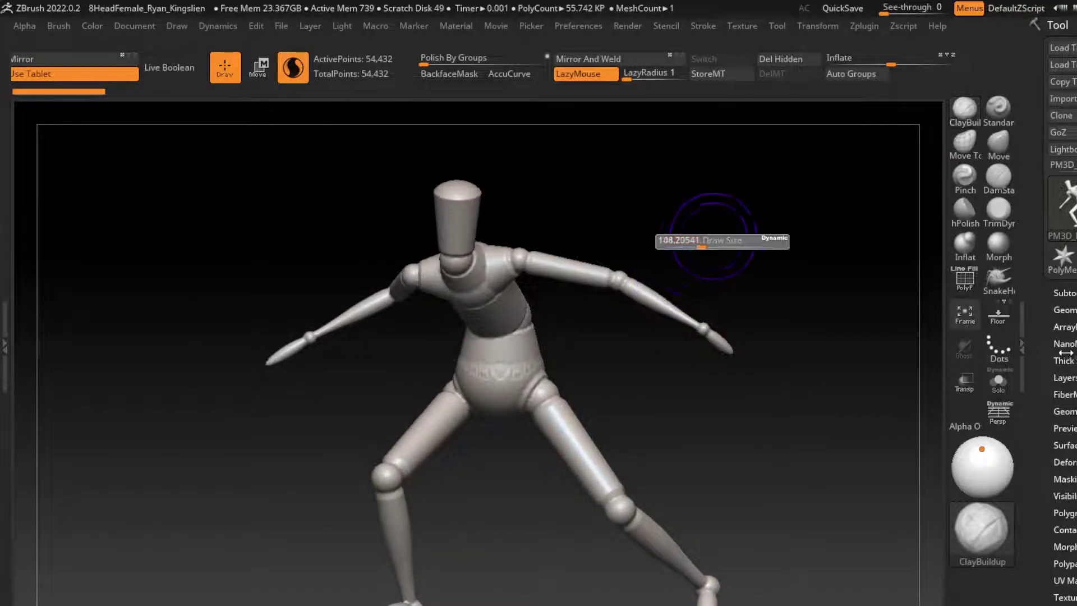
pyautogui.moveTo(790, 244)
pyautogui.mouseDown()
pyautogui.moveTo(733, 509)
pyautogui.moveTo(694, 532)
pyautogui.mouseUp()
pyautogui.press('s')
# Step: Build up clay on the torso, hip and chest from several angles
pyautogui.moveTo(464, 354)
pyautogui.mouseDown()
pyautogui.moveTo(457, 365)
pyautogui.moveTo(443, 331)
pyautogui.mouseUp()
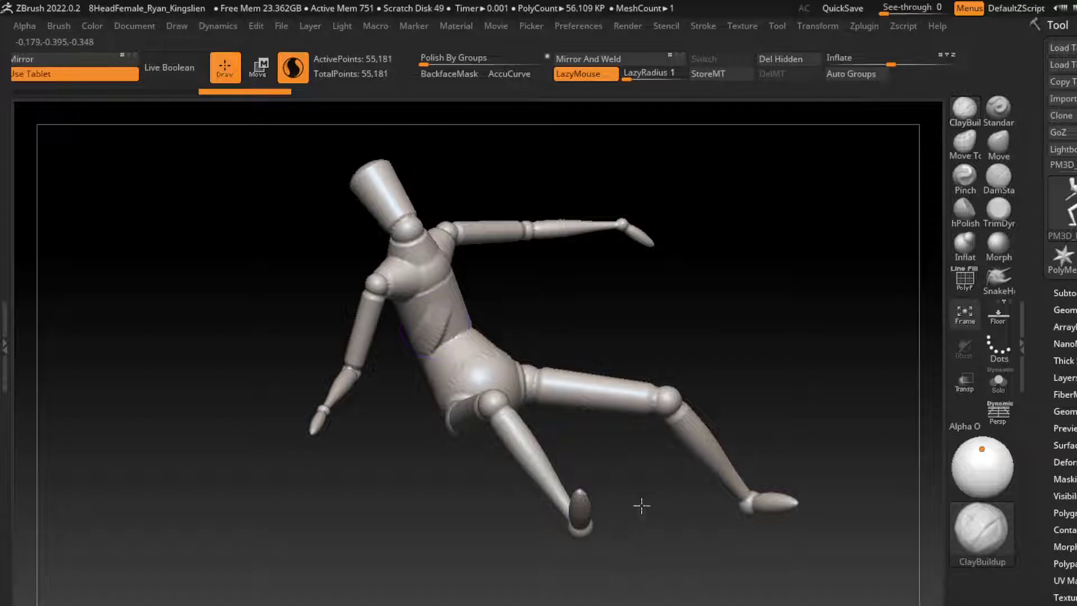
pyautogui.moveTo(624, 531)
pyautogui.mouseDown()
pyautogui.moveTo(748, 471)
pyautogui.moveTo(740, 479)
pyautogui.mouseUp()
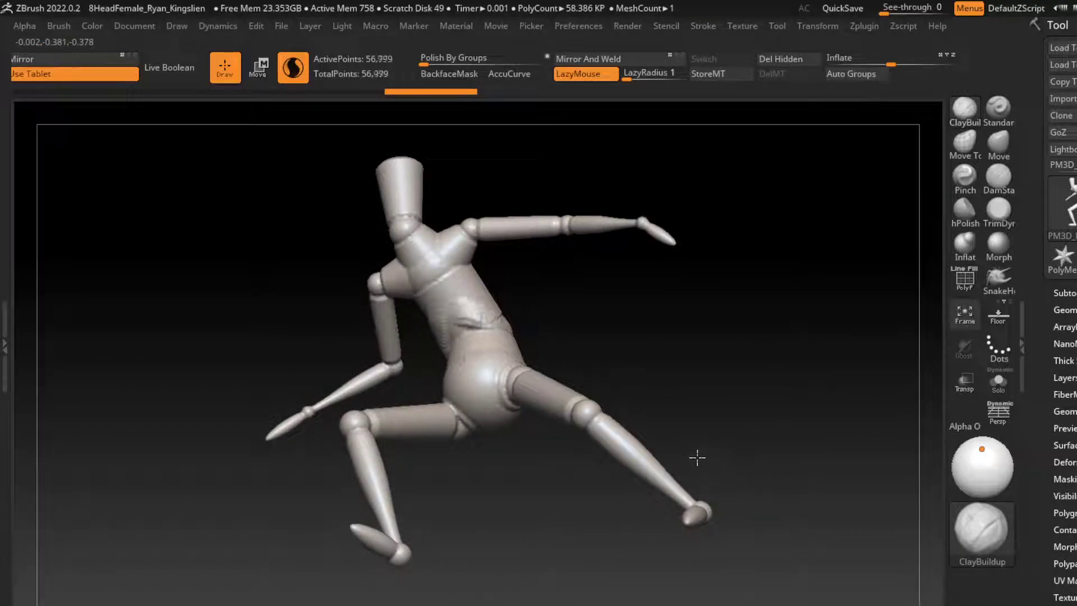
pyautogui.moveTo(855, 472)
pyautogui.mouseDown()
pyautogui.moveTo(765, 500)
pyautogui.moveTo(757, 476)
pyautogui.mouseUp()
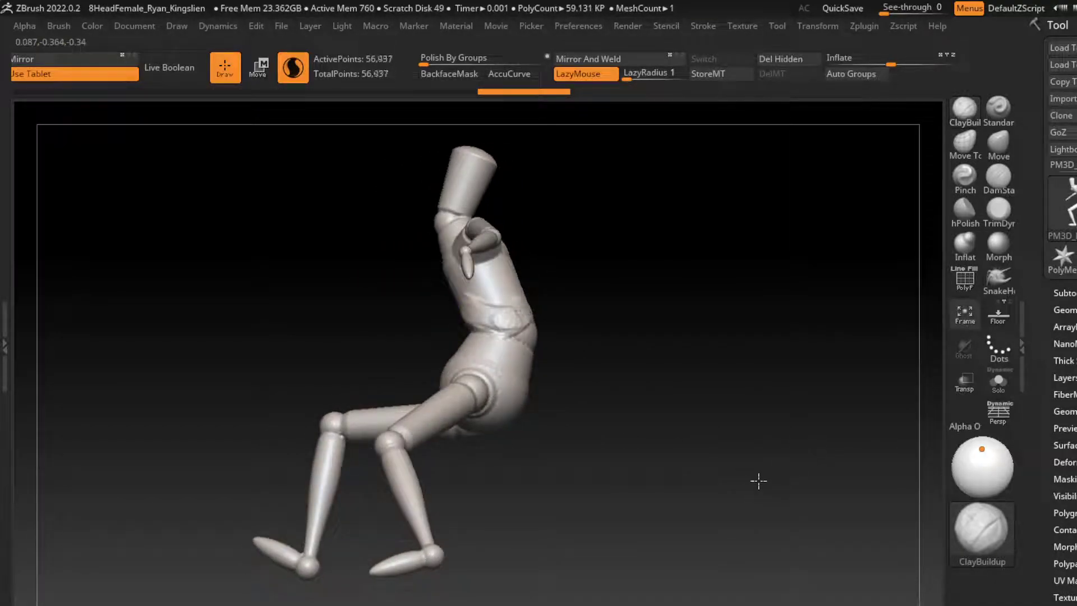
pyautogui.moveTo(896, 493); pyautogui.dragTo(794, 567)
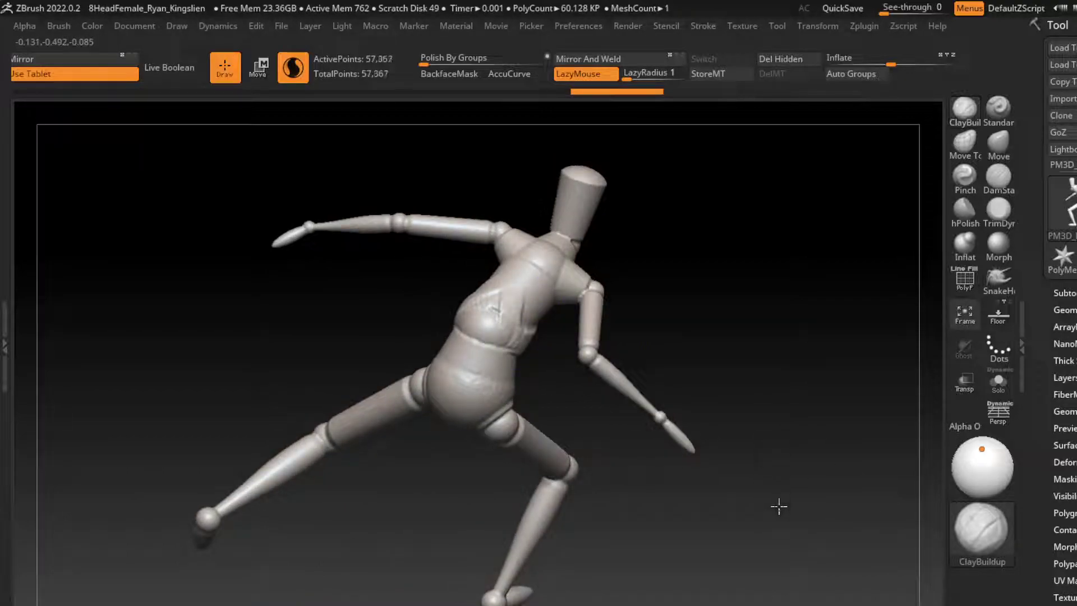
pyautogui.moveTo(795, 522); pyautogui.dragTo(925, 365)
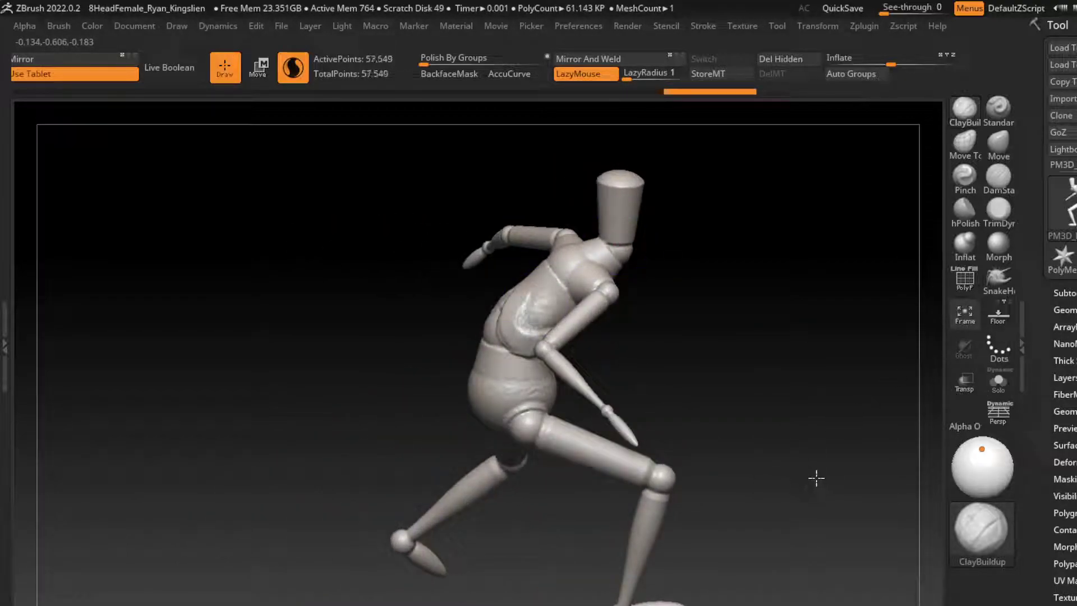
pyautogui.moveTo(816, 478); pyautogui.dragTo(740, 440)
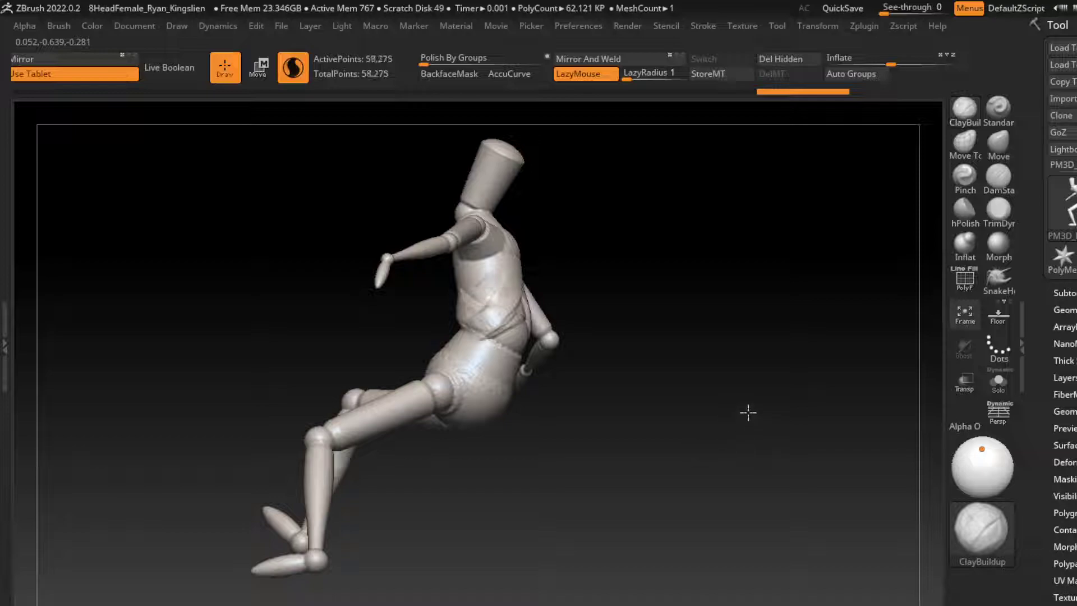
pyautogui.moveTo(721, 392)
pyautogui.mouseDown()
pyautogui.moveTo(866, 435)
pyautogui.moveTo(856, 378)
pyautogui.mouseUp()
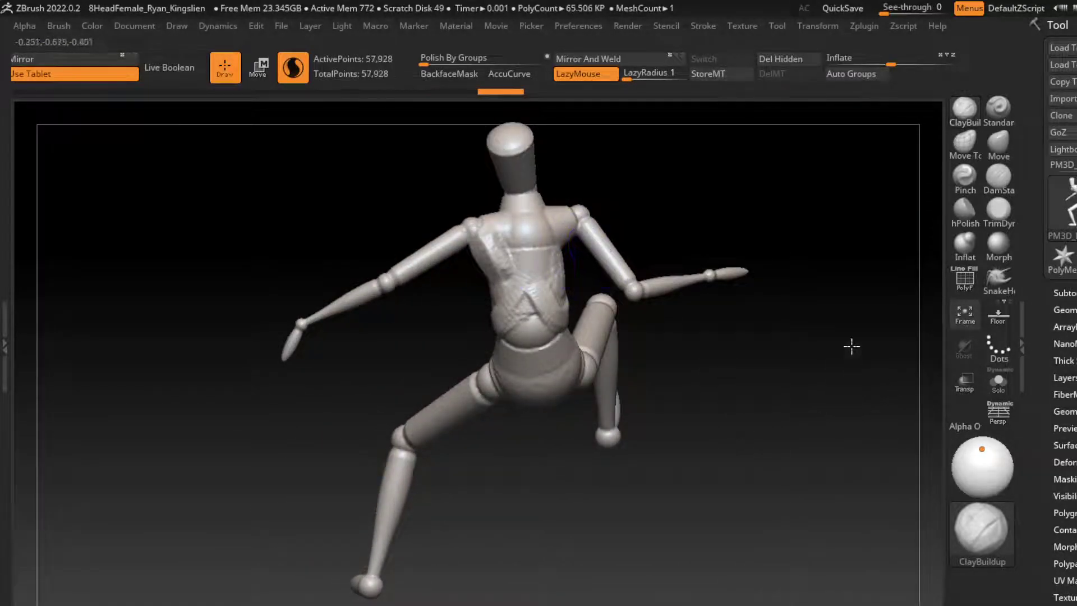
pyautogui.moveTo(848, 382)
pyautogui.mouseDown()
pyautogui.moveTo(808, 397)
pyautogui.moveTo(841, 420)
pyautogui.mouseUp()
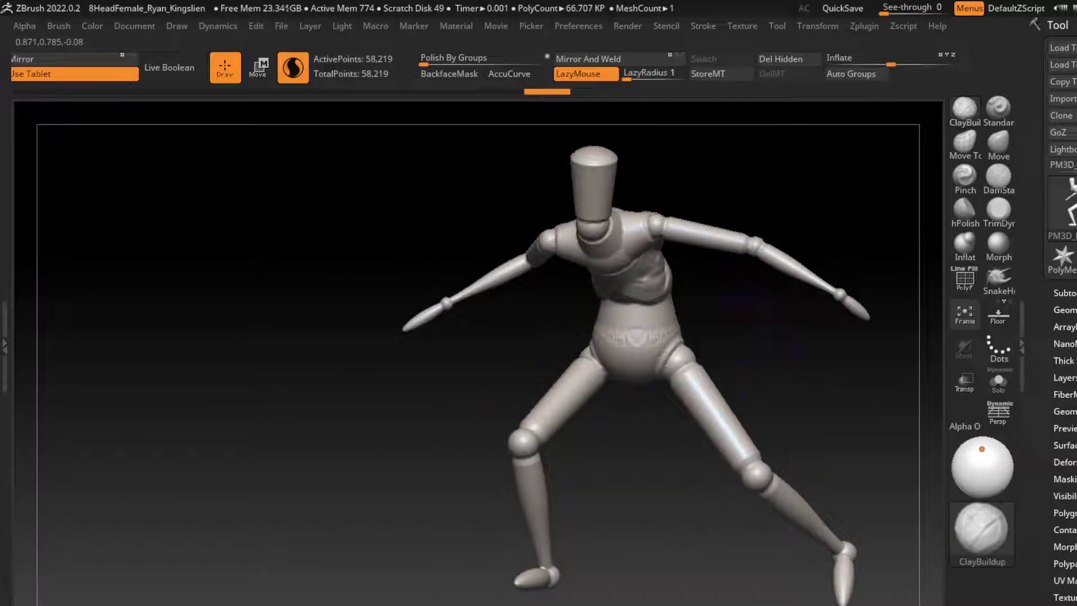
pyautogui.moveTo(707, 337); pyautogui.dragTo(709, 384)
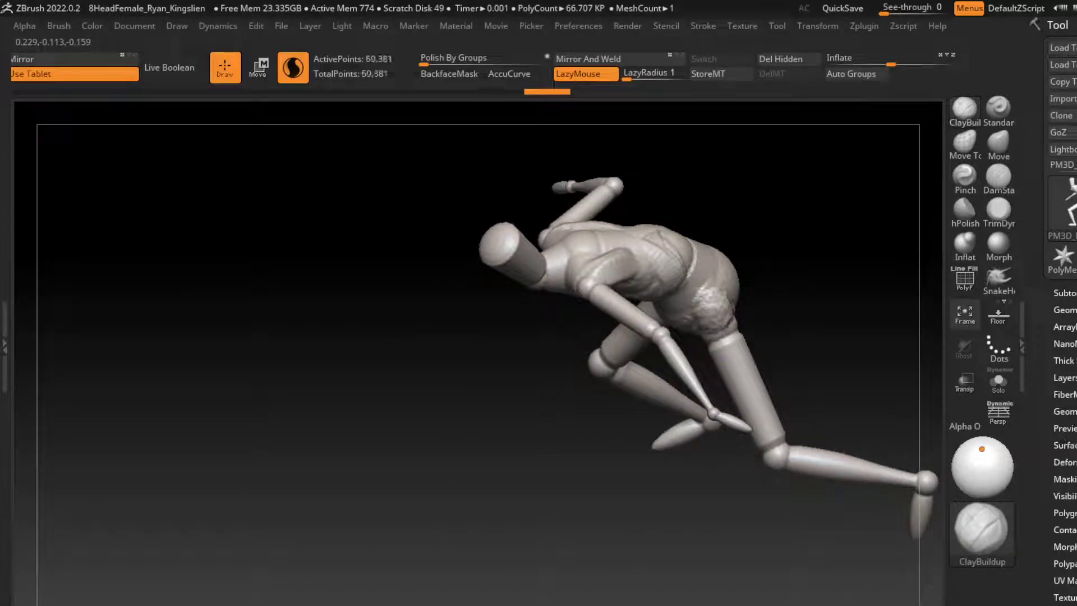
pyautogui.moveTo(712, 311); pyautogui.dragTo(752, 325)
# Step: Step back and forth through the sculpting history to compare hip and crotch shapes
pyautogui.hotkey('ctrl', 'z')
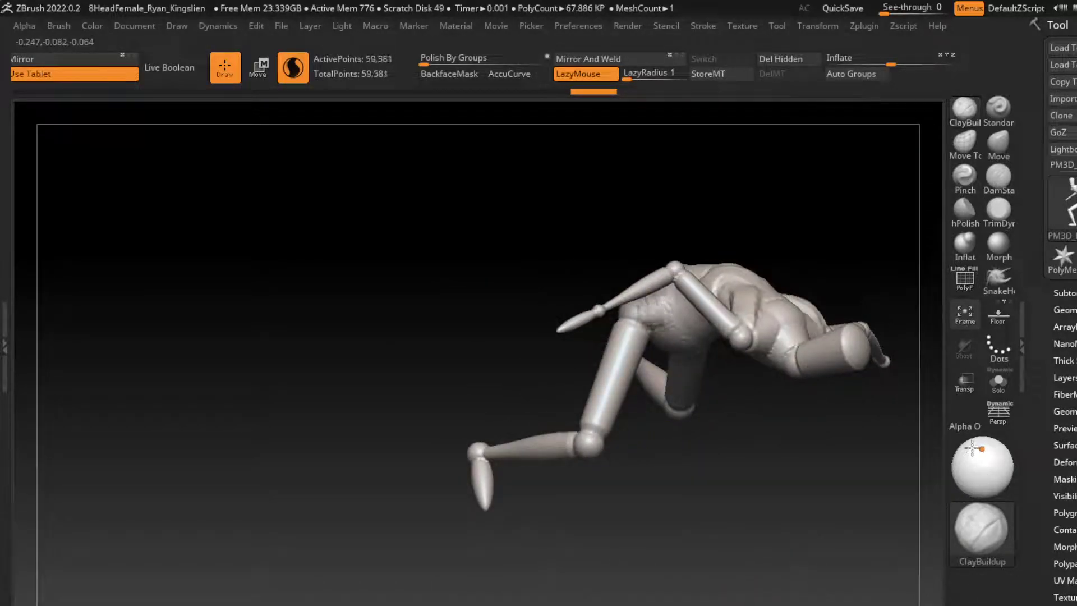
pyautogui.hotkey('ctrl', 'shift', 'z')
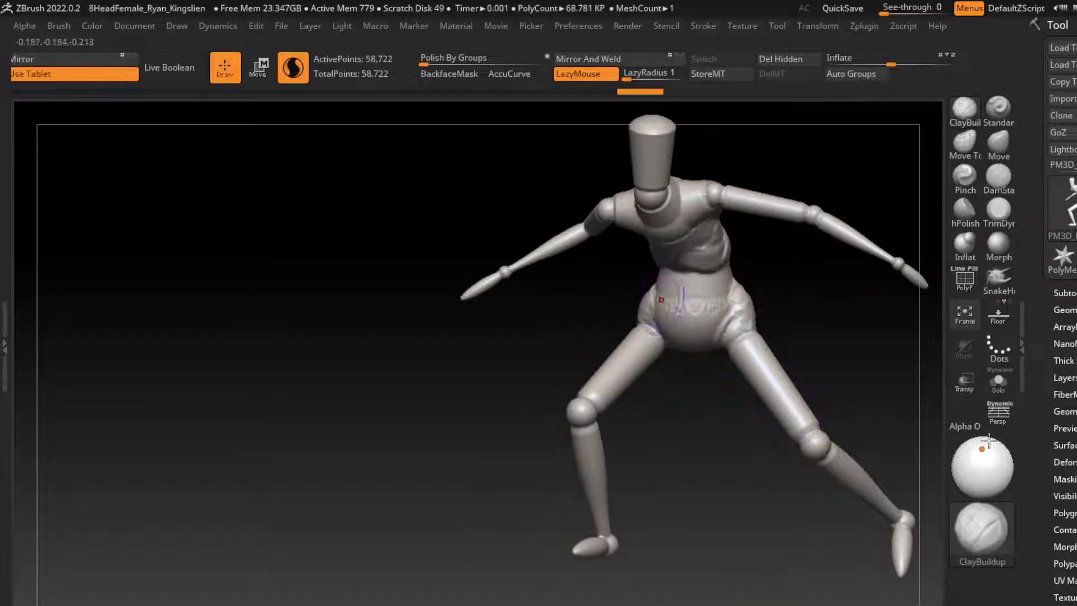
pyautogui.hotkey('ctrl', 'shift', 'z')
pyautogui.hotkey('ctrl', 'shift', 'z')
pyautogui.hotkey('ctrl', 'shift', 'z')
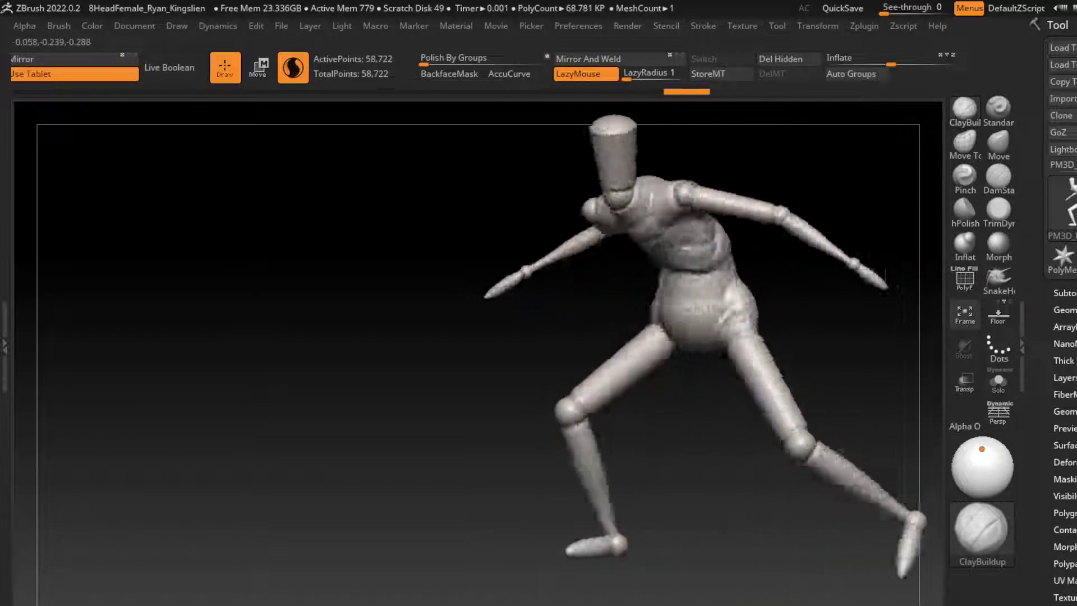
pyautogui.hotkey('ctrl', 'shift', 'z')
pyautogui.hotkey('ctrl', 'shift', 'z')
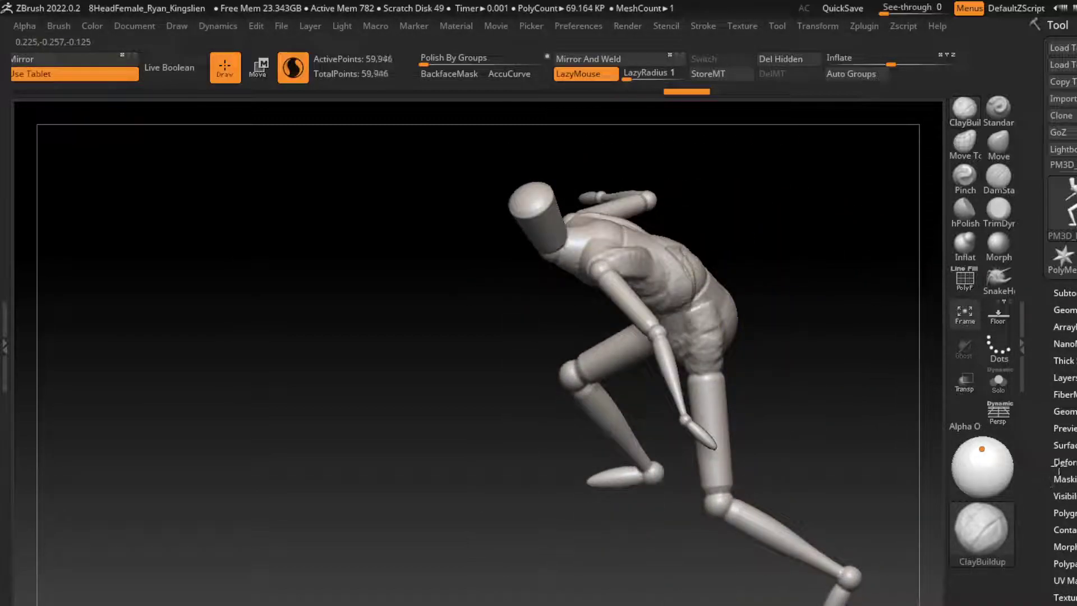
pyautogui.hotkey('ctrl', 'shift', 'z')
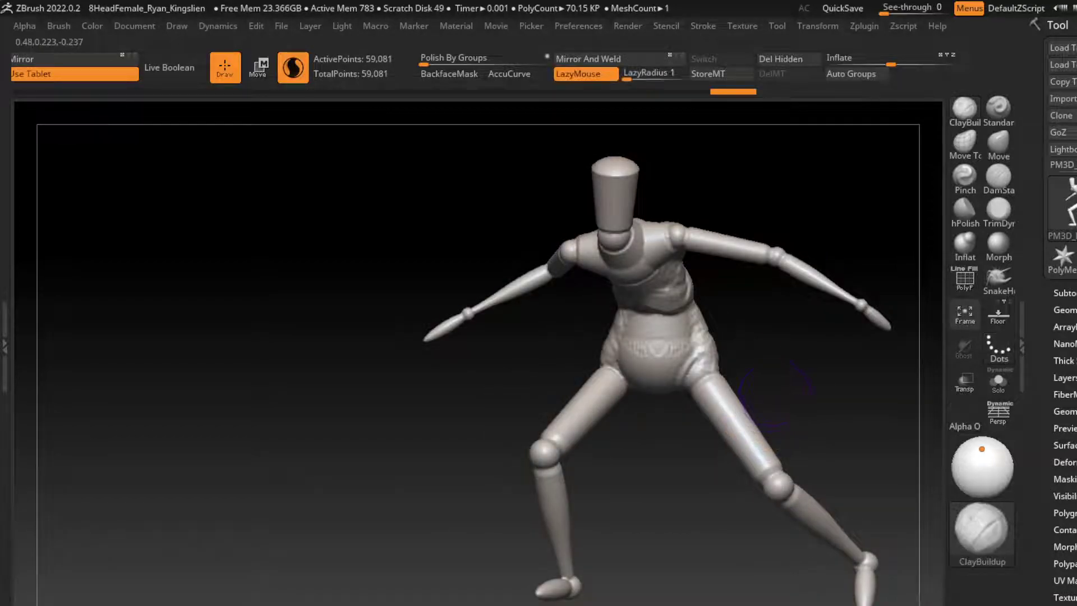
pyautogui.keyDown('alt'); pyautogui.moveTo(775, 396); pyautogui.dragTo(744, 342); pyautogui.keyUp('alt')
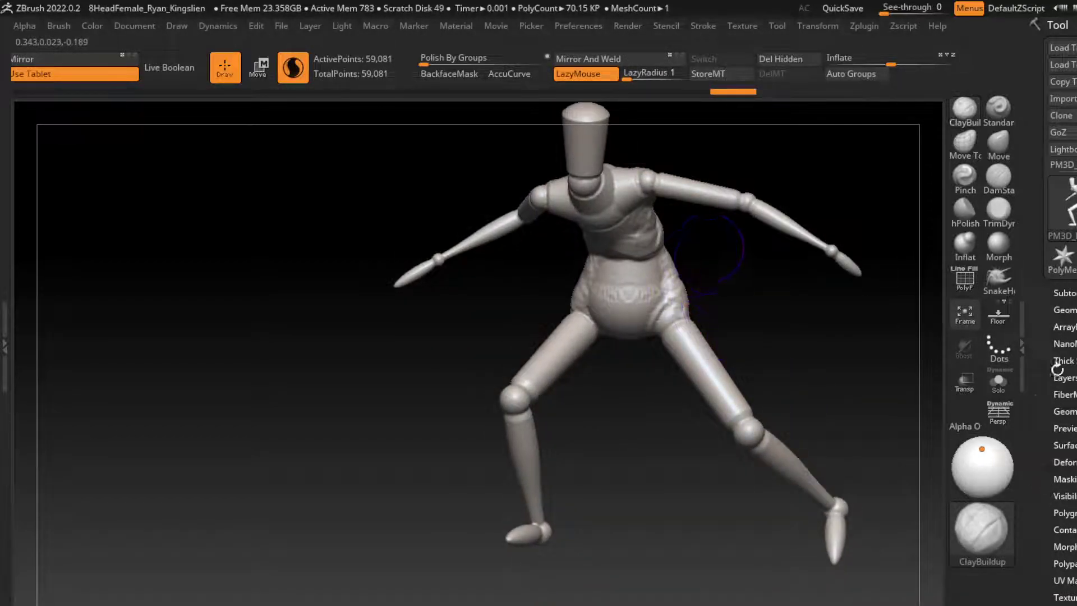
pyautogui.moveTo(693, 326); pyautogui.dragTo(682, 342)
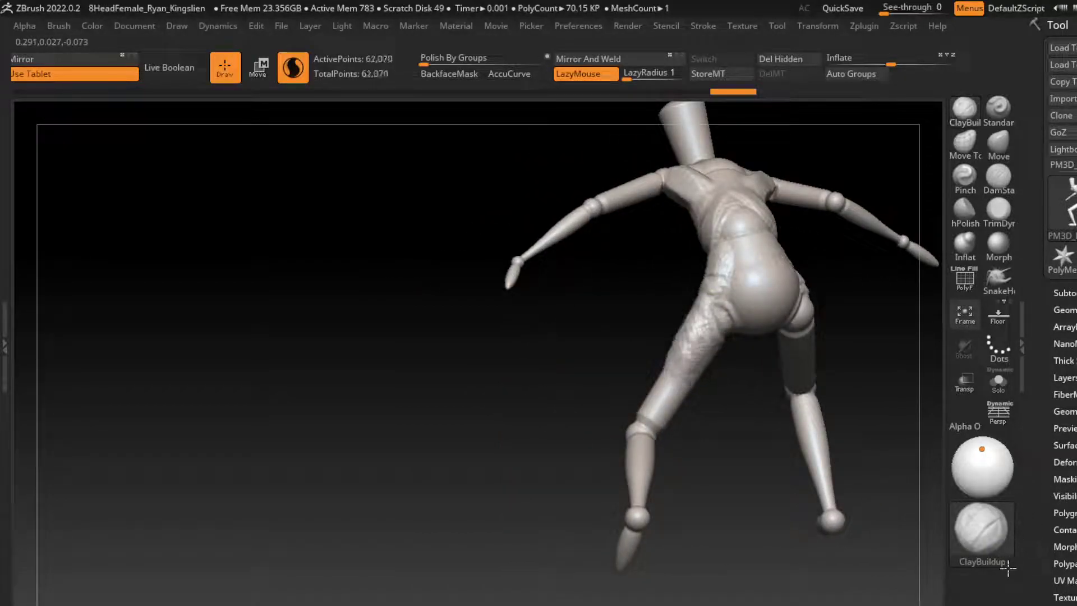
pyautogui.hotkey('ctrl', 'shift', 'z')
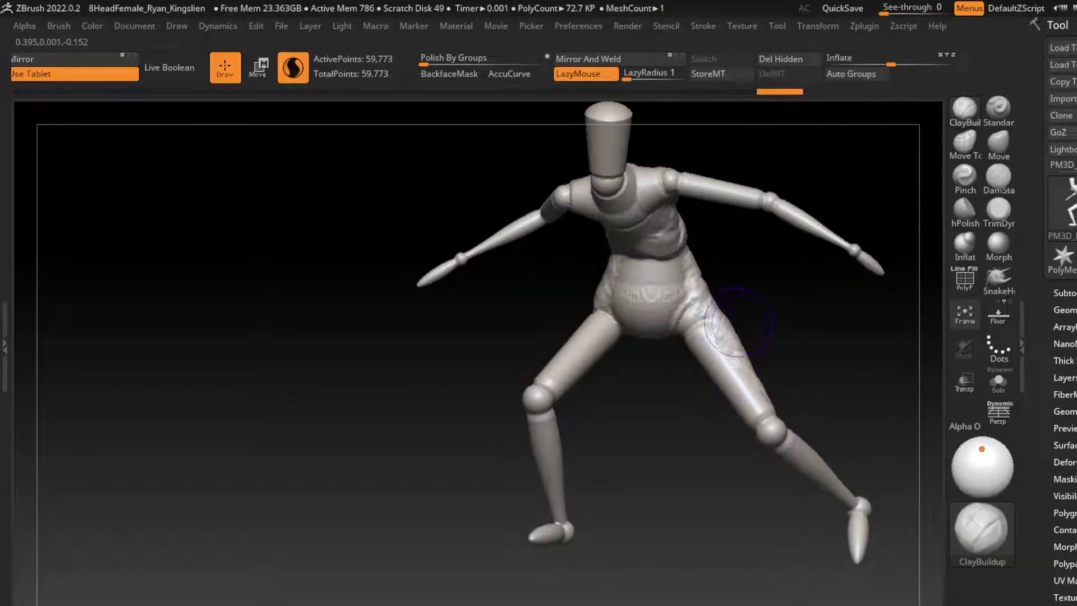
pyautogui.moveTo(738, 322); pyautogui.dragTo(717, 325)
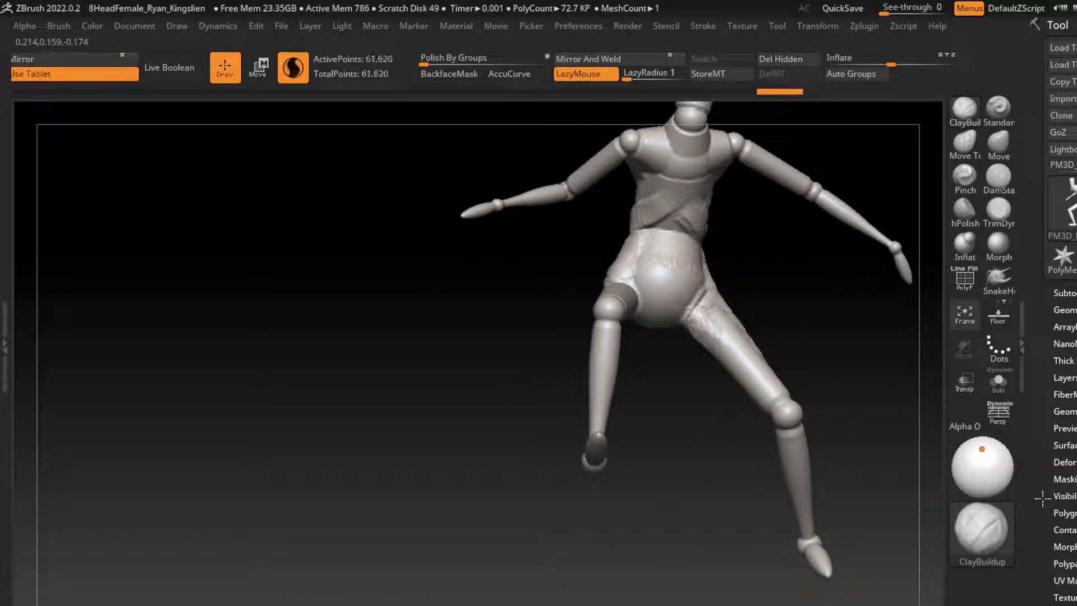
pyautogui.hotkey('ctrl', 'shift', 'z')
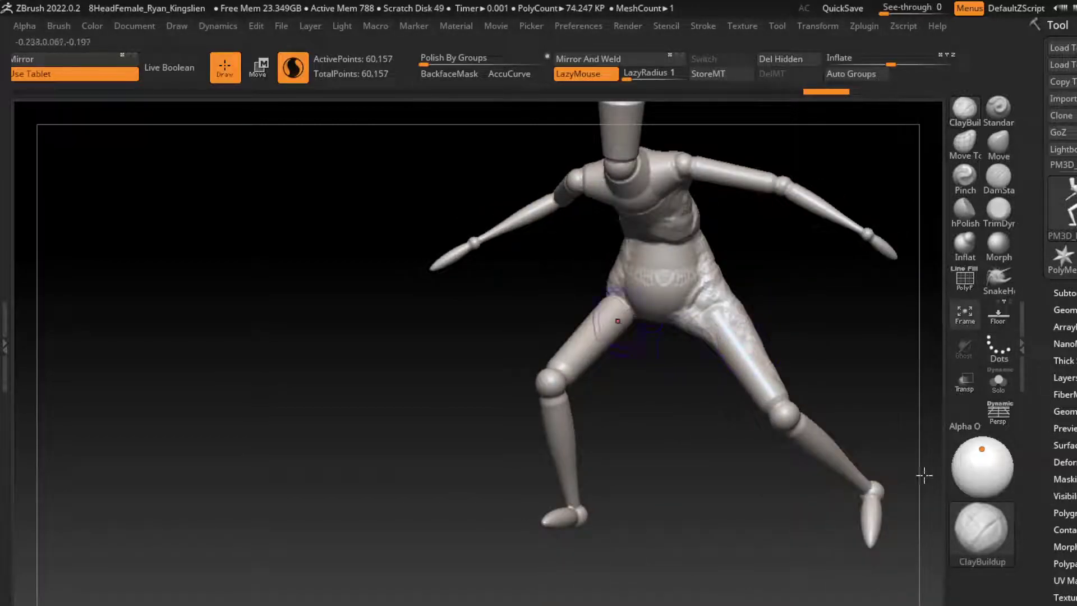
pyautogui.hotkey('ctrl', 'shift', 'z')
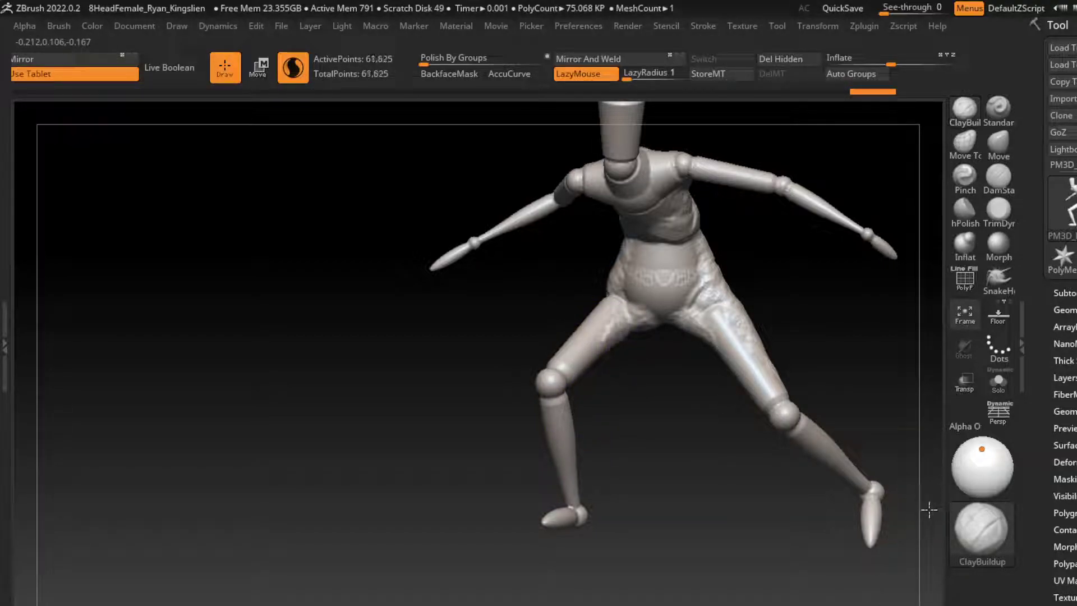
pyautogui.hotkey('ctrl', 'z')
# Step: Redo the earlier thigh strokes and build more clay along the thigh
pyautogui.hotkey('ctrl', 'shift', 'z')
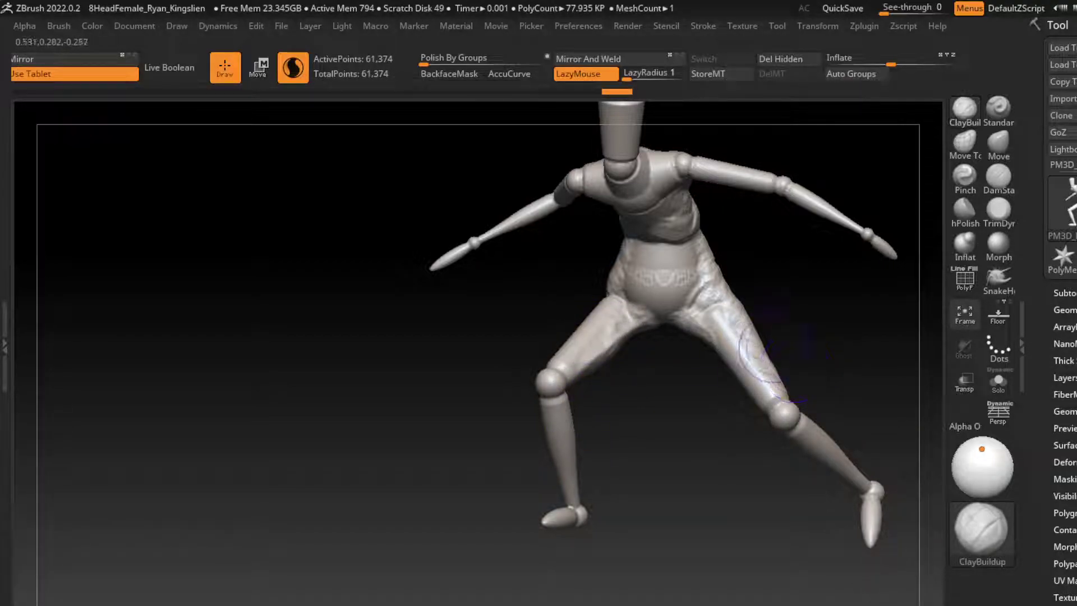
pyautogui.moveTo(766, 370); pyautogui.dragTo(785, 255)
pyautogui.hotkey('ctrl', 'shift', 'z')
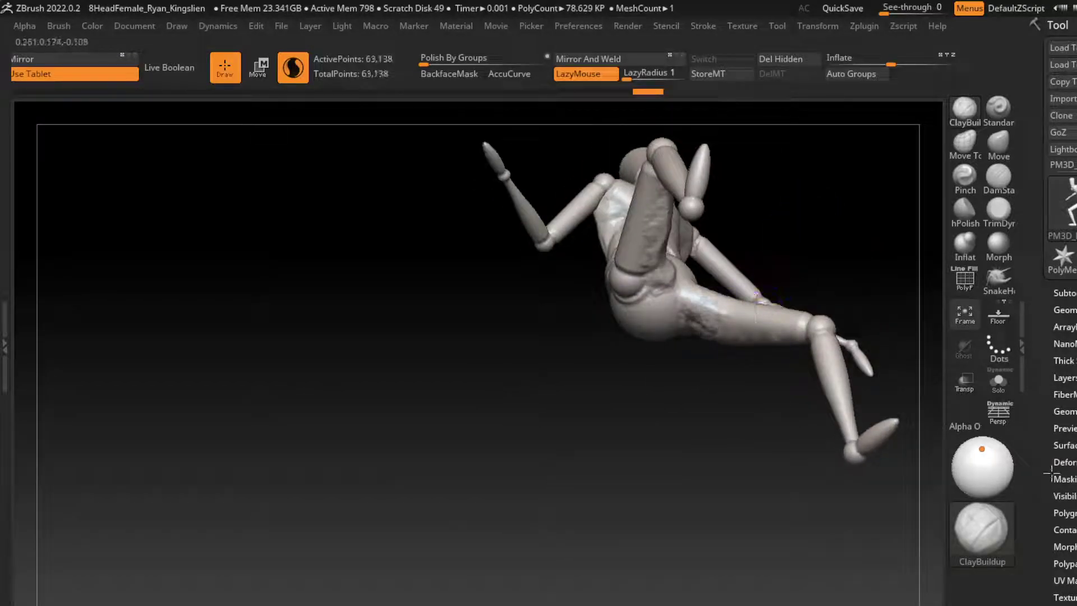
pyautogui.hotkey('ctrl', 'shift', 'z')
pyautogui.hotkey('ctrl', 'shift', 'z')
pyautogui.hotkey('ctrl', 'shift', 'z')
pyautogui.hotkey('ctrl', 'shift', 'z')
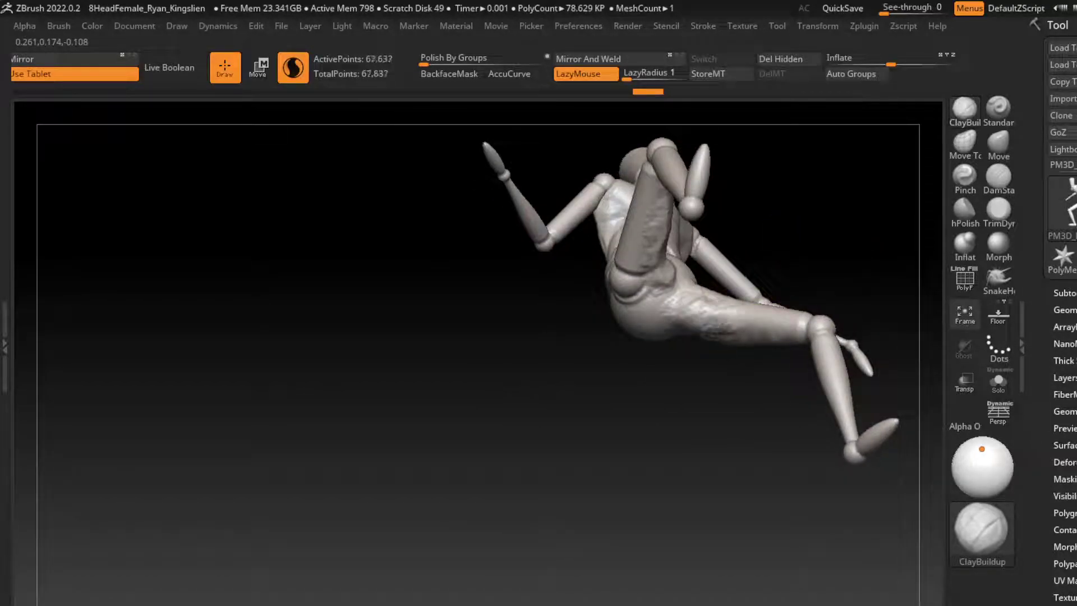
pyautogui.hotkey('ctrl', 'shift', 'z')
pyautogui.hotkey('ctrl', 'shift', 'z')
pyautogui.hotkey('ctrl', 'shift', 'z')
pyautogui.hotkey('ctrl', 'shift', 'z')
pyautogui.hotkey('ctrl', 'shift', 'z')
pyautogui.moveTo(648, 330)
pyautogui.mouseDown()
pyautogui.moveTo(651, 247)
pyautogui.moveTo(663, 225)
pyautogui.mouseUp()
# Step: Step through history to restore the later thigh detail, then turn on LazyMouse
pyautogui.hotkey('ctrl', 'z')
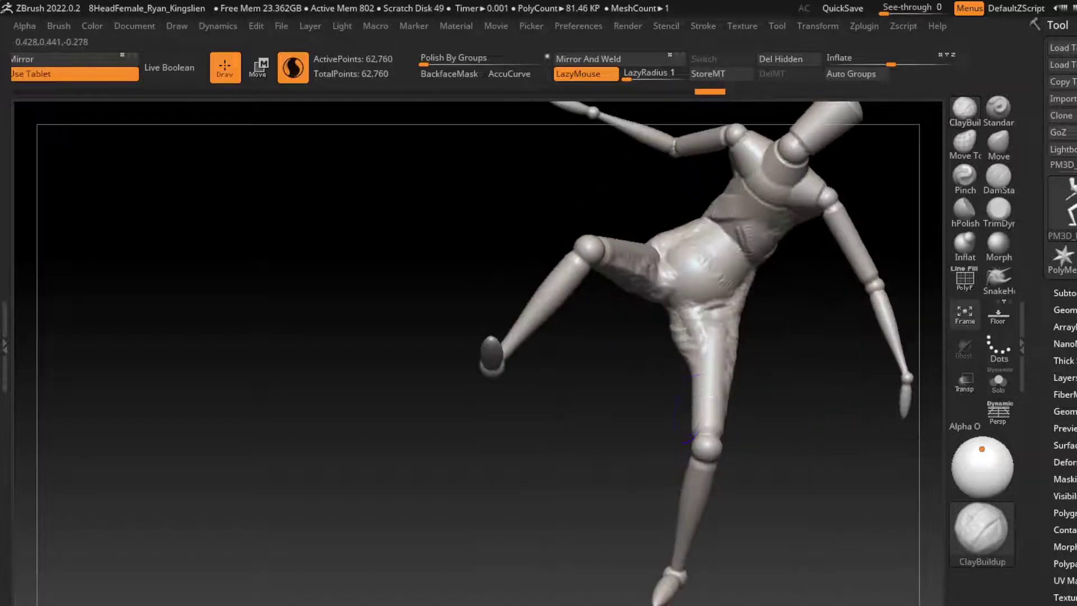
pyautogui.hotkey('ctrl', 'z')
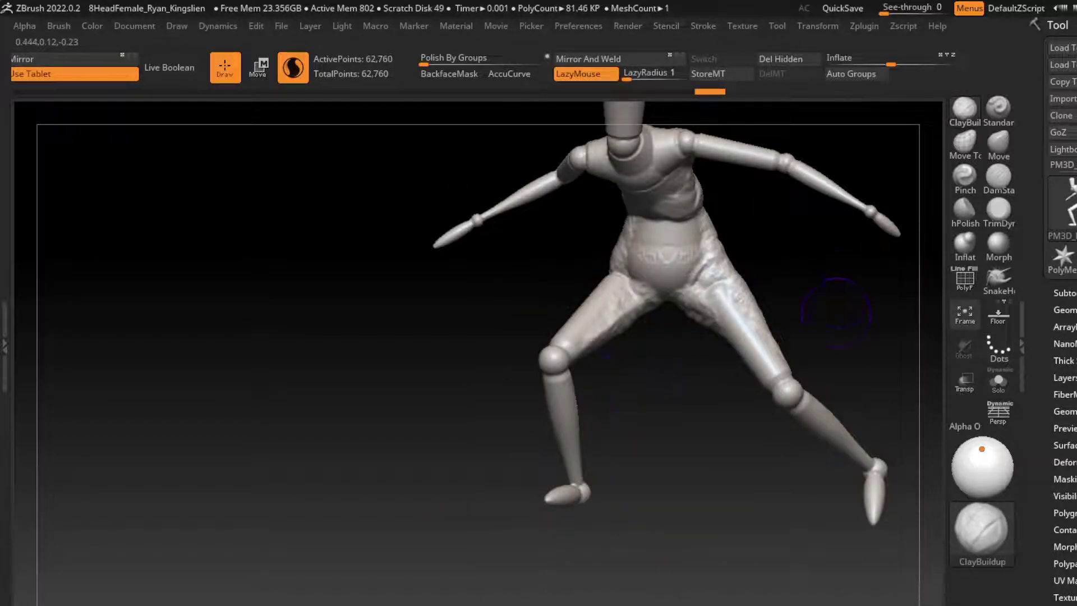
pyautogui.hotkey('ctrl', 'shift', 'z')
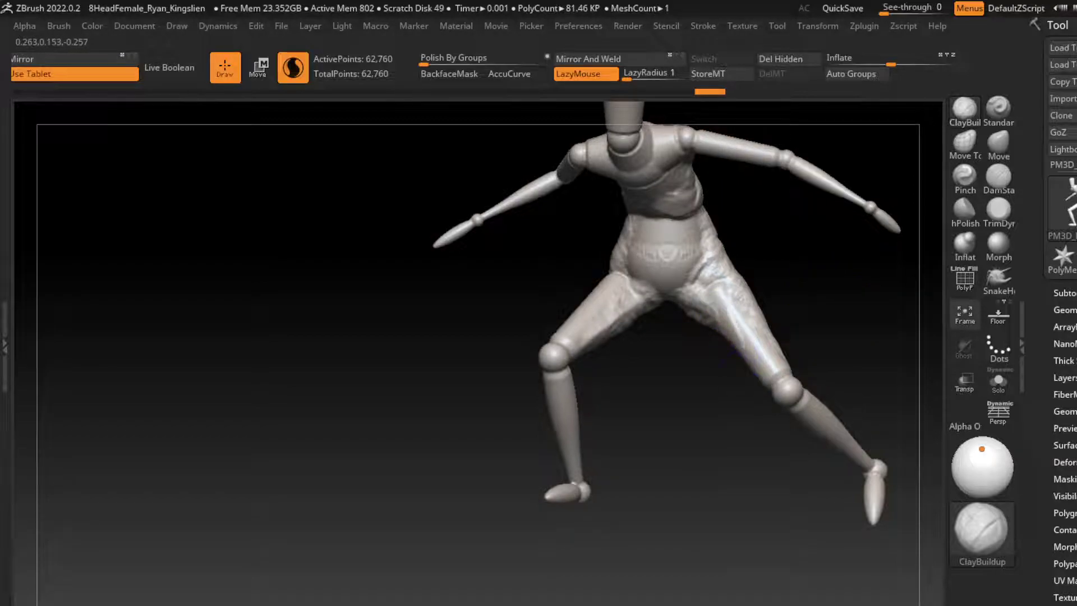
pyautogui.hotkey('ctrl', 'shift', 'z')
pyautogui.hotkey('ctrl', 'shift', 'z')
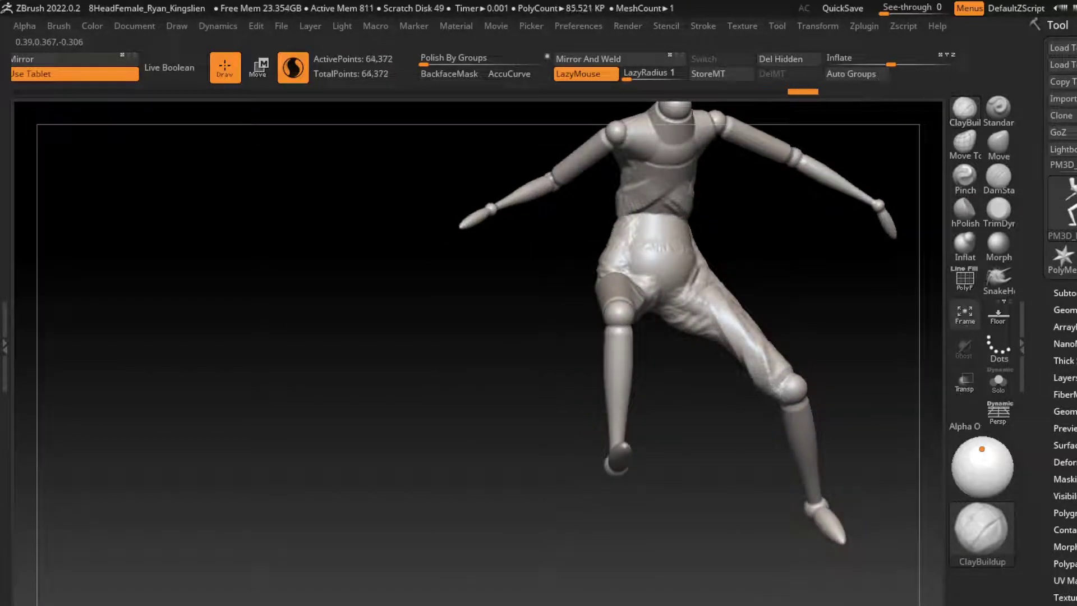
pyautogui.hotkey('ctrl', 'shift', 'z')
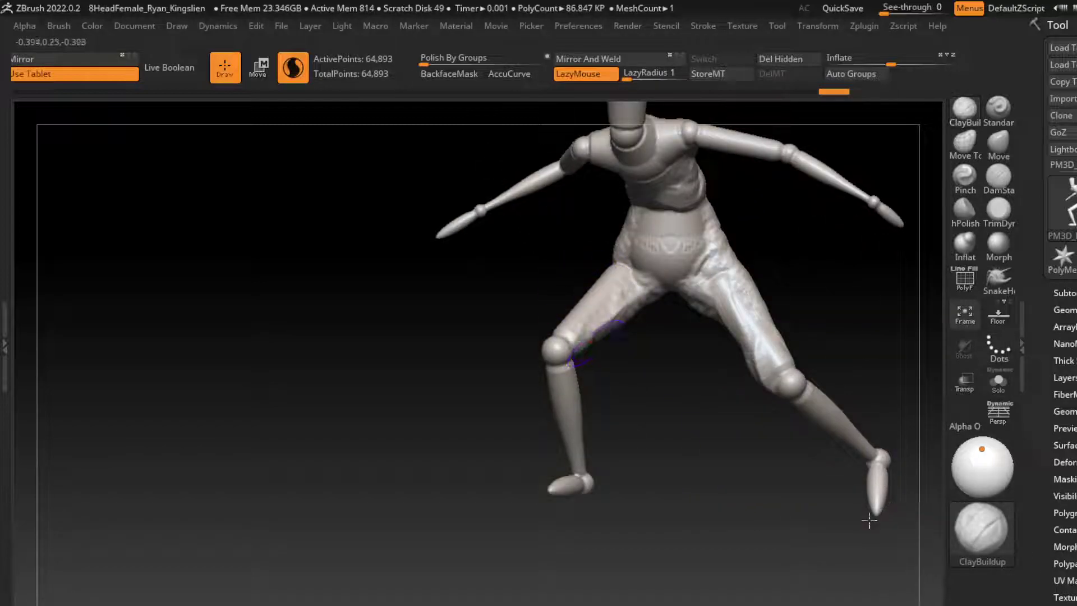
pyautogui.hotkey('ctrl', 'shift', 'z')
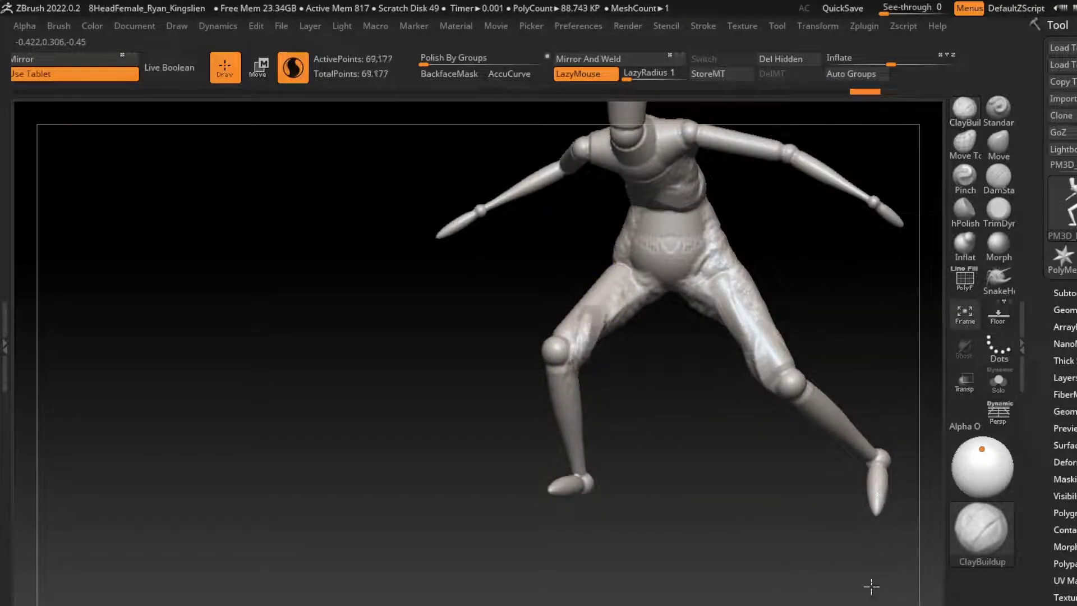
pyautogui.hotkey('ctrl', 'shift', 'z')
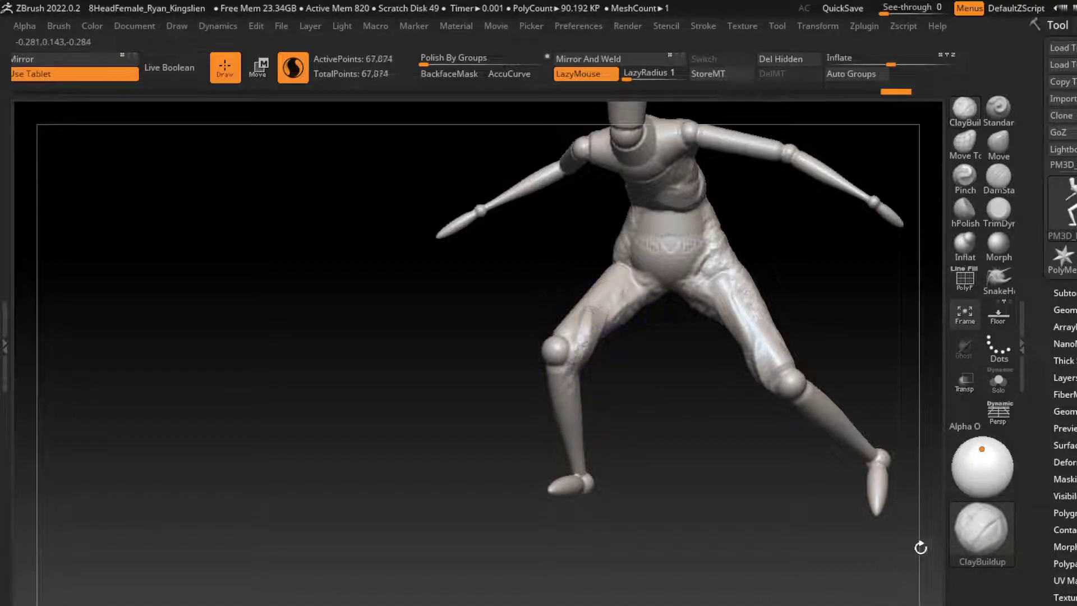
pyautogui.hotkey('ctrl', 'z')
pyautogui.moveTo(645, 374); pyautogui.dragTo(676, 421)
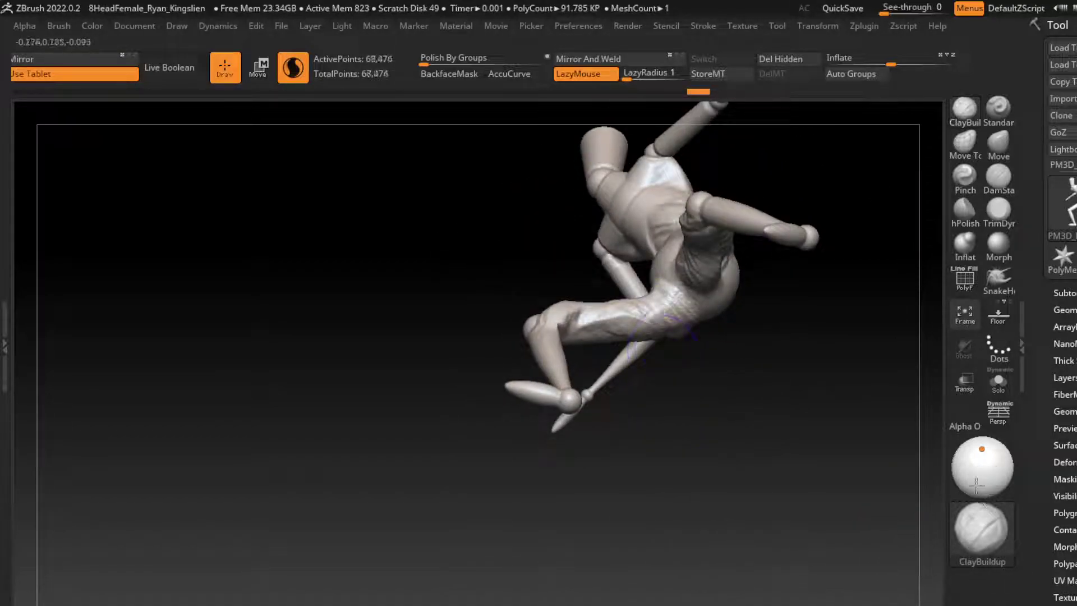
pyautogui.hotkey('ctrl', 'shift', 'z')
pyautogui.hotkey('ctrl', 'shift', 'z')
pyautogui.hotkey('ctrl', 'shift', 'z')
pyautogui.hotkey('ctrl', 'shift', 'z')
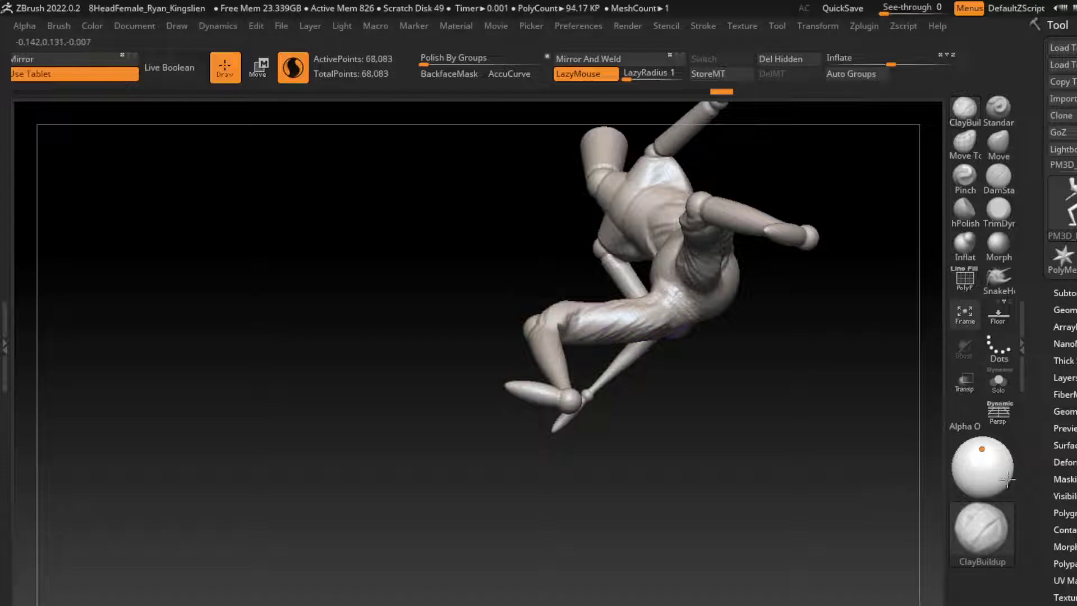
pyautogui.hotkey('ctrl', 'shift', 'z')
pyautogui.hotkey('ctrl', 'shift', 'z')
pyautogui.hotkey('ctrl', 'shift', 'z')
pyautogui.hotkey('ctrl', 'shift', 'z')
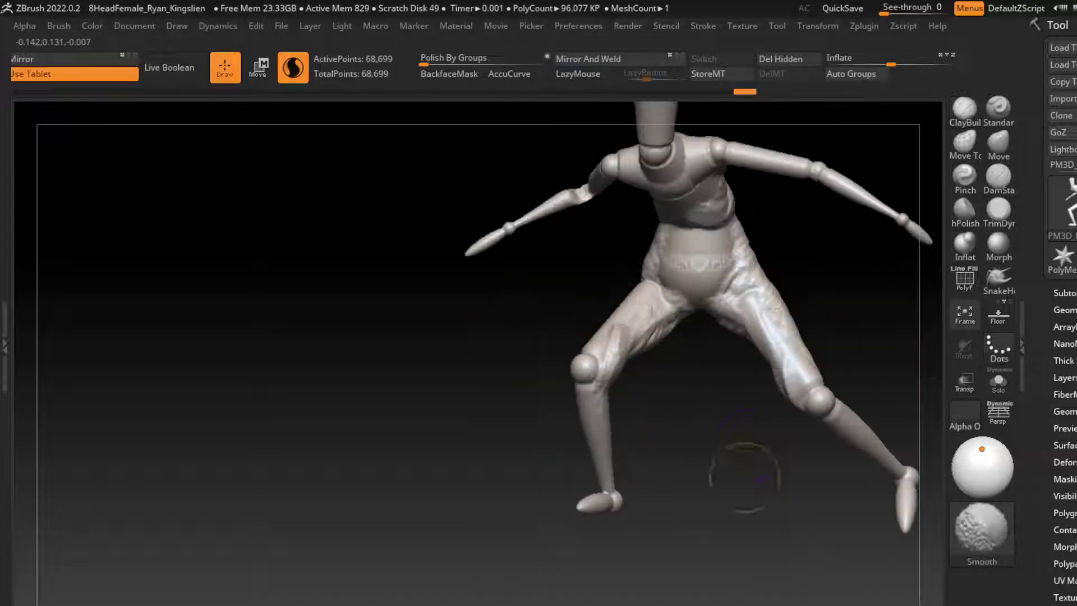
pyautogui.press('l')
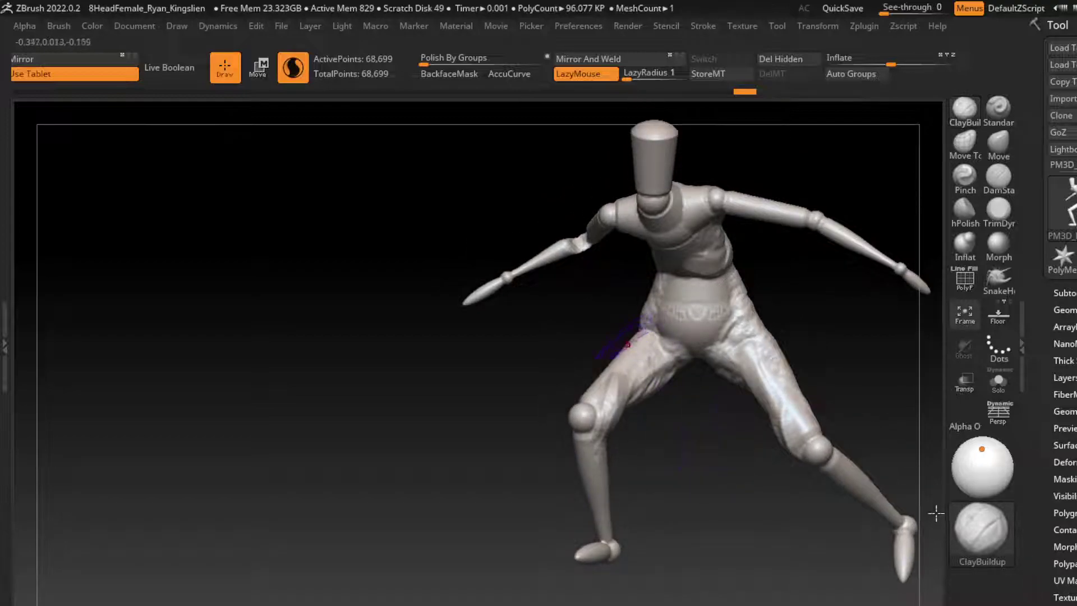
# Step: Sculpt clay onto both thighs, the hip and right knee, and round the left knee
pyautogui.moveTo(675, 363); pyautogui.dragTo(668, 361)
pyautogui.moveTo(777, 342); pyautogui.dragTo(730, 368)
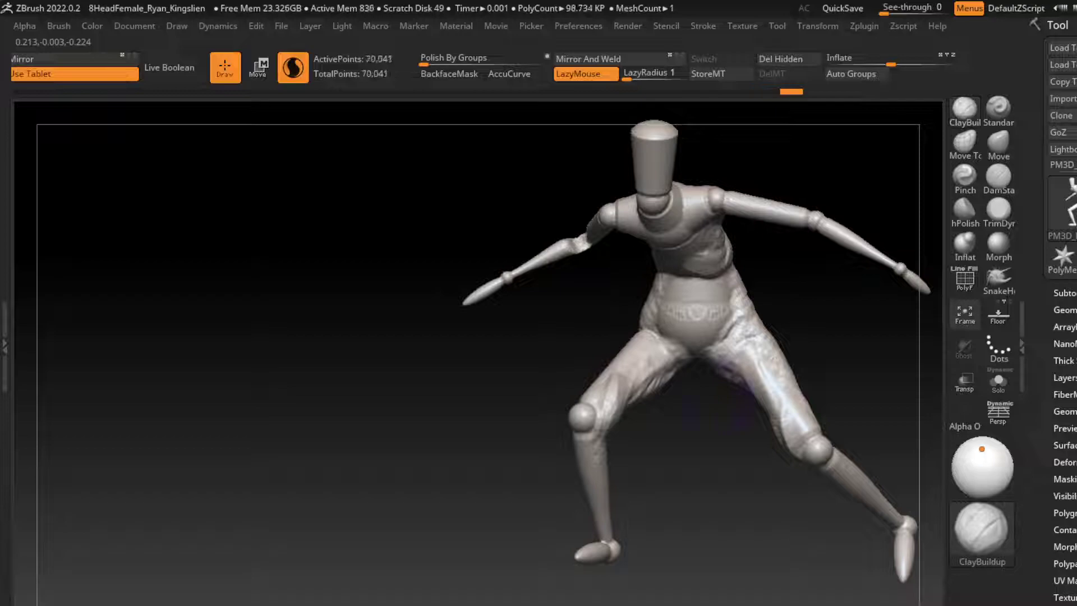
pyautogui.moveTo(748, 453)
pyautogui.keyDown('alt'); pyautogui.mouseDown(button='right')
pyautogui.moveTo(685, 464)
pyautogui.moveTo(796, 351)
pyautogui.mouseUp(button='right'); pyautogui.keyUp('alt')
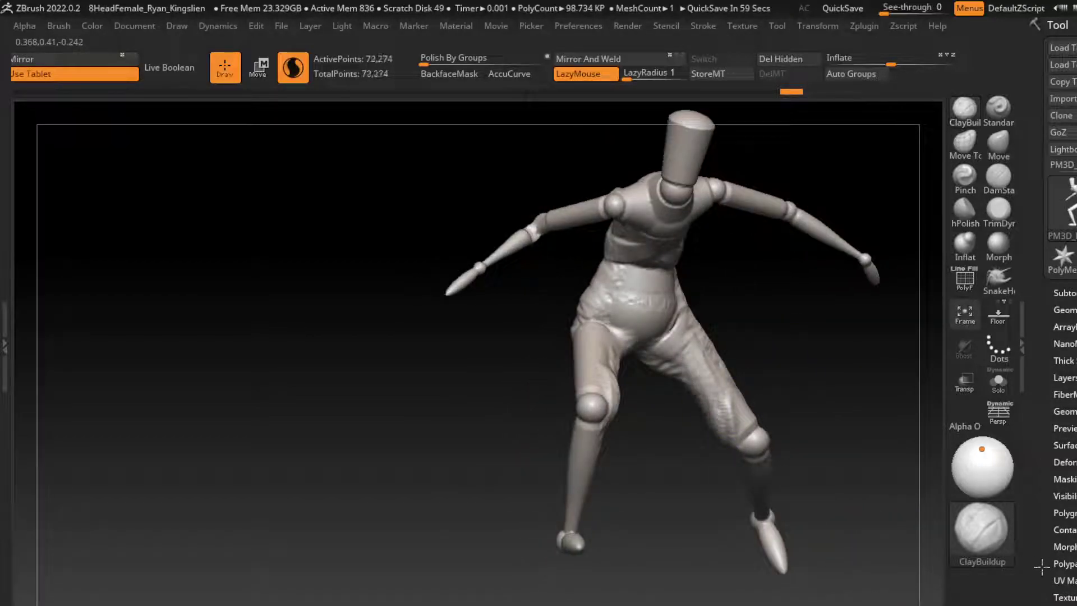
pyautogui.moveTo(897, 448); pyautogui.dragTo(864, 275, button='right')
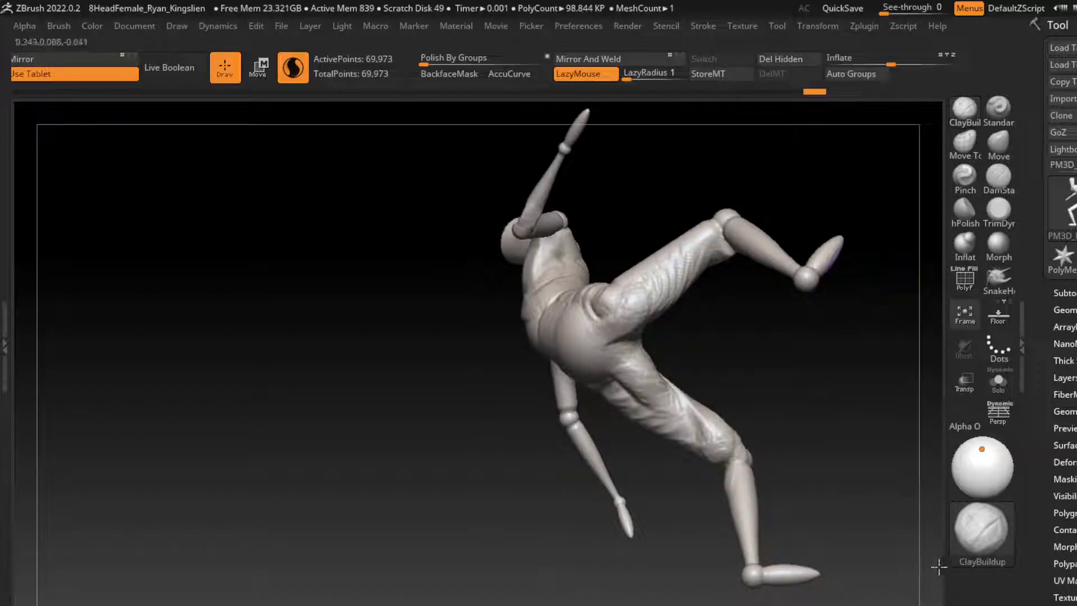
pyautogui.moveTo(625, 393)
pyautogui.mouseDown()
pyautogui.moveTo(623, 354)
pyautogui.moveTo(633, 404)
pyautogui.moveTo(650, 370)
pyautogui.moveTo(668, 418)
pyautogui.mouseUp()
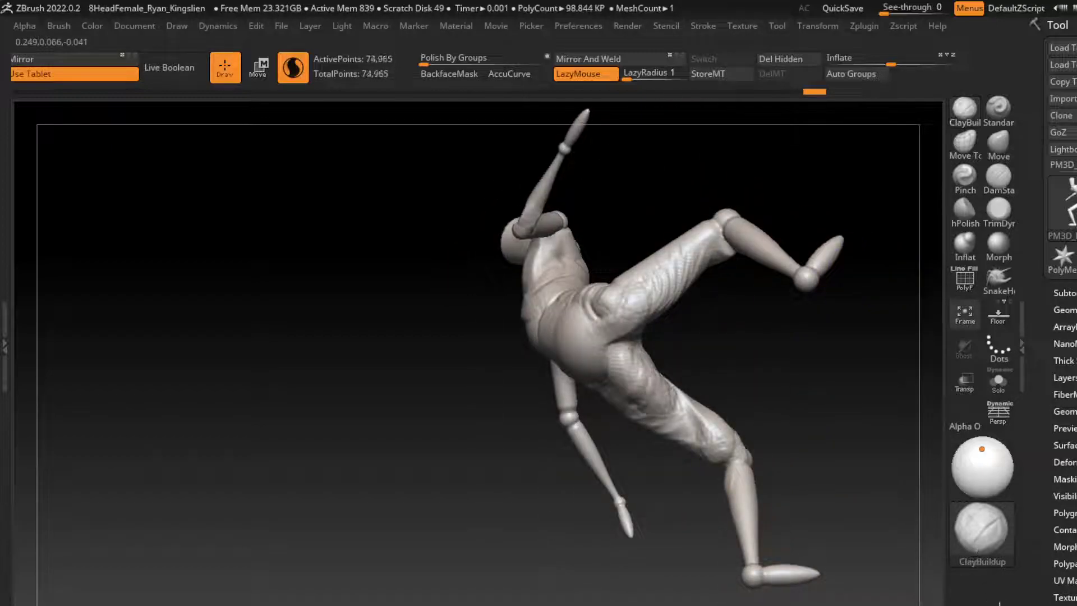
pyautogui.moveTo(679, 415); pyautogui.dragTo(817, 445, button='right')
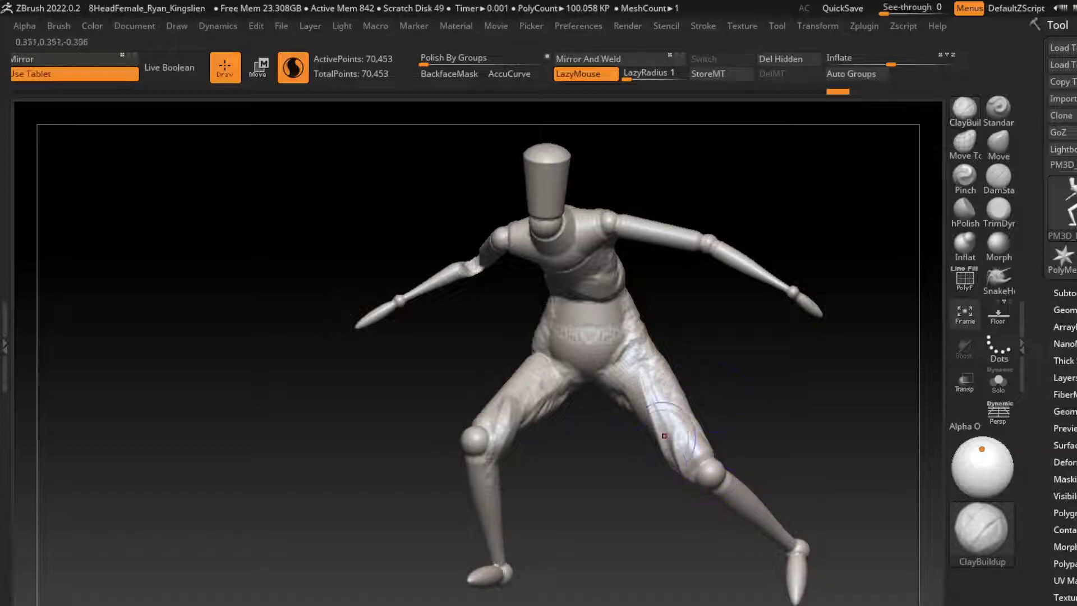
pyautogui.moveTo(664, 436); pyautogui.dragTo(732, 499)
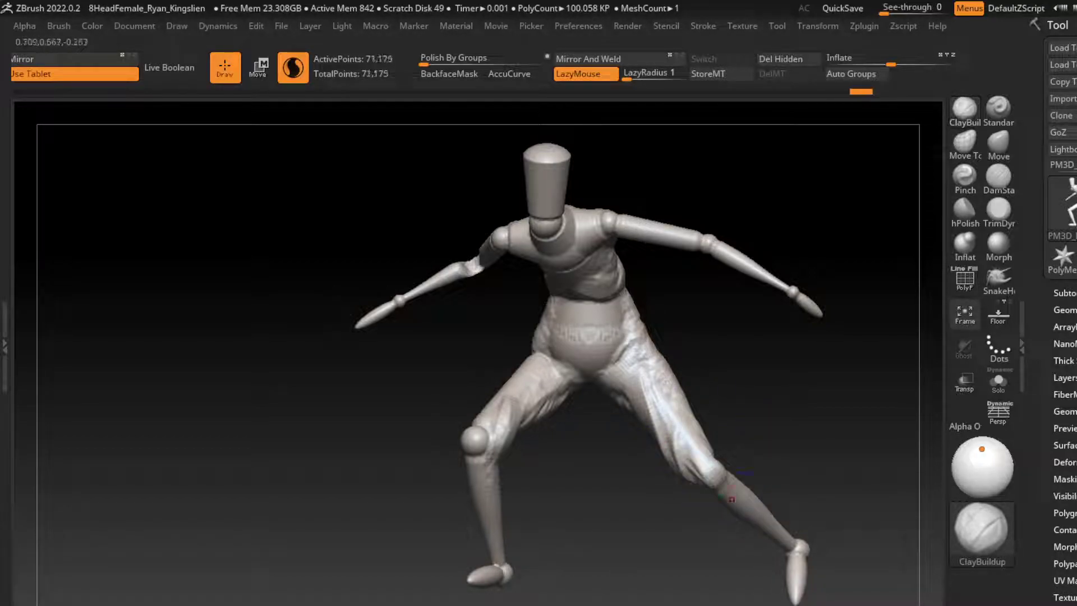
pyautogui.moveTo(483, 429); pyautogui.dragTo(483, 463)
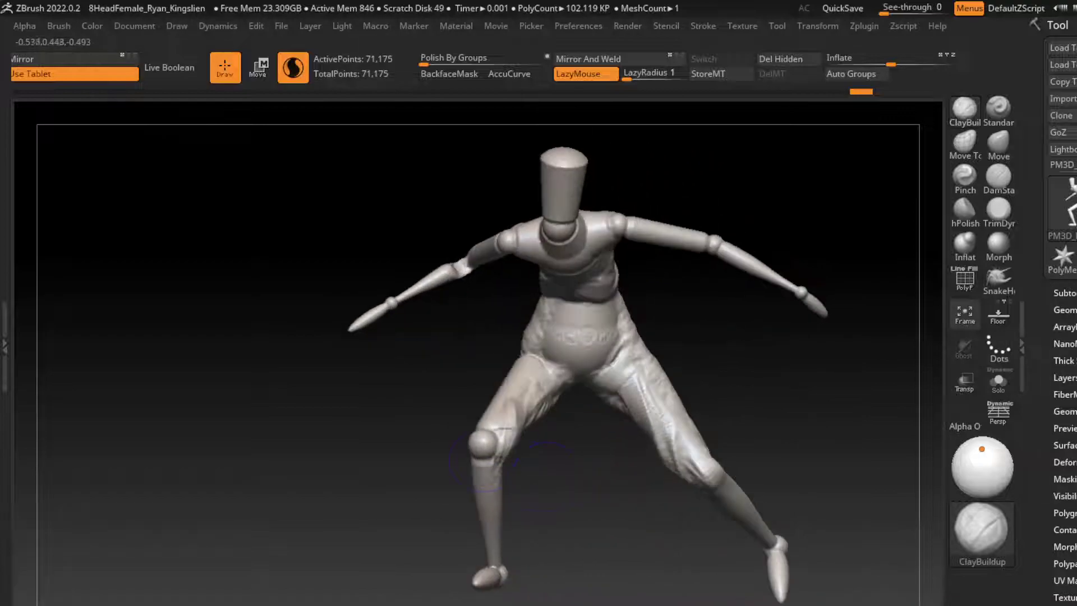
pyautogui.moveTo(482, 426)
pyautogui.mouseDown()
pyautogui.moveTo(483, 466)
pyautogui.moveTo(497, 448)
pyautogui.moveTo(497, 463)
pyautogui.mouseUp()
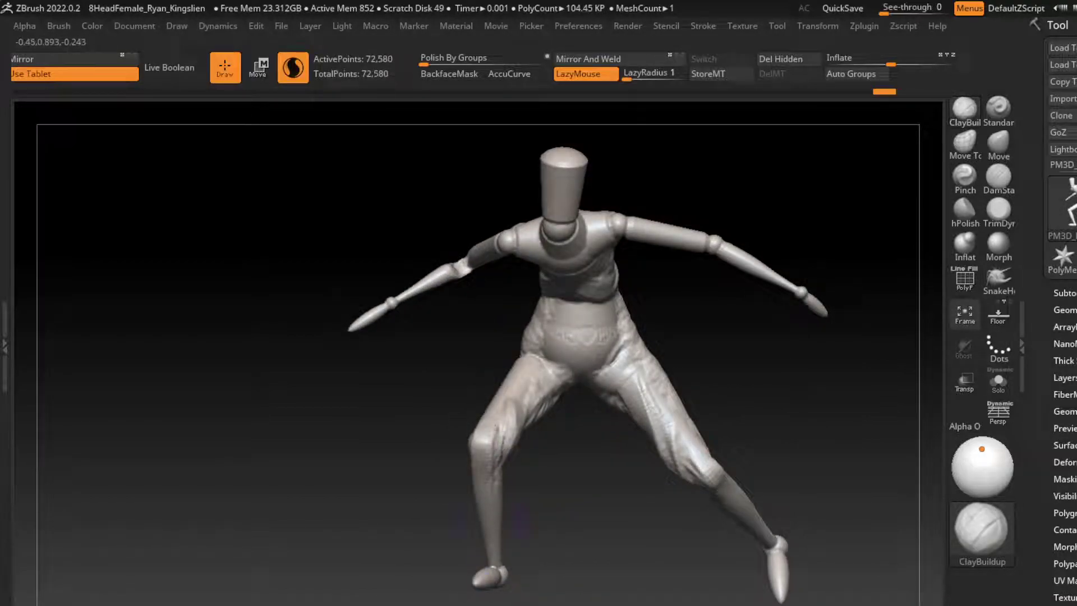
pyautogui.moveTo(519, 522); pyautogui.dragTo(513, 547)
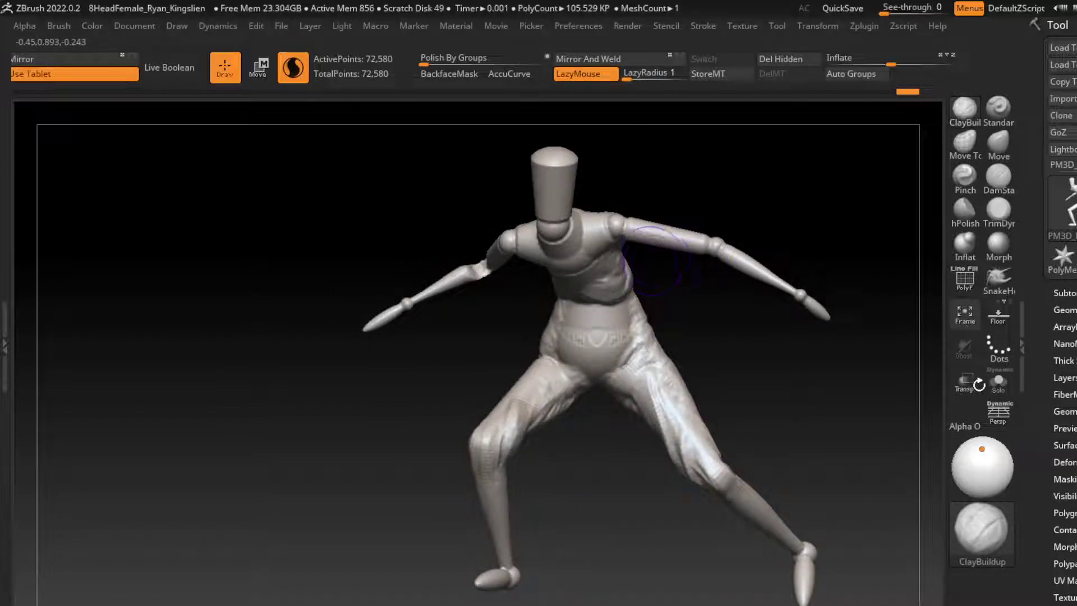
# Step: Undo several torso and leg strokes, then redo back to the wide-stance sculpt
pyautogui.hotkey('ctrl', 'z')
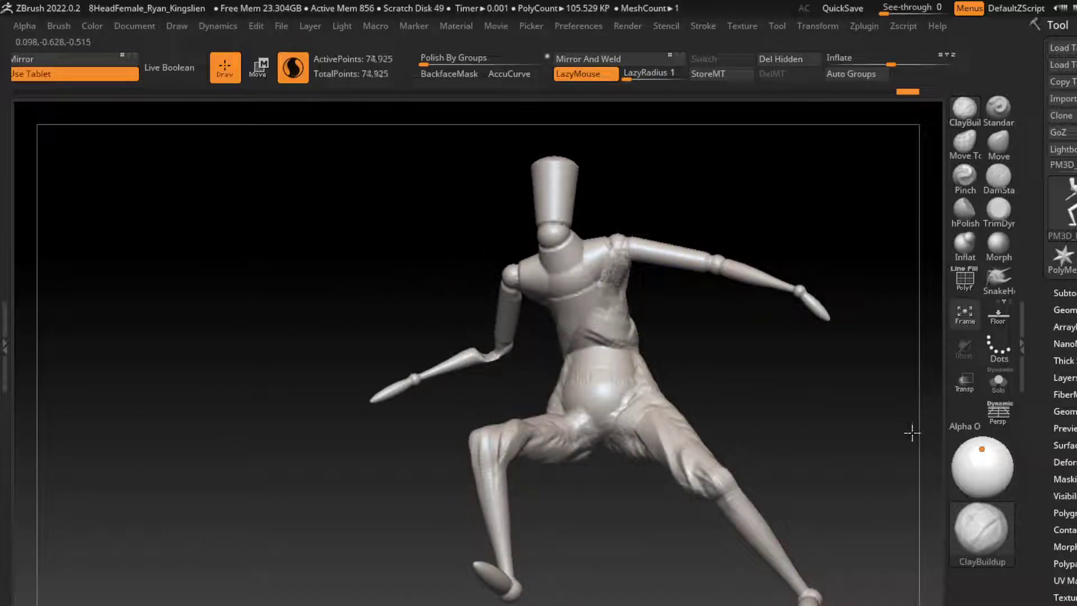
pyautogui.hotkey('ctrl', 'z')
pyautogui.hotkey('ctrl', 'z')
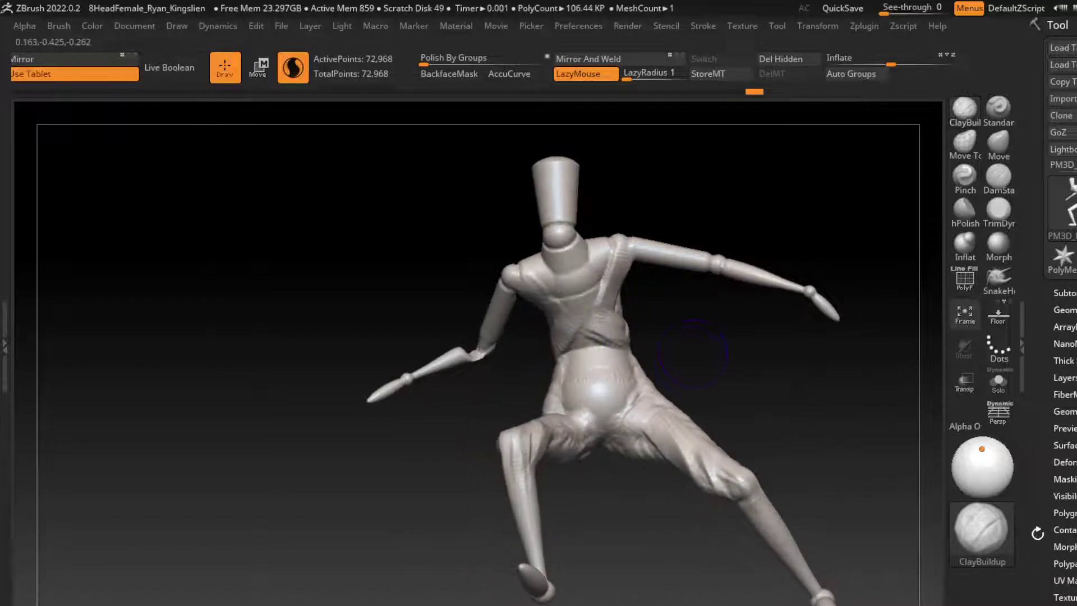
pyautogui.hotkey('ctrl', 'z')
pyautogui.hotkey('ctrl', 'z')
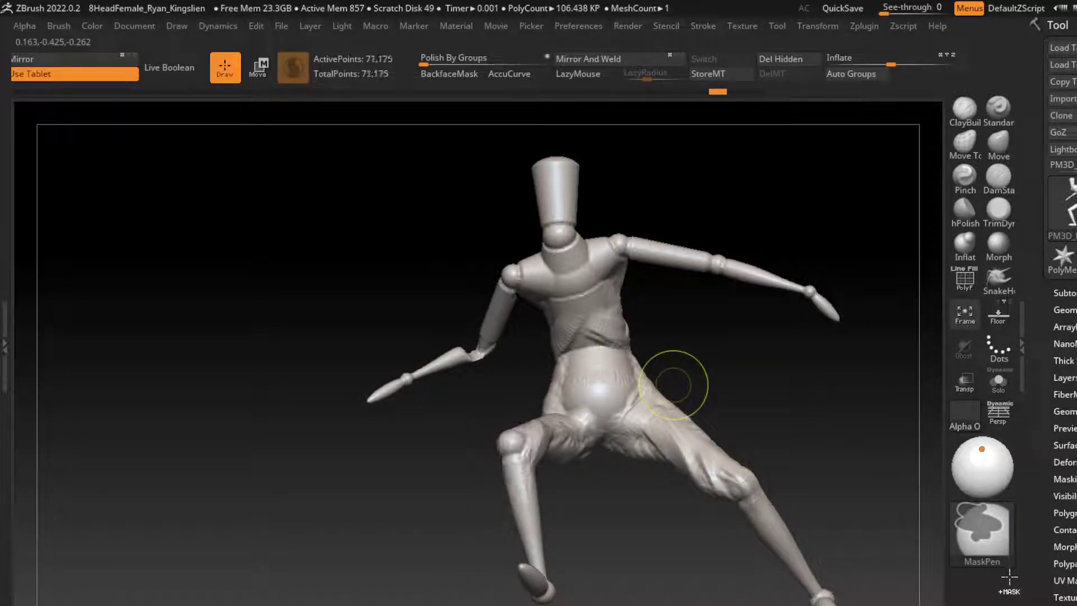
pyautogui.hotkey('ctrl', 'z')
pyautogui.hotkey('ctrl', 'z')
pyautogui.hotkey('ctrl', 'z')
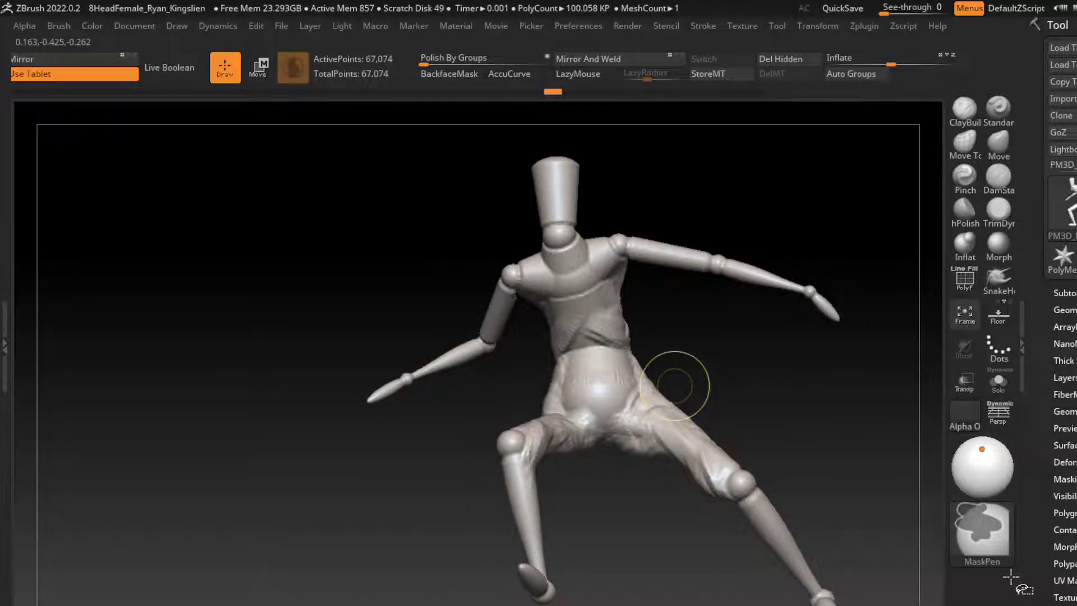
pyautogui.hotkey('ctrl', 'z')
pyautogui.hotkey('ctrl', 'z')
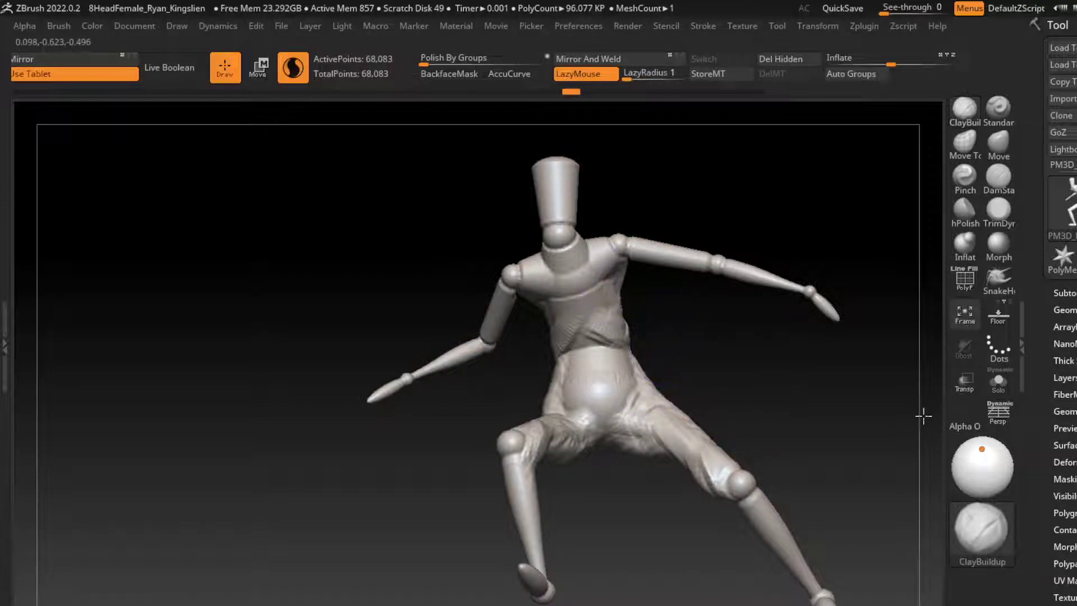
pyautogui.hotkey('ctrl', 'shift', 'z')
pyautogui.hotkey('ctrl', 'shift', 'z')
pyautogui.hotkey('ctrl', 'shift', 'z')
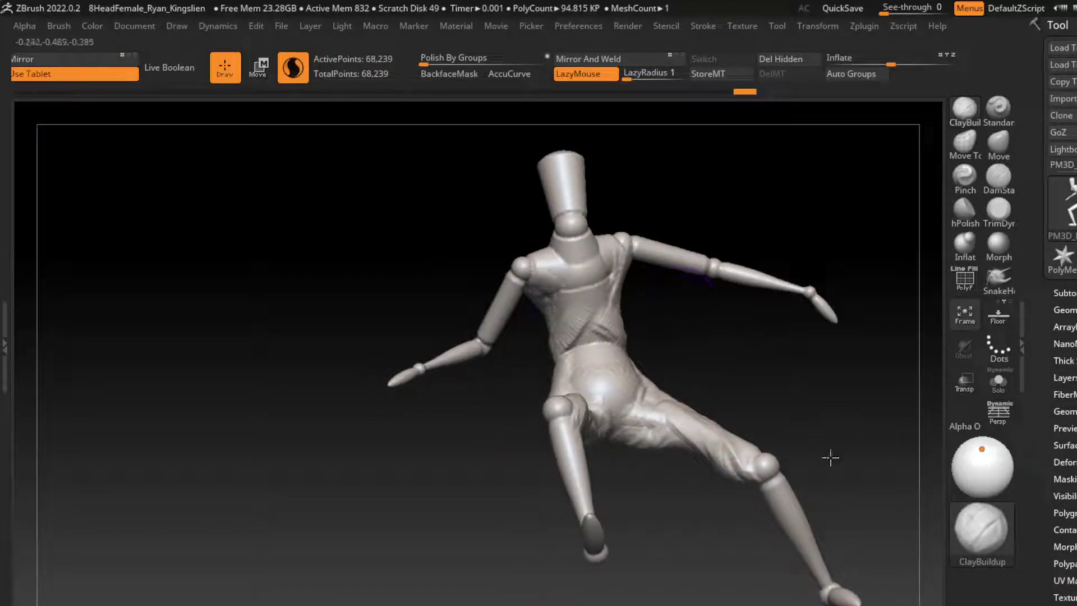
pyautogui.hotkey('ctrl', 'shift', 'z')
pyautogui.hotkey('ctrl', 'shift', 'z')
pyautogui.hotkey('ctrl', 'shift', 'z')
pyautogui.hotkey('ctrl', 'shift', 'z')
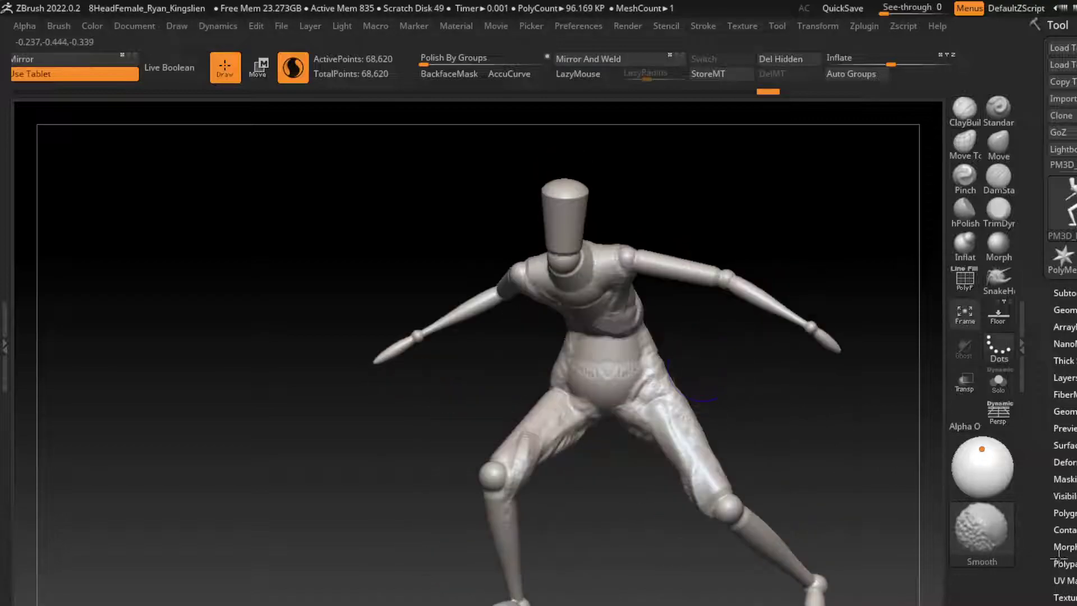
pyautogui.hotkey('ctrl', 'shift', 'z')
pyautogui.moveTo(710, 387); pyautogui.dragTo(603, 399)
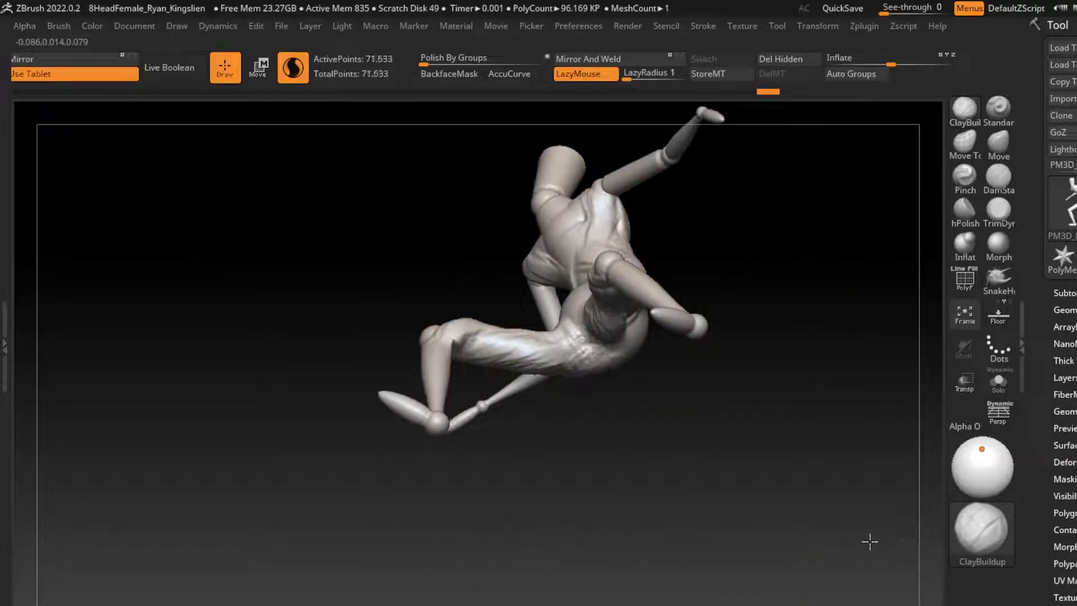
pyautogui.hotkey('ctrl', 'shift', 'z')
pyautogui.hotkey('ctrl', 'shift', 'z')
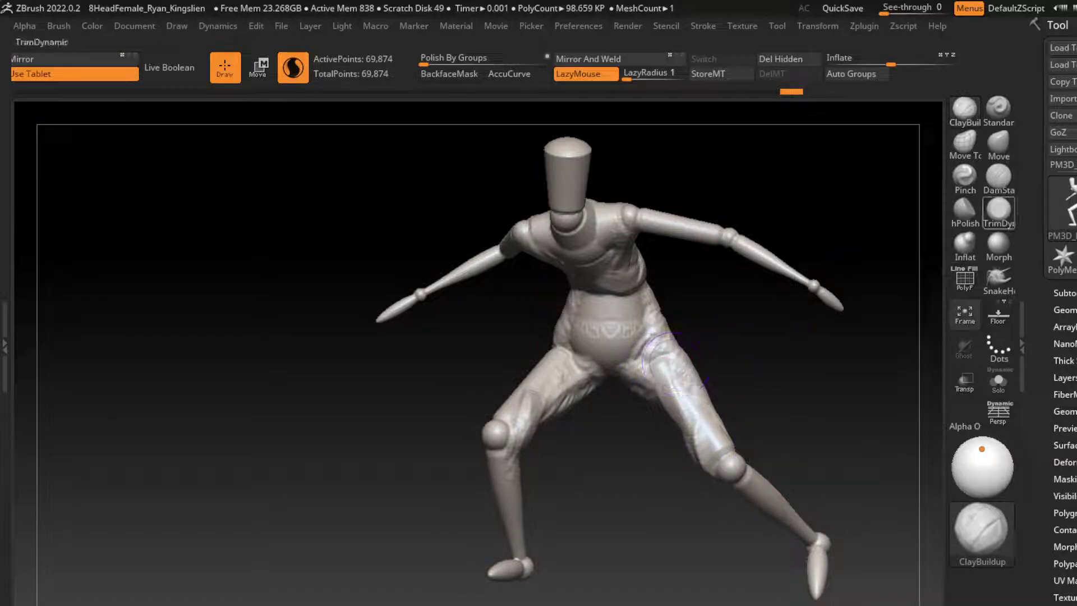
# Step: Build clay over the crotch and belly, then carve creases there with DamStandard
pyautogui.click(999, 177)
pyautogui.hotkey('ctrl', 'shift', 'z')
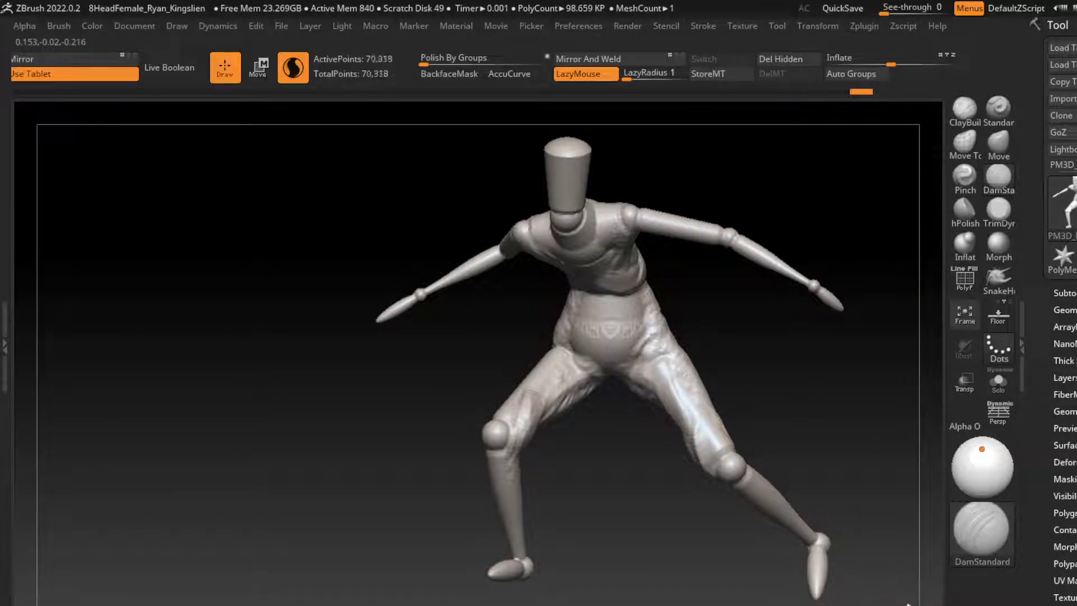
pyautogui.click(964, 109)
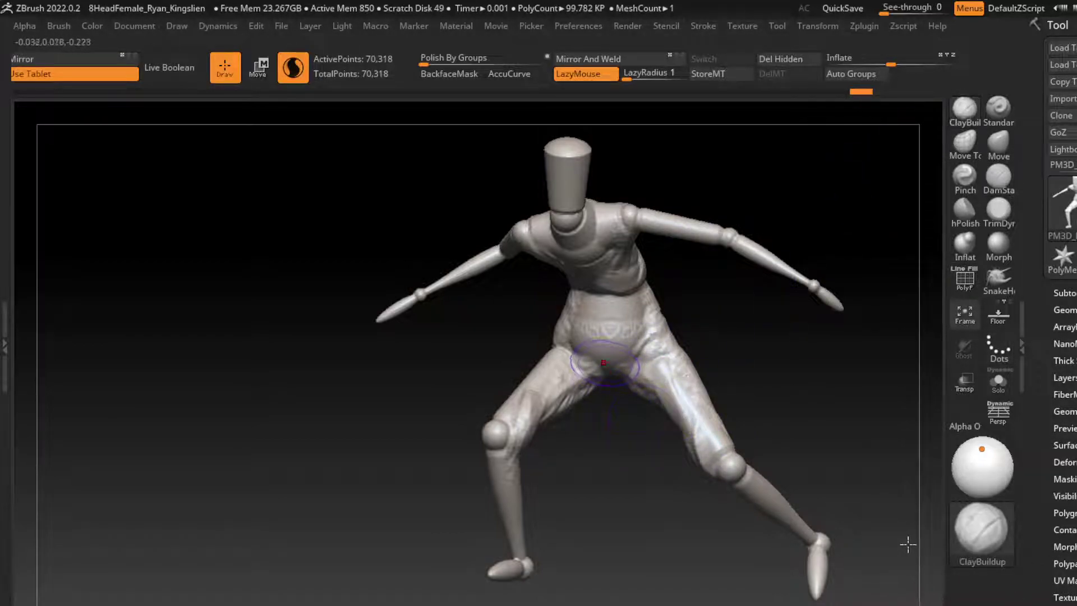
pyautogui.moveTo(608, 317); pyautogui.dragTo(589, 345)
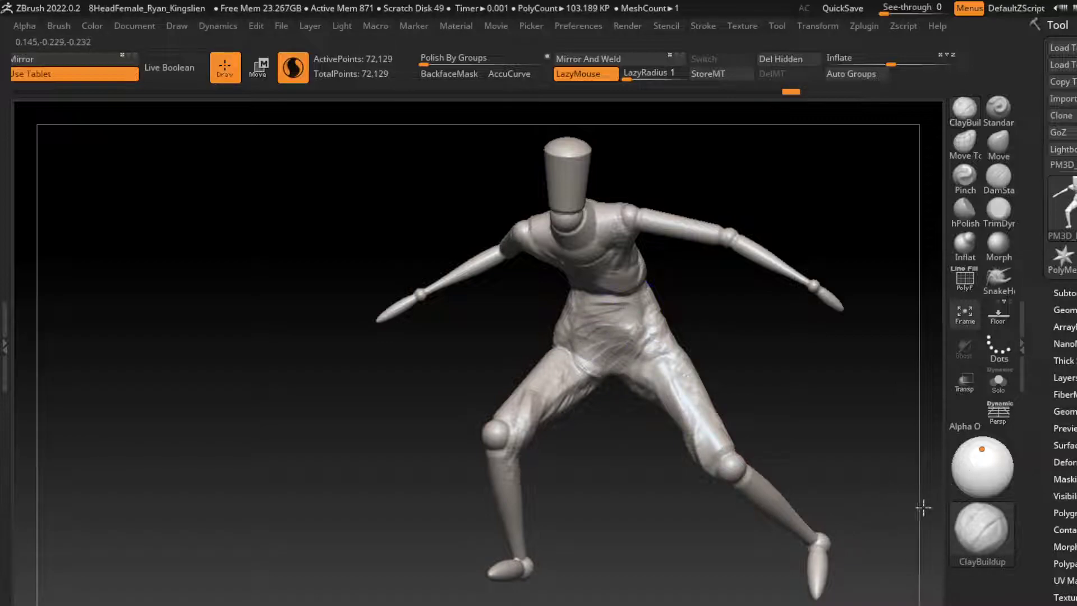
pyautogui.click(999, 177)
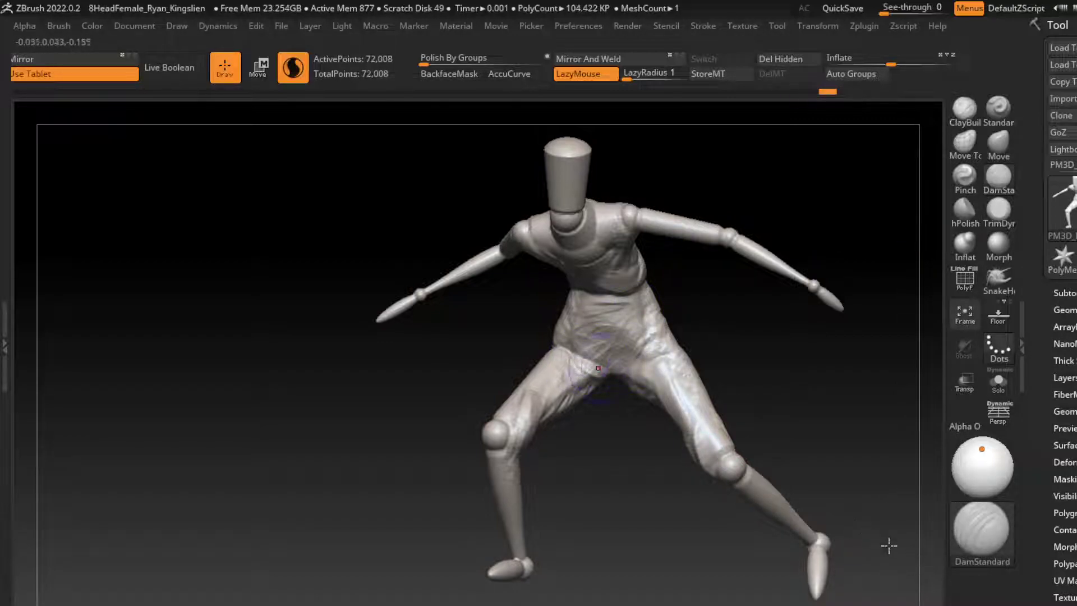
pyautogui.moveTo(585, 351)
pyautogui.mouseDown()
pyautogui.moveTo(575, 356)
pyautogui.moveTo(597, 362)
pyautogui.mouseUp()
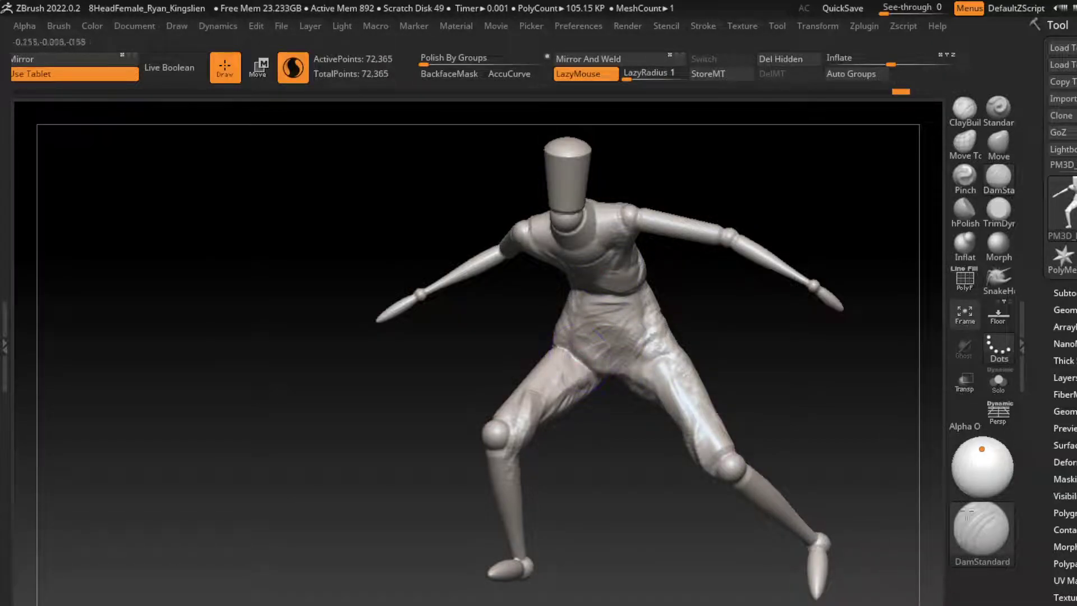
pyautogui.hotkey('ctrl', 'z')
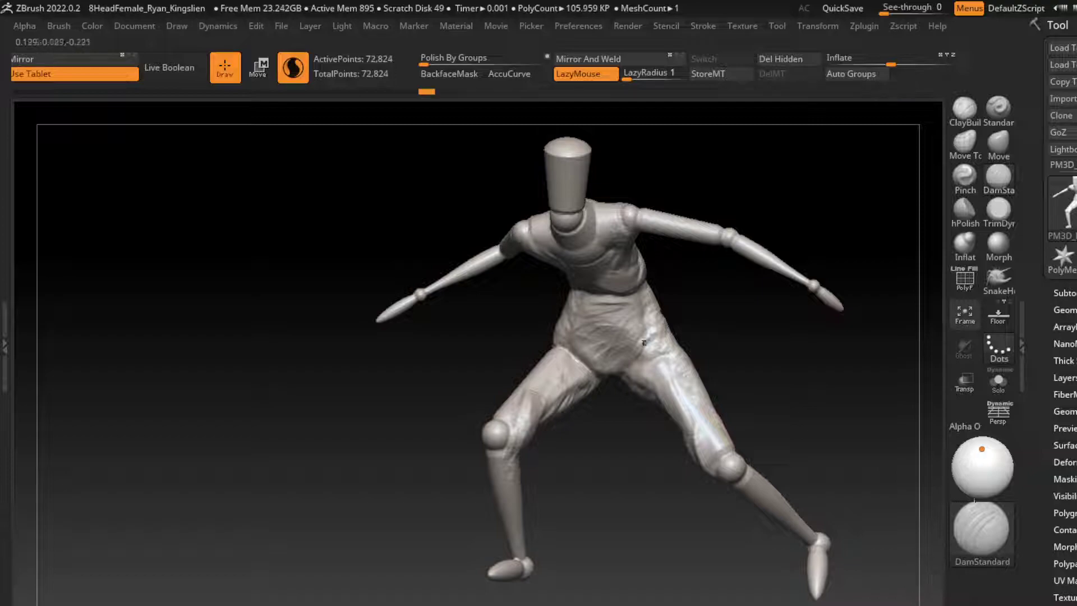
pyautogui.click(965, 109)
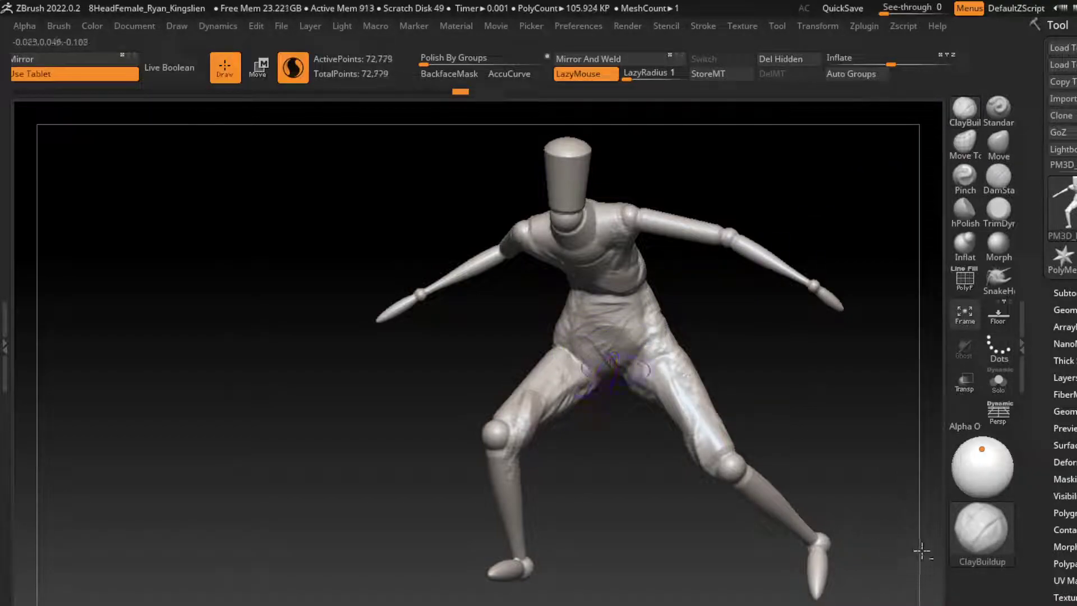
# Step: Add clay near the crotch, on the right thigh and along the lower leg
pyautogui.moveTo(610, 375); pyautogui.dragTo(941, 589)
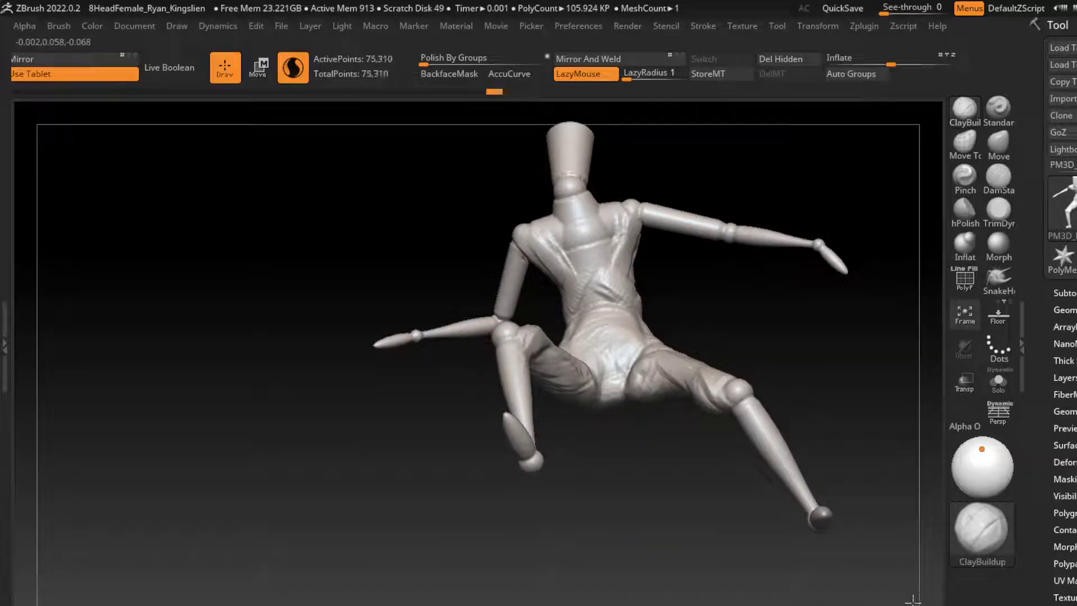
pyautogui.moveTo(942, 589); pyautogui.dragTo(914, 593)
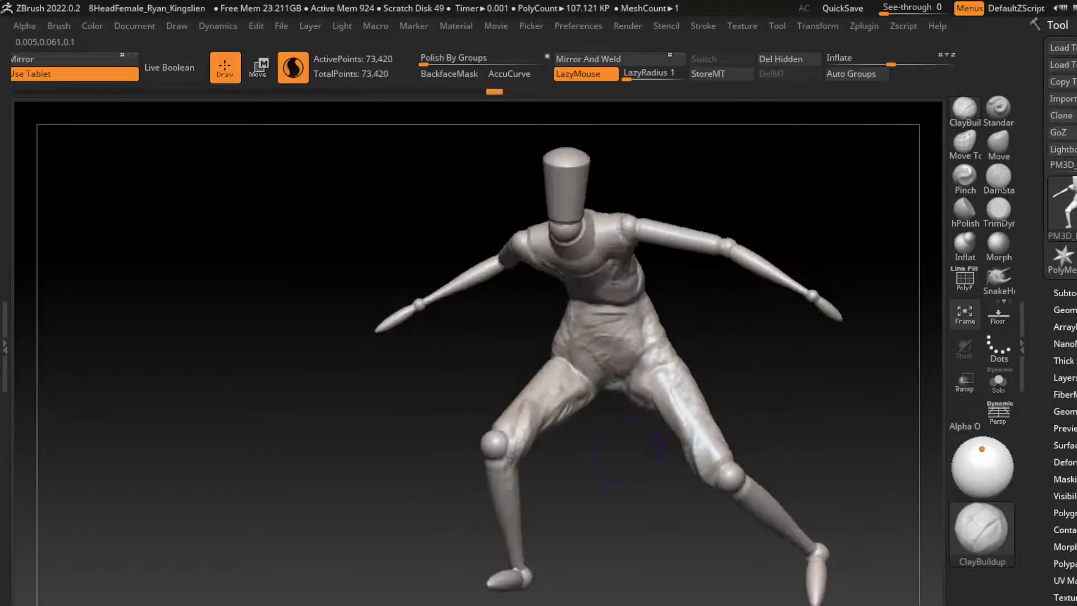
pyautogui.moveTo(612, 386); pyautogui.dragTo(614, 373)
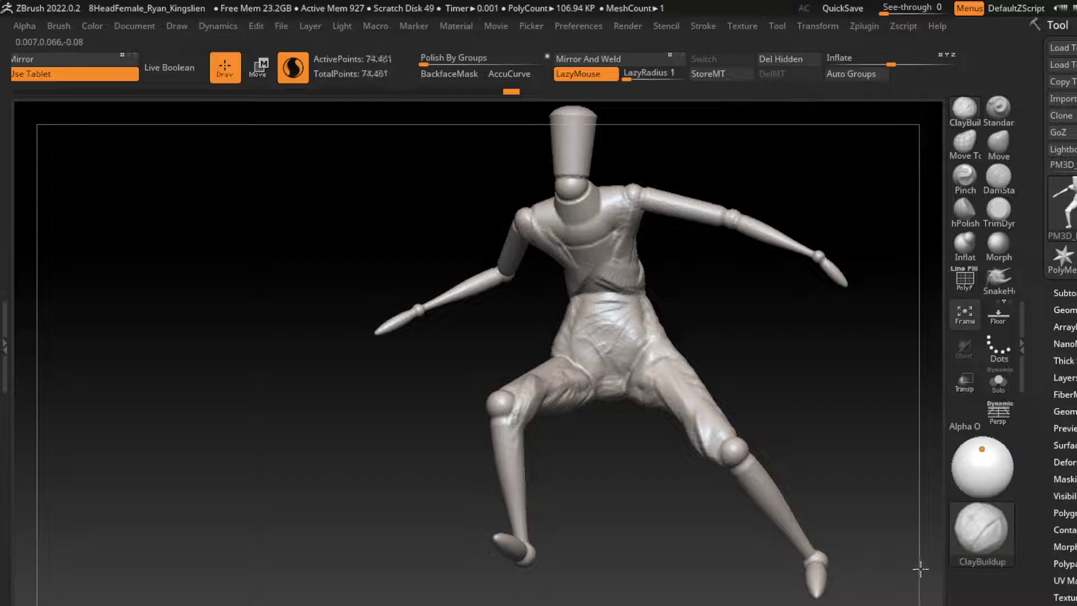
pyautogui.moveTo(617, 427); pyautogui.dragTo(632, 452)
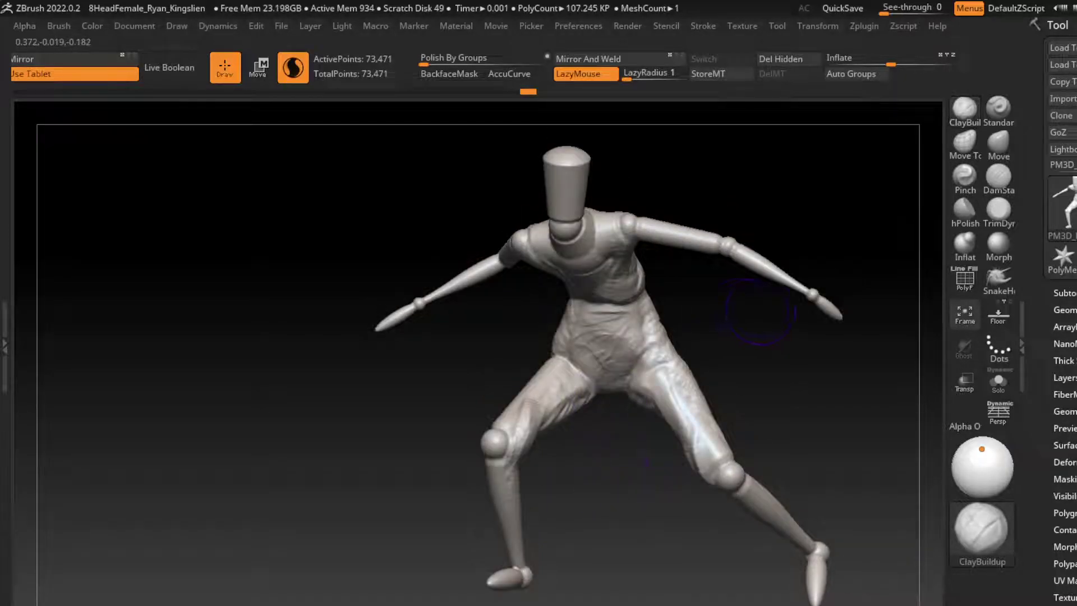
pyautogui.moveTo(646, 314)
pyautogui.mouseDown()
pyautogui.moveTo(684, 393)
pyautogui.moveTo(693, 443)
pyautogui.mouseUp()
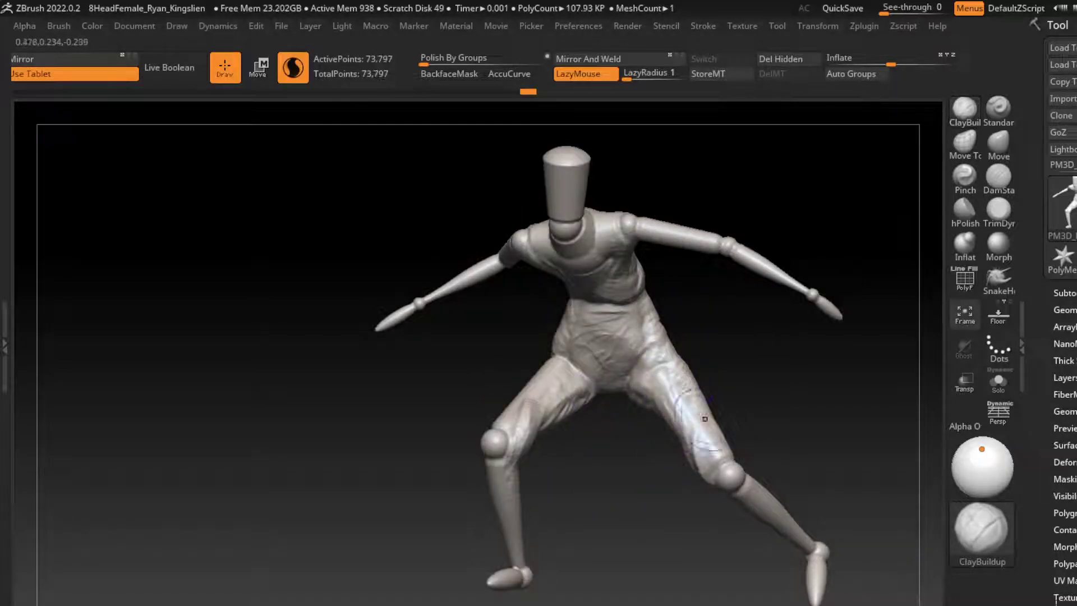
pyautogui.moveTo(813, 421); pyautogui.dragTo(757, 393)
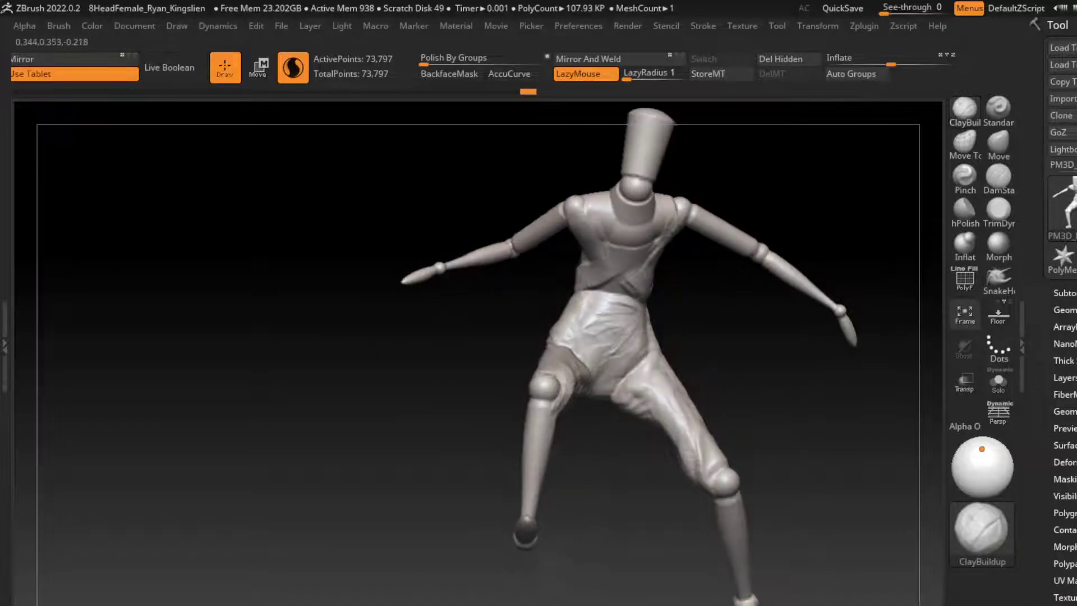
pyautogui.moveTo(813, 448); pyautogui.dragTo(730, 437)
pyautogui.moveTo(657, 409); pyautogui.dragTo(674, 471)
pyautogui.moveTo(623, 399); pyautogui.dragTo(662, 494)
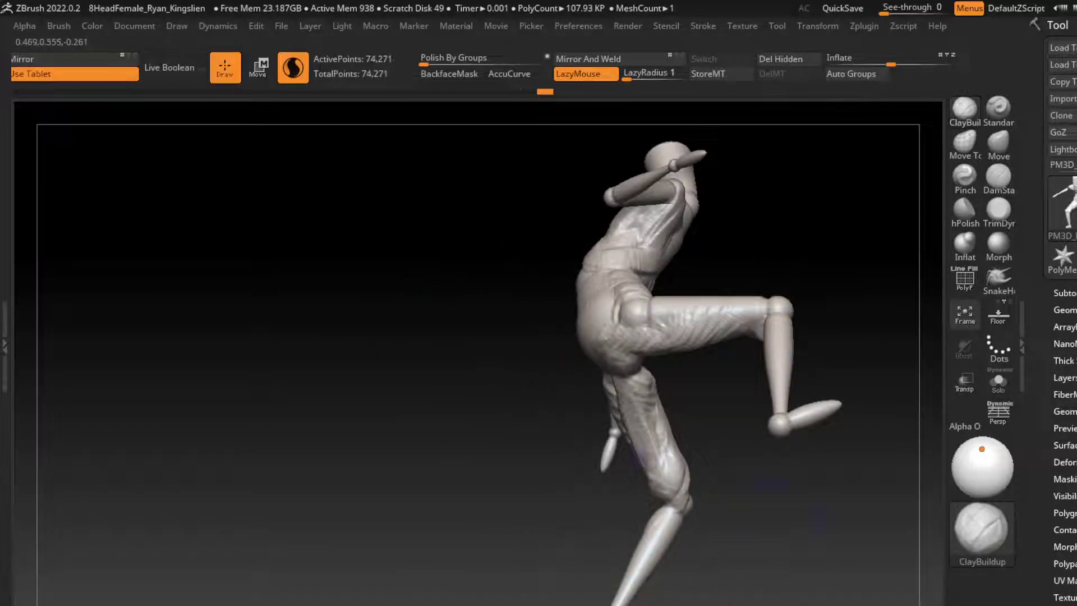
pyautogui.moveTo(785, 483)
pyautogui.mouseDown()
pyautogui.moveTo(791, 280)
pyautogui.moveTo(781, 472)
pyautogui.mouseUp()
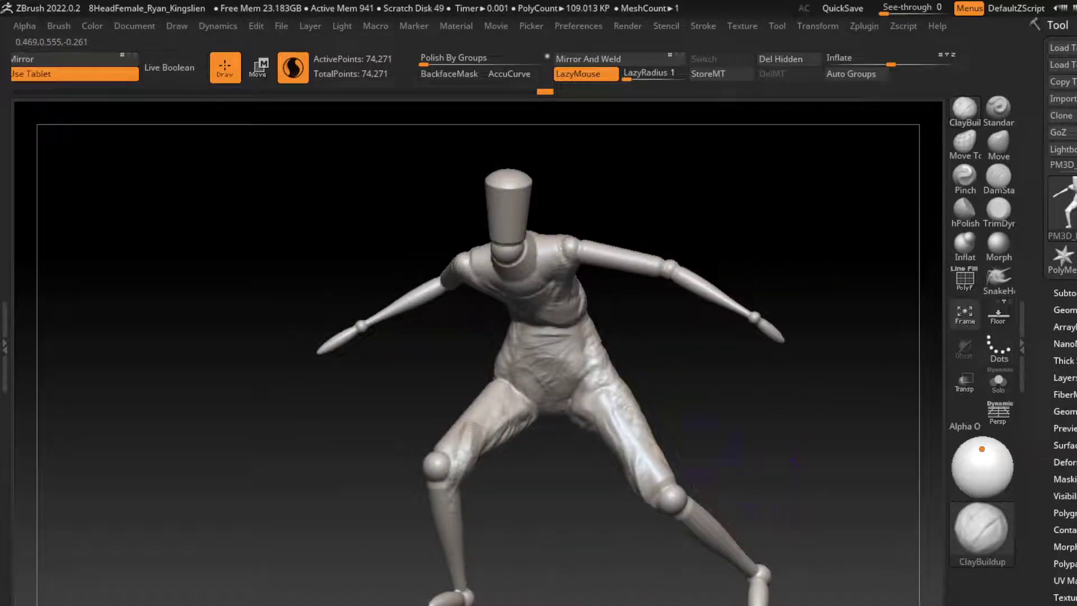
# Step: Build up clay on the right thigh and both knees
pyautogui.moveTo(679, 494)
pyautogui.mouseDown()
pyautogui.moveTo(617, 410)
pyautogui.moveTo(634, 451)
pyautogui.mouseUp()
pyautogui.moveTo(459, 467)
pyautogui.mouseDown()
pyautogui.moveTo(439, 500)
pyautogui.moveTo(441, 462)
pyautogui.moveTo(446, 533)
pyautogui.mouseUp()
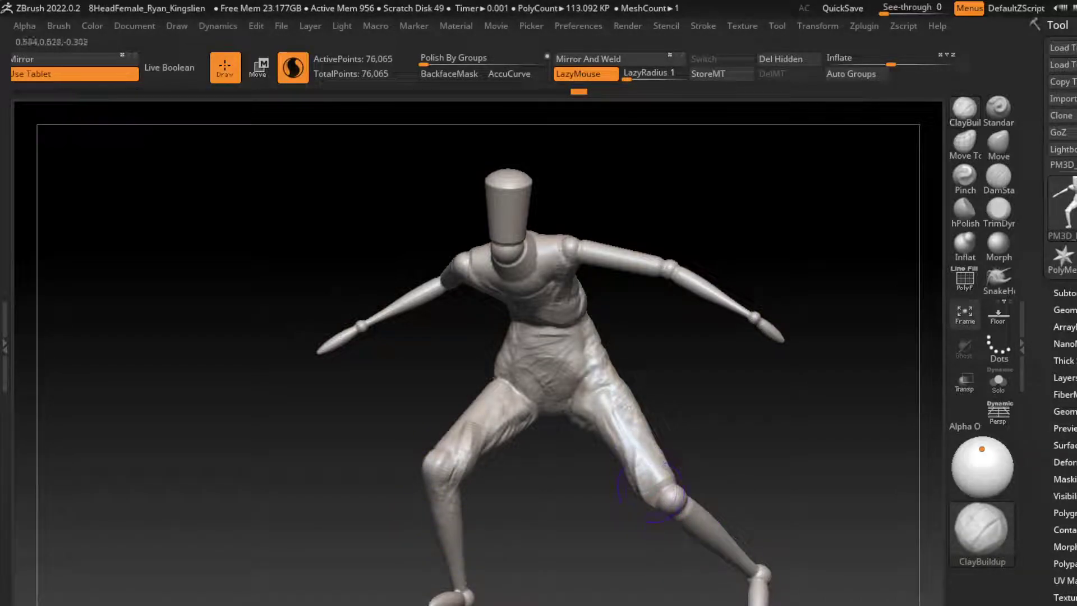
pyautogui.moveTo(650, 492); pyautogui.dragTo(670, 497)
pyautogui.moveTo(702, 518)
pyautogui.keyDown('alt'); pyautogui.mouseDown(button='right')
pyautogui.moveTo(709, 466)
pyautogui.moveTo(670, 514)
pyautogui.mouseUp(button='right'); pyautogui.keyUp('alt')
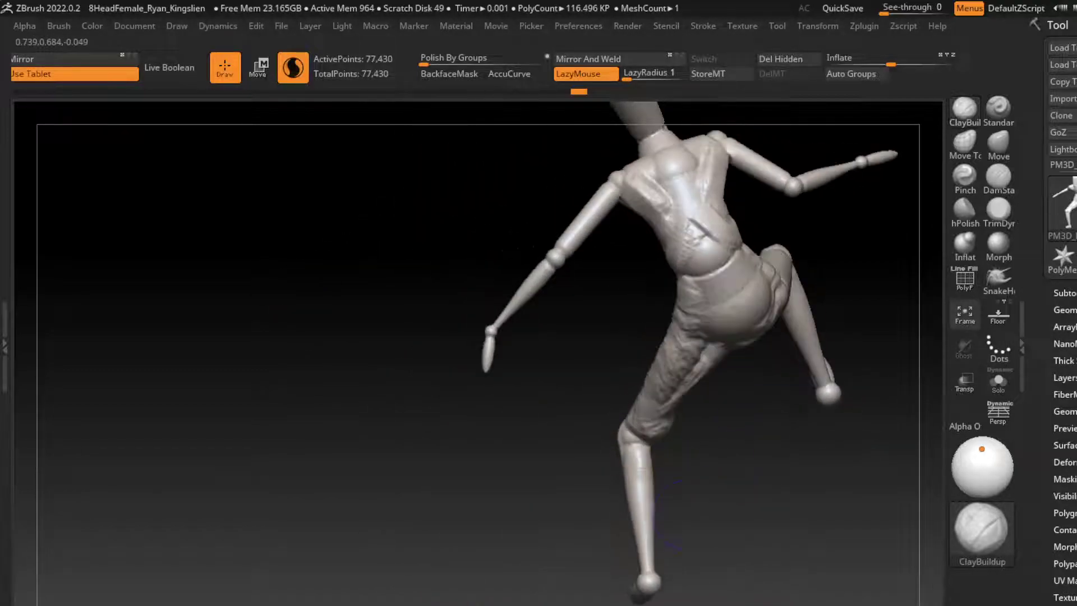
# Step: Thicken the right shin below the knee with ClayBuildup strokes
pyautogui.moveTo(644, 474)
pyautogui.mouseDown()
pyautogui.moveTo(628, 480)
pyautogui.moveTo(645, 549)
pyautogui.mouseUp()
pyautogui.moveTo(645, 550); pyautogui.dragTo(785, 436, button='right')
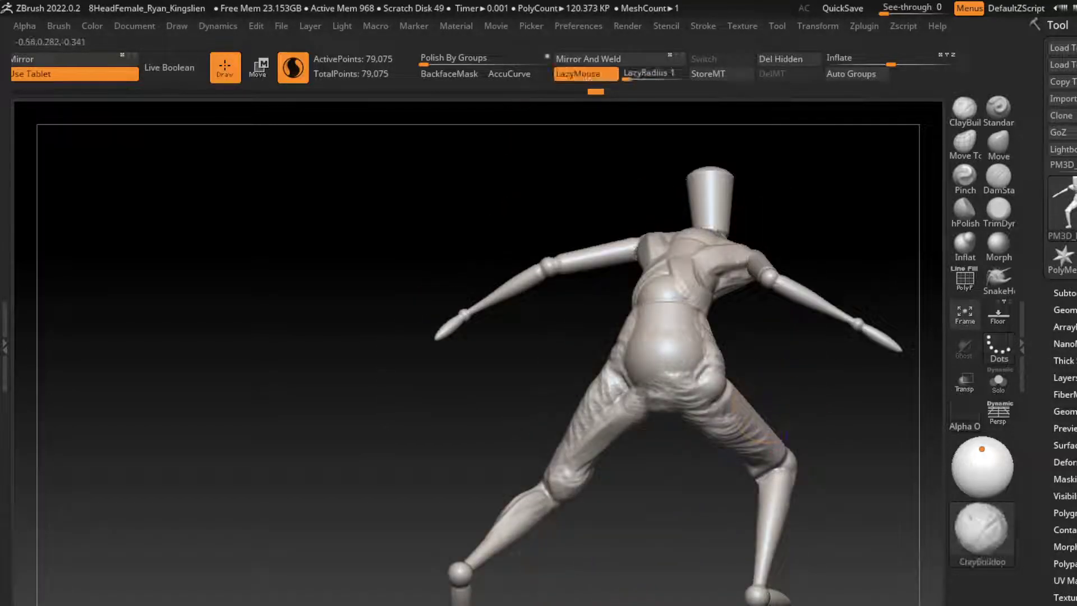
pyautogui.moveTo(785, 435); pyautogui.dragTo(777, 519)
pyautogui.moveTo(782, 466)
pyautogui.mouseDown()
pyautogui.moveTo(769, 522)
pyautogui.moveTo(783, 530)
pyautogui.mouseUp()
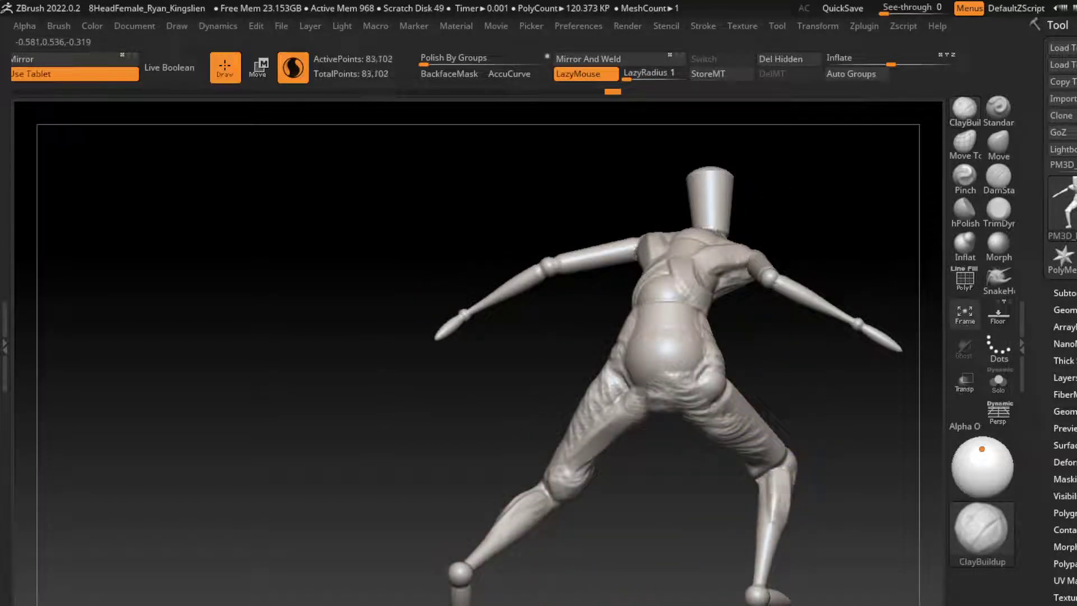
pyautogui.moveTo(785, 505)
pyautogui.mouseDown(button='right')
pyautogui.moveTo(729, 448)
pyautogui.moveTo(844, 431)
pyautogui.mouseUp(button='right')
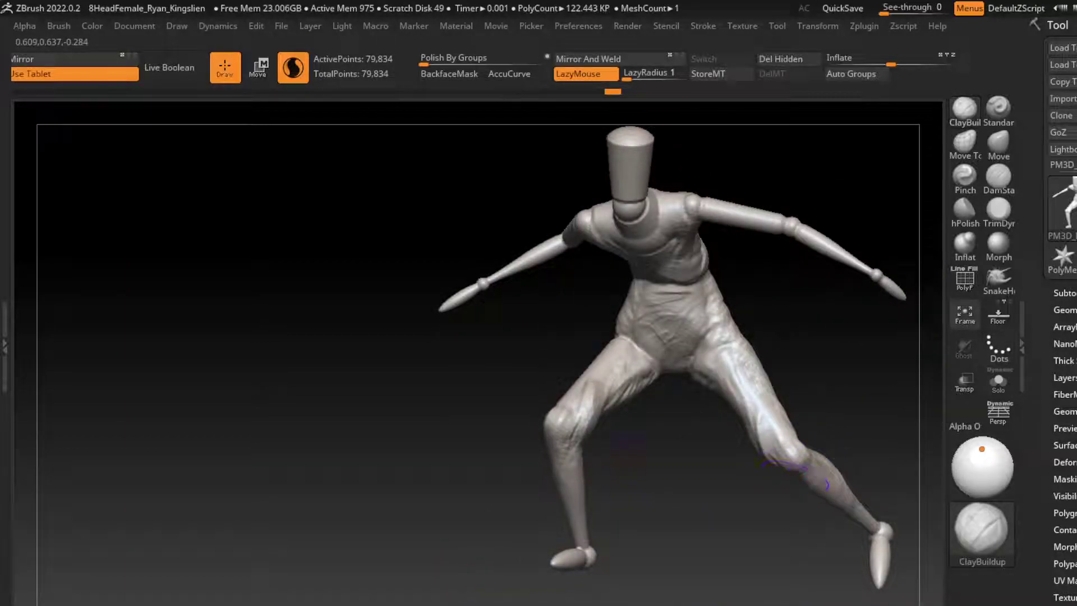
pyautogui.moveTo(597, 480); pyautogui.dragTo(555, 524, button='right')
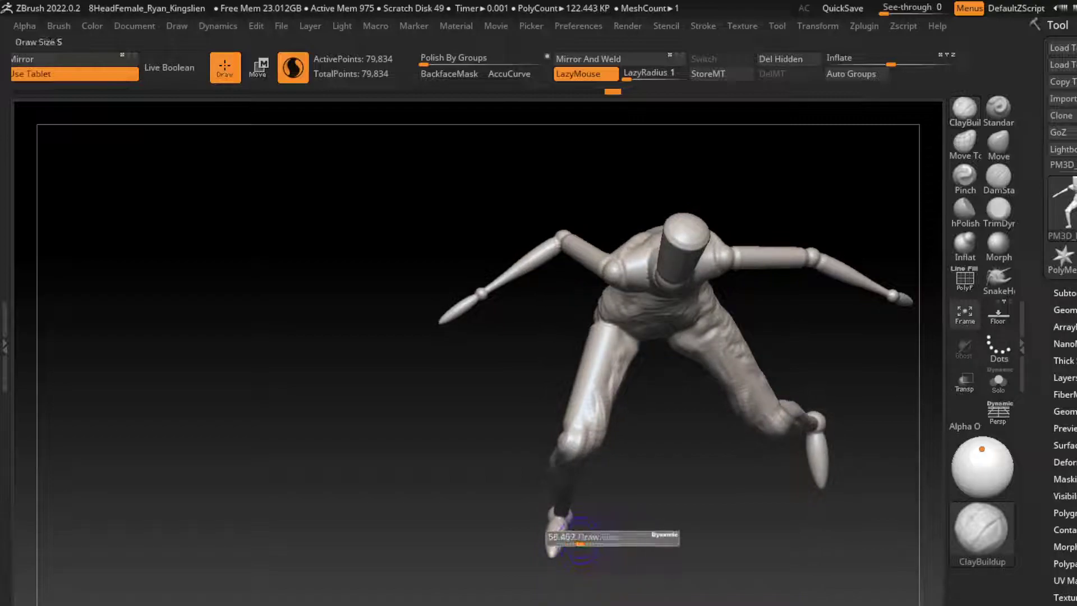
pyautogui.moveTo(558, 514); pyautogui.dragTo(627, 553, button='right')
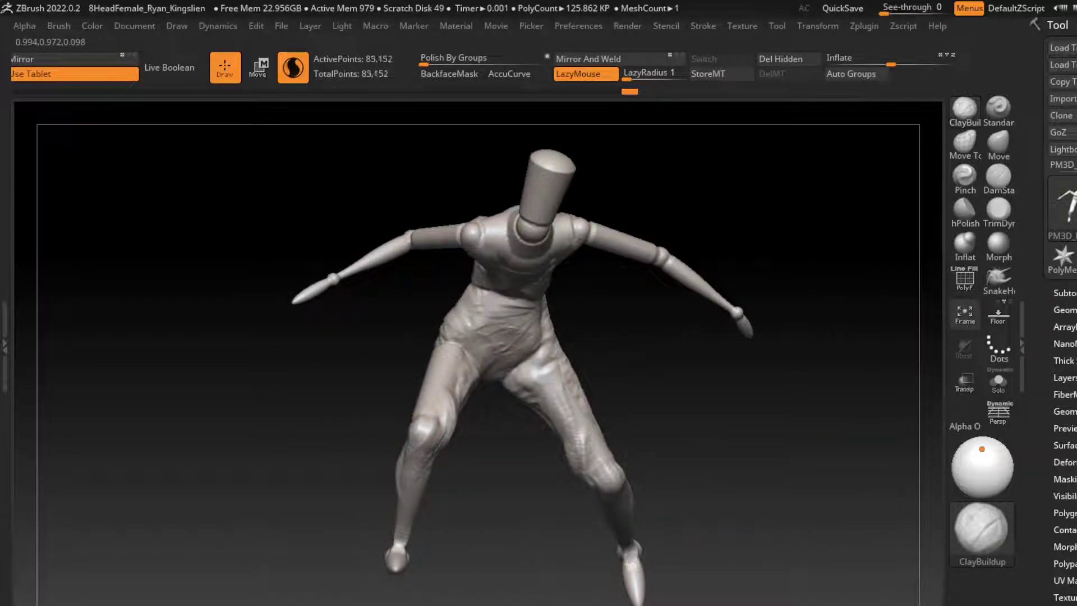
pyautogui.moveTo(673, 521); pyautogui.dragTo(711, 502, button='right')
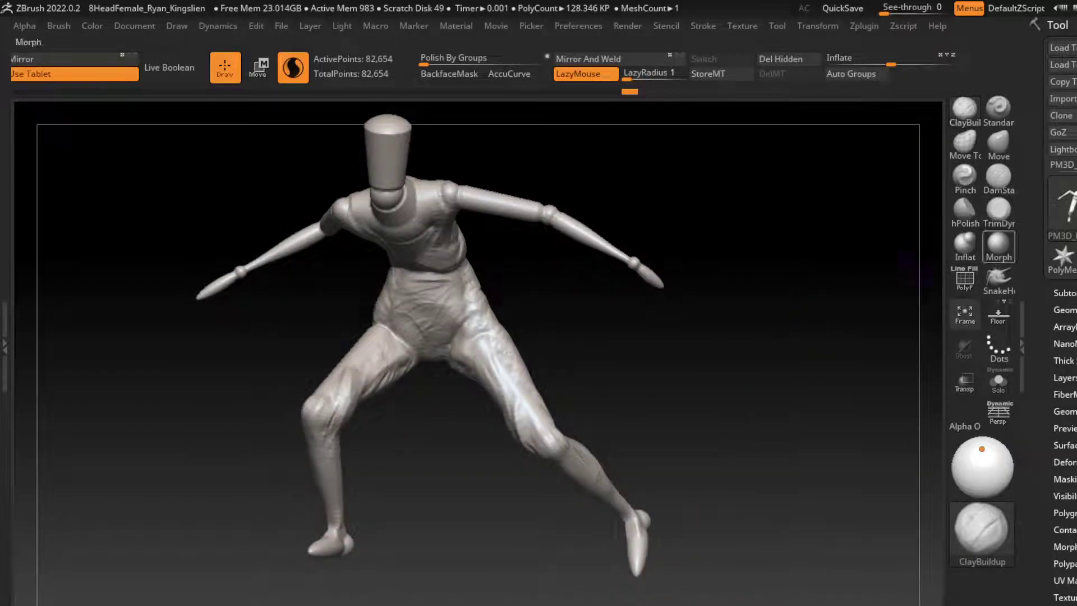
# Step: Pull out and reshape both foot tips into rounder shapes with SnakeHook
pyautogui.click(998, 278)
pyautogui.moveTo(634, 553)
pyautogui.mouseDown()
pyautogui.moveTo(632, 572)
pyautogui.moveTo(656, 573)
pyautogui.moveTo(640, 569)
pyautogui.mouseUp()
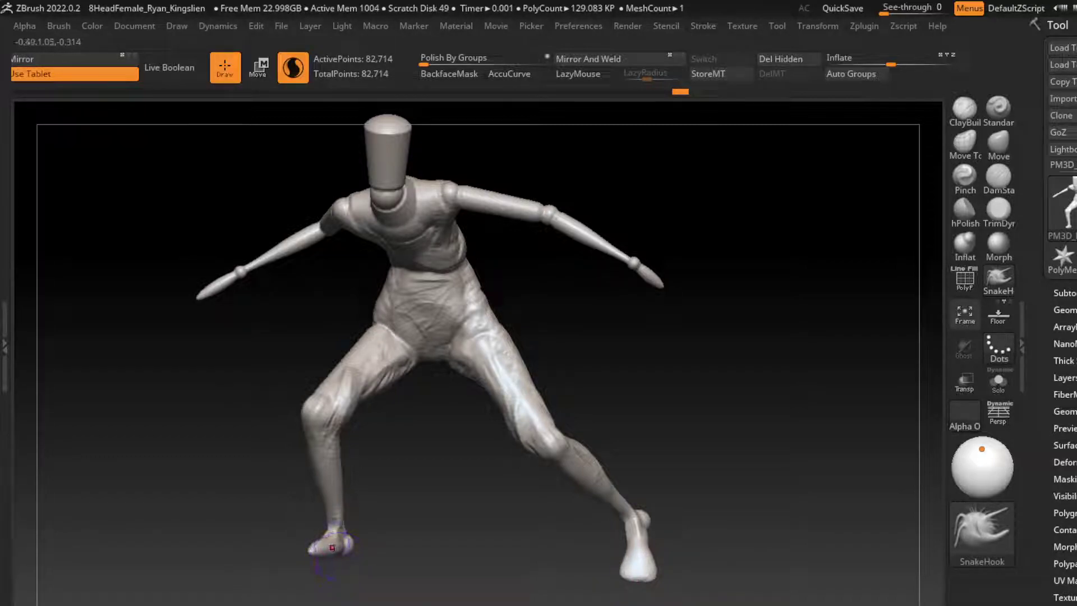
pyautogui.moveTo(348, 561); pyautogui.dragTo(308, 502)
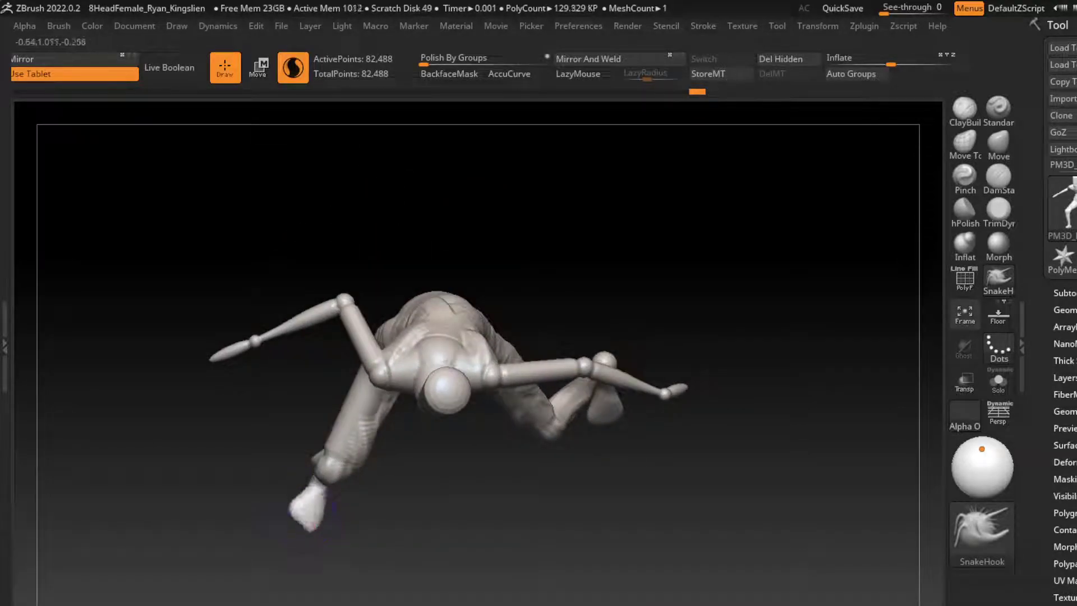
pyautogui.moveTo(314, 526); pyautogui.dragTo(306, 507)
pyautogui.moveTo(348, 556); pyautogui.dragTo(381, 567)
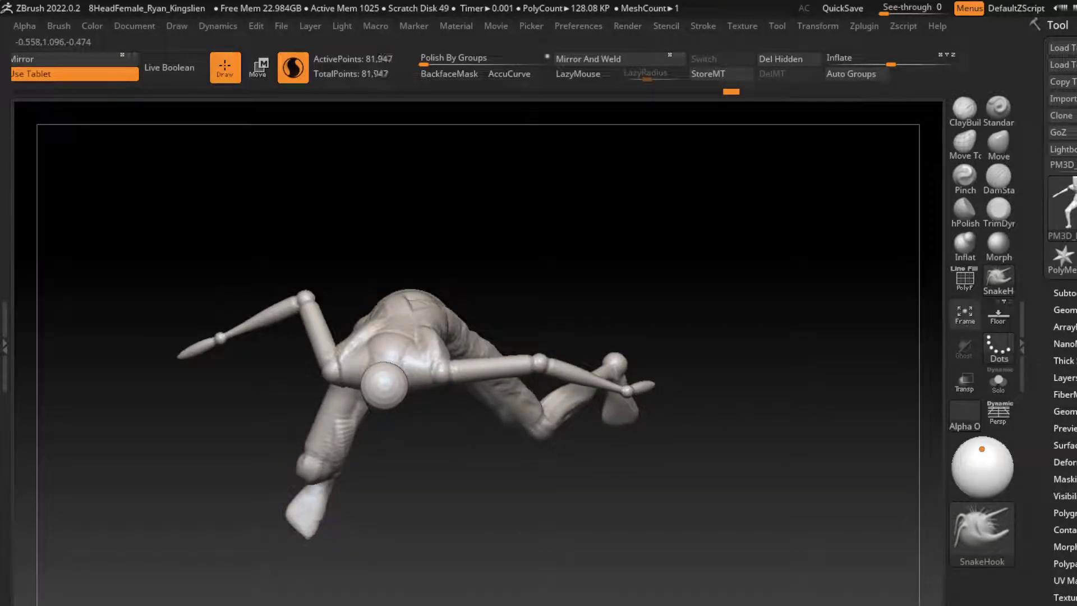
pyautogui.moveTo(310, 525)
pyautogui.mouseDown()
pyautogui.moveTo(371, 543)
pyautogui.moveTo(457, 541)
pyautogui.mouseUp()
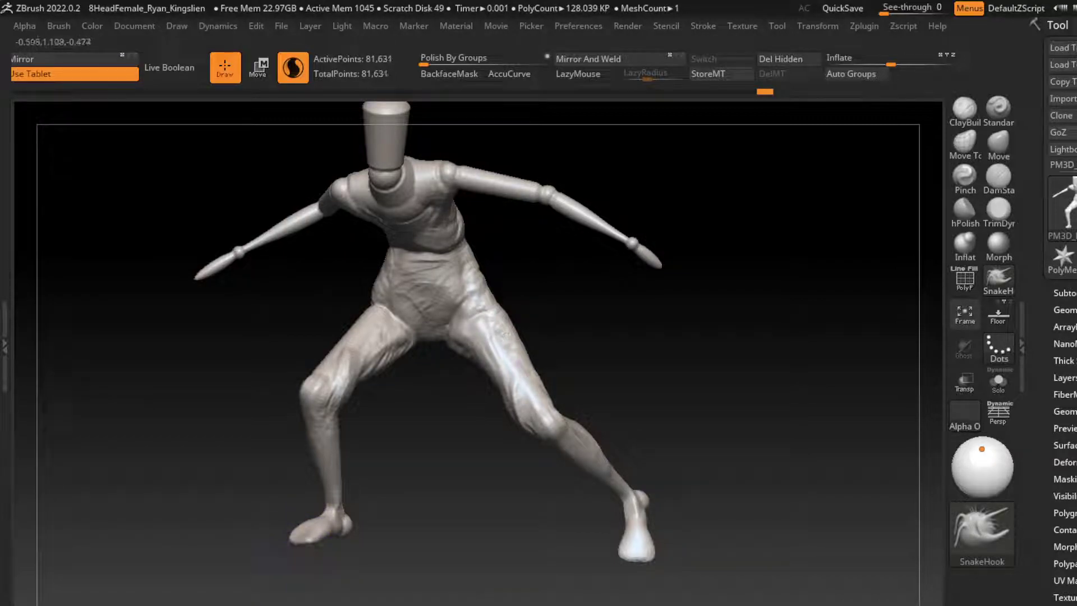
pyautogui.moveTo(309, 525); pyautogui.dragTo(334, 581)
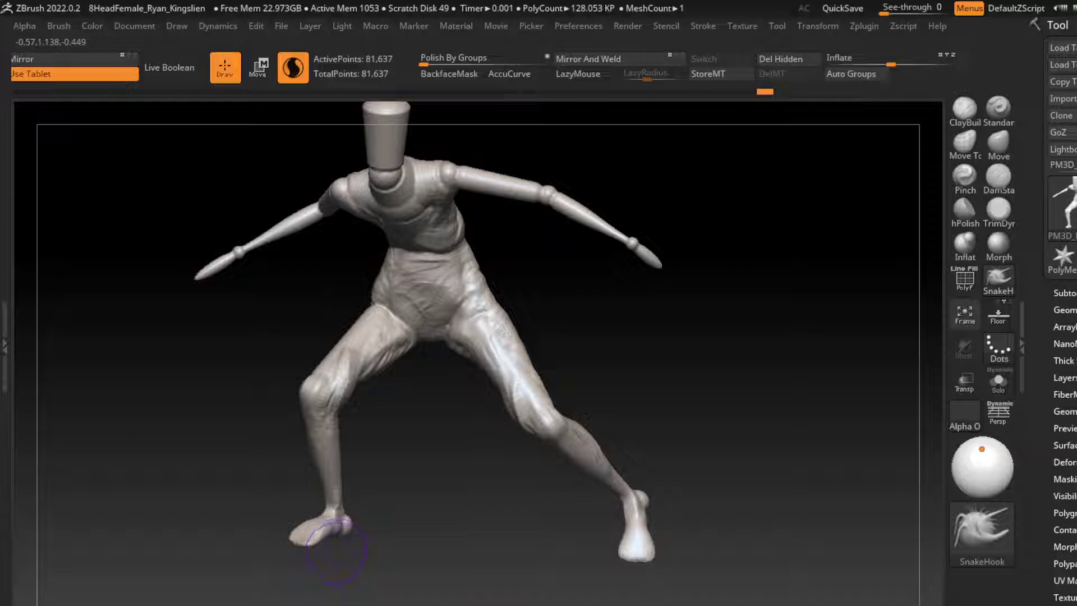
# Step: Return to ClayBuildup and build up clay along the left ankle
pyautogui.press('b')
pyautogui.press('c')
pyautogui.press('b')
pyautogui.moveTo(335, 519); pyautogui.dragTo(324, 501)
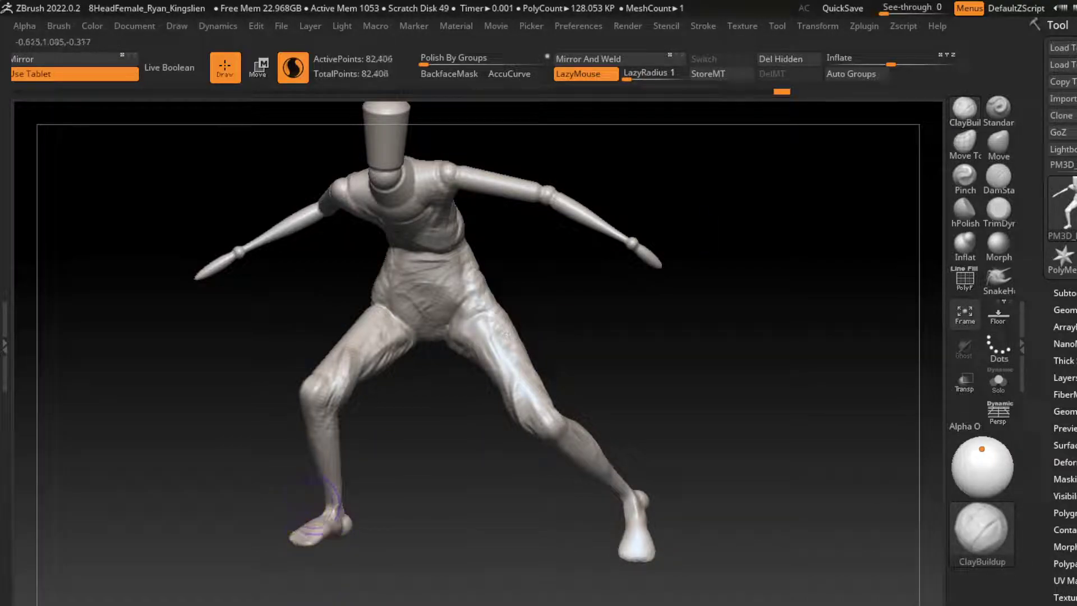
pyautogui.moveTo(412, 519); pyautogui.dragTo(590, 365)
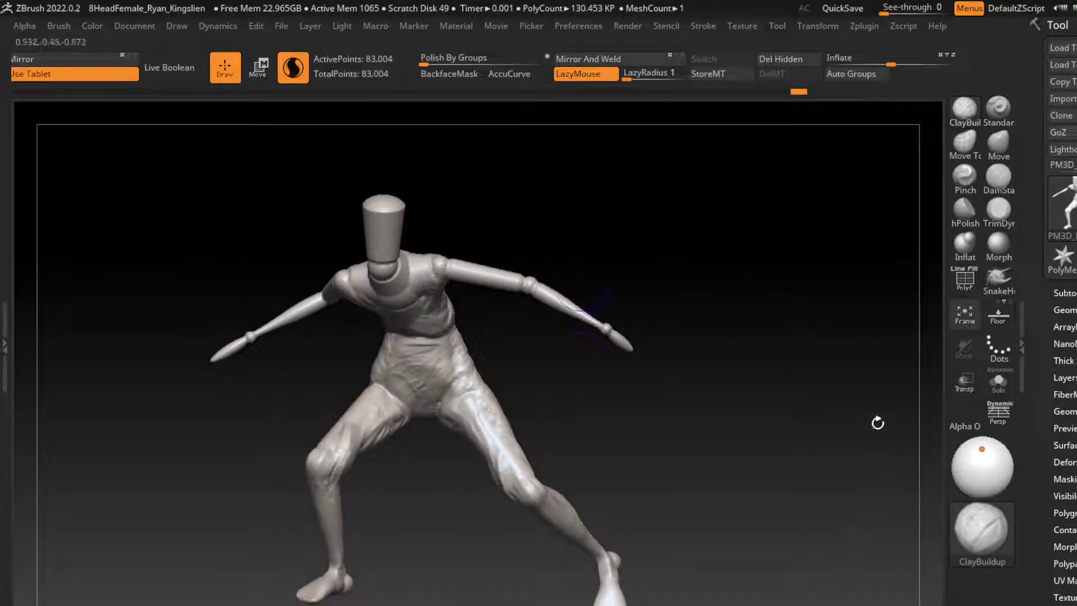
pyautogui.moveTo(755, 481)
pyautogui.mouseDown()
pyautogui.moveTo(871, 529)
pyautogui.moveTo(847, 472)
pyautogui.moveTo(936, 449)
pyautogui.mouseUp()
# Step: Add clay strokes to the left shoulder and upper arm
pyautogui.moveTo(538, 303)
pyautogui.mouseDown()
pyautogui.moveTo(494, 298)
pyautogui.moveTo(499, 314)
pyautogui.moveTo(488, 320)
pyautogui.moveTo(540, 312)
pyautogui.mouseUp()
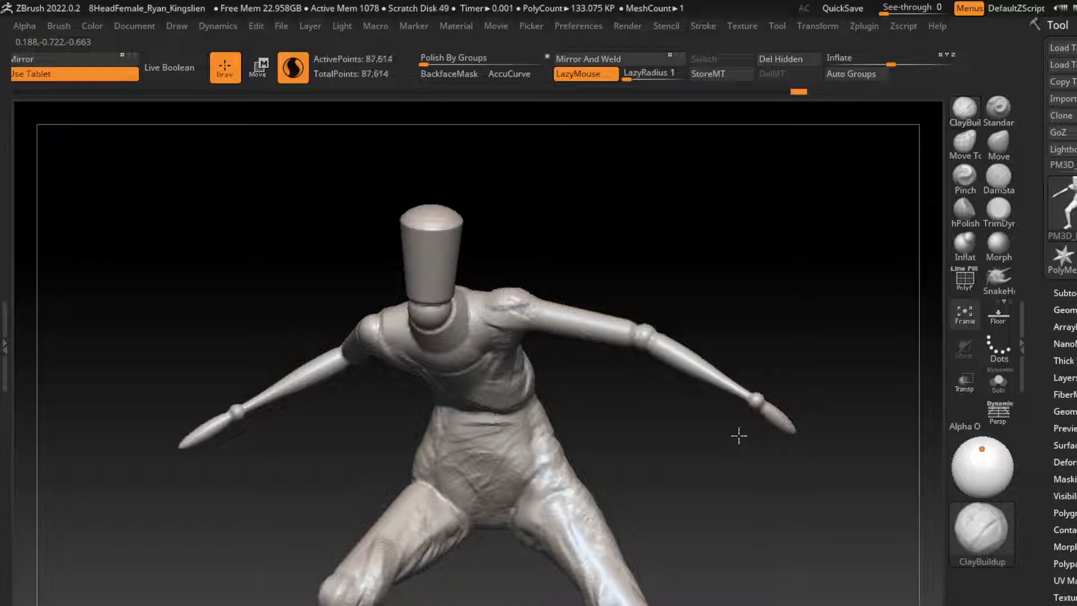
pyautogui.moveTo(847, 392); pyautogui.dragTo(772, 519)
pyautogui.moveTo(555, 314)
pyautogui.mouseDown()
pyautogui.moveTo(494, 309)
pyautogui.moveTo(511, 314)
pyautogui.mouseUp()
pyautogui.moveTo(656, 331); pyautogui.dragTo(539, 317)
pyautogui.moveTo(921, 396); pyautogui.dragTo(599, 343)
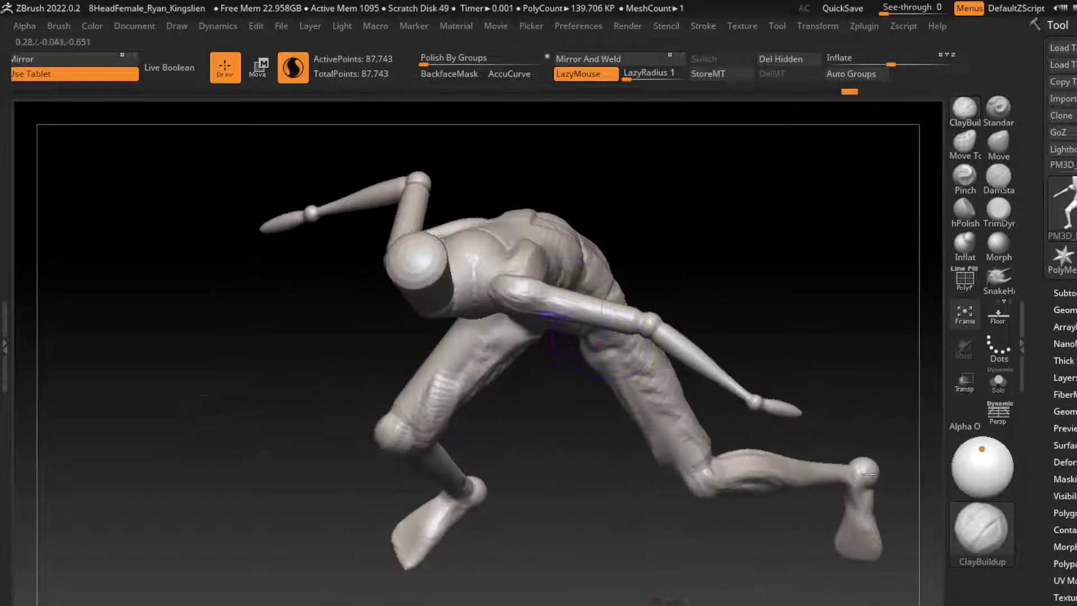
# Step: Undo the recent shoulder clay strokes
pyautogui.hotkey('ctrl', 'z')
pyautogui.hotkey('ctrl', 'z')
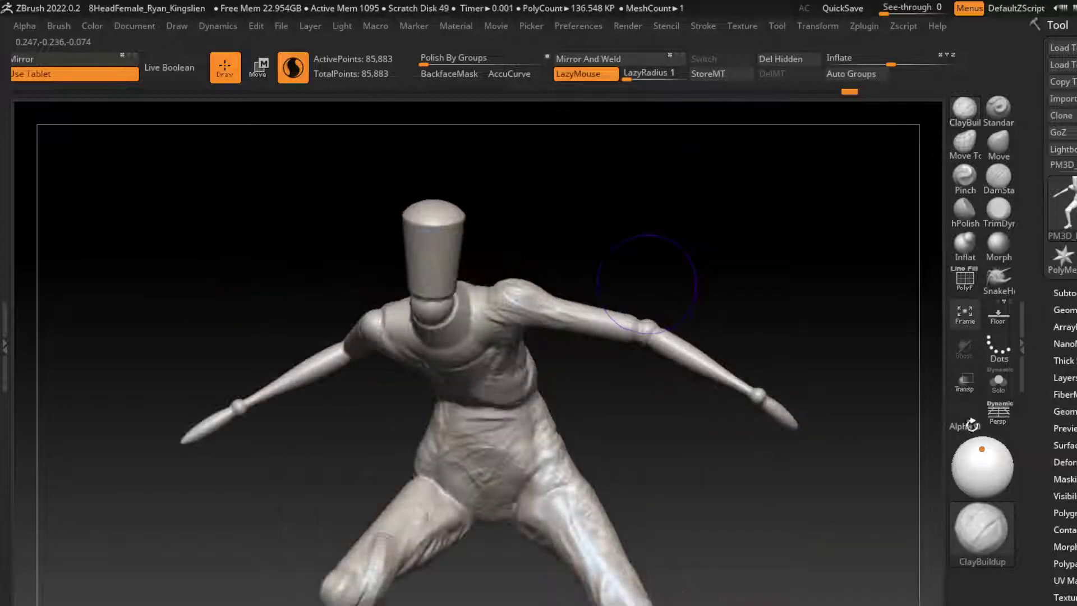
pyautogui.press('s')
pyautogui.hotkey('ctrl', 'z')
pyautogui.hotkey('ctrl', 'z')
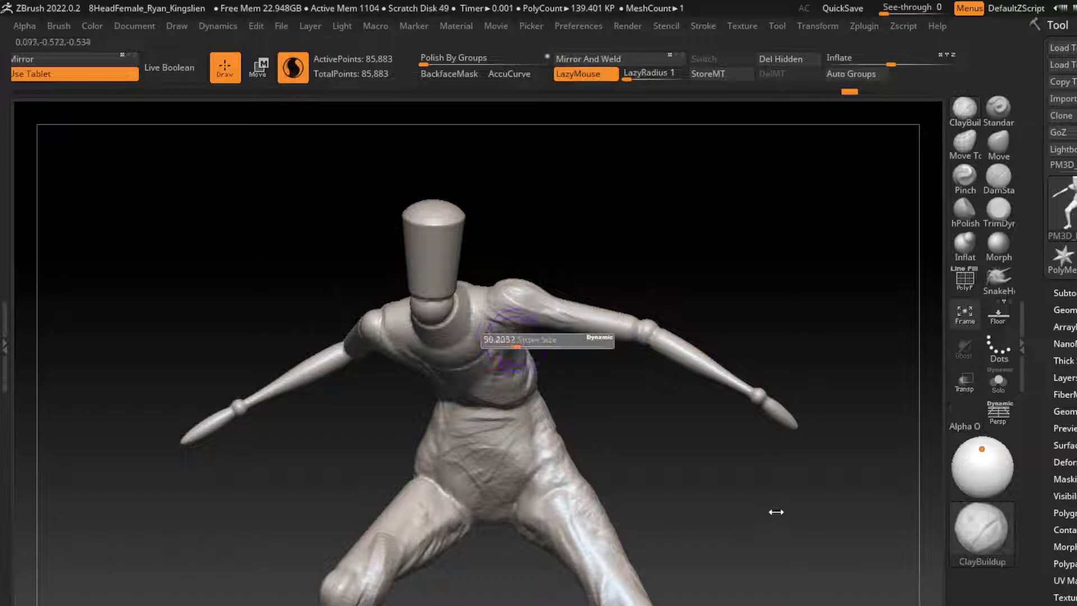
# Step: Redo through the chest, torso and arm sculpting history with Ctrl+Shift+Z
pyautogui.hotkey('ctrl', 'shift', 'z')
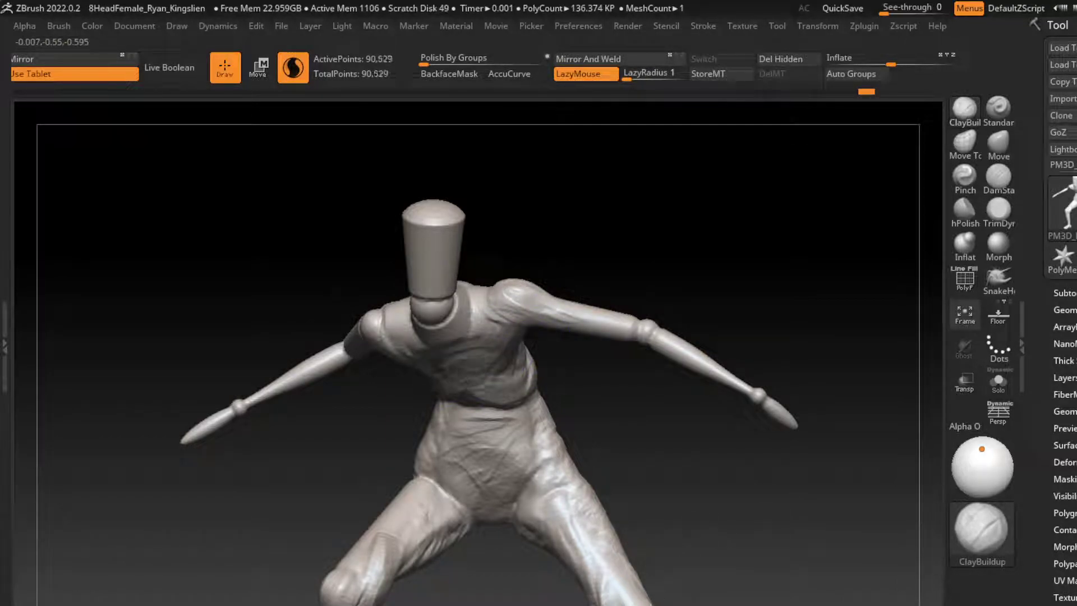
pyautogui.hotkey('ctrl', 'shift', 'z')
pyautogui.hotkey('ctrl', 'shift', 'z')
pyautogui.hotkey('ctrl', 'shift', 'z')
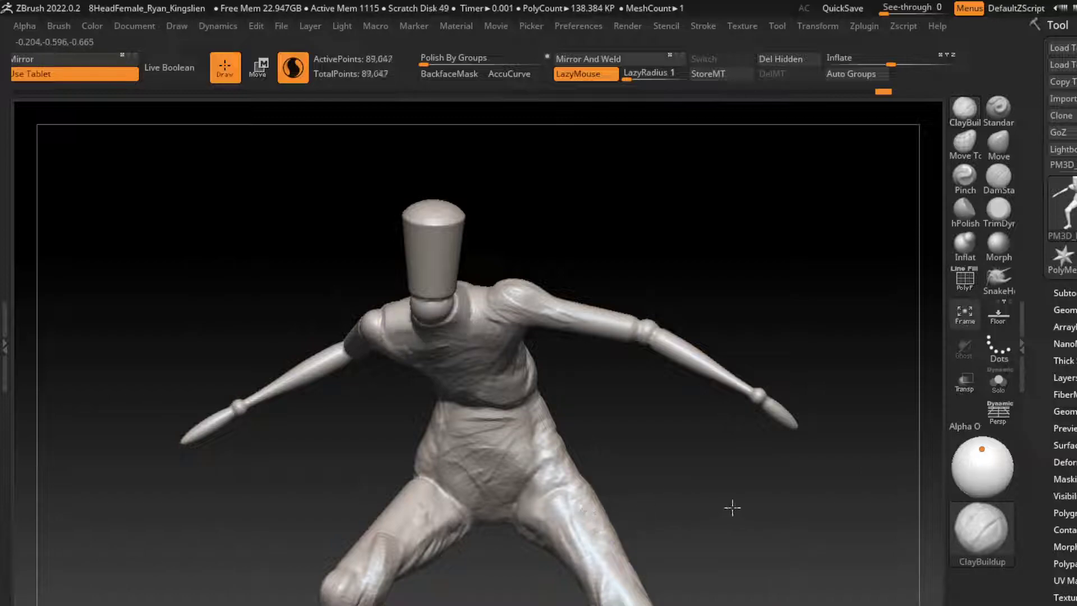
pyautogui.hotkey('ctrl', 'shift', 'z')
pyautogui.hotkey('ctrl', 'shift', 'z')
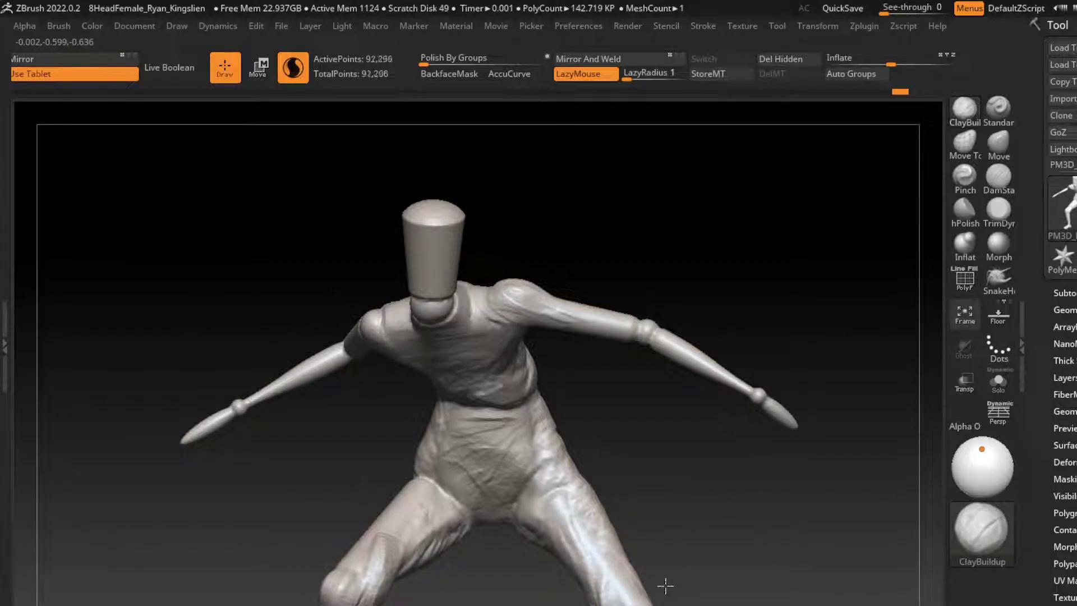
pyautogui.hotkey('ctrl', 'shift', 'z')
pyautogui.hotkey('ctrl', 'shift', 'z')
pyautogui.hotkey('ctrl', 'shift', 'z')
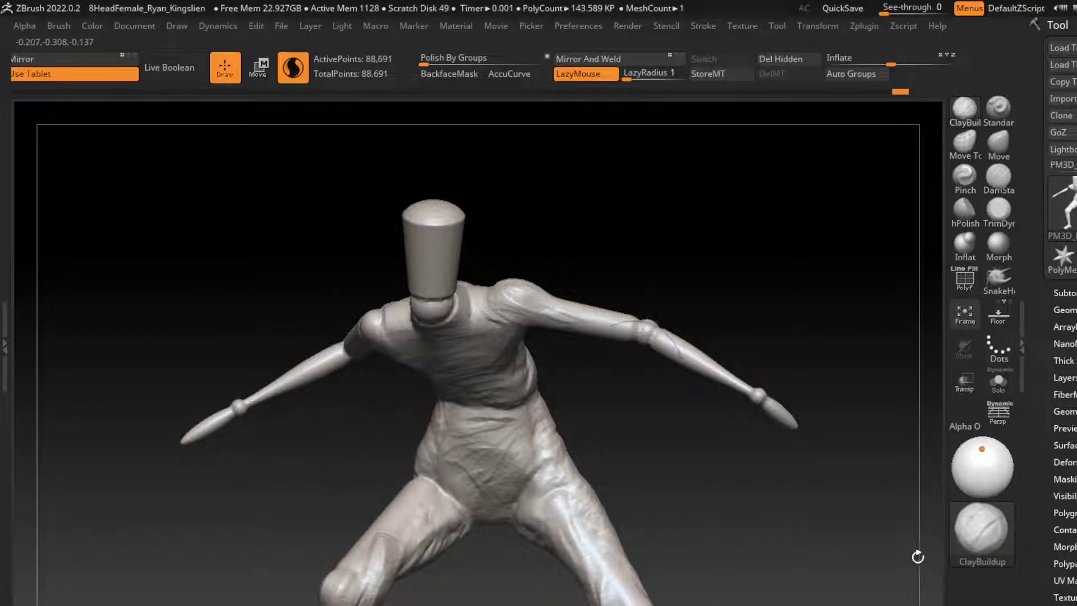
pyautogui.hotkey('ctrl', 'shift', 'z')
pyautogui.hotkey('ctrl', 'shift', 'z')
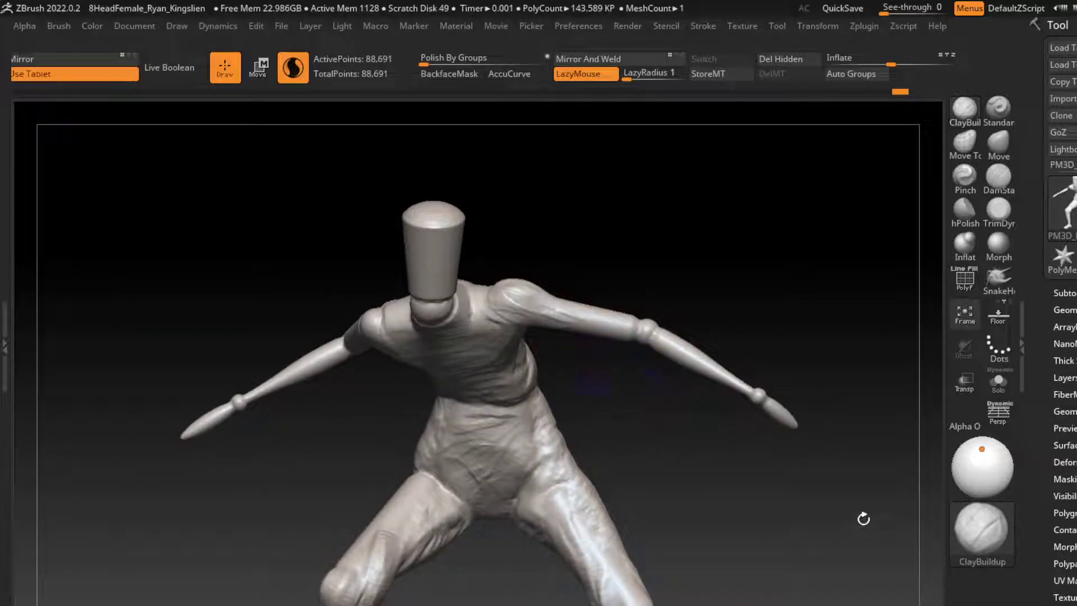
pyautogui.hotkey('ctrl', 'shift', 'z')
pyautogui.hotkey('ctrl', 'shift', 'z')
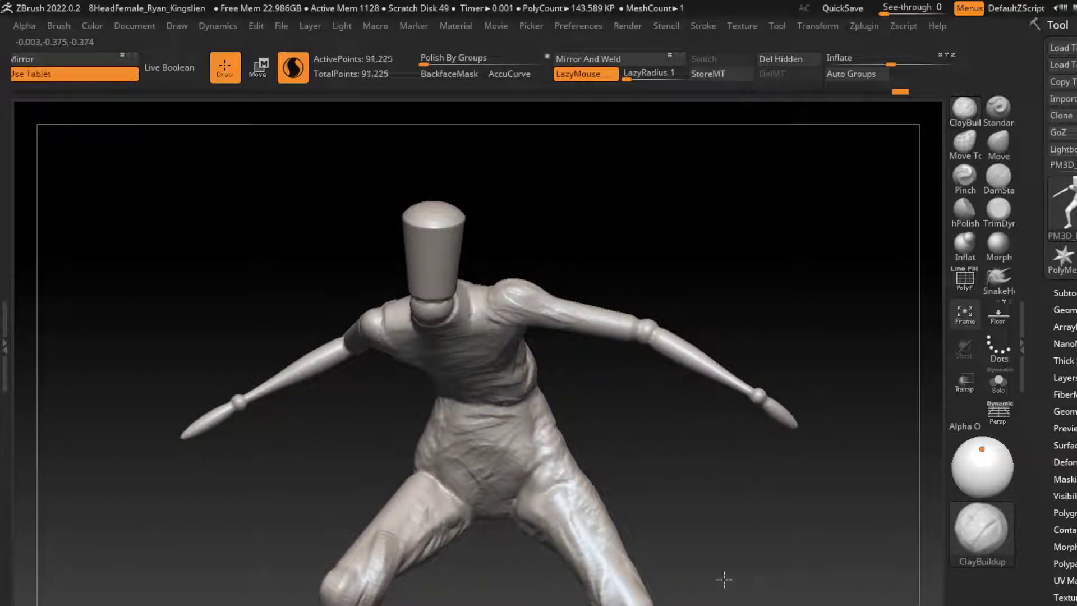
pyautogui.hotkey('ctrl', 'shift', 'z')
pyautogui.hotkey('ctrl', 'shift', 'z')
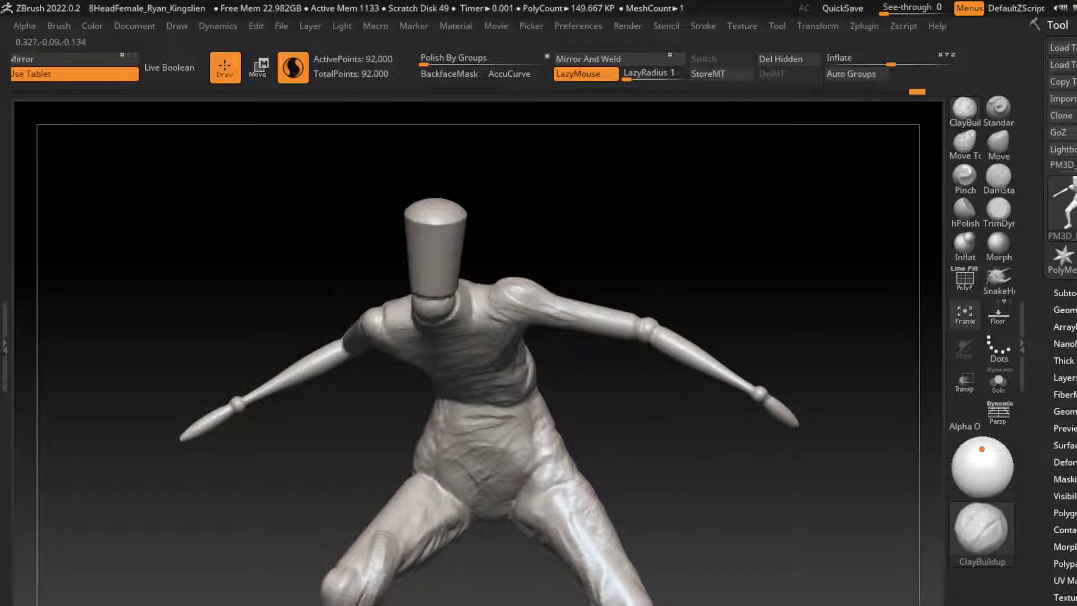
pyautogui.hotkey('ctrl', 'shift', 'z')
pyautogui.hotkey('ctrl', 'shift', 'z')
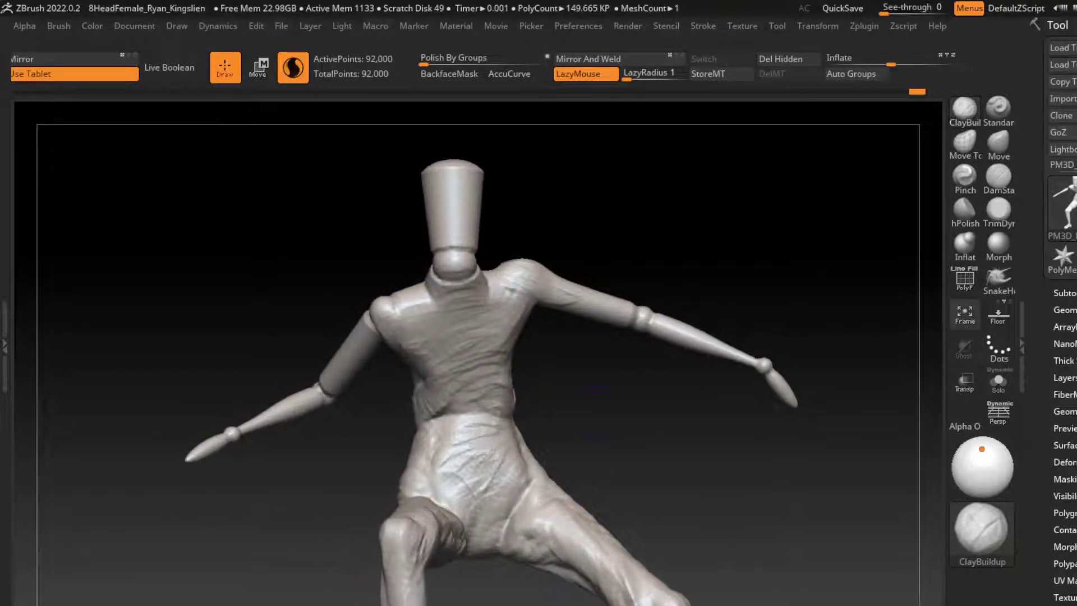
pyautogui.hotkey('ctrl', 'shift', 'z')
pyautogui.hotkey('ctrl', 'shift', 'z')
pyautogui.hotkey('ctrl', 'shift', 'z')
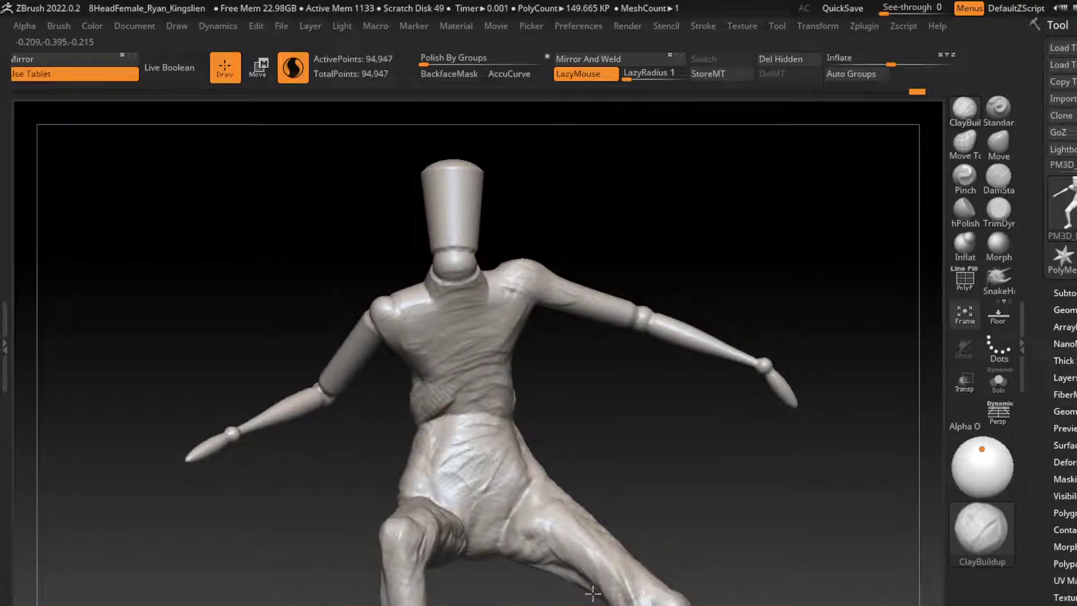
pyautogui.hotkey('ctrl', 'shift', 'z')
pyautogui.hotkey('ctrl', 'shift', 'z')
pyautogui.hotkey('ctrl', 'shift', 'z')
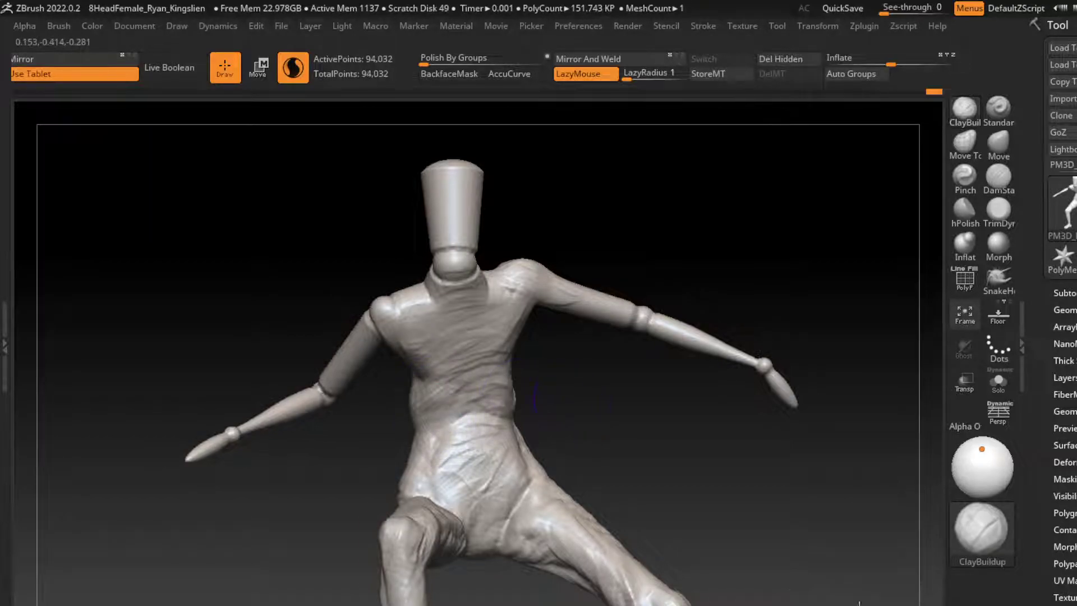
pyautogui.hotkey('ctrl', 'shift', 'z')
pyautogui.hotkey('ctrl', 'shift', 'z')
pyautogui.hotkey('ctrl', 'shift', 'z')
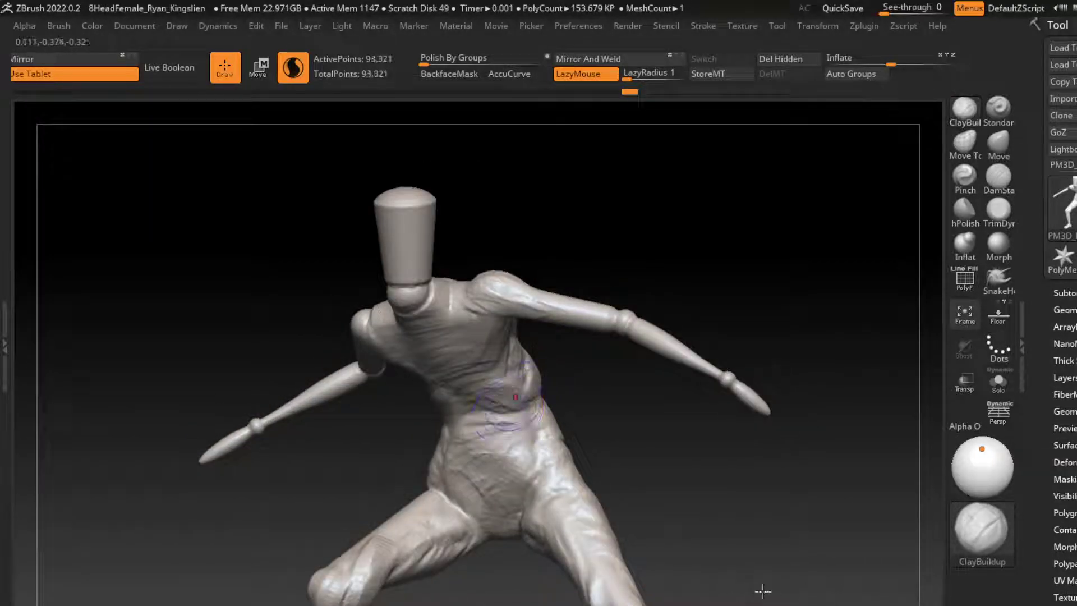
pyautogui.hotkey('ctrl', 'shift', 'z')
pyautogui.hotkey('ctrl', 'shift', 'z')
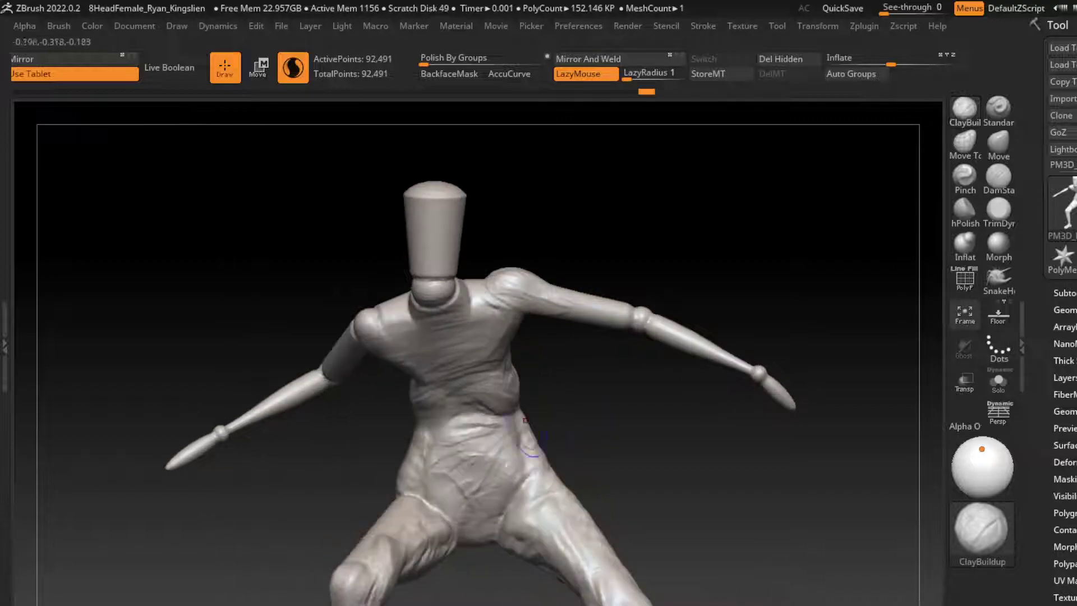
pyautogui.hotkey('ctrl', 'shift', 'z')
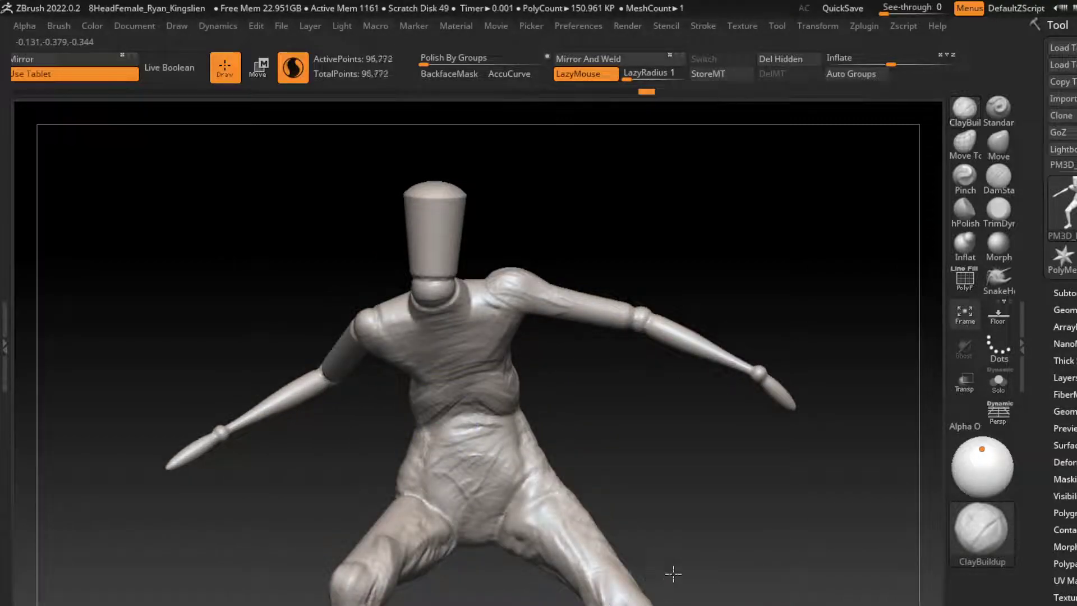
pyautogui.hotkey('ctrl', 'shift', 'z')
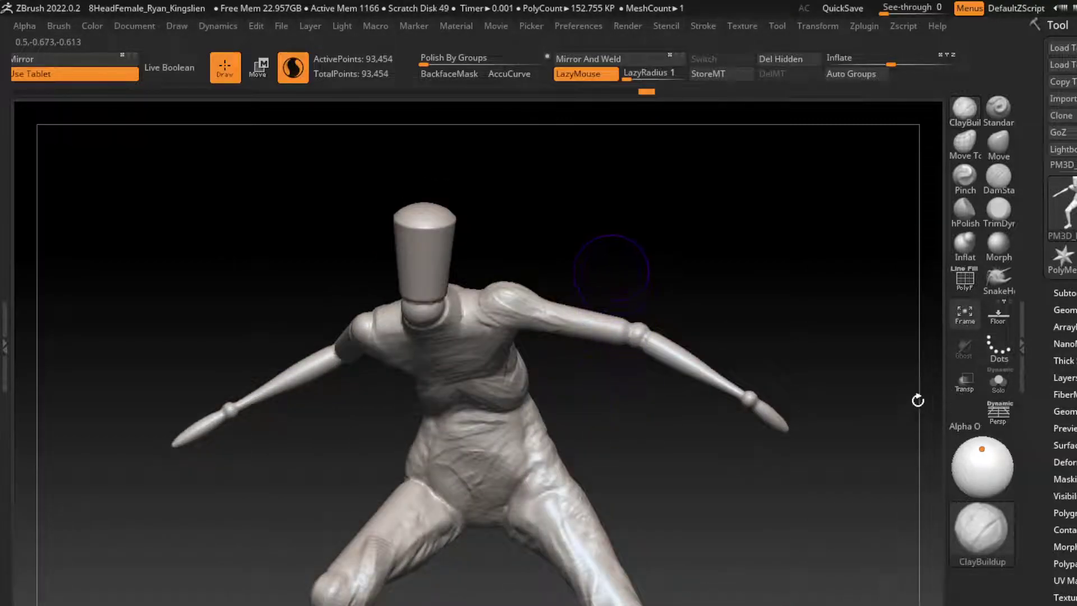
pyautogui.hotkey('ctrl', 'shift', 'z')
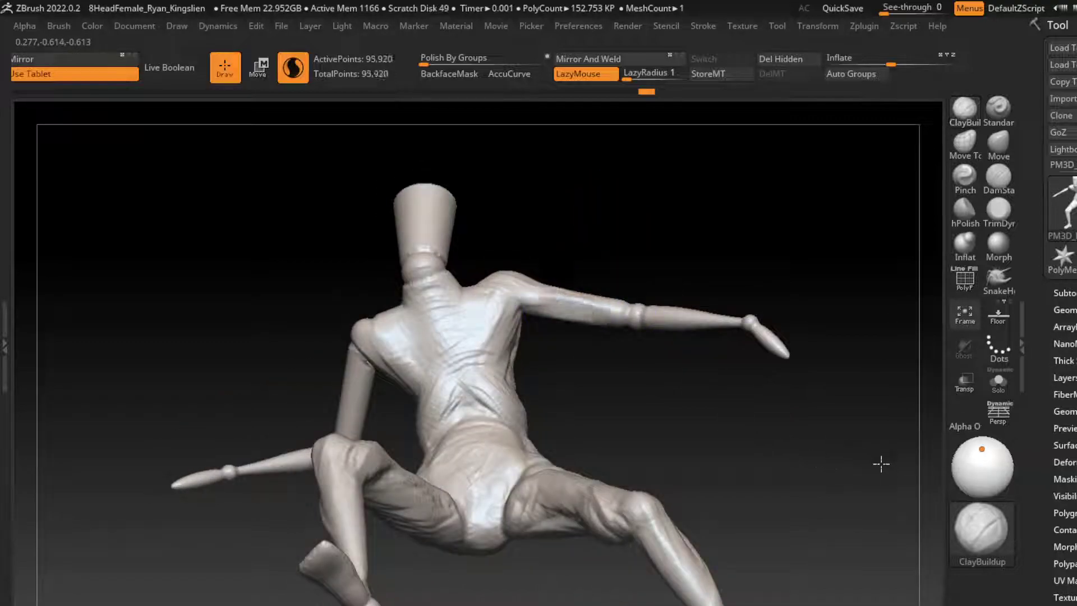
pyautogui.hotkey('ctrl', 'shift', 'z')
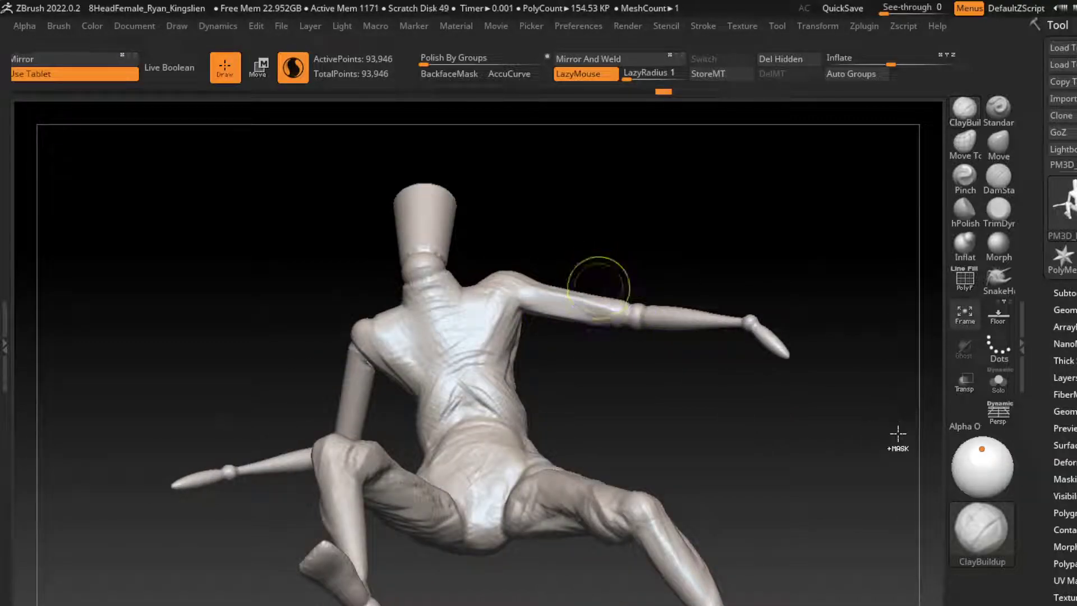
pyautogui.hotkey('ctrl', 'shift', 'z')
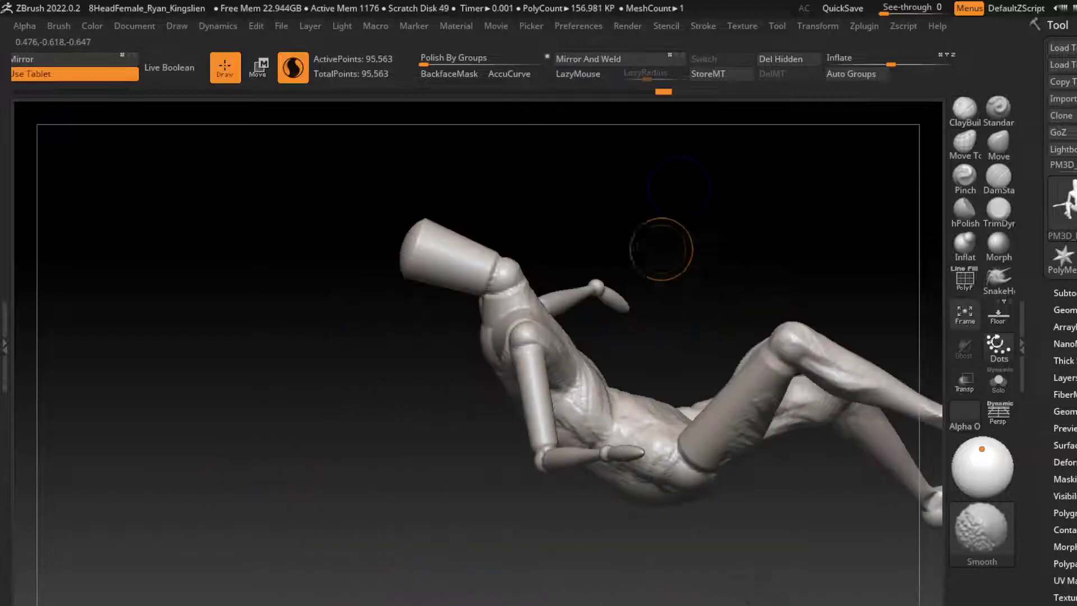
pyautogui.hotkey('ctrl', 'shift', 'z')
# Step: Lay raised ClayBuildup strokes along the forearm from the elbow outward
pyautogui.moveTo(698, 264); pyautogui.dragTo(727, 354, button='right')
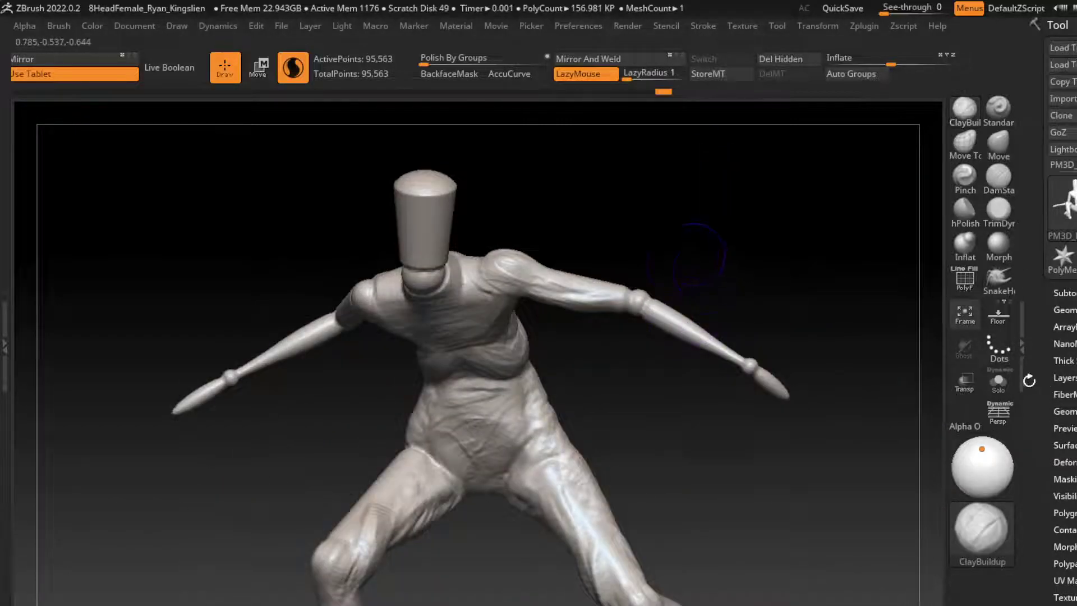
pyautogui.moveTo(690, 292); pyautogui.dragTo(623, 294)
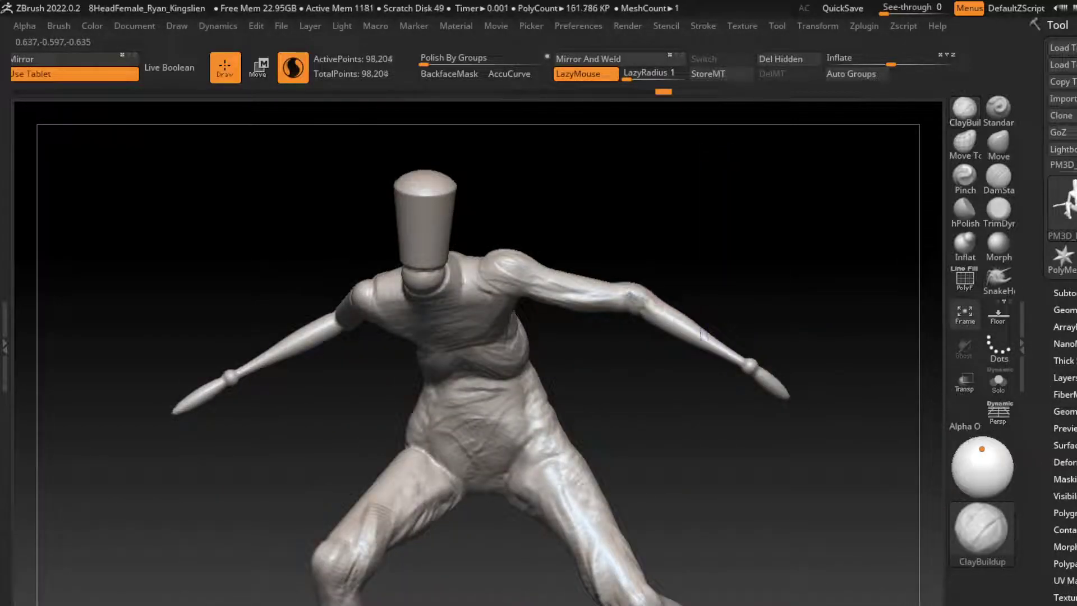
pyautogui.hotkey('ctrl', 'shift', 'z')
pyautogui.hotkey('ctrl', 'shift', 'z')
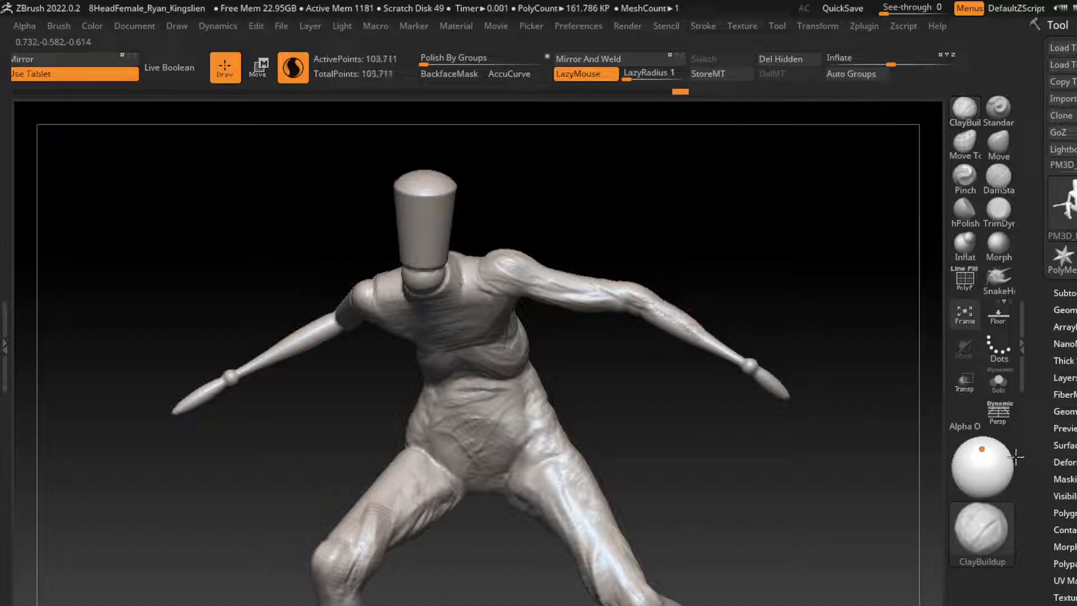
pyautogui.hotkey('ctrl', 'shift', 'z')
pyautogui.moveTo(693, 309); pyautogui.dragTo(797, 312)
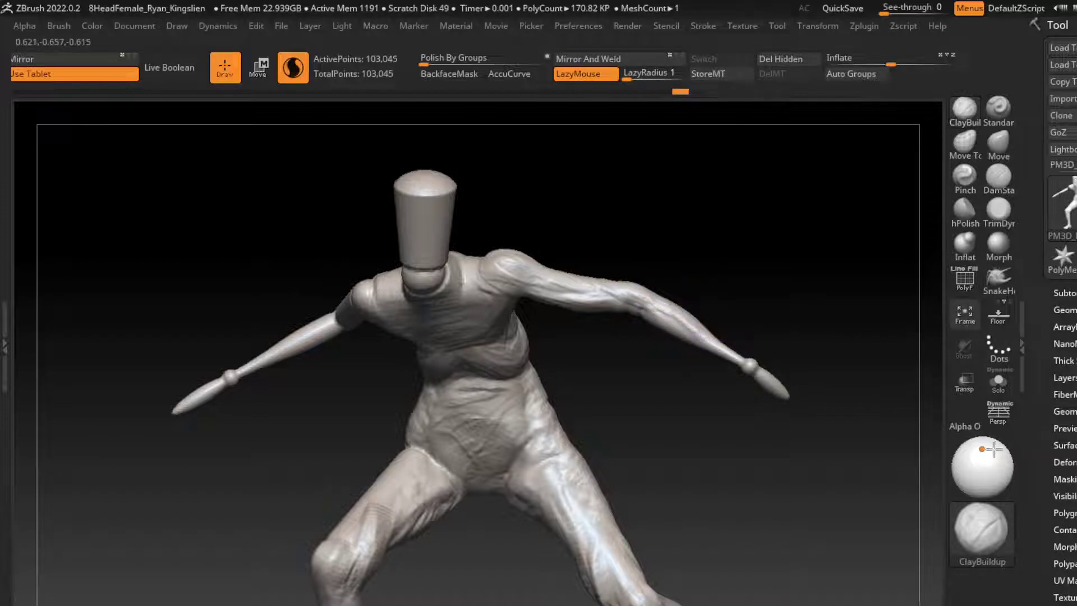
pyautogui.moveTo(1021, 175); pyautogui.dragTo(1026, 350)
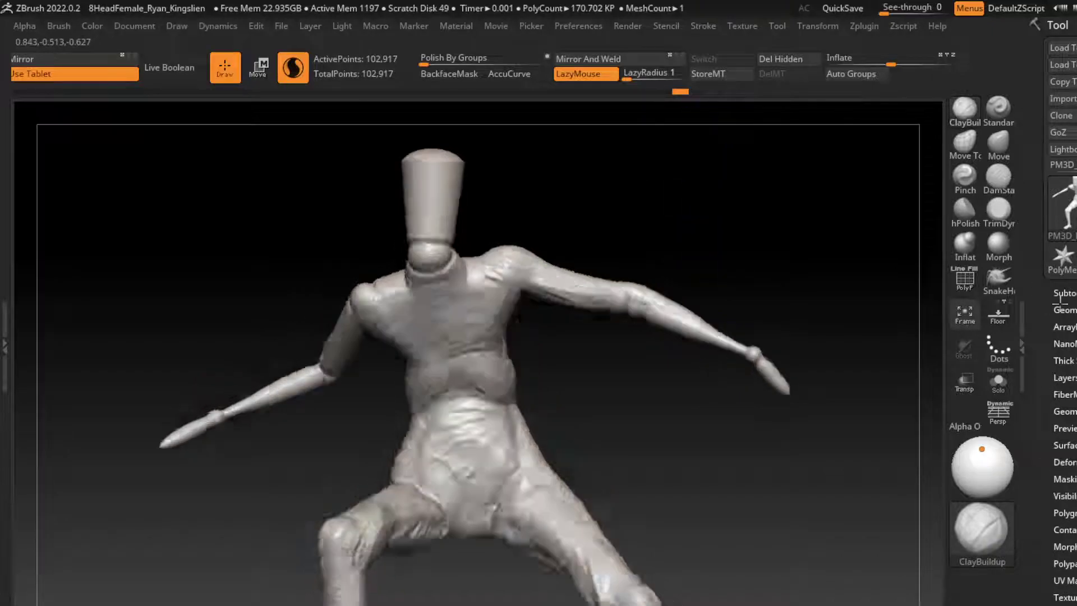
pyautogui.moveTo(617, 313); pyautogui.dragTo(950, 312)
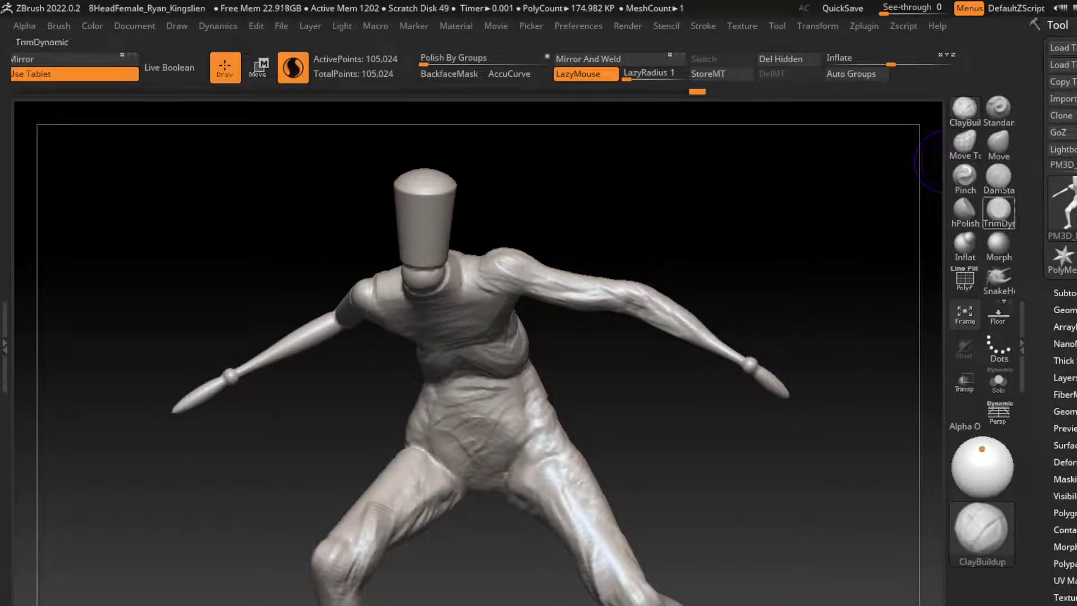
# Step: Inflate the forearm with the Inflat brush and adjust the brush size
pyautogui.click(965, 244)
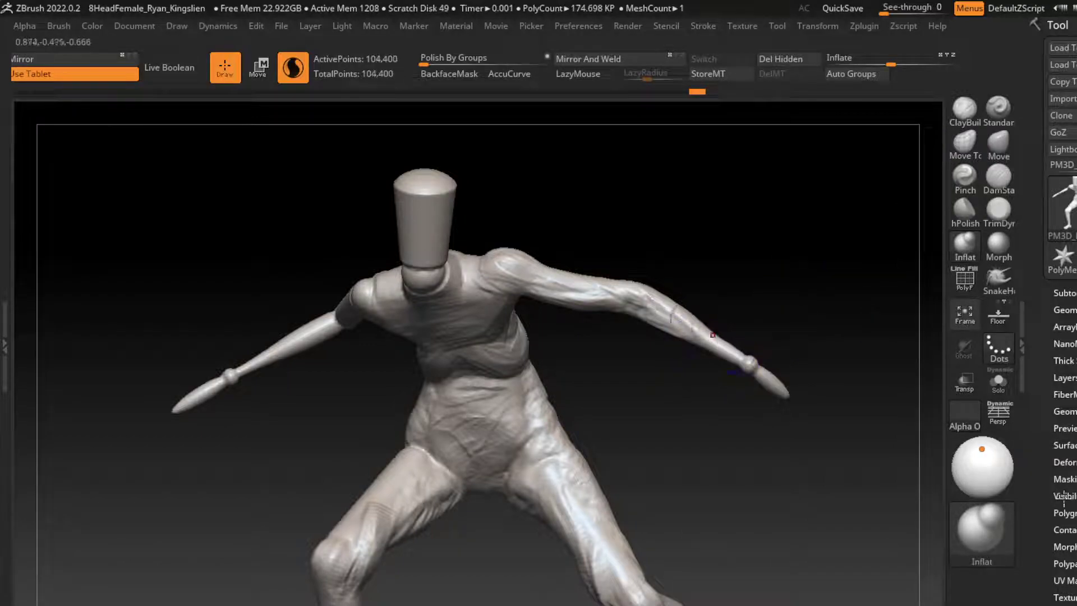
pyautogui.moveTo(720, 353)
pyautogui.mouseDown()
pyautogui.moveTo(746, 342)
pyautogui.moveTo(777, 387)
pyautogui.mouseUp()
pyautogui.press('s')
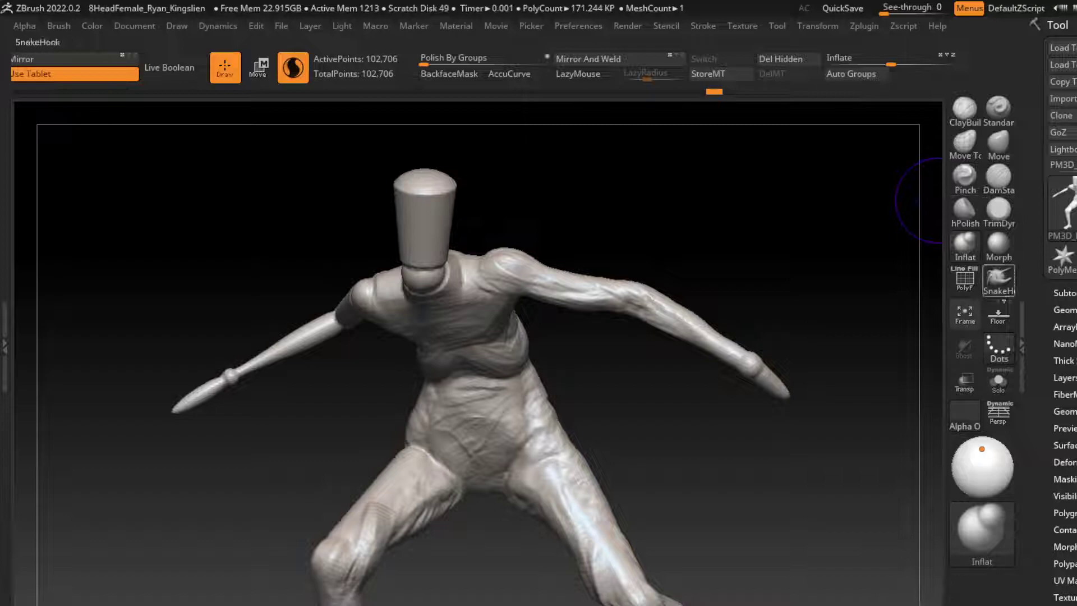
# Step: Pull the hand tip out into curled finger shapes with SnakeHook
pyautogui.click(998, 278)
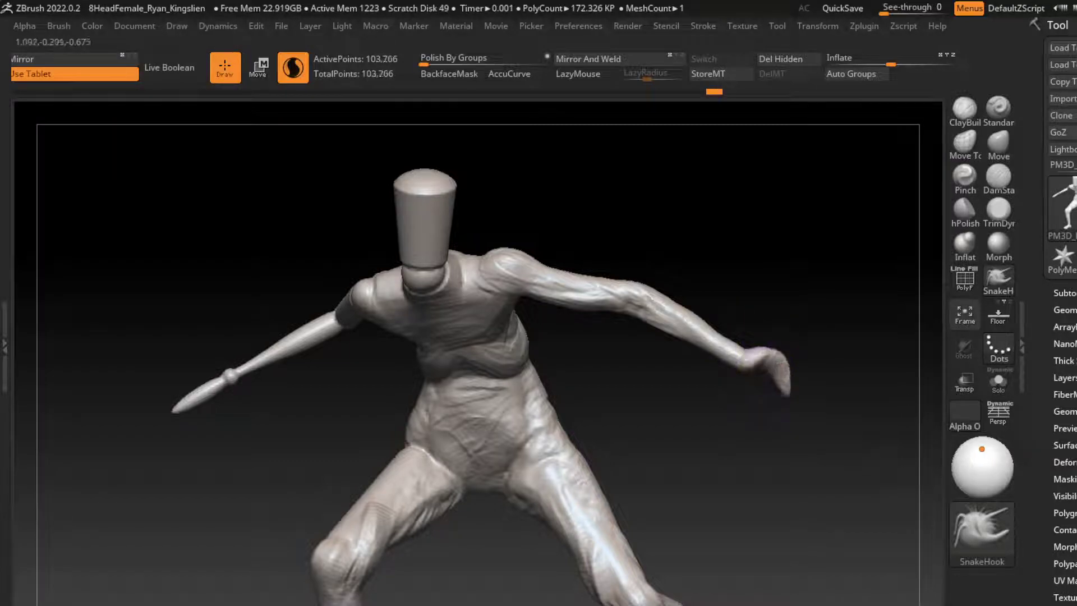
pyautogui.moveTo(776, 415)
pyautogui.mouseDown()
pyautogui.moveTo(771, 405)
pyautogui.moveTo(673, 426)
pyautogui.moveTo(785, 395)
pyautogui.mouseUp()
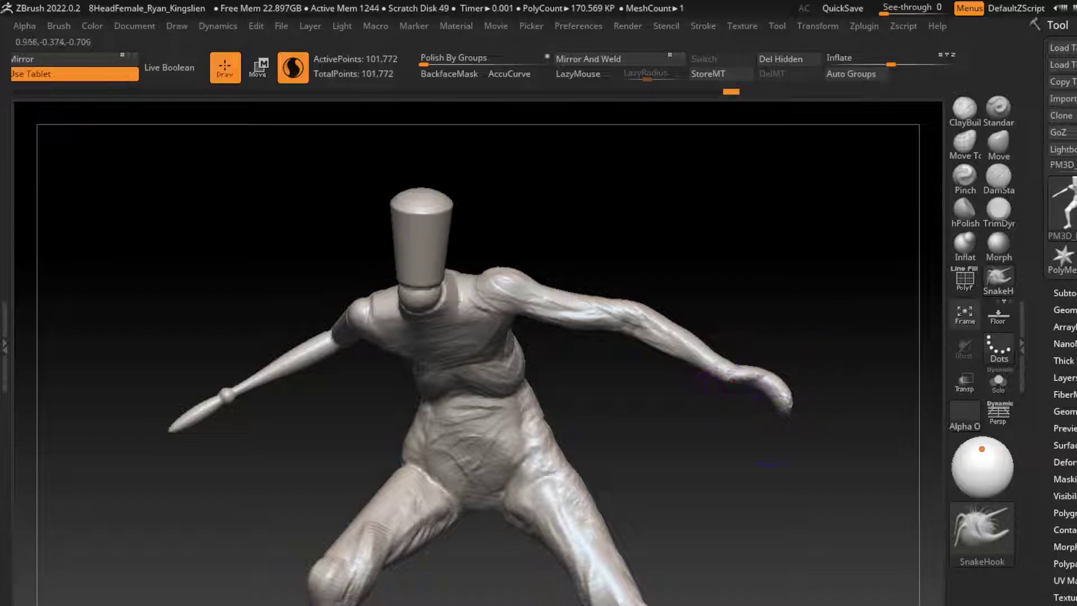
pyautogui.moveTo(727, 387)
pyautogui.mouseDown()
pyautogui.moveTo(751, 387)
pyautogui.moveTo(768, 367)
pyautogui.mouseUp()
pyautogui.press('s')
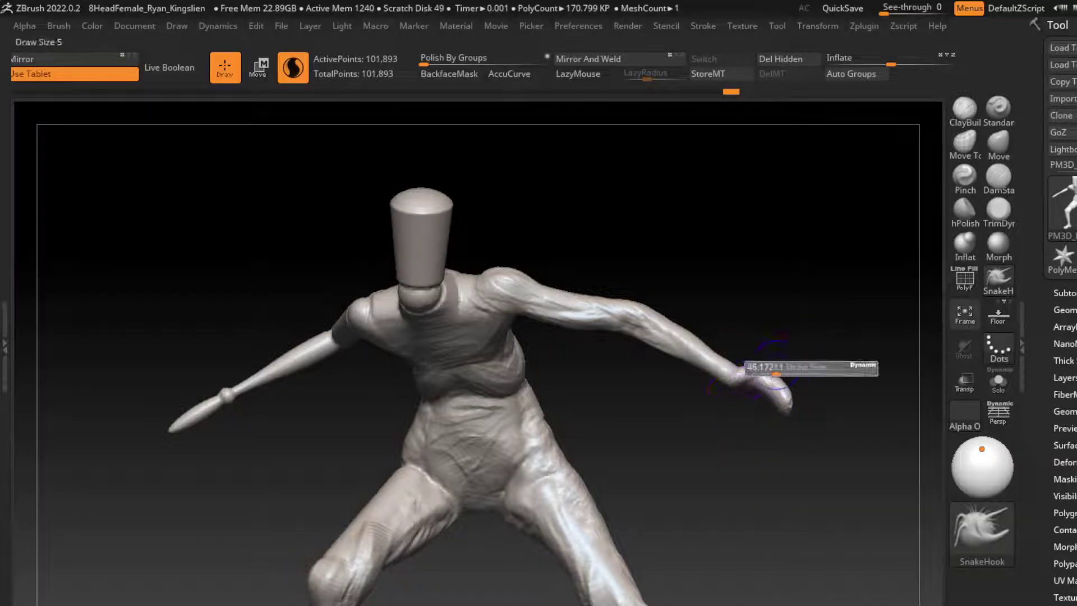
pyautogui.moveTo(840, 228); pyautogui.dragTo(742, 387)
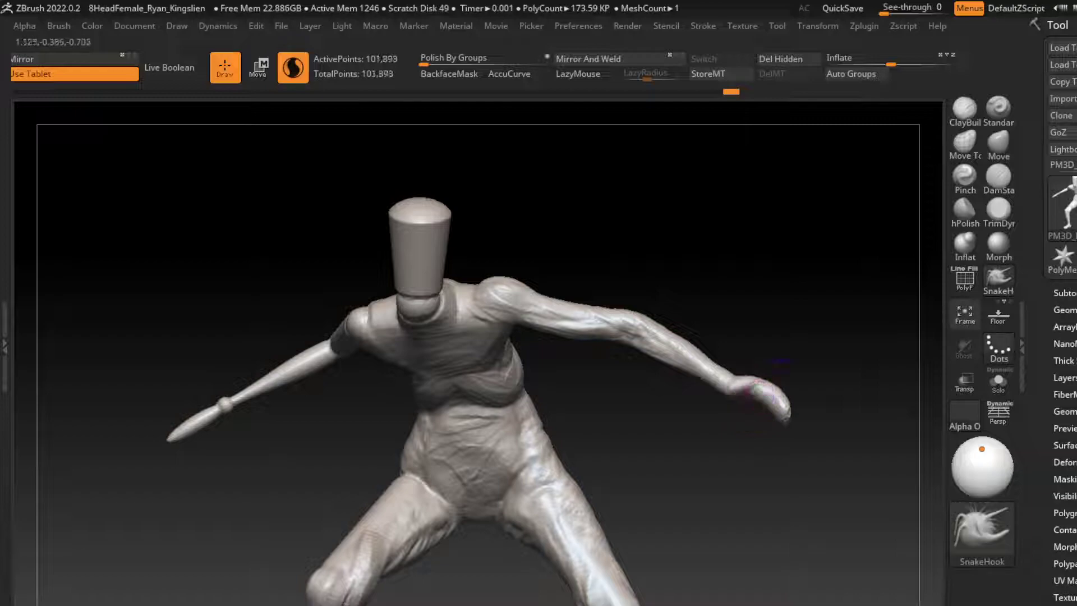
pyautogui.moveTo(772, 393); pyautogui.dragTo(796, 387, button='right')
pyautogui.moveTo(751, 404); pyautogui.dragTo(805, 384)
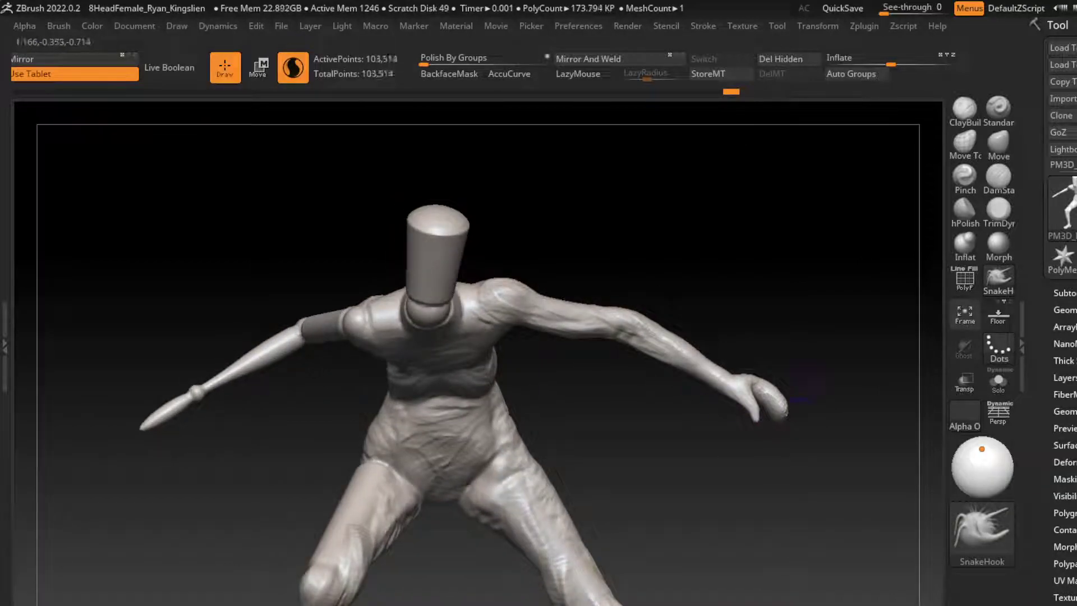
pyautogui.moveTo(805, 385); pyautogui.dragTo(829, 336, button='right')
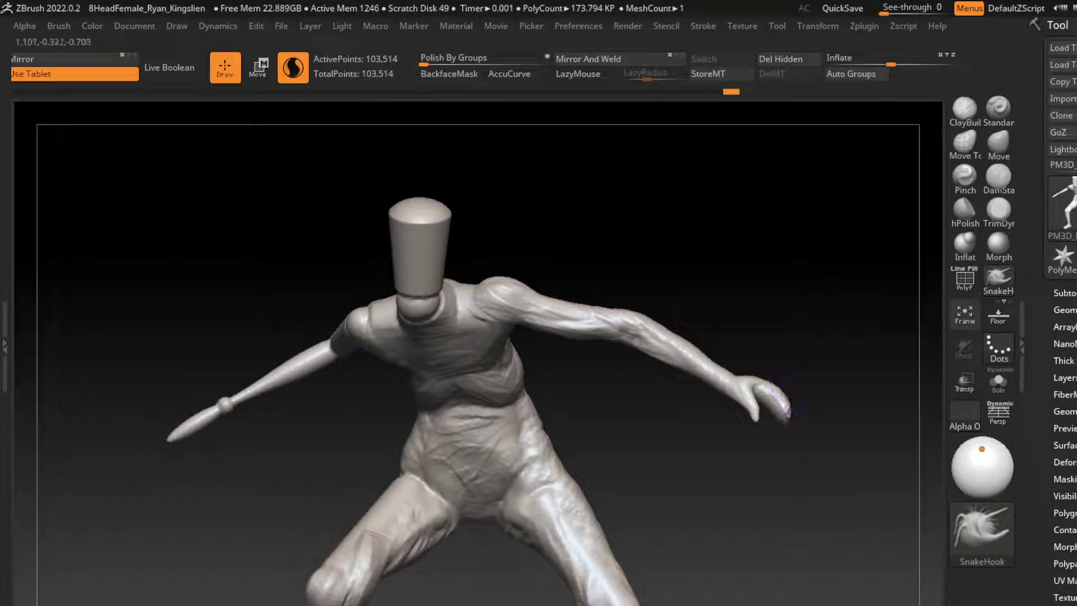
pyautogui.moveTo(779, 393)
pyautogui.mouseDown()
pyautogui.moveTo(786, 428)
pyautogui.moveTo(785, 400)
pyautogui.moveTo(781, 419)
pyautogui.moveTo(822, 359)
pyautogui.mouseUp()
pyautogui.press('s')
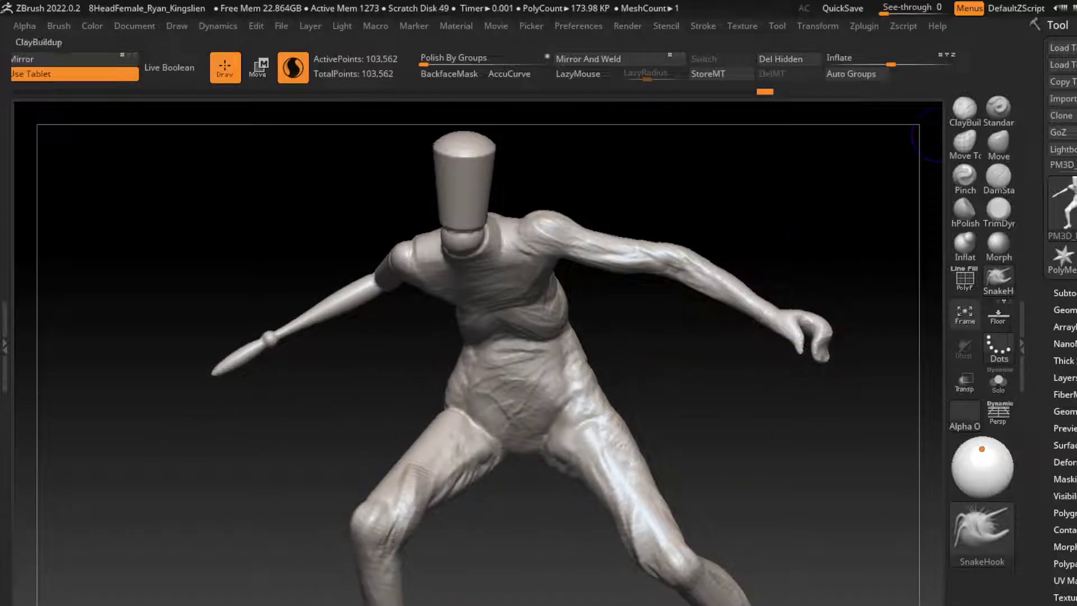
# Step: Switch from Standard to ClayBuildup, undoing recent strokes and resizing the brush
pyautogui.click(999, 108)
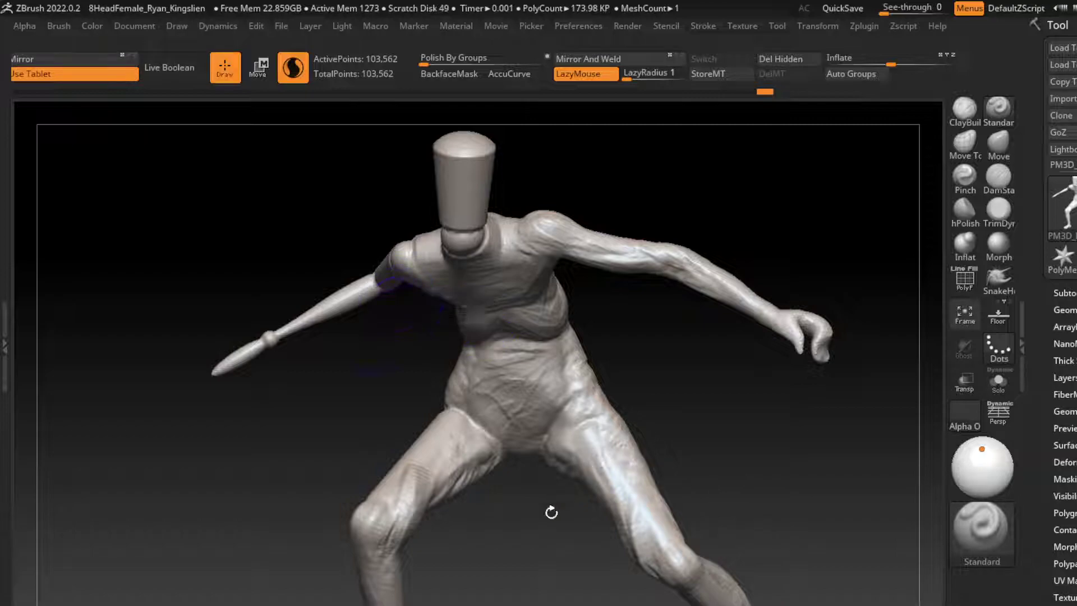
pyautogui.hotkey('ctrl', 'z')
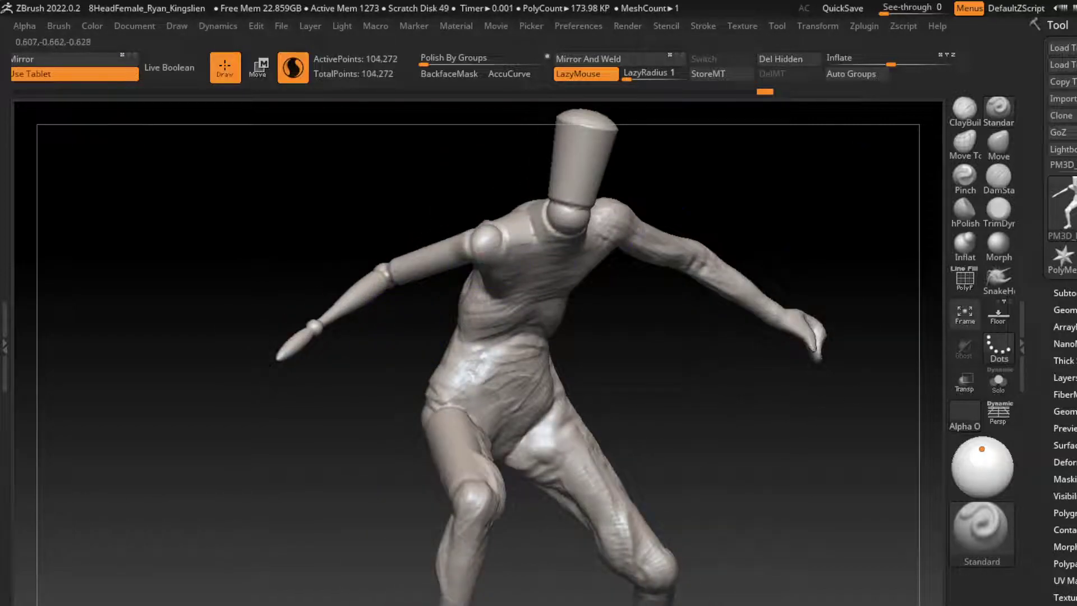
pyautogui.press('b')
pyautogui.press('c')
pyautogui.press('b')
pyautogui.moveTo(768, 398); pyautogui.dragTo(849, 361)
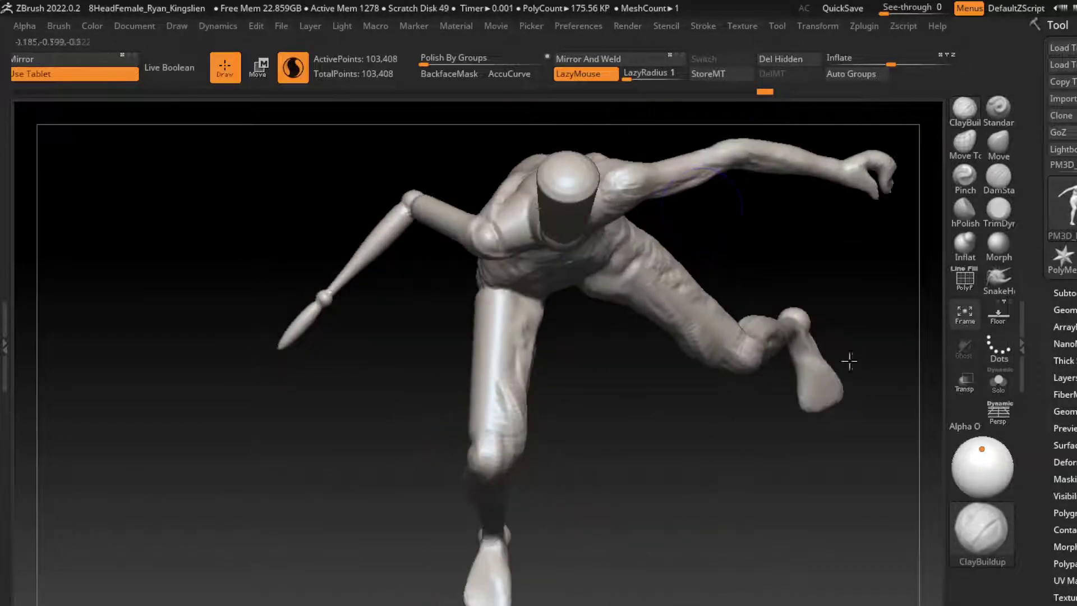
pyautogui.hotkey('ctrl', 'z')
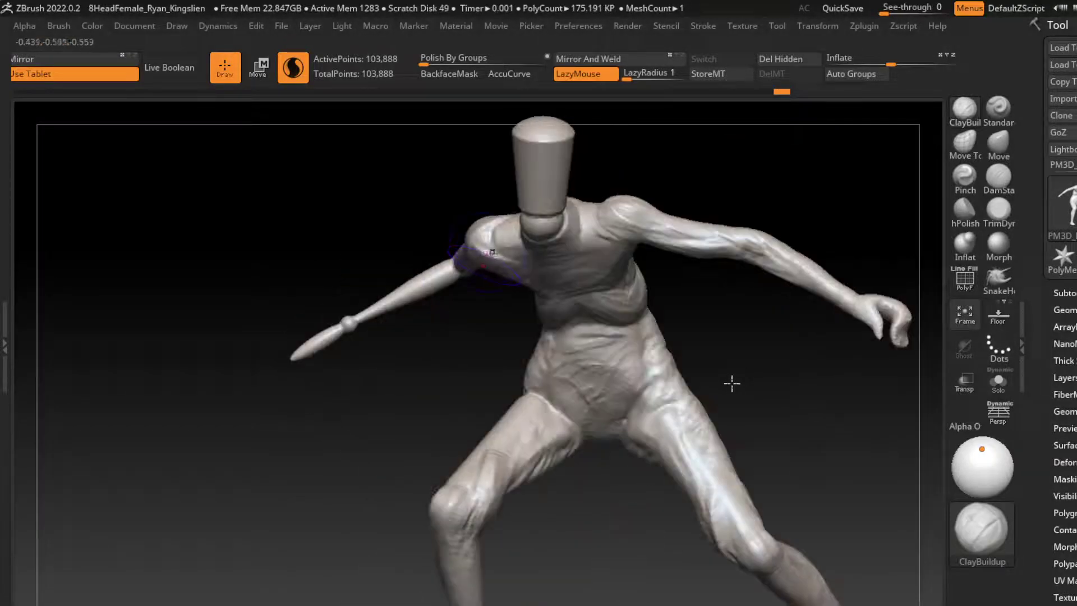
pyautogui.moveTo(662, 471); pyautogui.dragTo(654, 450)
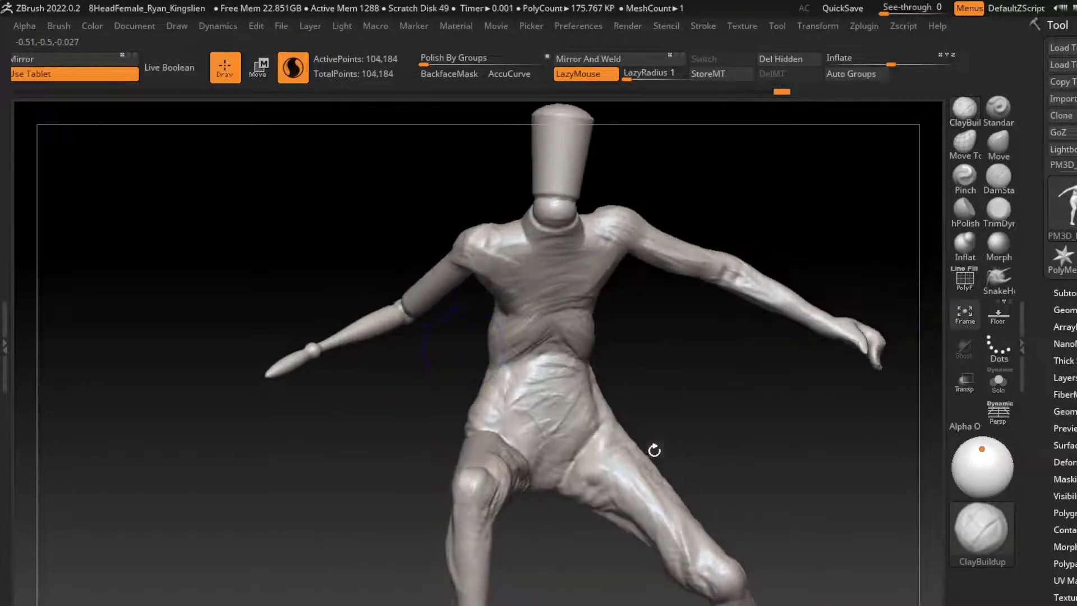
pyautogui.hotkey('ctrl', 'z')
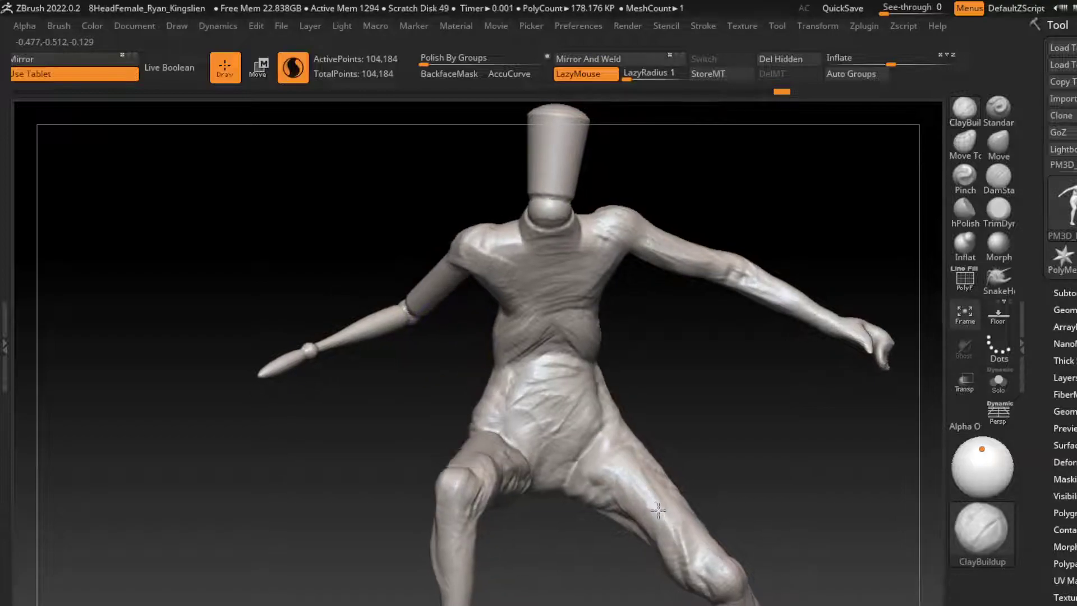
pyautogui.press('s')
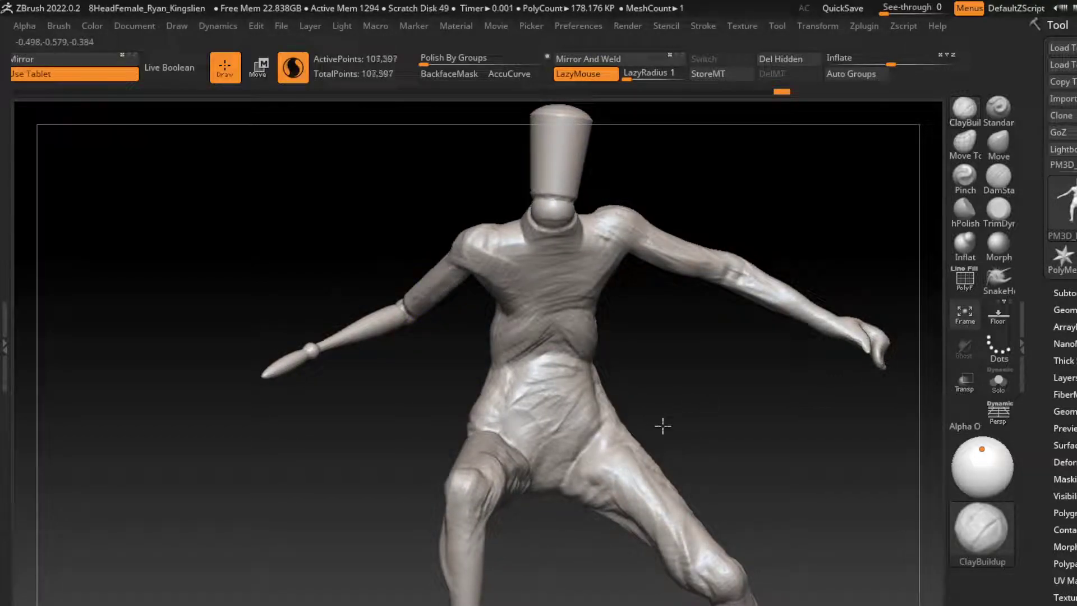
pyautogui.hotkey('ctrl', 'z')
pyautogui.moveTo(661, 473)
pyautogui.mouseDown()
pyautogui.moveTo(627, 558)
pyautogui.moveTo(822, 218)
pyautogui.moveTo(555, 580)
pyautogui.moveTo(684, 462)
pyautogui.mouseUp()
pyautogui.press('s')
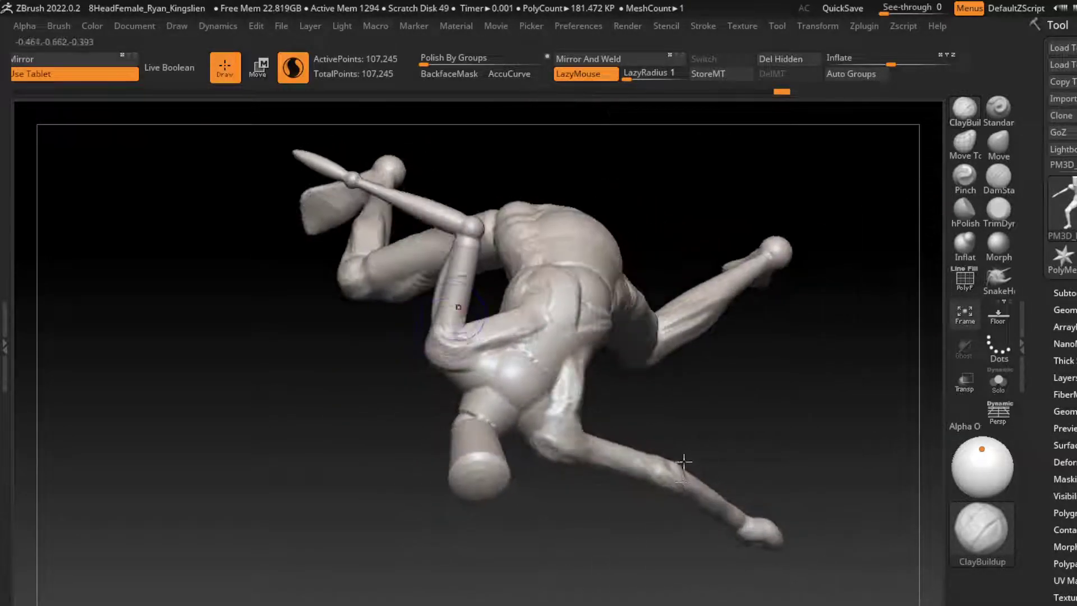
# Step: Build clay ridges along the forearm, bulge the hip and sculpt the left elbow
pyautogui.moveTo(459, 307); pyautogui.dragTo(446, 337)
pyautogui.moveTo(860, 291); pyautogui.dragTo(695, 421)
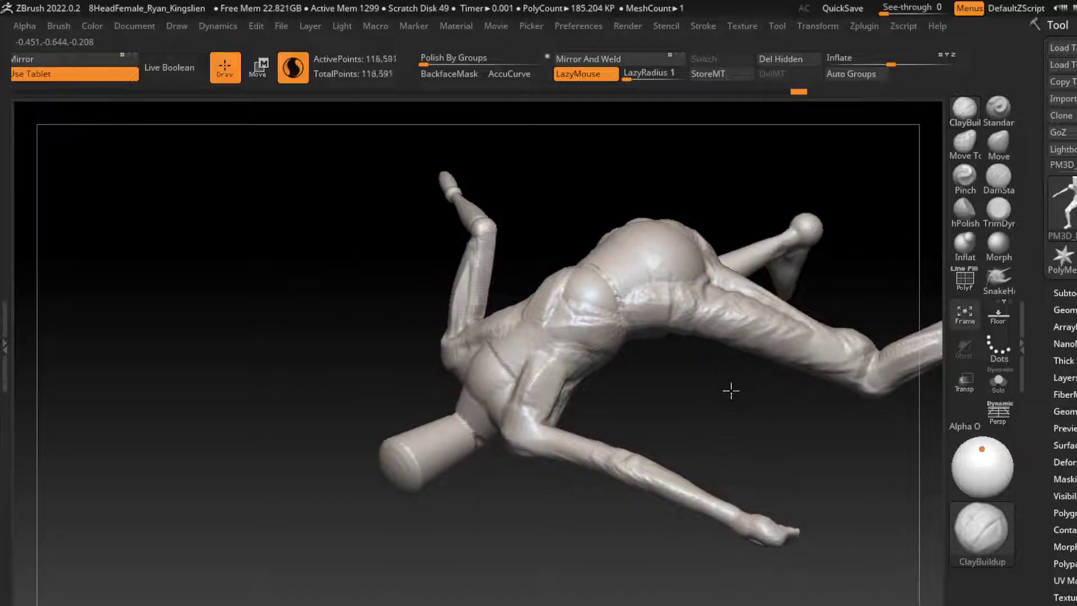
pyautogui.moveTo(817, 271); pyautogui.dragTo(1065, 464)
pyautogui.press('l')
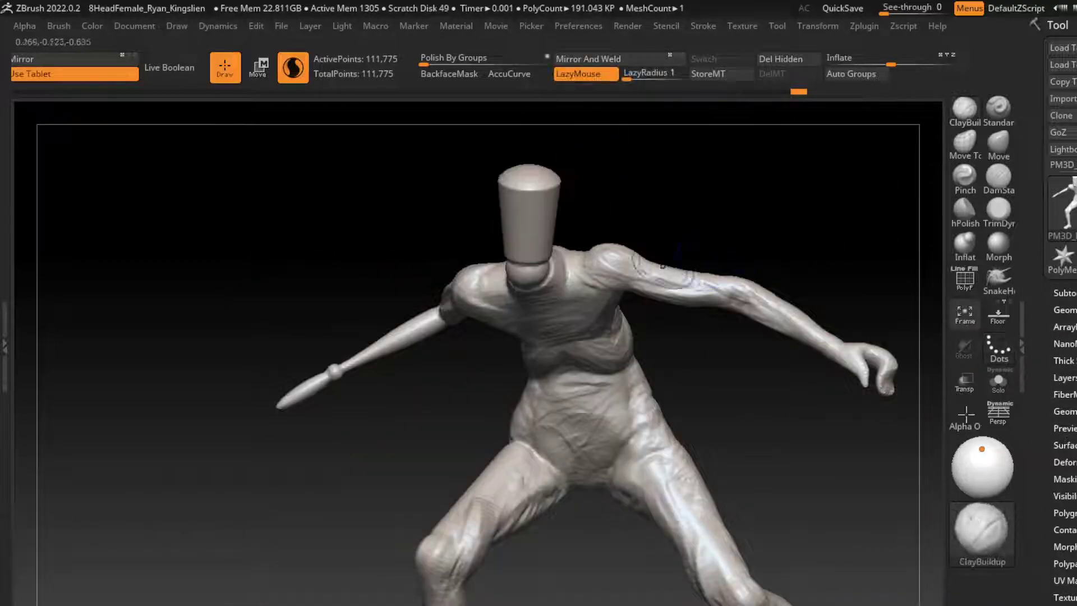
pyautogui.moveTo(695, 482); pyautogui.dragTo(750, 495)
pyautogui.moveTo(632, 530); pyautogui.dragTo(713, 457)
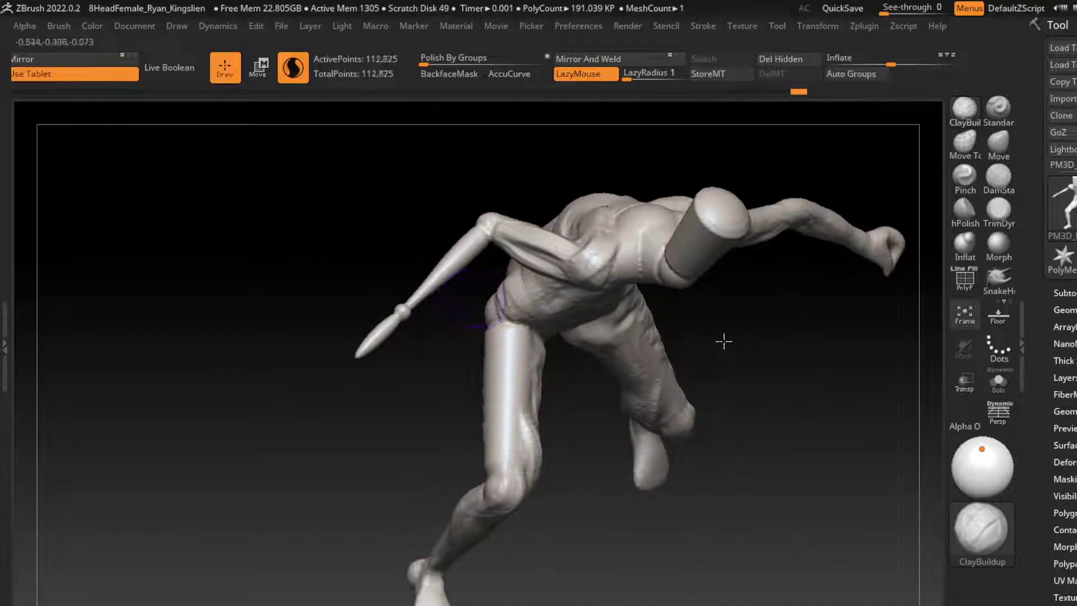
pyautogui.moveTo(457, 309); pyautogui.dragTo(491, 307)
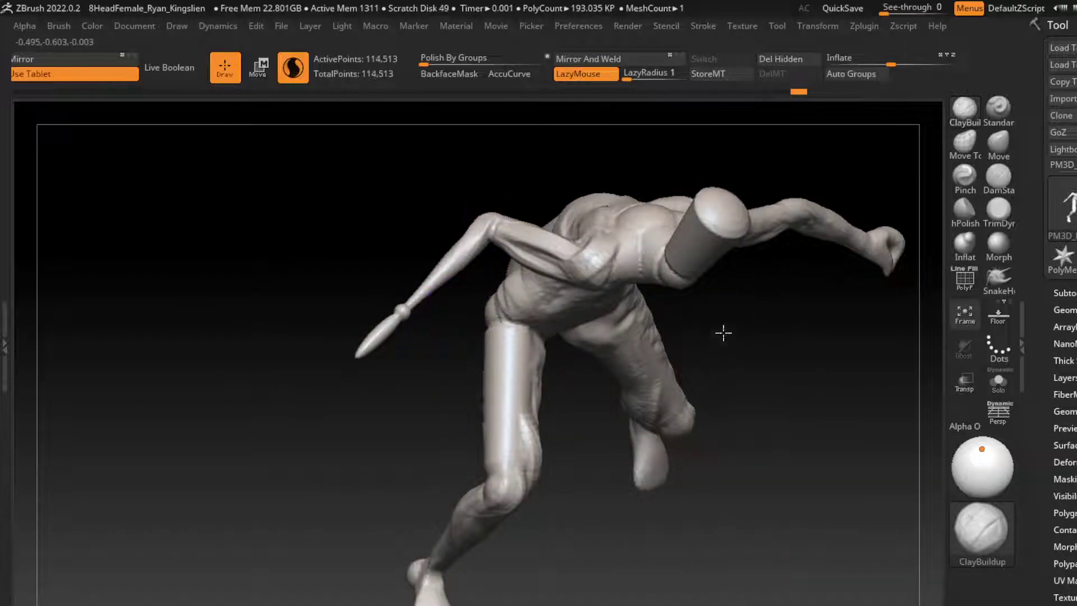
pyautogui.moveTo(632, 543); pyautogui.dragTo(706, 368)
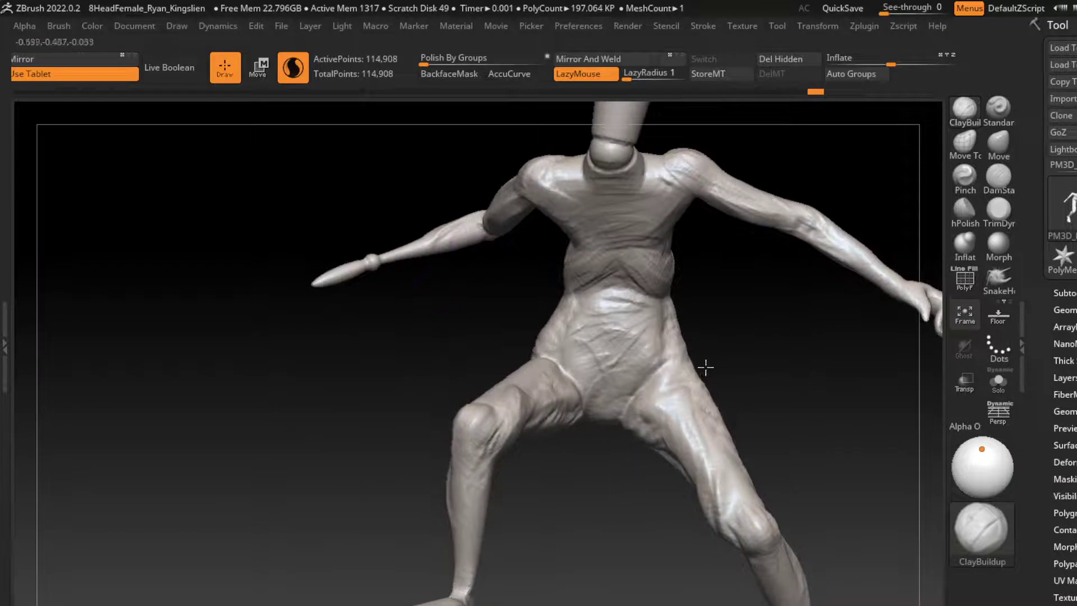
pyautogui.moveTo(446, 247); pyautogui.dragTo(496, 238)
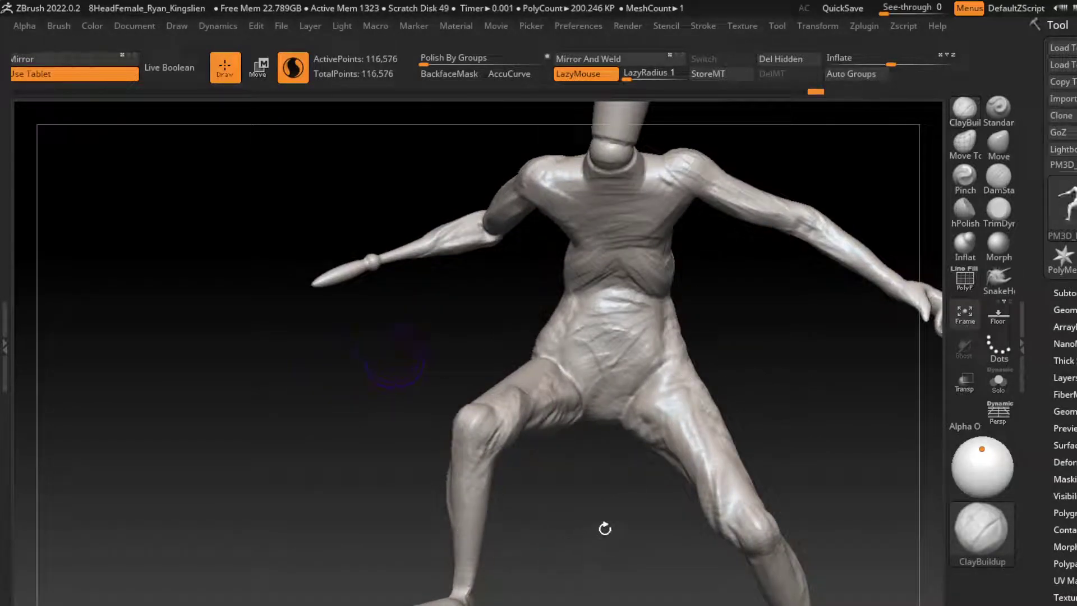
# Step: Briefly pick Inflate, return to the clay brush and turn the figure frontward
pyautogui.click(965, 244)
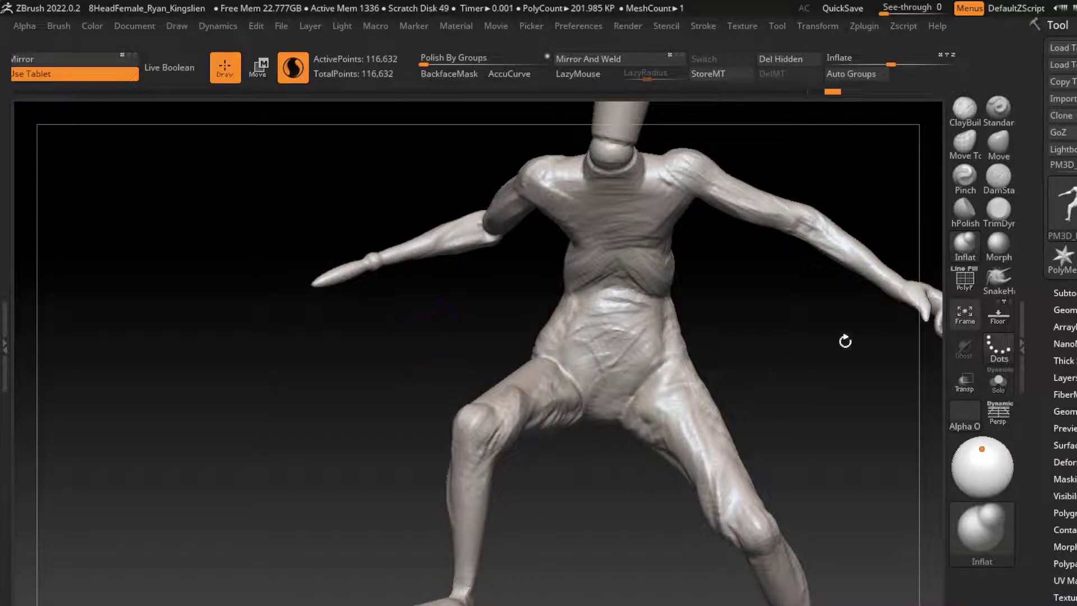
pyautogui.click(964, 108)
pyautogui.moveTo(643, 493); pyautogui.dragTo(611, 495)
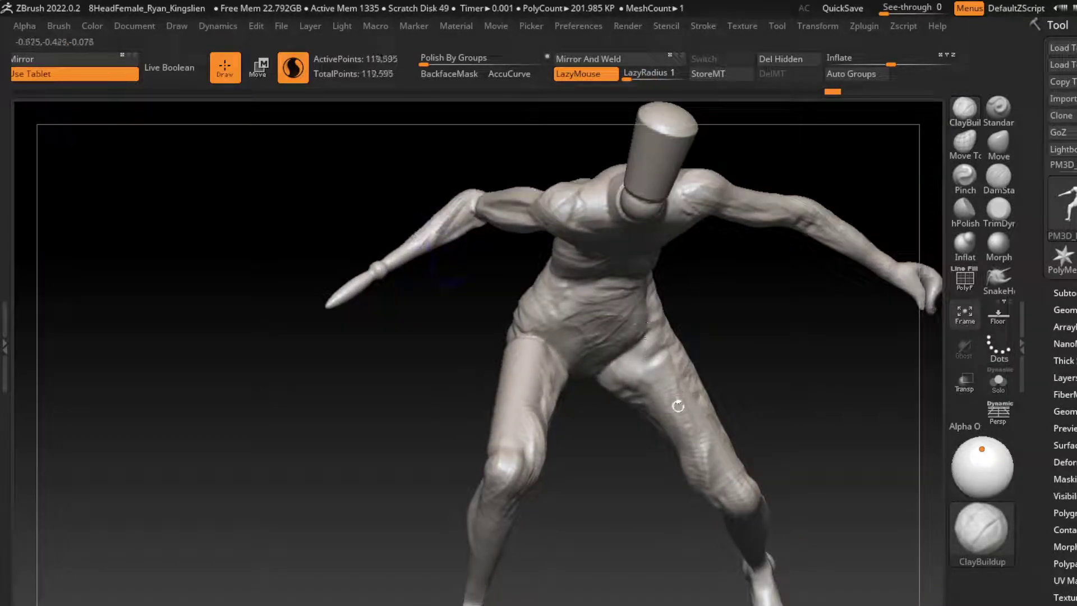
pyautogui.moveTo(623, 570); pyautogui.dragTo(657, 496)
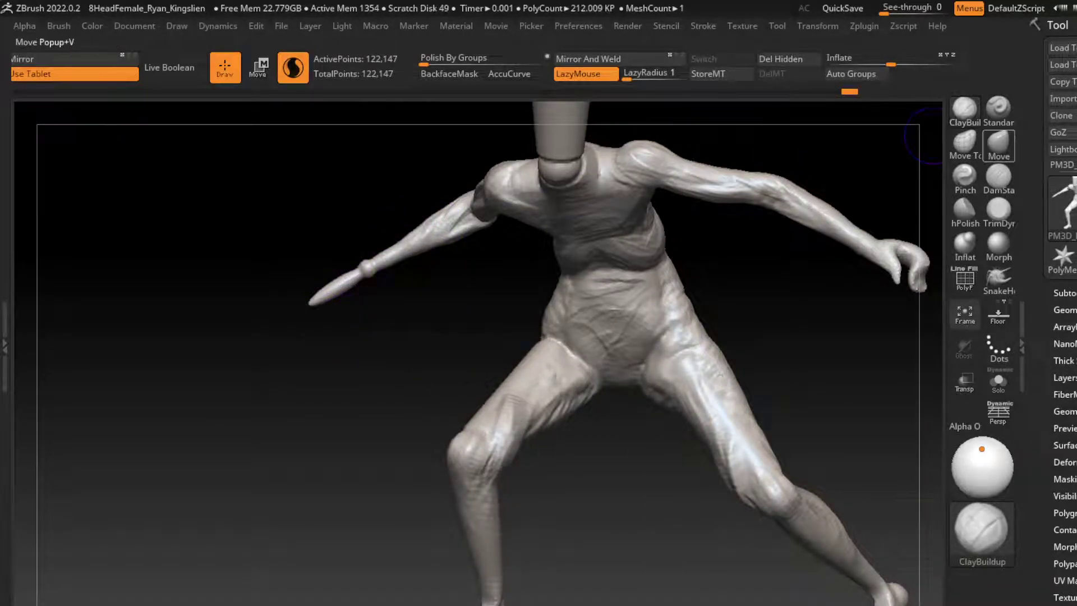
# Step: Inflate the left hand into a rounded fist, select TrimDynamic and expand Tool > Geometry
pyautogui.click(965, 243)
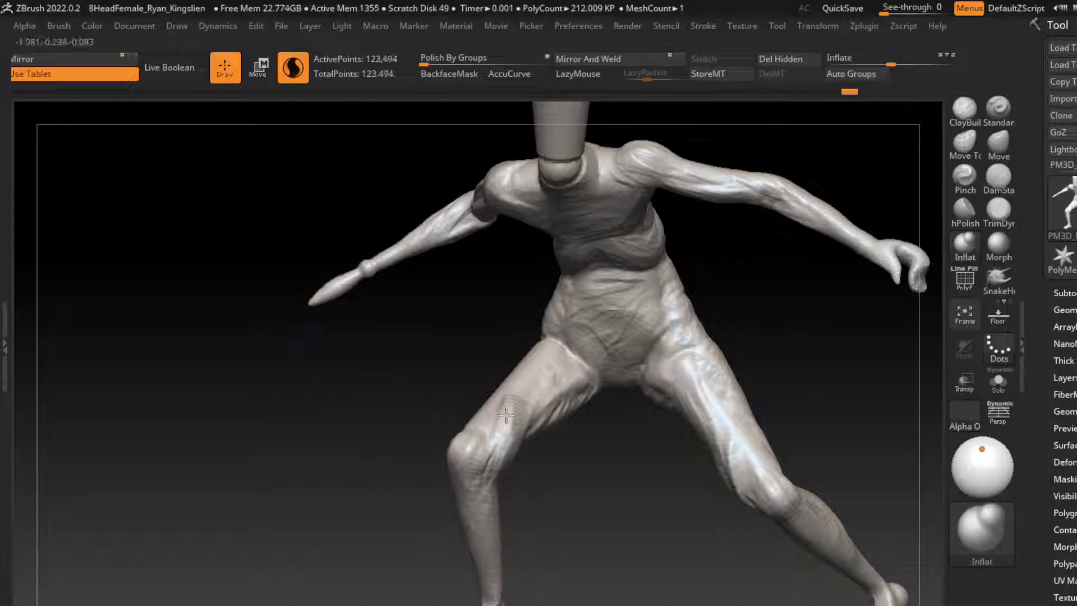
pyautogui.moveTo(319, 292); pyautogui.dragTo(354, 278)
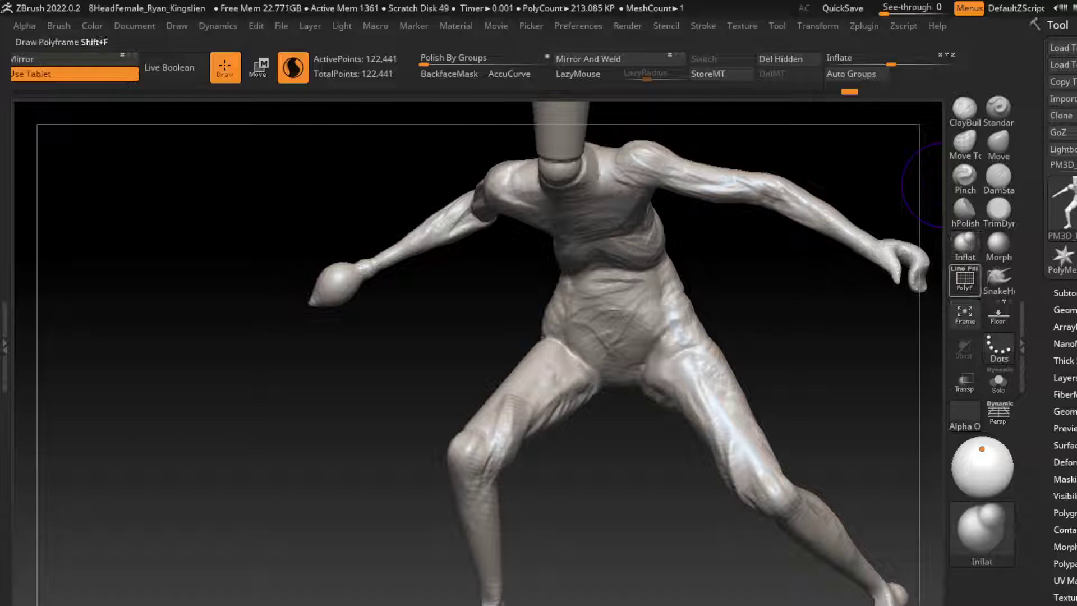
pyautogui.click(999, 208)
pyautogui.moveTo(432, 465); pyautogui.dragTo(462, 461)
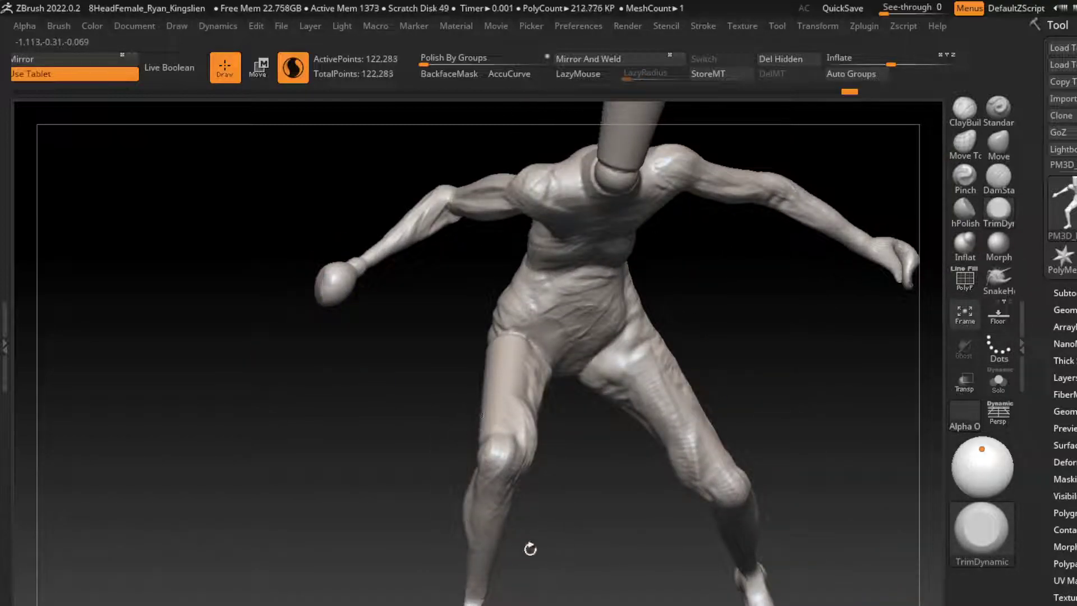
pyautogui.moveTo(531, 549); pyautogui.dragTo(532, 588)
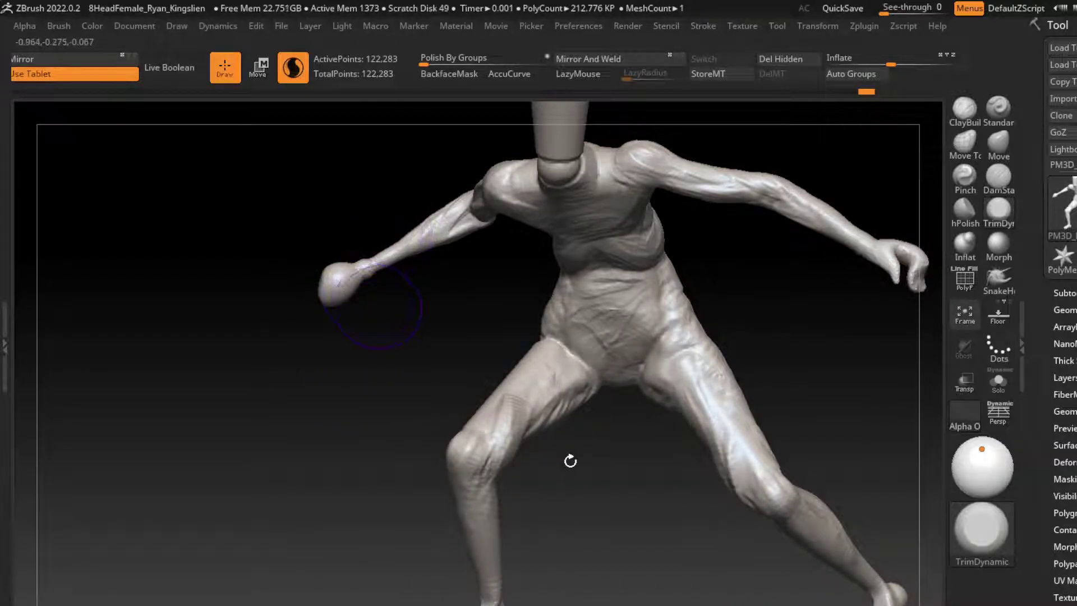
pyautogui.click(1065, 310)
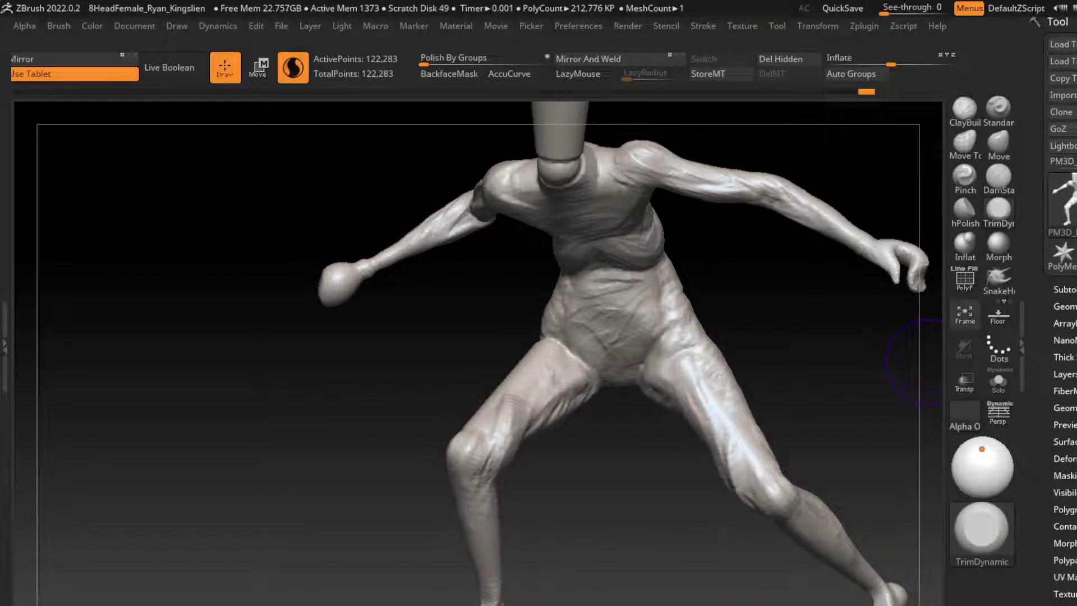
# Step: Insert a cube as a new subtool and move it down toward the figure
pyautogui.click(1065, 35)
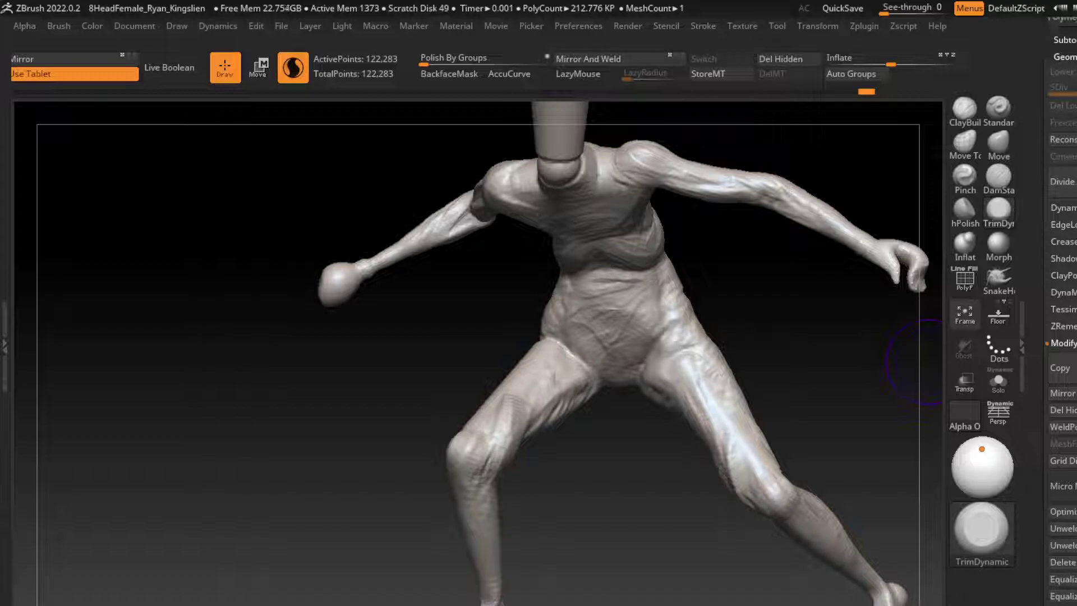
pyautogui.click(1073, 403)
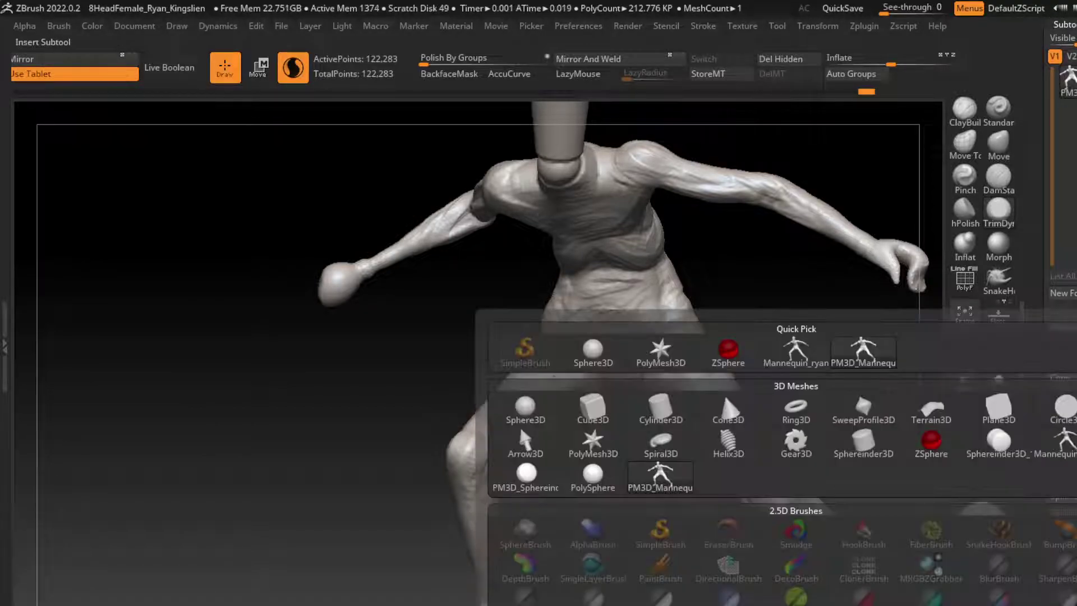
pyautogui.click(519, 425)
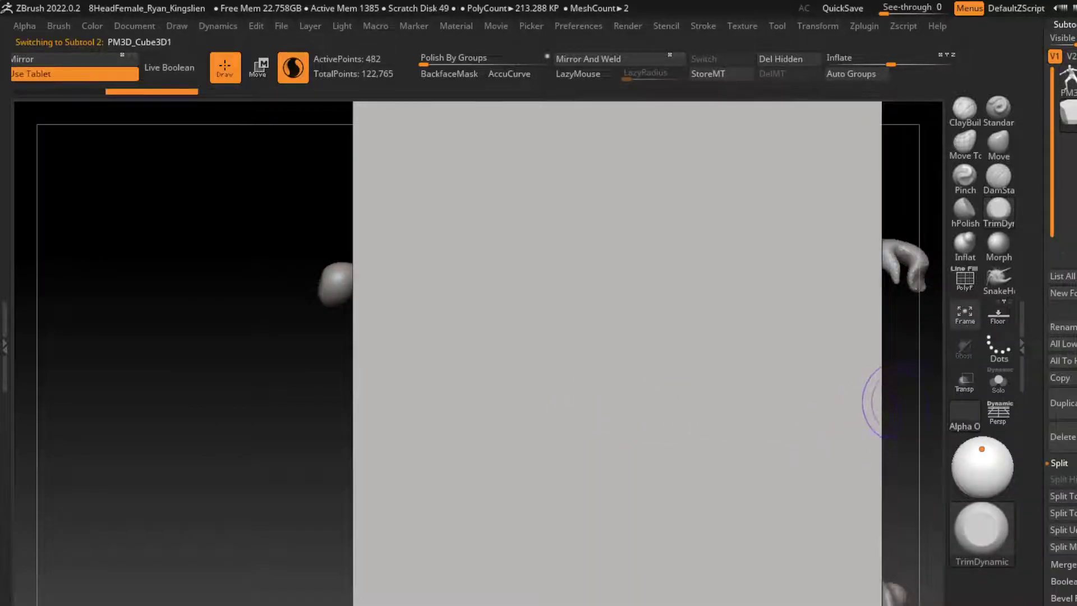
pyautogui.keyDown('alt'); pyautogui.moveTo(853, 422); pyautogui.dragTo(589, 250); pyautogui.keyUp('alt')
pyautogui.press('w')
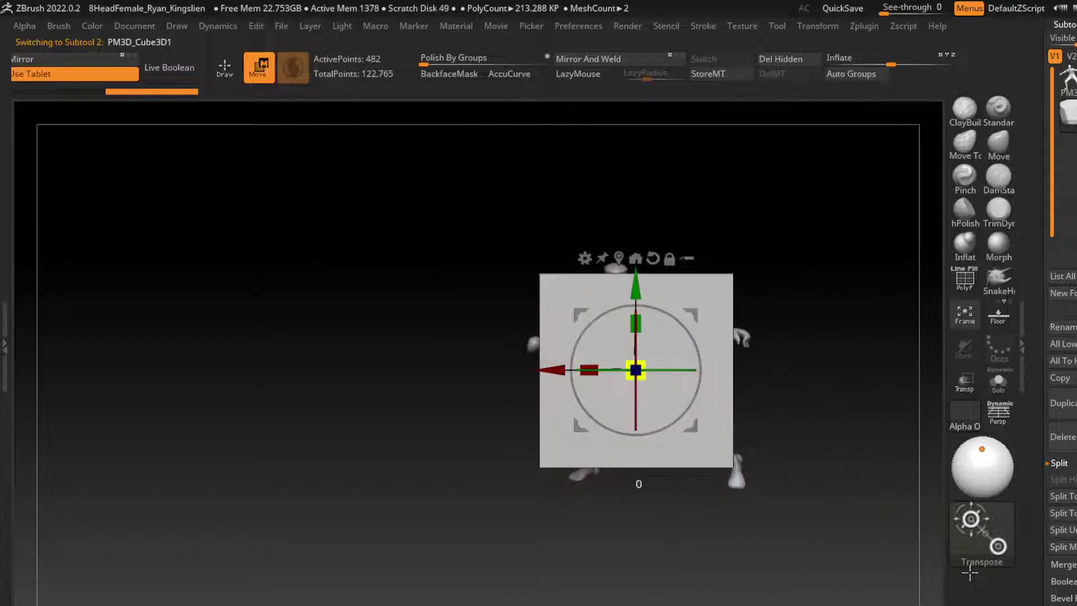
pyautogui.moveTo(635, 289); pyautogui.dragTo(636, 370)
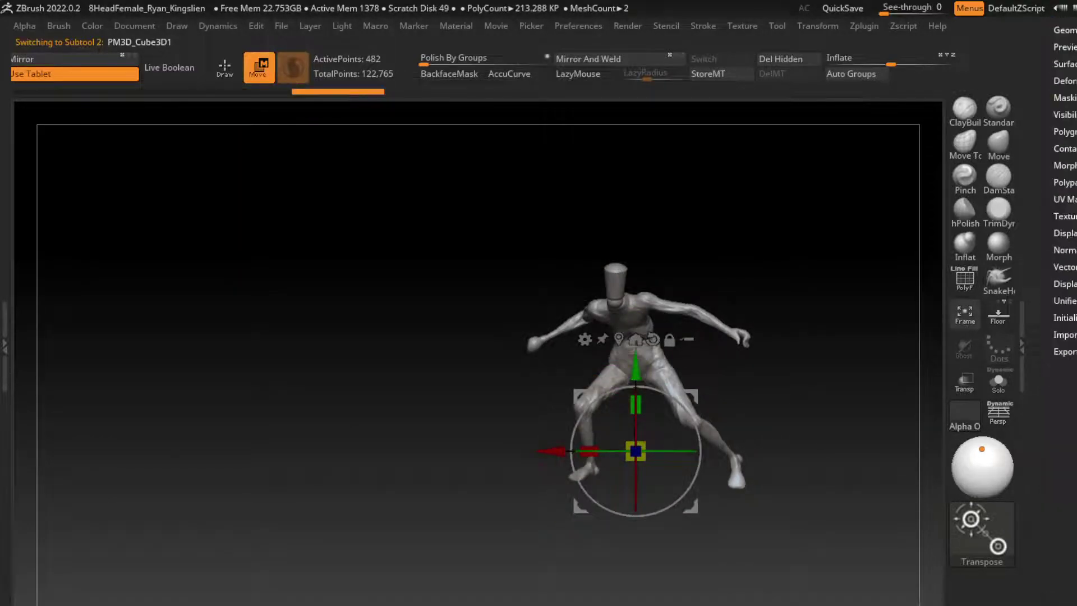
# Step: Reset the new mesh's shape, place it below the pelvis and turn on Solo
pyautogui.click(1065, 318)
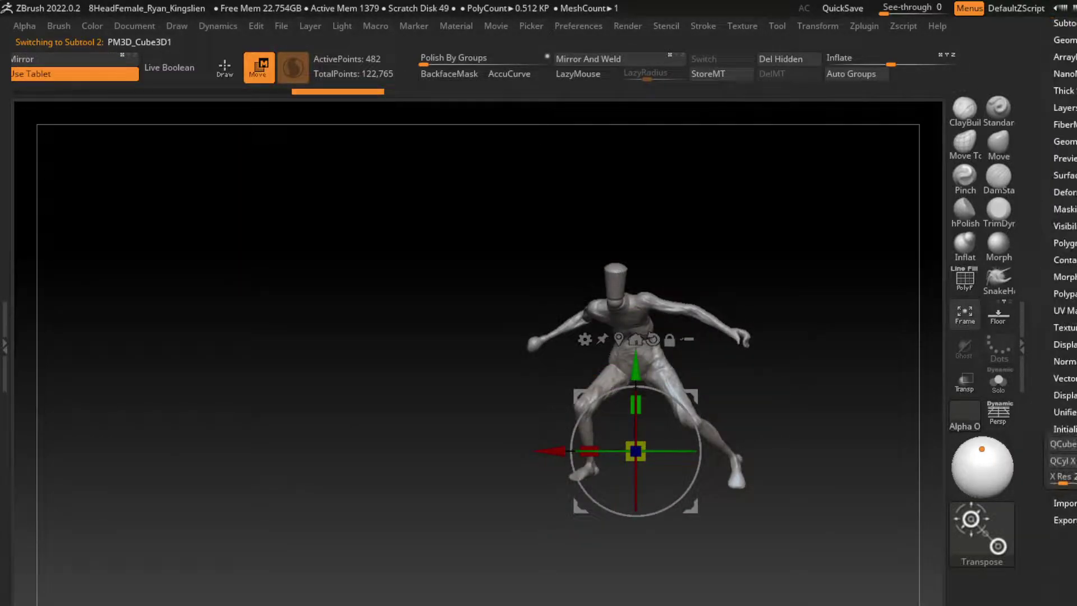
pyautogui.click(1060, 461)
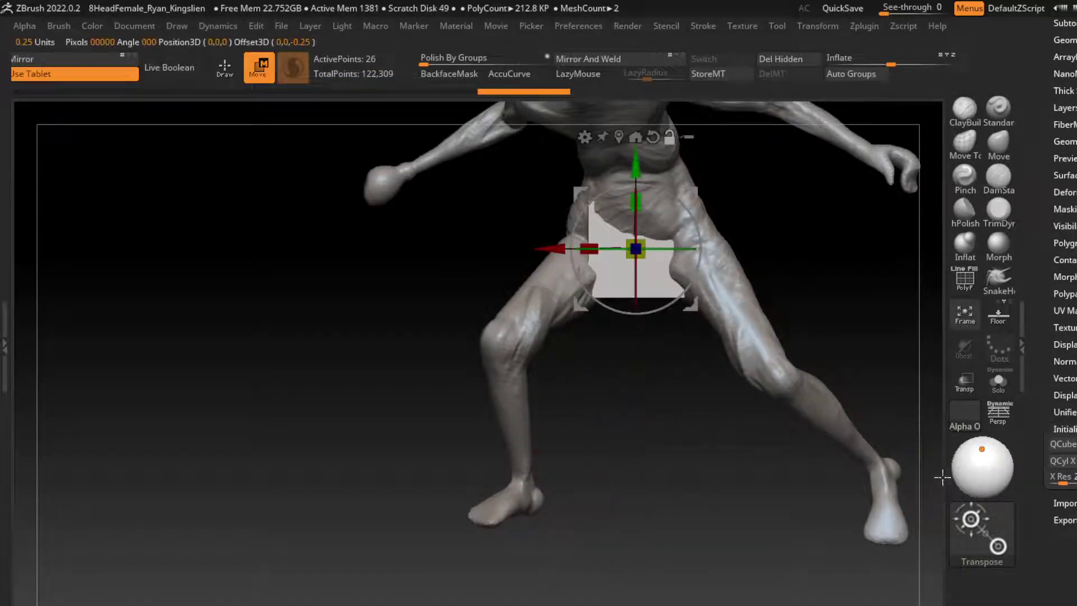
pyautogui.moveTo(588, 230); pyautogui.dragTo(636, 449)
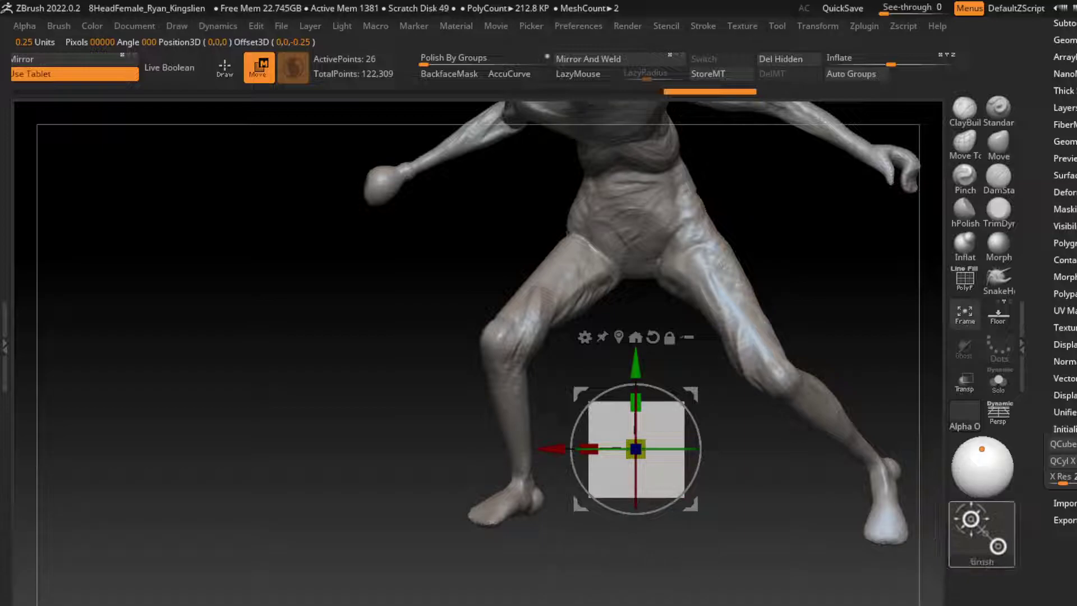
pyautogui.click(999, 384)
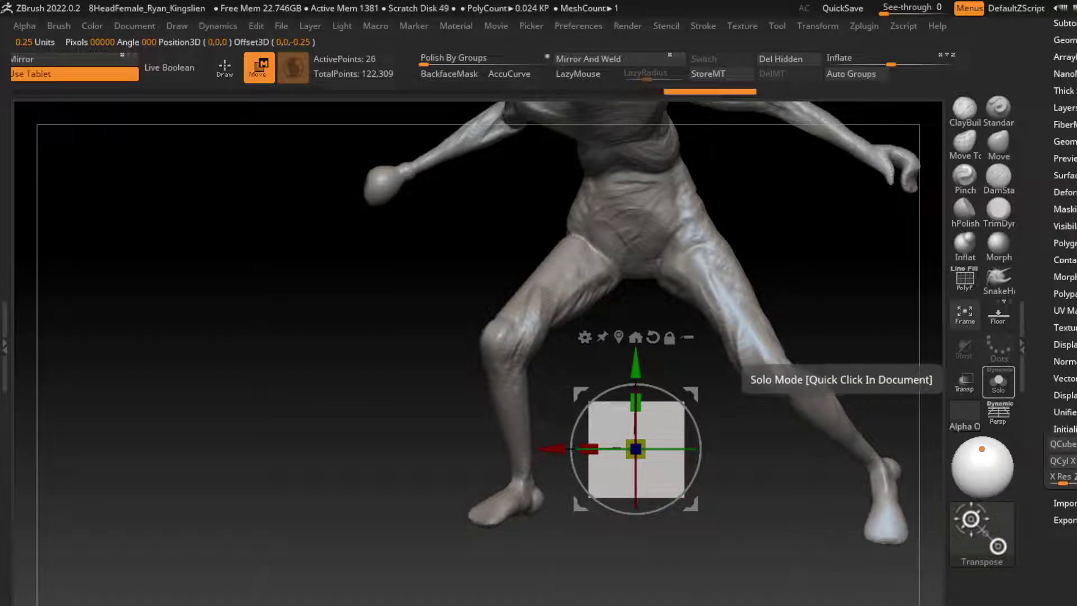
pyautogui.click(982, 530)
pyautogui.click(204, 72)
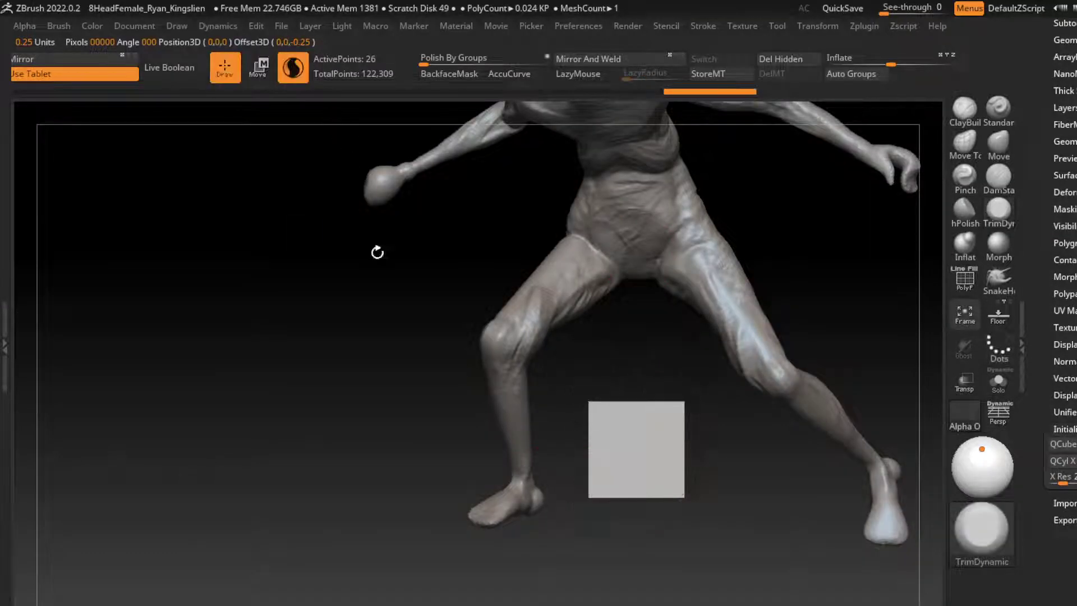
# Step: Show the cube's polygroups with PolyF and choose the ZModeler brush (B, Z, M)
pyautogui.hotkey('shift', 'f')
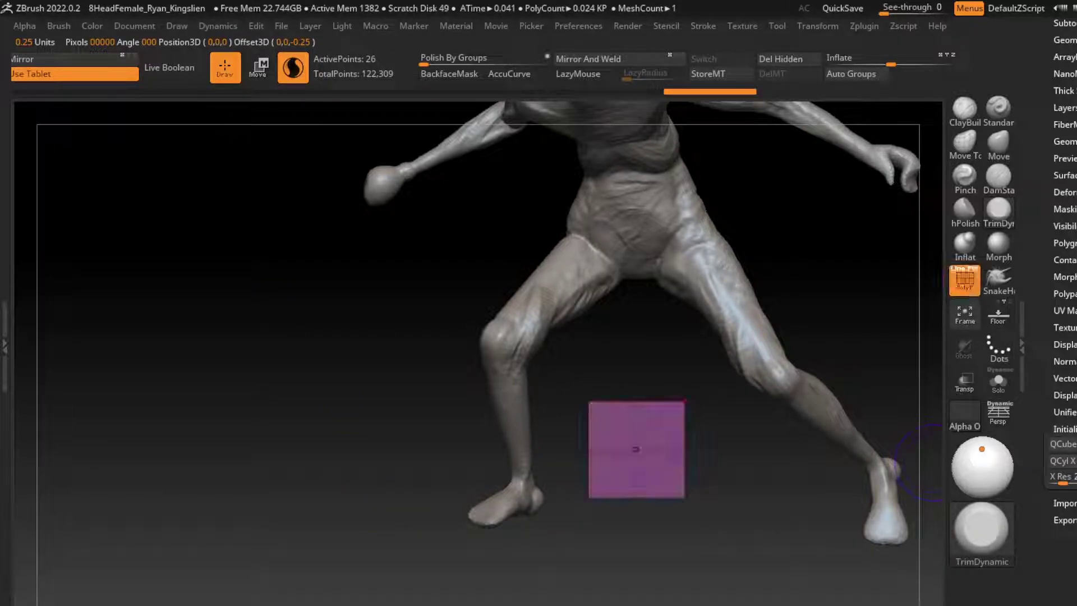
pyautogui.press('space')
pyautogui.press('b')
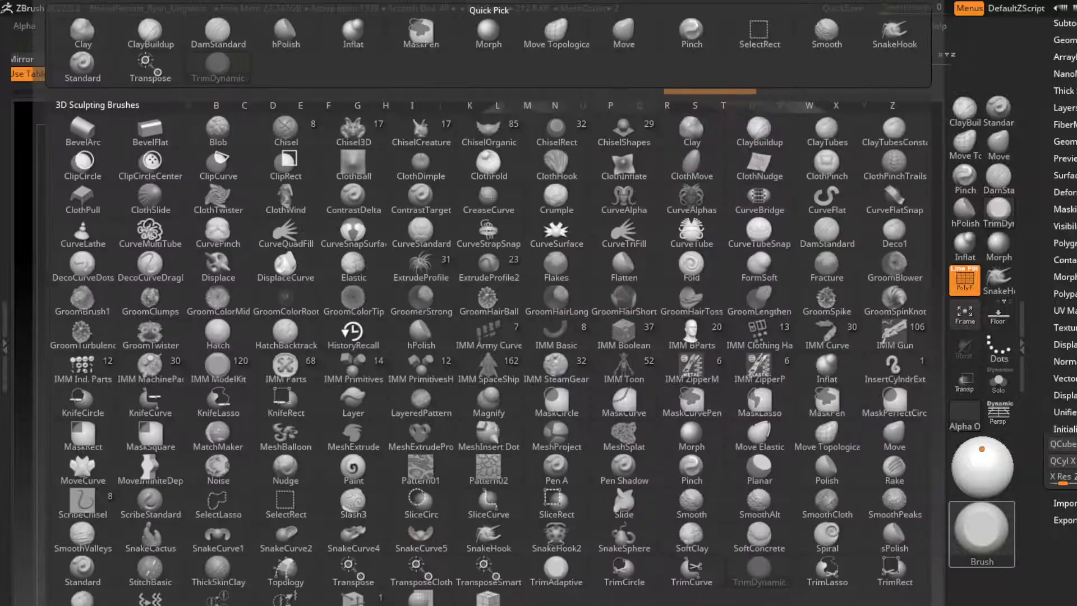
pyautogui.press('z')
pyautogui.press('m')
pyautogui.press('space')
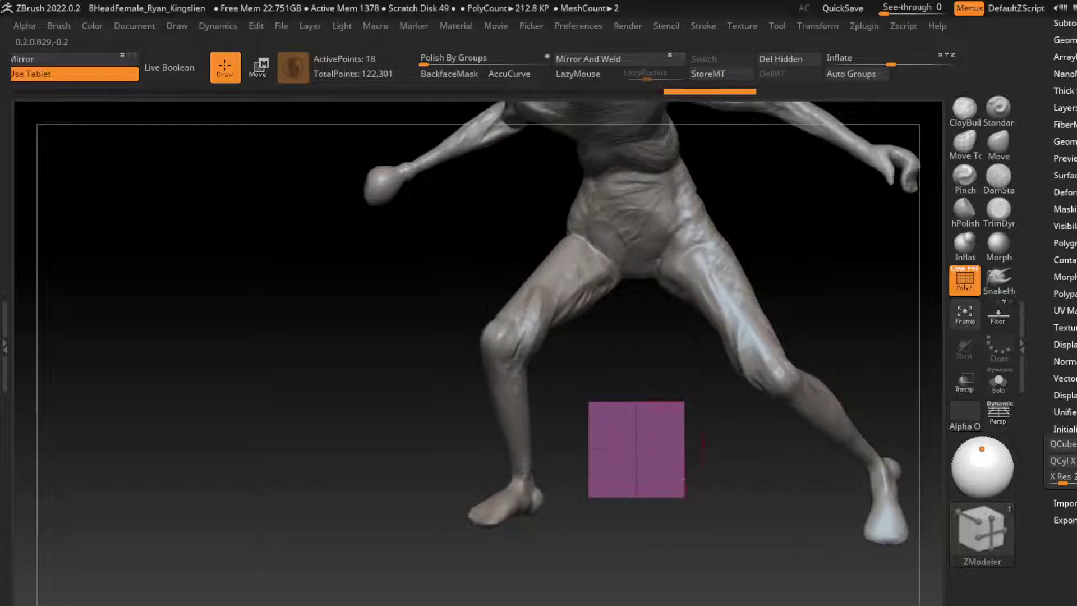
# Step: Stretch the cube into a long bar, then flatten and narrow it
pyautogui.moveTo(634, 443)
pyautogui.mouseDown()
pyautogui.moveTo(709, 468)
pyautogui.moveTo(673, 477)
pyautogui.moveTo(1001, 602)
pyautogui.mouseUp()
pyautogui.press('w')
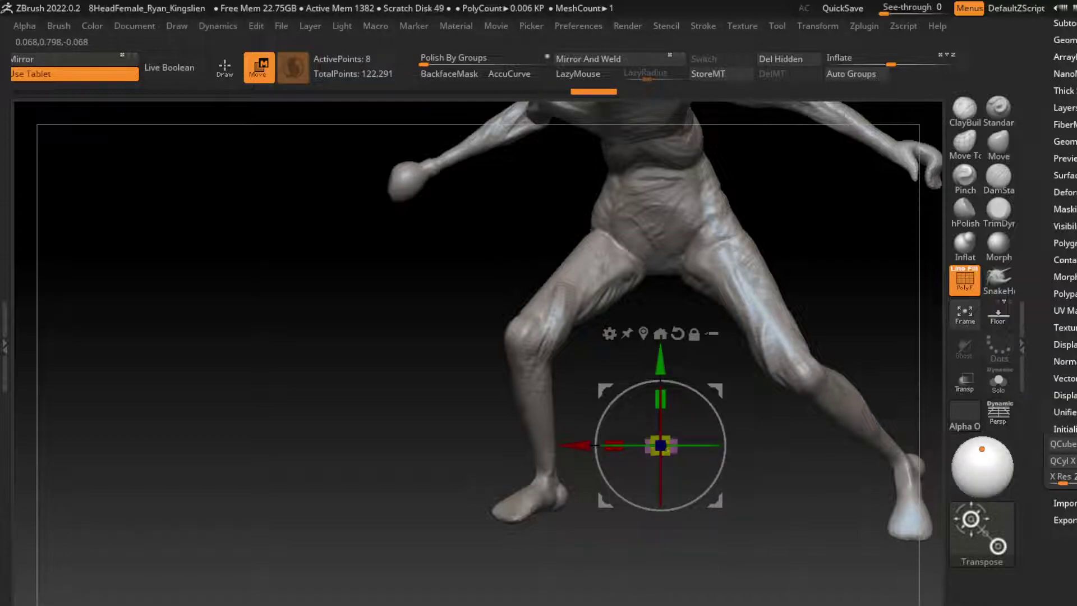
pyautogui.moveTo(583, 555); pyautogui.dragTo(617, 558)
pyautogui.moveTo(724, 474); pyautogui.dragTo(796, 507)
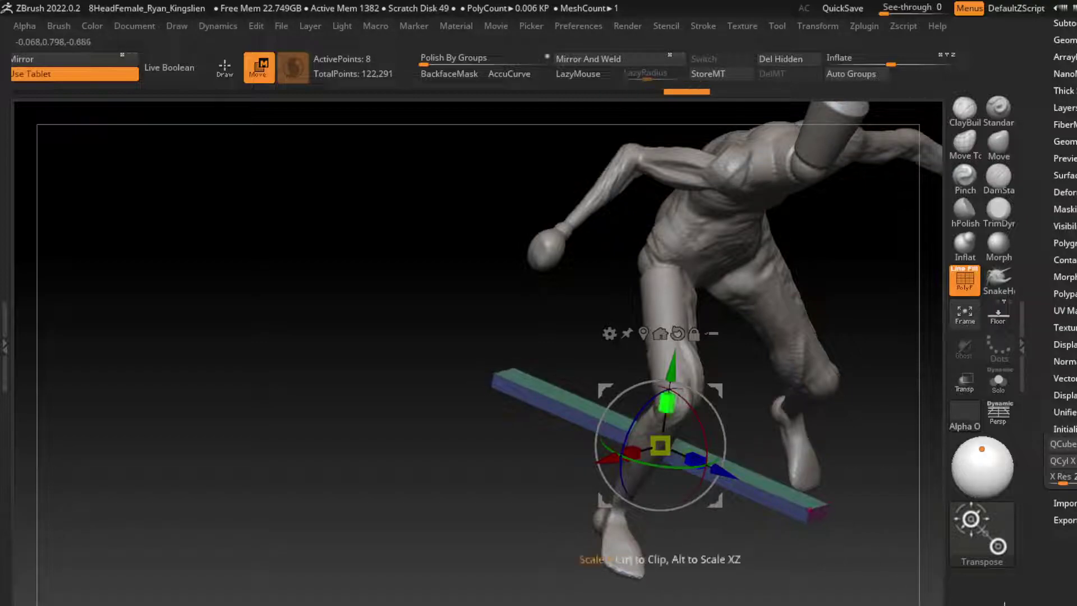
pyautogui.moveTo(666, 402)
pyautogui.mouseDown()
pyautogui.moveTo(667, 415)
pyautogui.moveTo(667, 405)
pyautogui.mouseUp()
pyautogui.moveTo(280, 392); pyautogui.dragTo(280, 314)
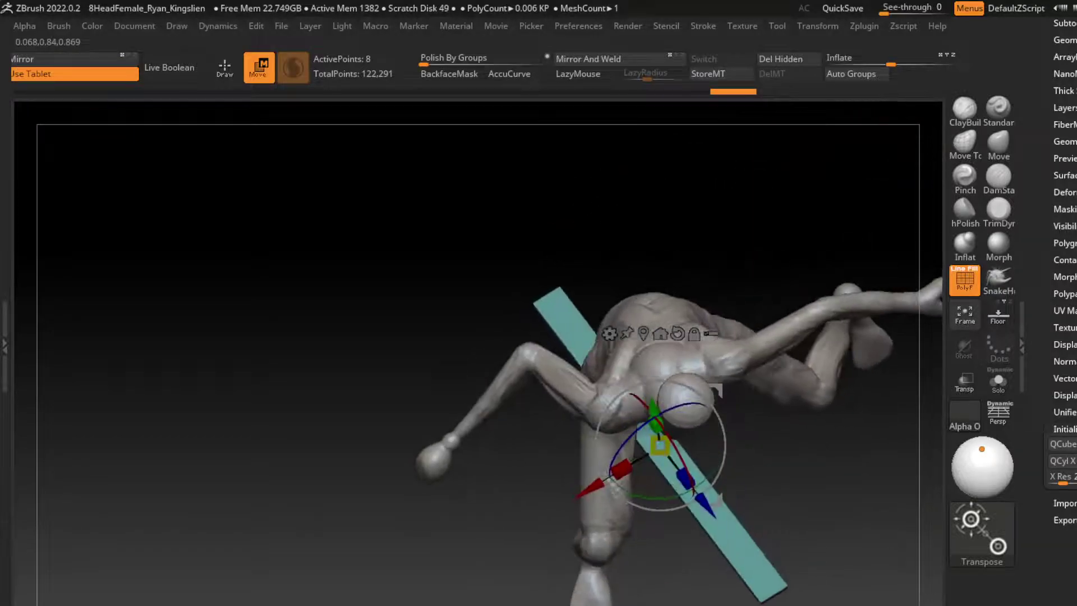
pyautogui.moveTo(620, 468); pyautogui.dragTo(634, 461)
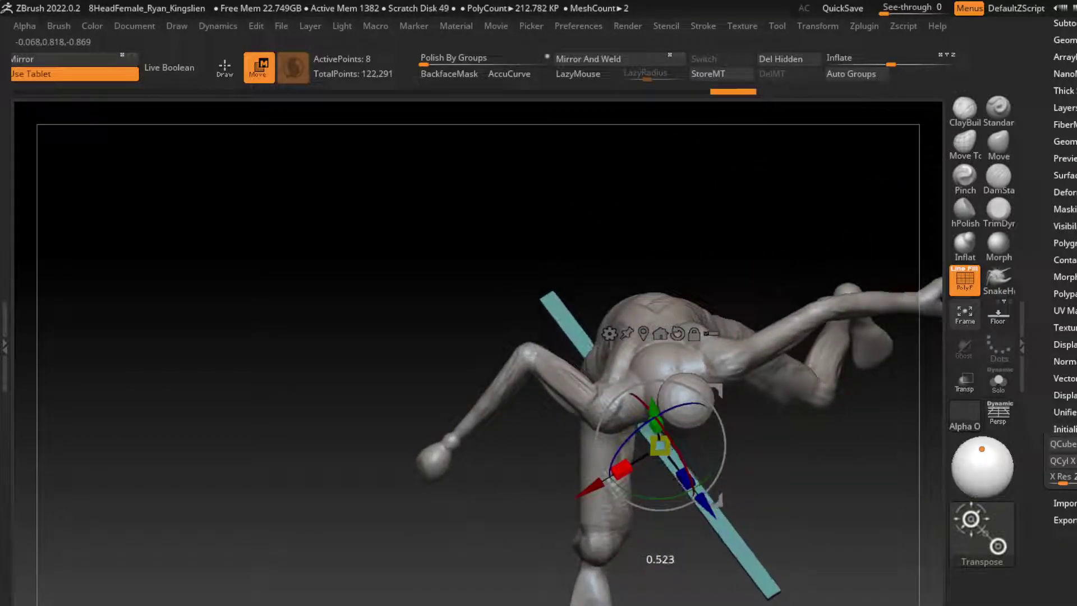
pyautogui.keyDown('shift'); pyautogui.moveTo(280, 365); pyautogui.dragTo(315, 314); pyautogui.keyUp('shift')
pyautogui.moveTo(280, 364)
pyautogui.mouseDown()
pyautogui.moveTo(314, 325)
pyautogui.moveTo(382, 314)
pyautogui.mouseUp()
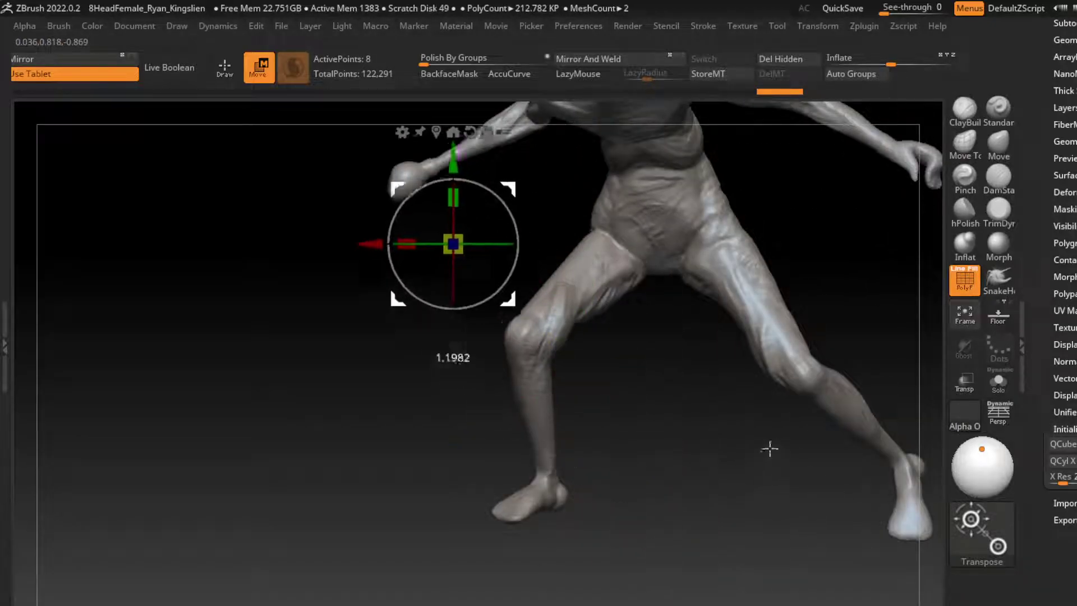
# Step: Move the bar up to the fist, tilt it diagonally and nudge it into place
pyautogui.moveTo(769, 447)
pyautogui.mouseDown()
pyautogui.moveTo(687, 293)
pyautogui.moveTo(600, 369)
pyautogui.mouseUp()
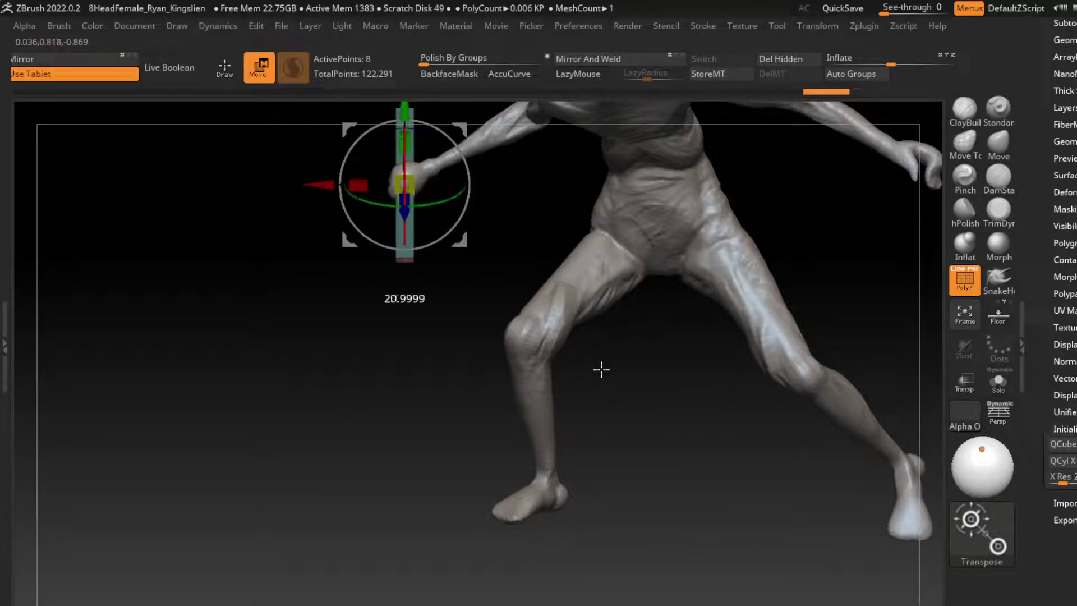
pyautogui.moveTo(668, 308)
pyautogui.mouseDown()
pyautogui.moveTo(628, 307)
pyautogui.moveTo(486, 413)
pyautogui.moveTo(497, 403)
pyautogui.mouseUp()
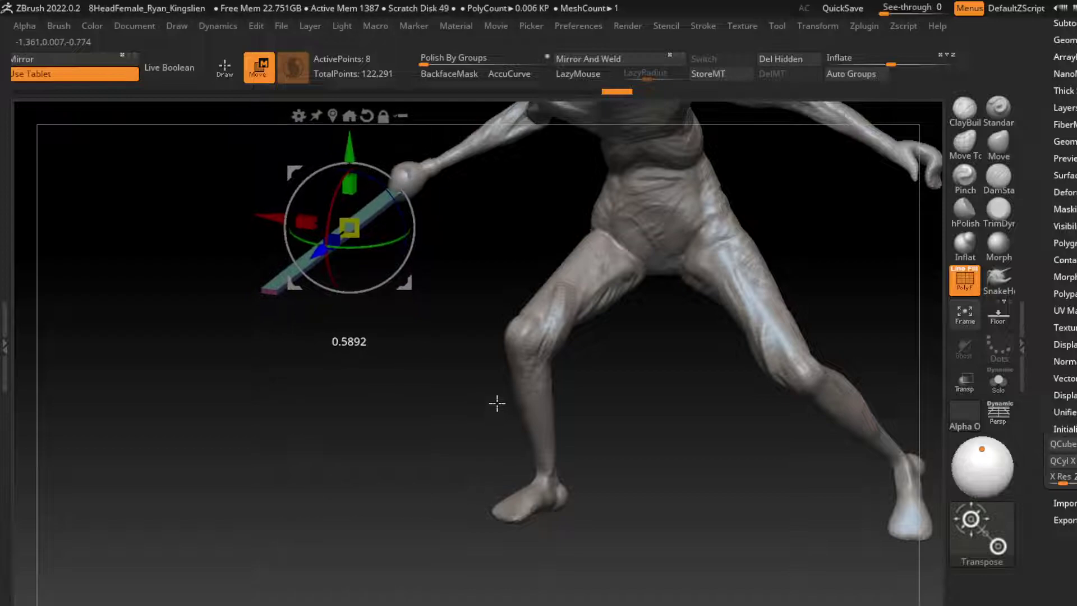
pyautogui.moveTo(399, 358); pyautogui.dragTo(403, 336)
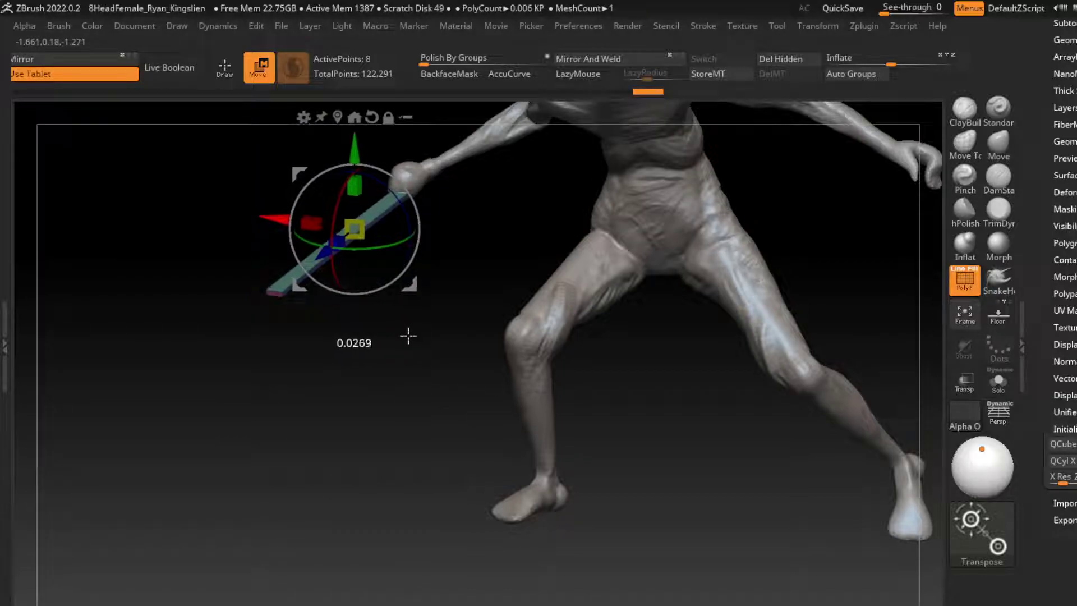
pyautogui.moveTo(548, 224)
pyautogui.mouseDown()
pyautogui.moveTo(524, 231)
pyautogui.moveTo(482, 604)
pyautogui.mouseUp()
pyautogui.click(519, 217)
pyautogui.moveTo(168, 392); pyautogui.dragTo(207, 253)
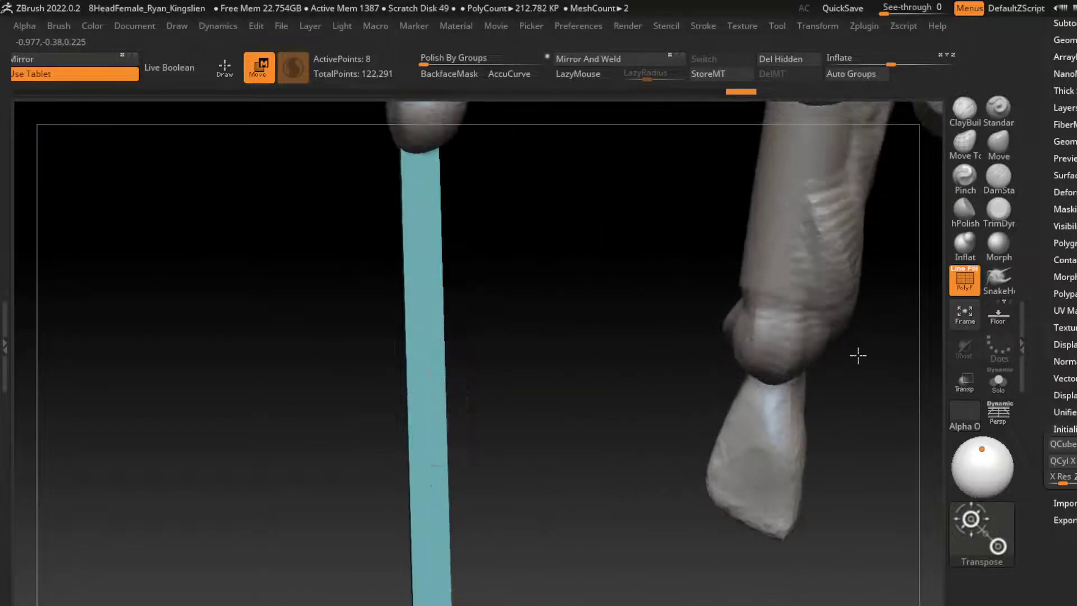
pyautogui.moveTo(856, 356); pyautogui.dragTo(663, 221)
# Step: Solo the bar, insert an edge loop near the fist and extrude a polygon from one side
pyautogui.press('q')
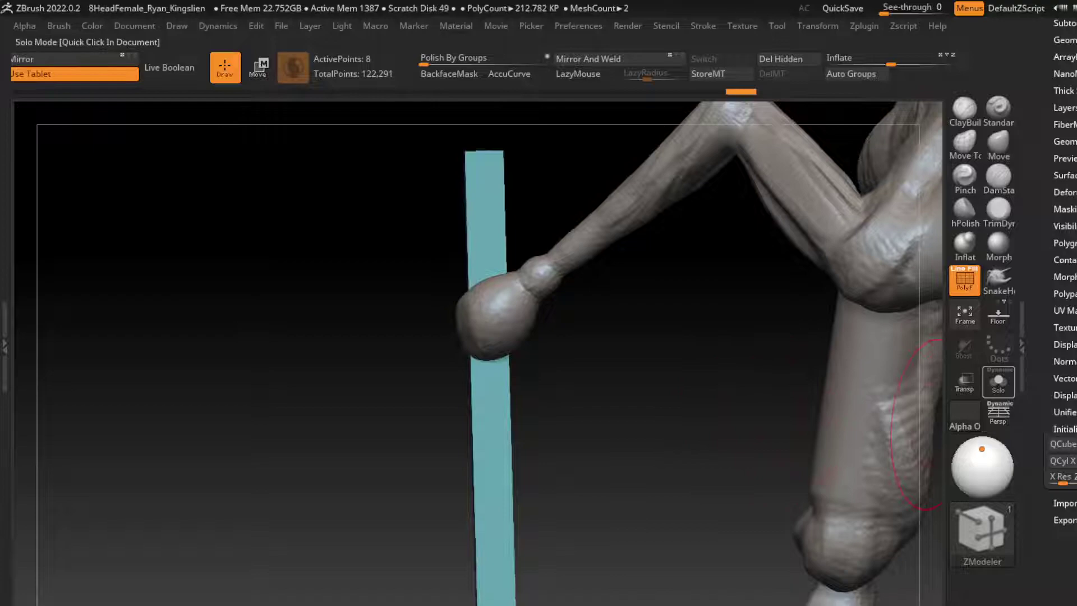
pyautogui.click(999, 382)
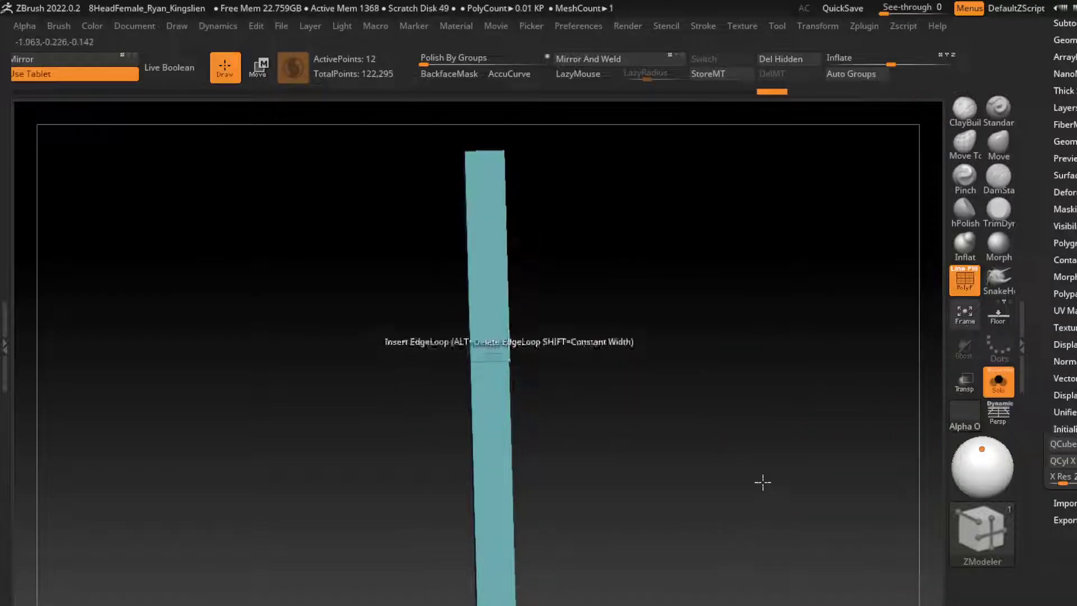
pyautogui.click(487, 341)
pyautogui.moveTo(763, 479); pyautogui.dragTo(777, 510)
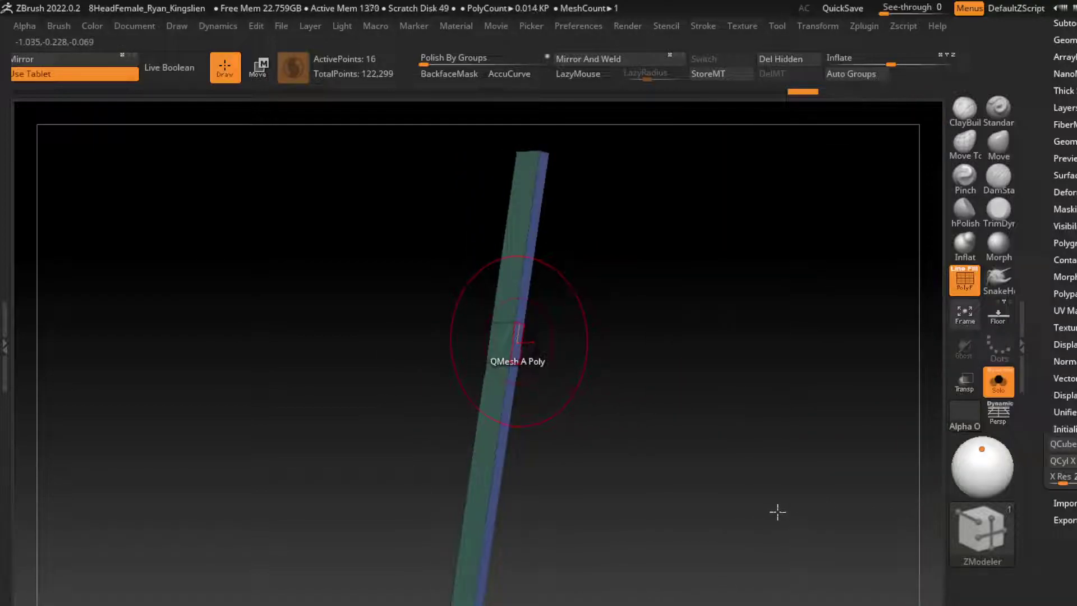
pyautogui.moveTo(517, 340); pyautogui.dragTo(584, 340)
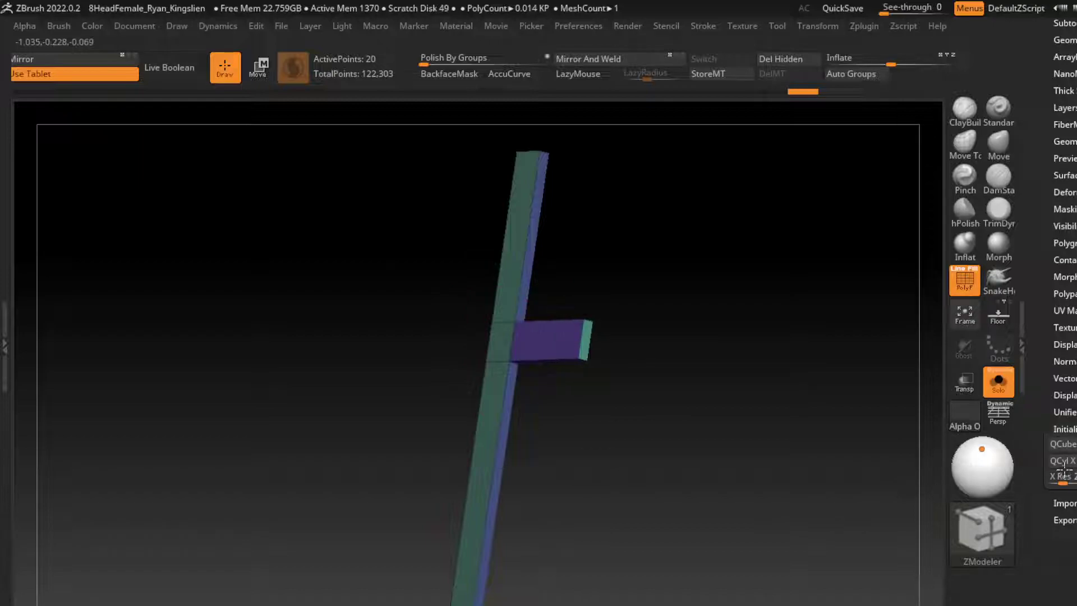
# Step: Step back and forth through the undo history to settle on the extruded block
pyautogui.hotkey('ctrl', 'z')
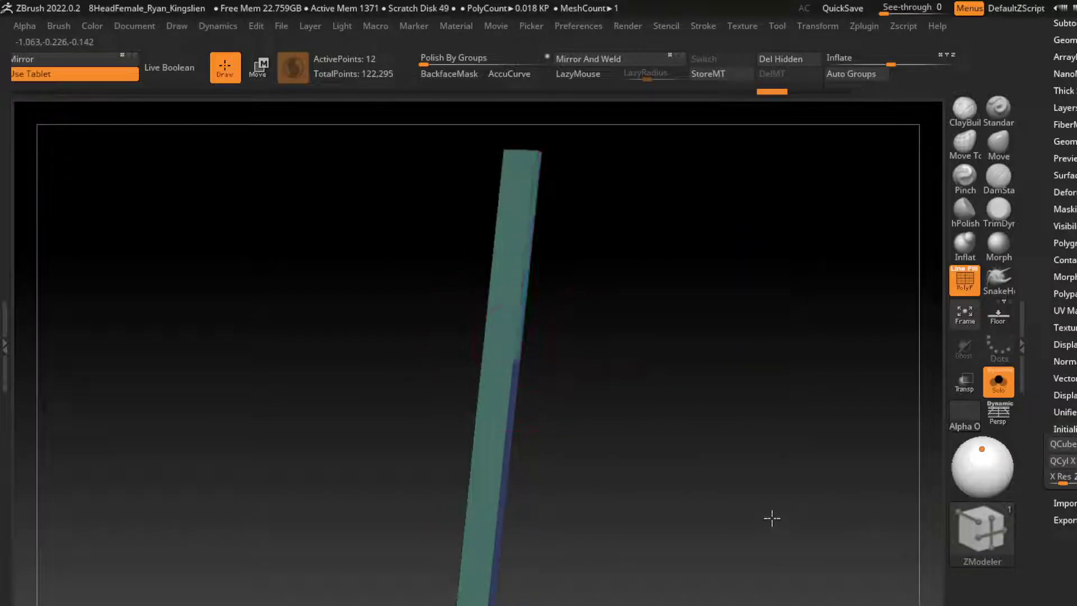
pyautogui.hotkey('ctrl', 'z')
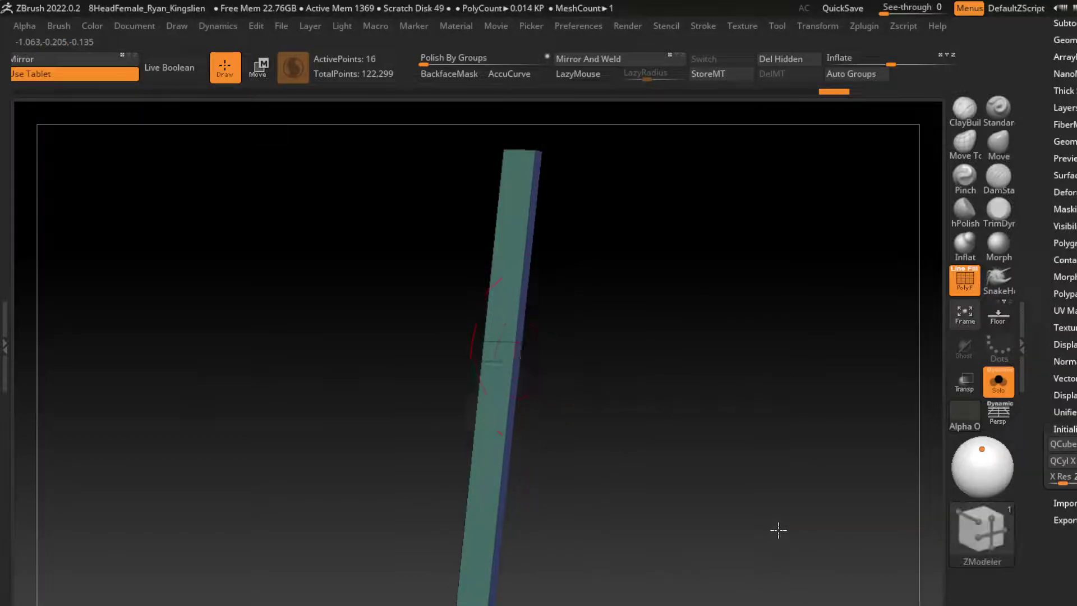
pyautogui.hotkey('ctrl', 'shift', 'z')
pyautogui.hotkey('ctrl', 'z')
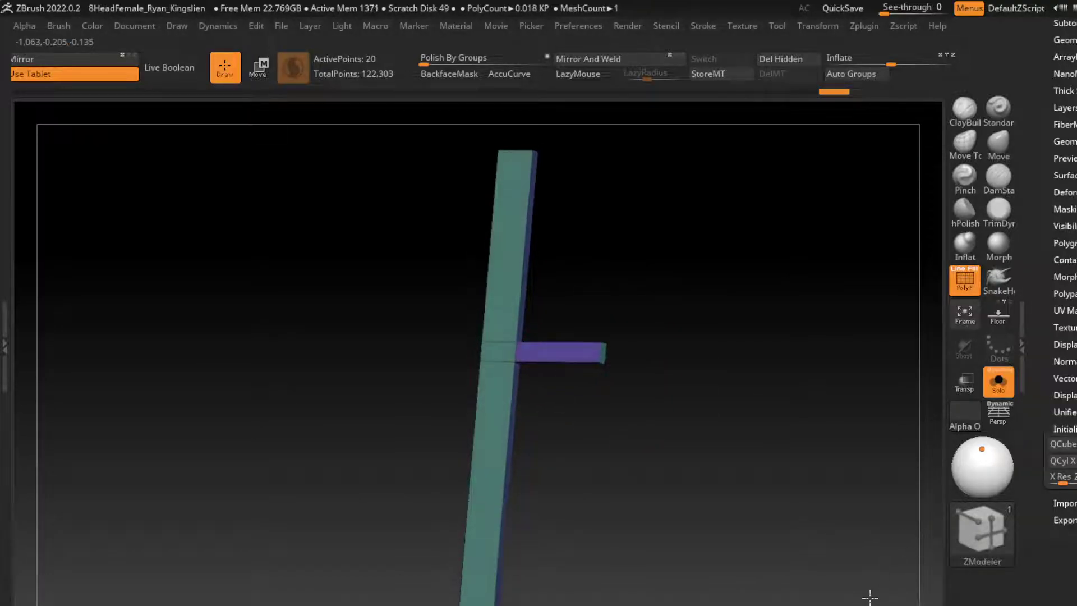
pyautogui.hotkey('ctrl', 'shift', 'z')
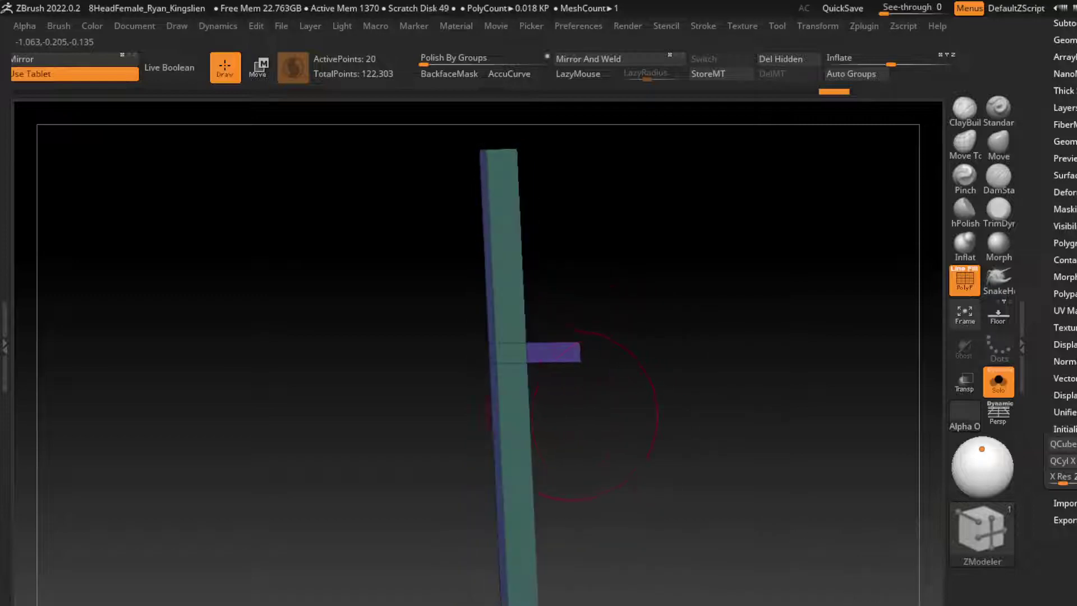
pyautogui.hotkey('ctrl', 'shift', 'z')
pyautogui.hotkey('ctrl', 'shift', 'z')
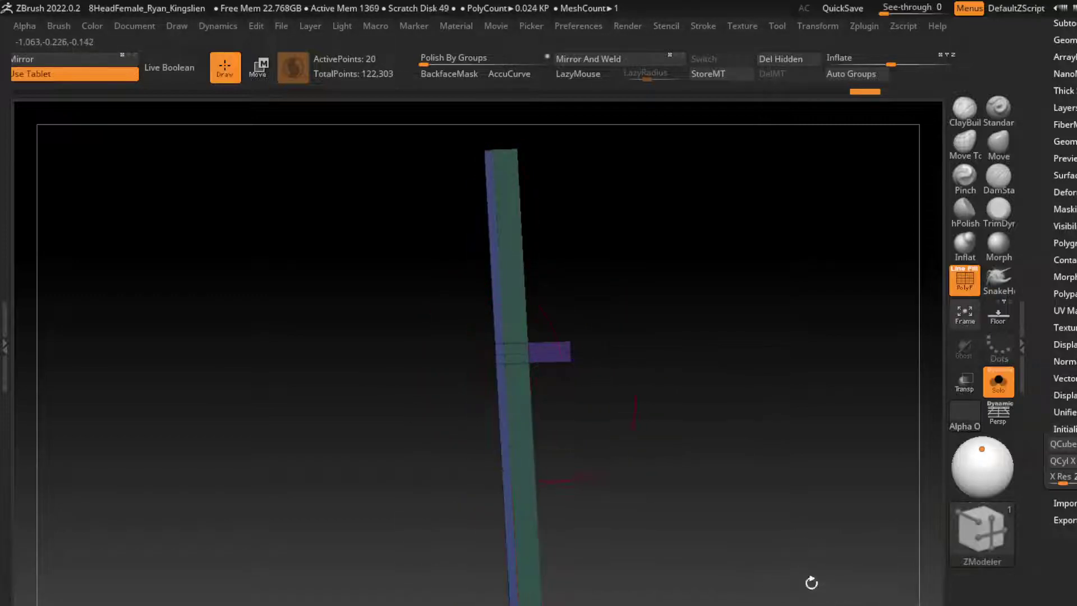
pyautogui.hotkey('ctrl', 'shift', 'z')
# Step: Extrude the crossguard out the other side, then hide polygroups and turn Solo off
pyautogui.moveTo(750, 548)
pyautogui.mouseDown()
pyautogui.moveTo(878, 505)
pyautogui.moveTo(920, 393)
pyautogui.mouseUp()
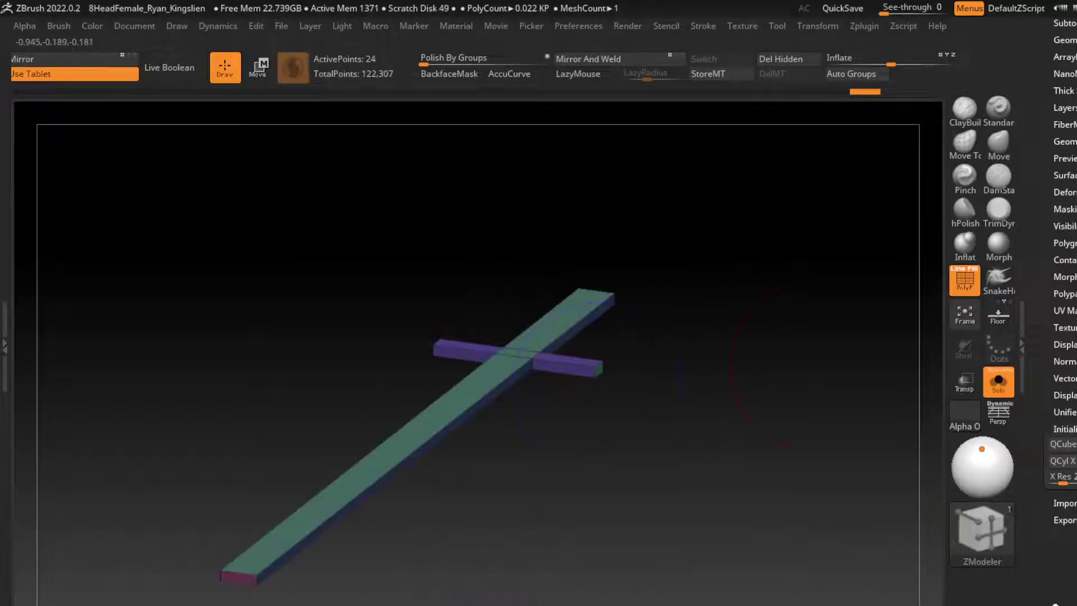
pyautogui.click(965, 279)
pyautogui.click(999, 381)
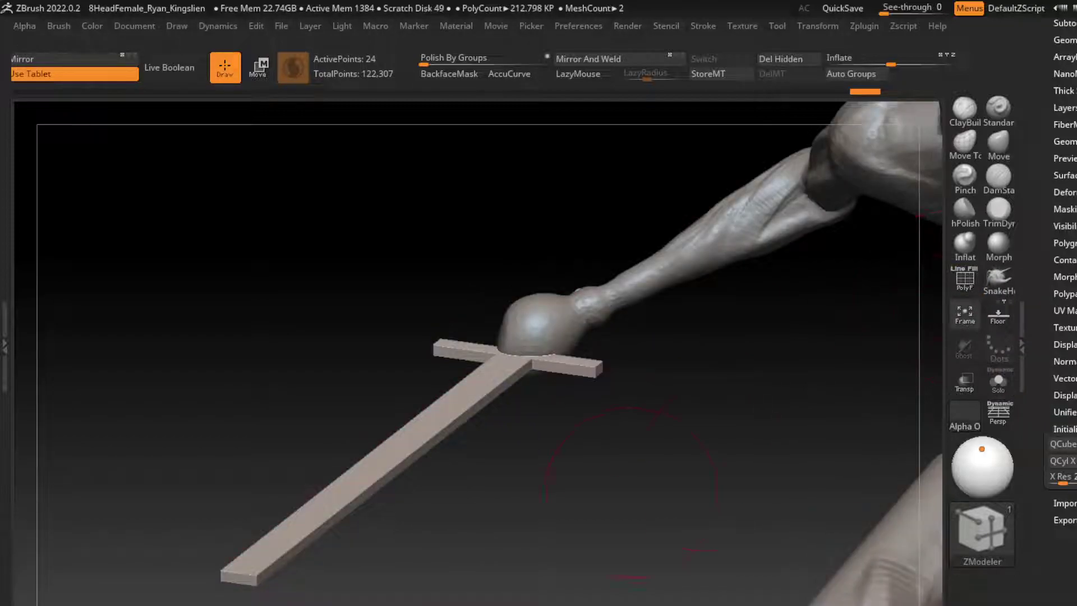
# Step: Shape the blade tip with the Transpose Move gizmo, then turn PolyF off
pyautogui.keyDown('alt'); pyautogui.moveTo(557, 427); pyautogui.dragTo(691, 314); pyautogui.keyUp('alt')
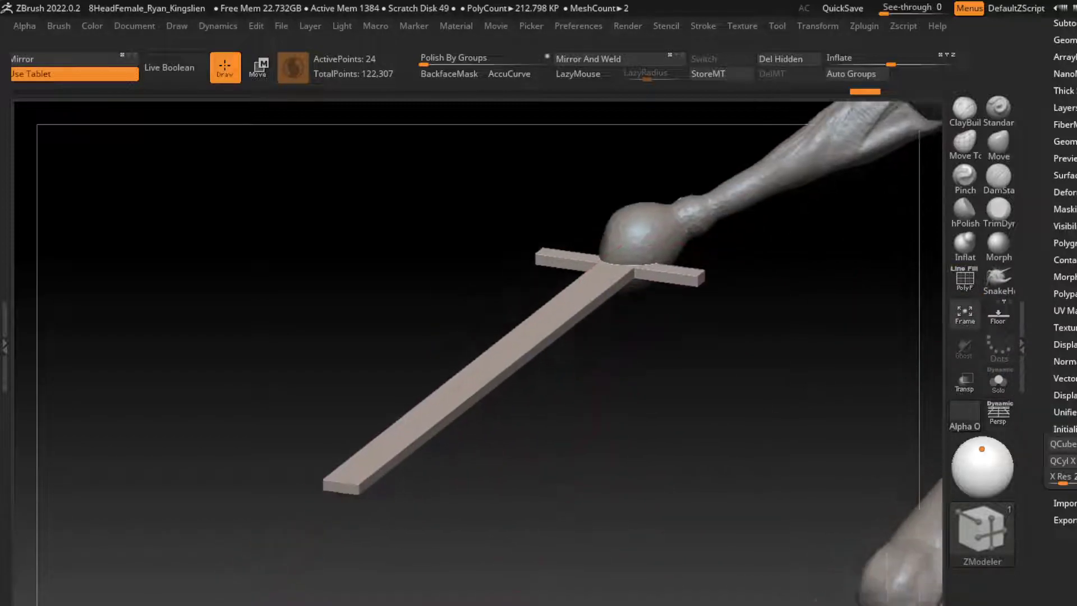
pyautogui.moveTo(463, 502); pyautogui.dragTo(1073, 513)
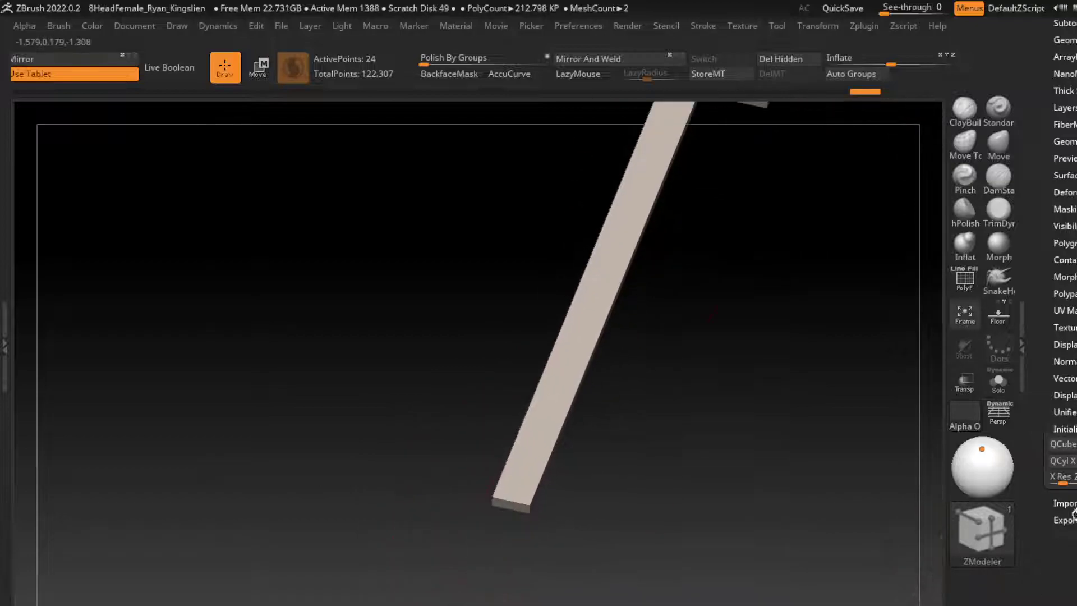
pyautogui.click(965, 278)
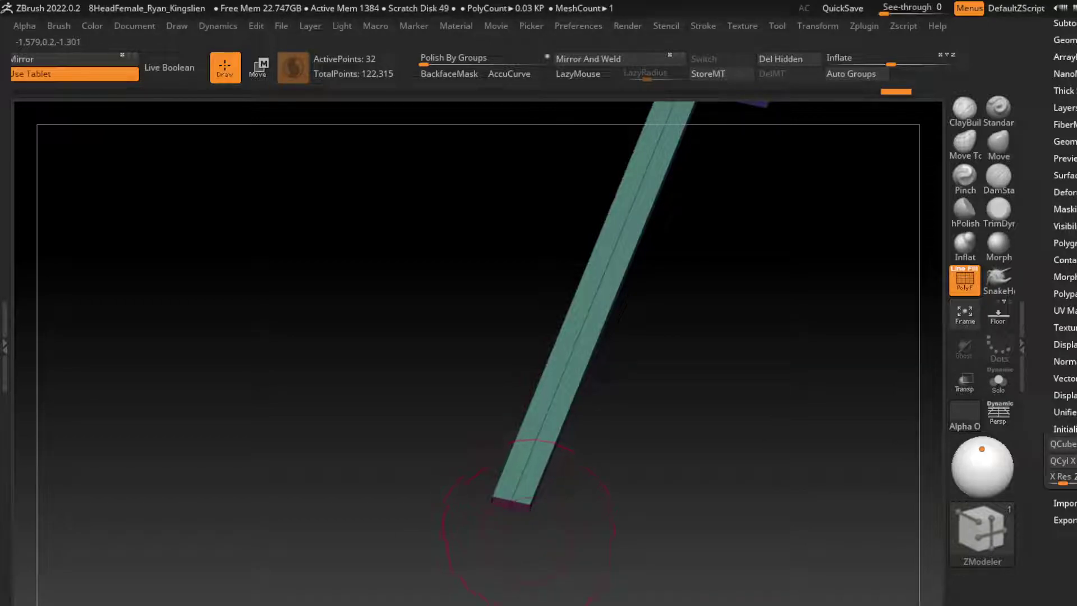
pyautogui.press('ctrl')
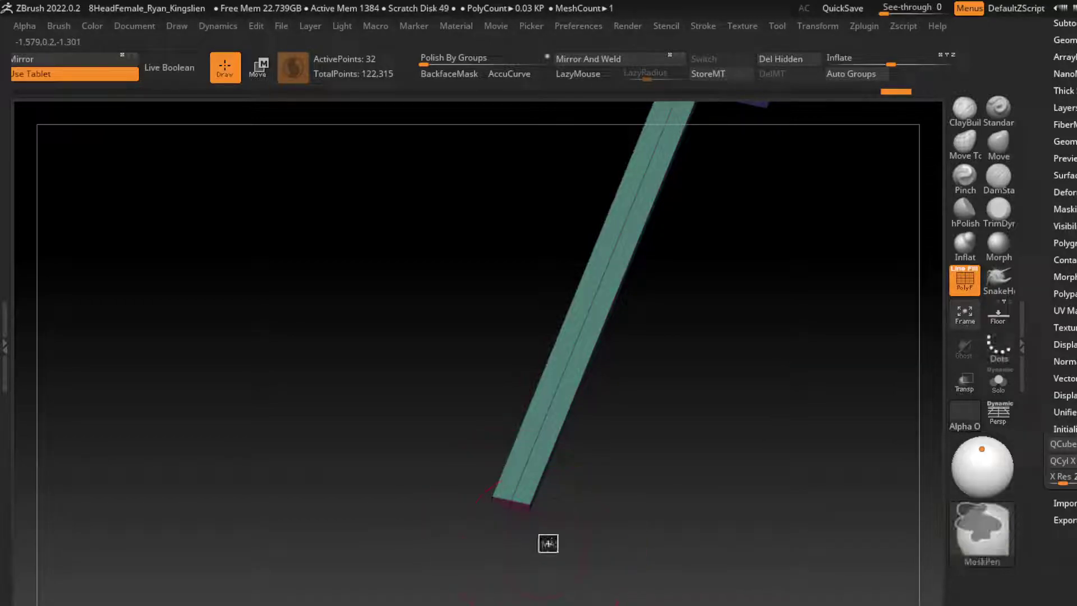
pyautogui.press('w')
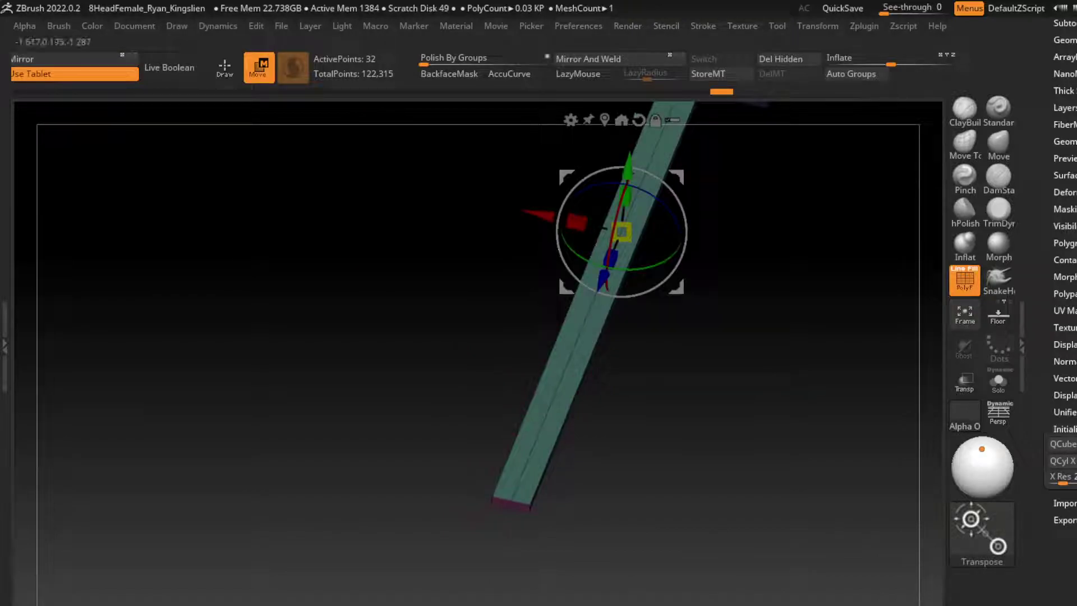
pyautogui.click(511, 499)
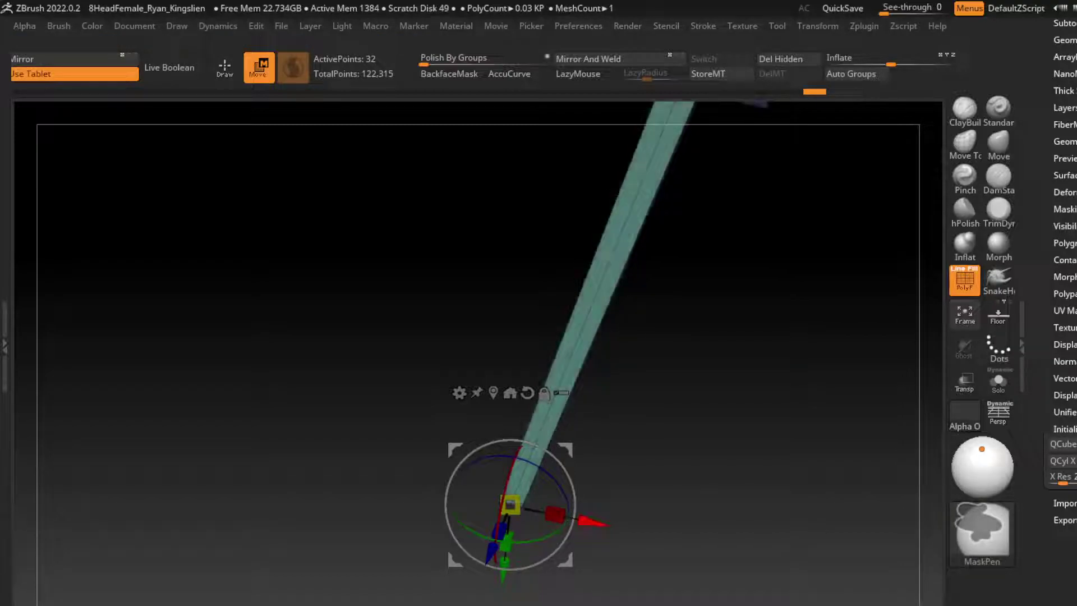
pyautogui.press('q')
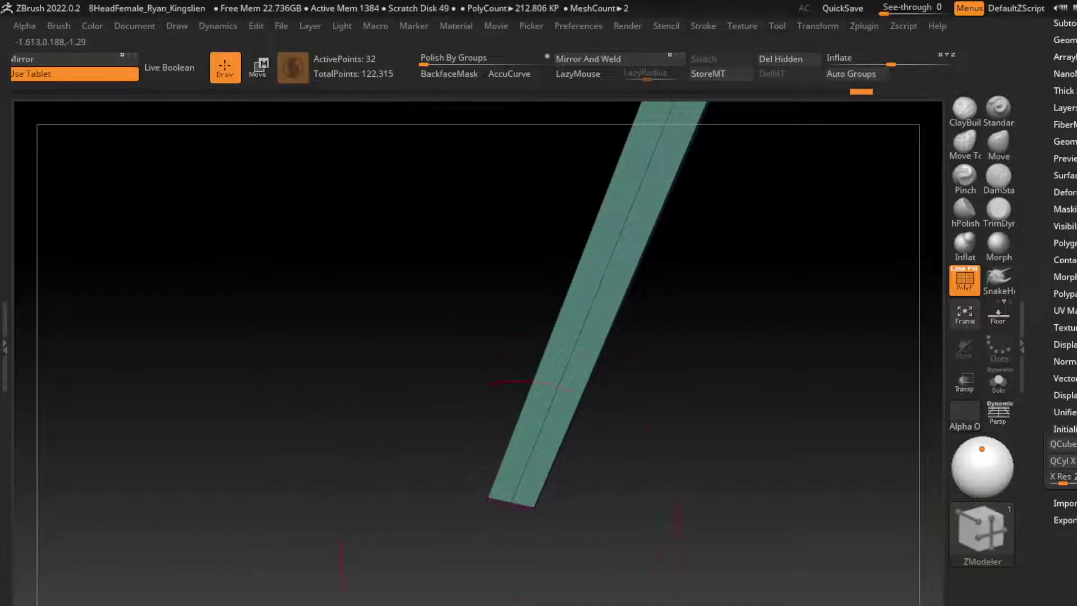
pyautogui.press('w')
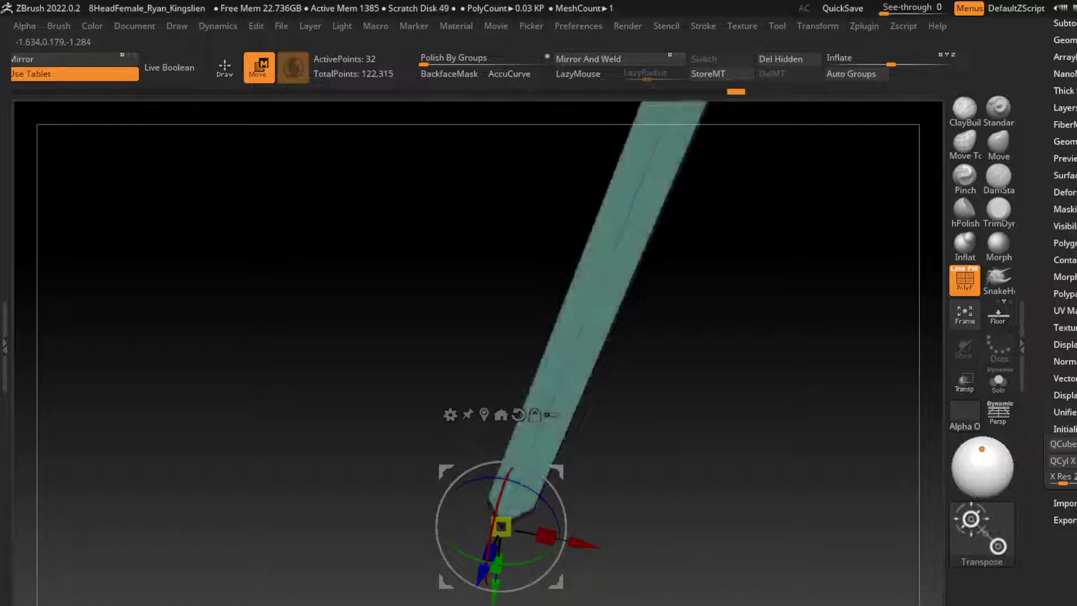
pyautogui.click(965, 279)
# Step: Frame the full figure, select the mannequin body subtool and pick the ClayBuildup brush
pyautogui.press('q')
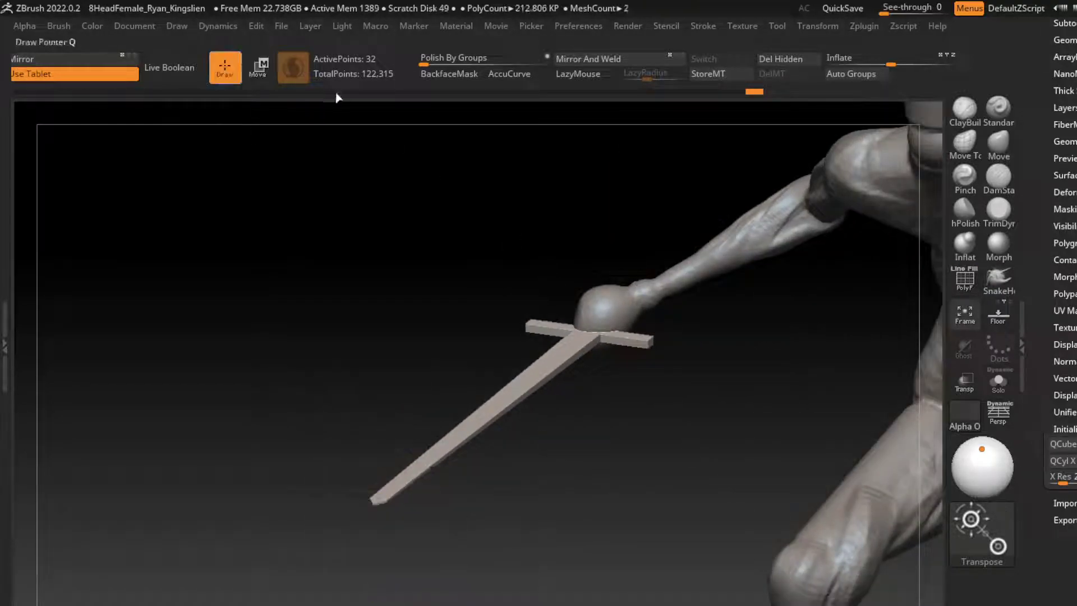
pyautogui.press('f')
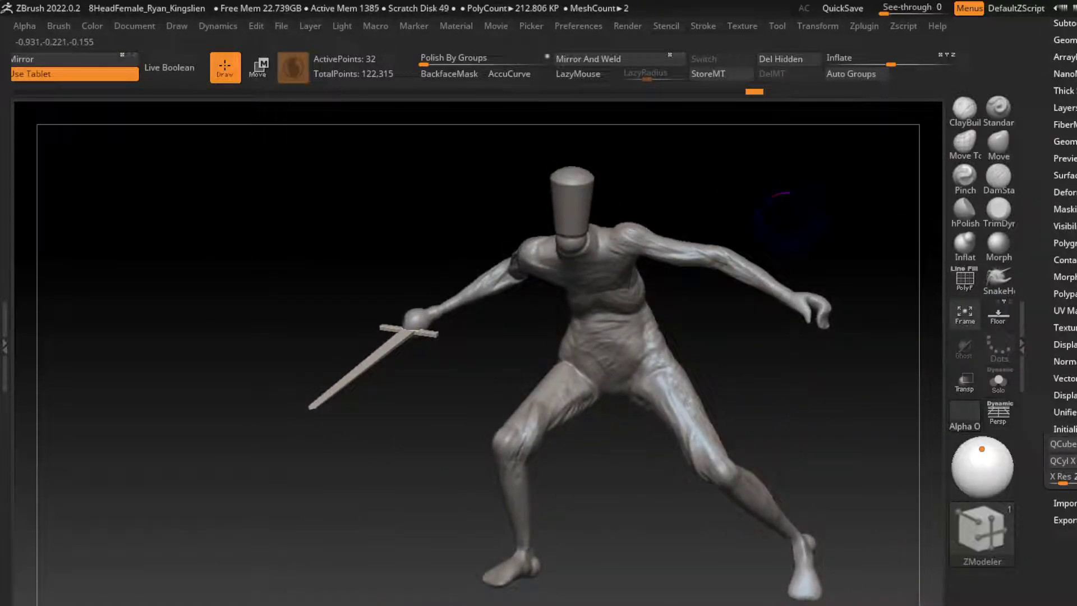
pyautogui.press('w')
pyautogui.keyDown('alt'); pyautogui.click(875, 331); pyautogui.keyUp('alt')
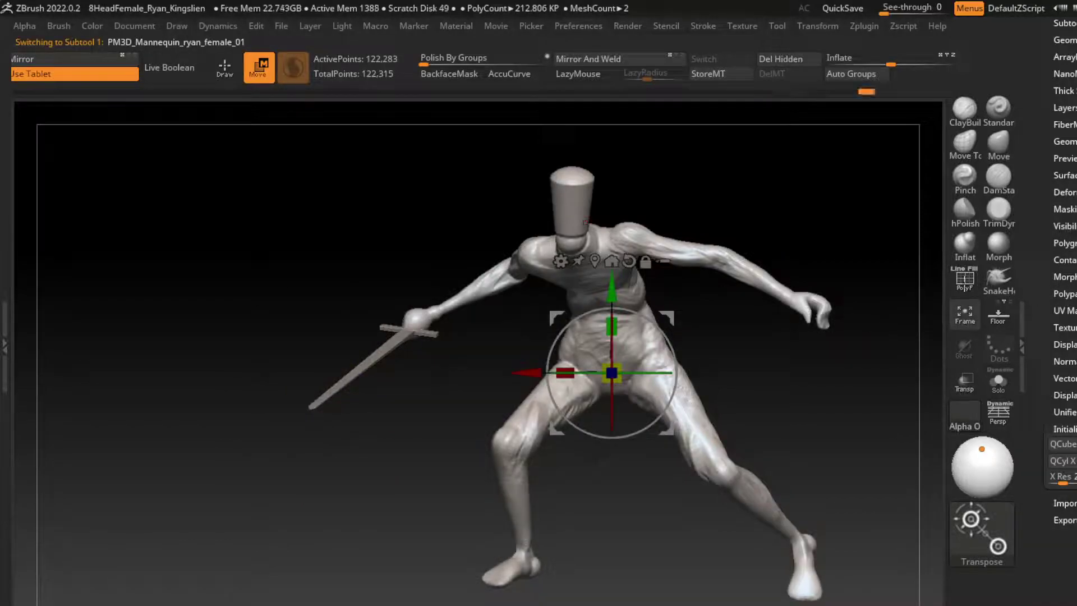
pyautogui.press('q')
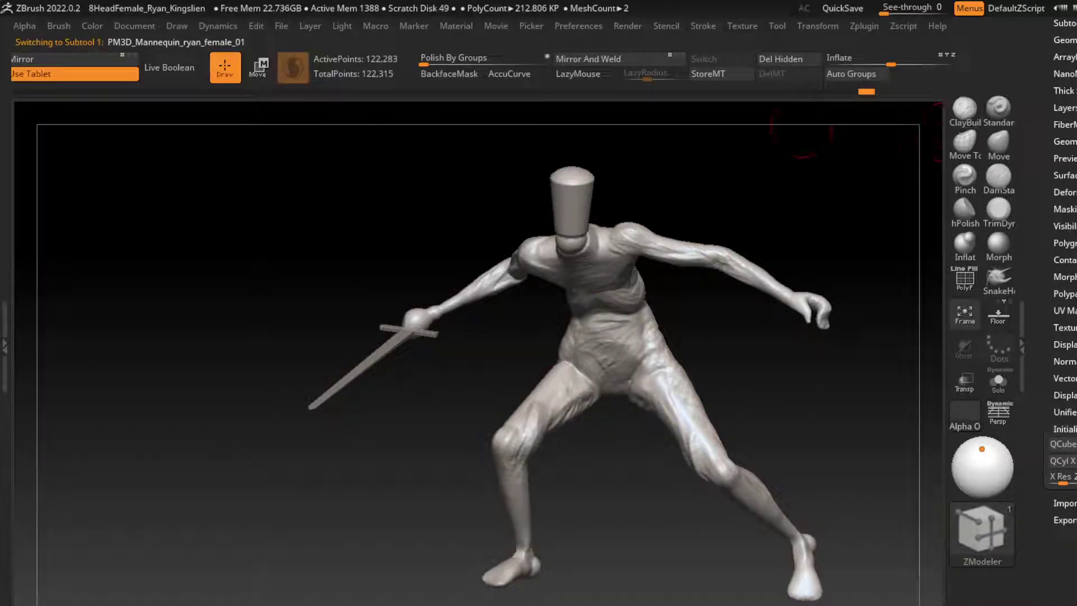
pyautogui.scroll(3, 539, 337)
pyautogui.scroll(2, 538, 337)
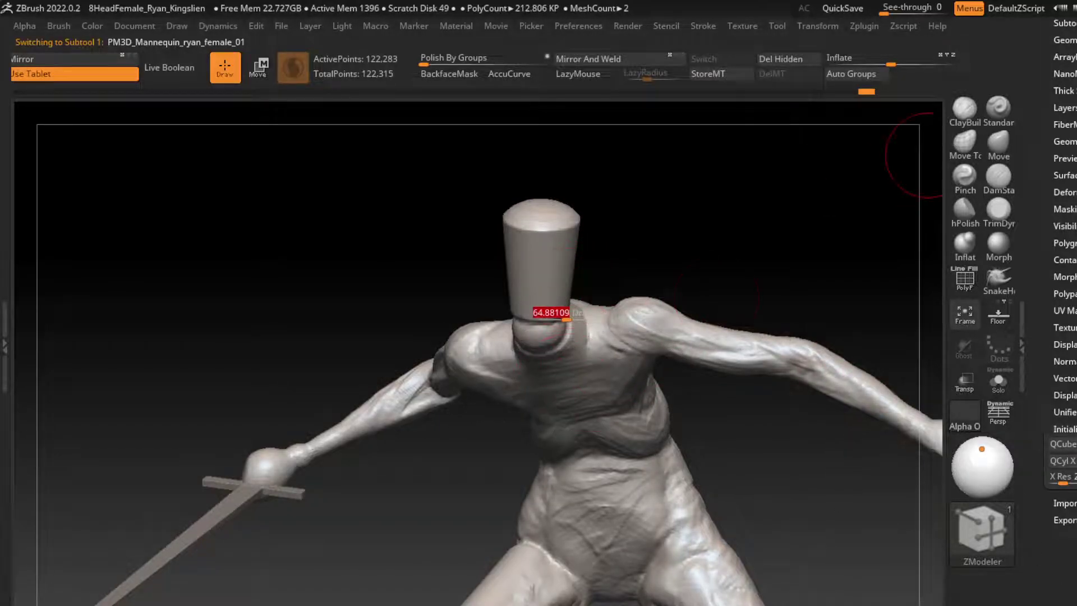
pyautogui.click(965, 109)
pyautogui.moveTo(894, 500); pyautogui.dragTo(945, 338)
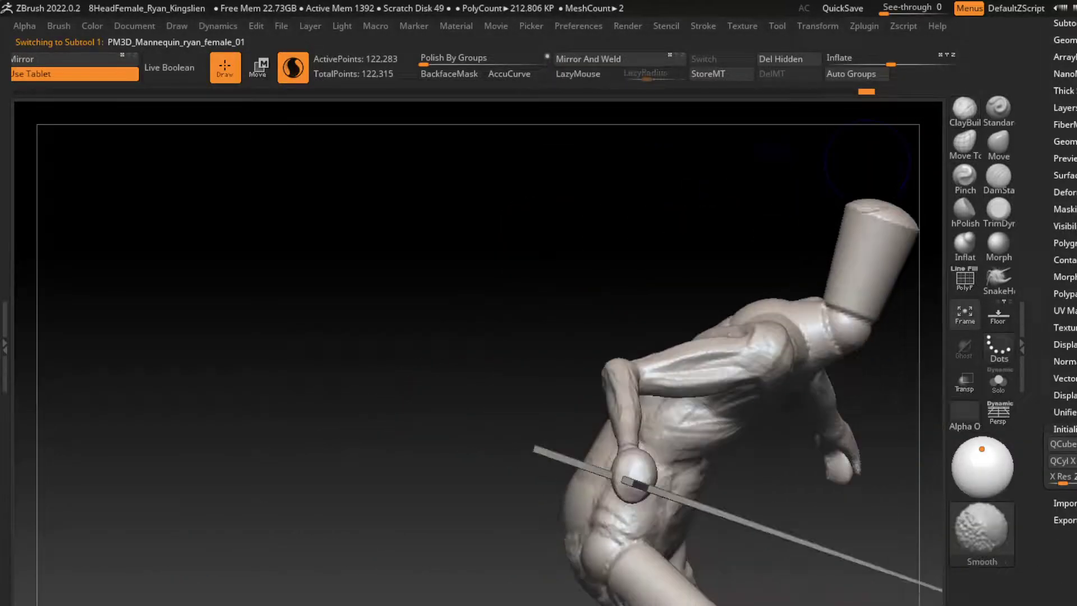
# Step: Isolate the head cylinder, stand it upright with the Transpose gizmo, then unhide the body
pyautogui.hotkey('ctrl', 'shift')
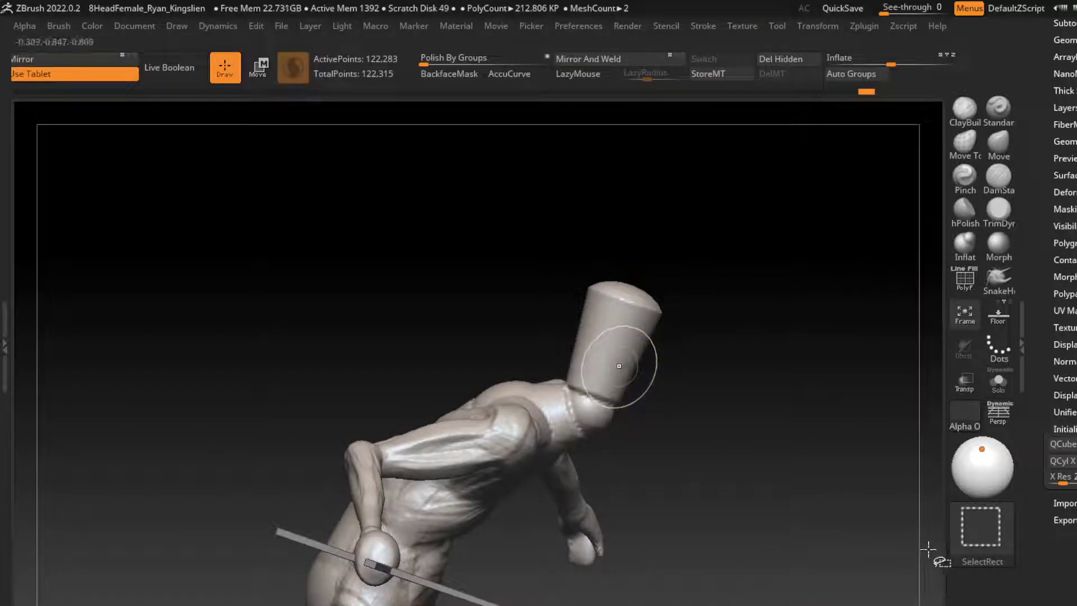
pyautogui.keyDown('ctrl'); pyautogui.keyDown('shift'); pyautogui.click(618, 358); pyautogui.keyUp('shift'); pyautogui.keyUp('ctrl')
pyautogui.press('w')
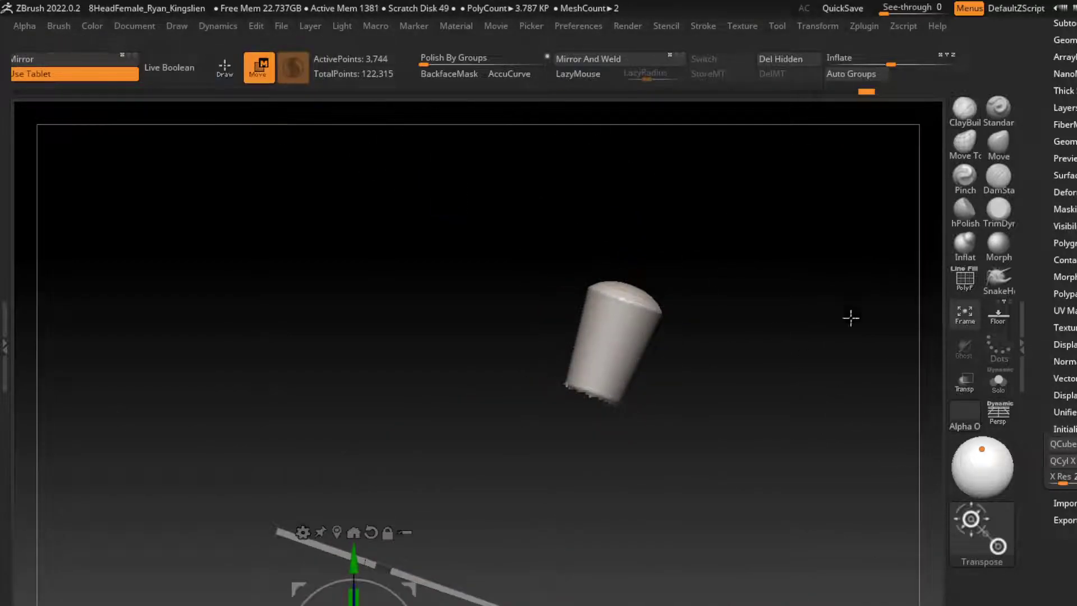
pyautogui.hotkey('ctrl', 'a')
pyautogui.keyDown('ctrl'); pyautogui.click(921, 529); pyautogui.keyUp('ctrl')
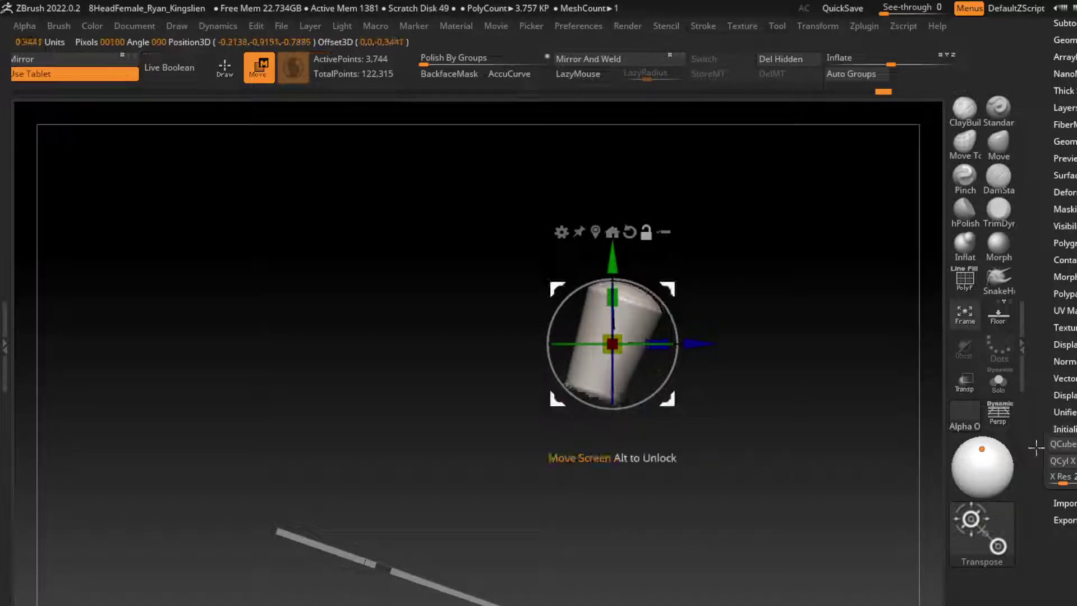
pyautogui.moveTo(910, 352)
pyautogui.keyDown('shift'); pyautogui.mouseDown()
pyautogui.moveTo(943, 530)
pyautogui.moveTo(831, 522)
pyautogui.mouseUp(); pyautogui.keyUp('shift')
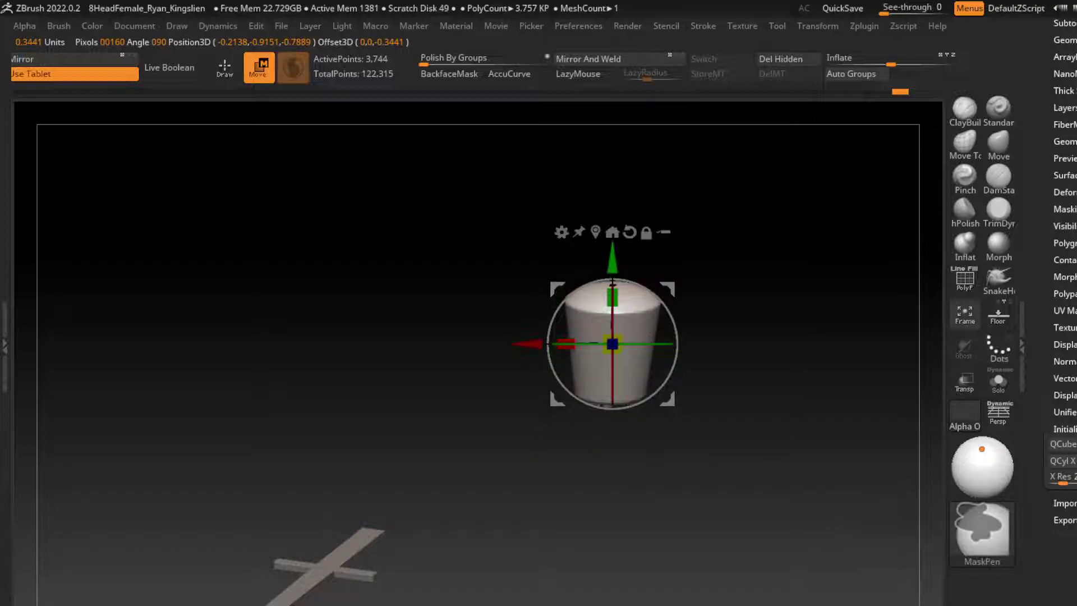
pyautogui.keyDown('ctrl'); pyautogui.keyDown('shift'); pyautogui.click(835, 521); pyautogui.keyUp('shift'); pyautogui.keyUp('ctrl')
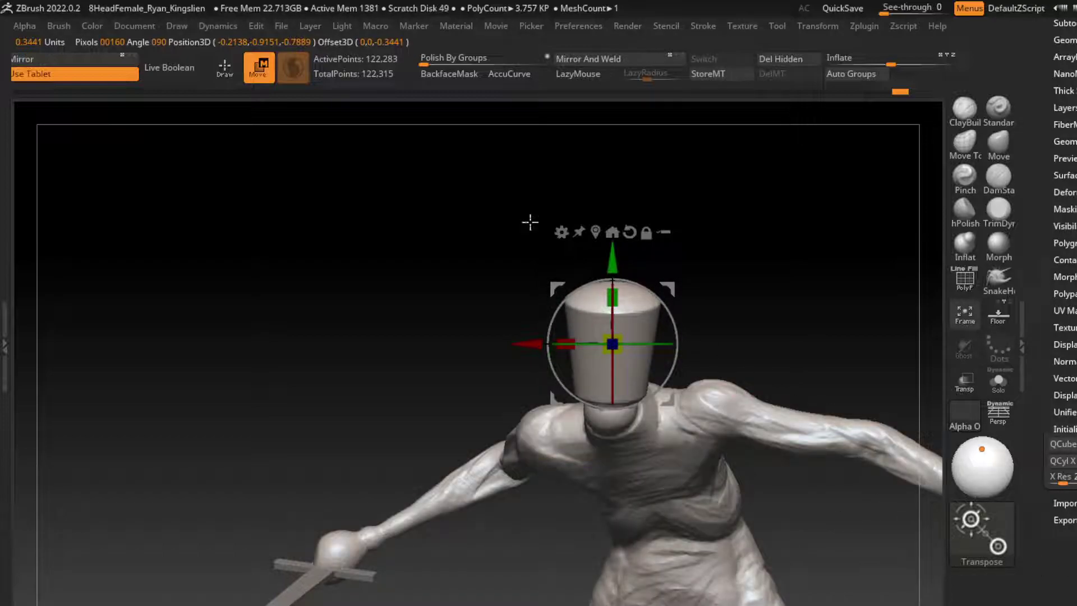
# Step: Trim the head's top edges into bevelled planes with TrimDynamic
pyautogui.press('q')
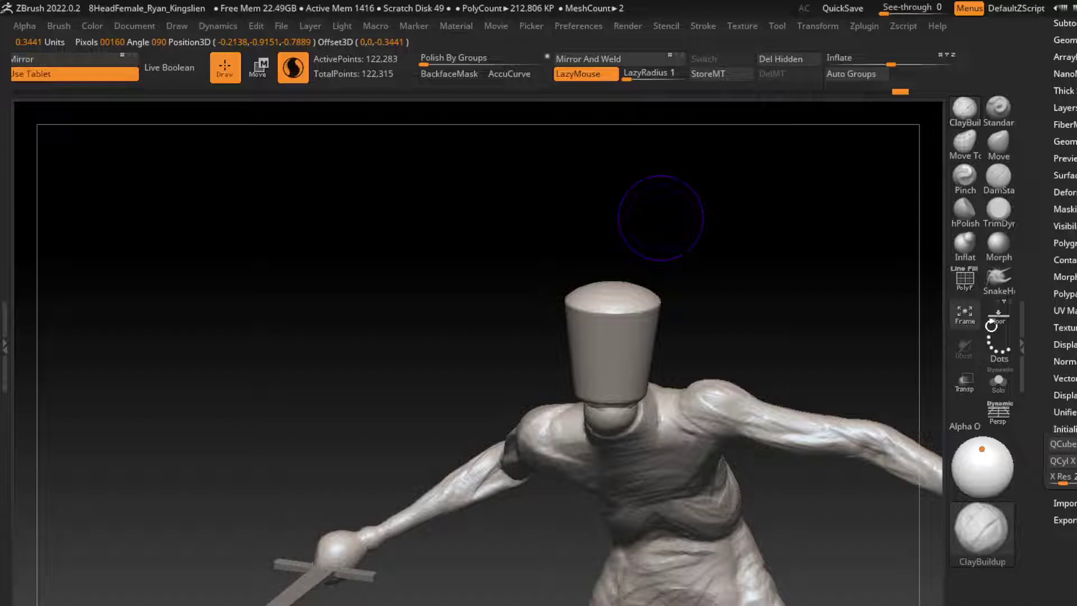
pyautogui.click(999, 208)
pyautogui.press('s')
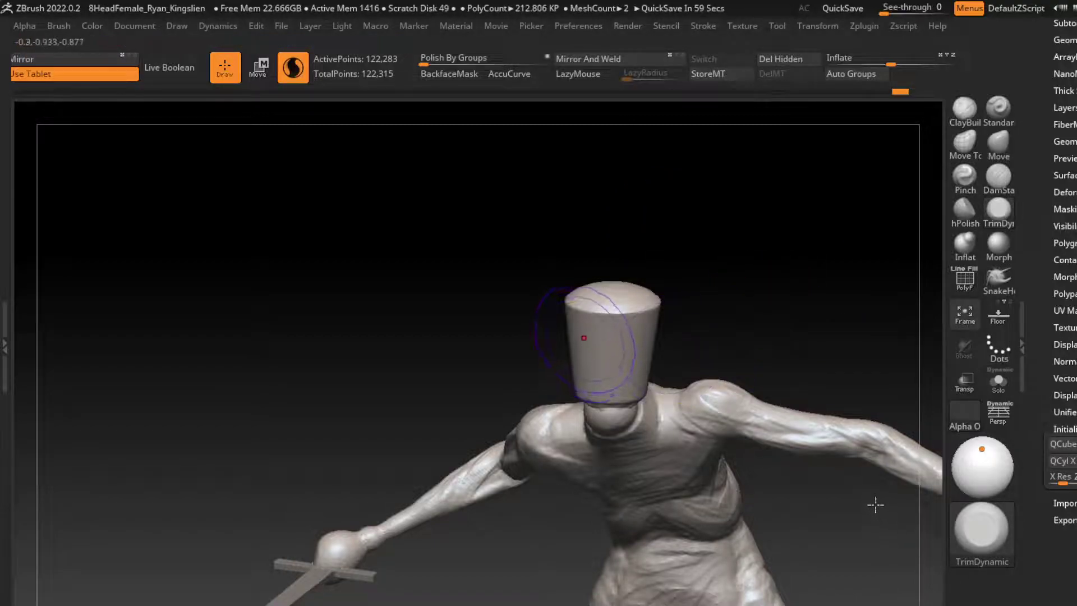
pyautogui.moveTo(606, 298); pyautogui.dragTo(575, 304)
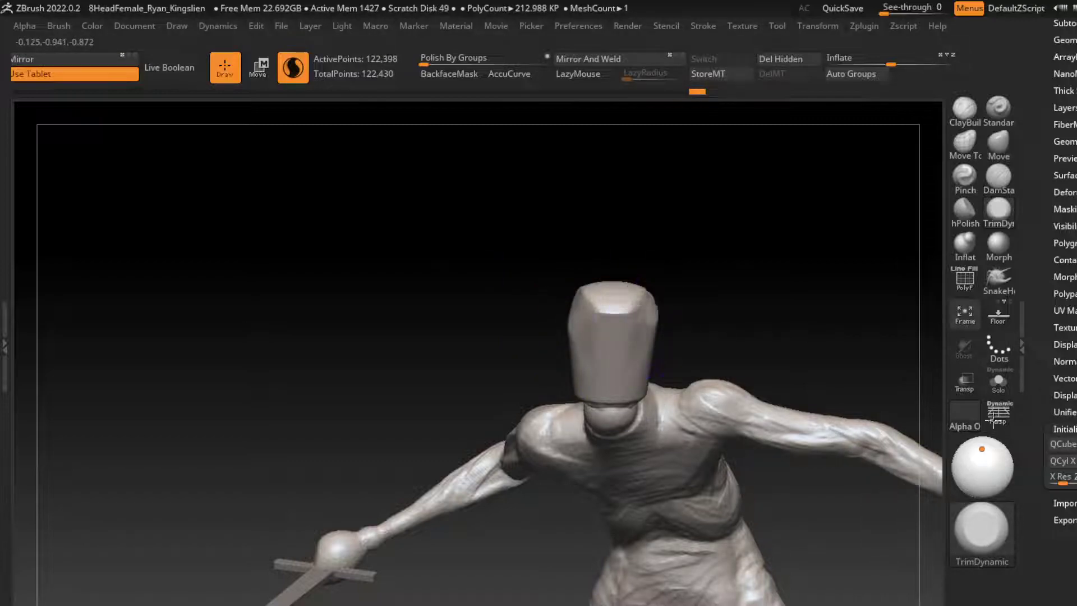
pyautogui.moveTo(653, 370); pyautogui.dragTo(650, 303)
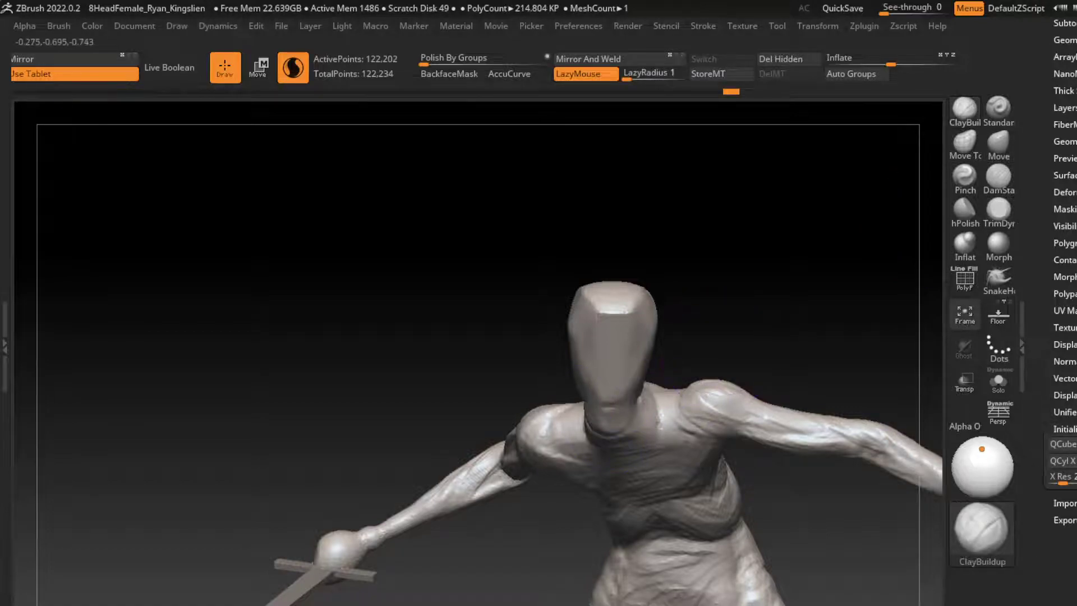
# Step: Build up the neck with ClayBuildup and carve a crease into it with DamStandard
pyautogui.moveTo(595, 429)
pyautogui.mouseDown()
pyautogui.moveTo(637, 429)
pyautogui.moveTo(584, 406)
pyautogui.mouseUp()
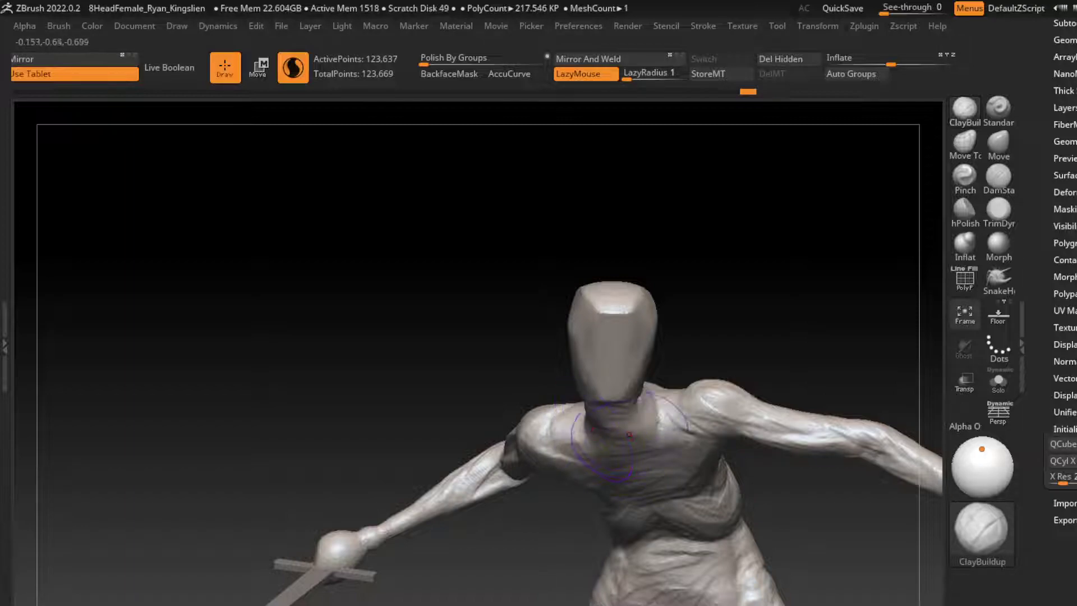
pyautogui.moveTo(630, 435); pyautogui.dragTo(651, 429)
pyautogui.click(999, 177)
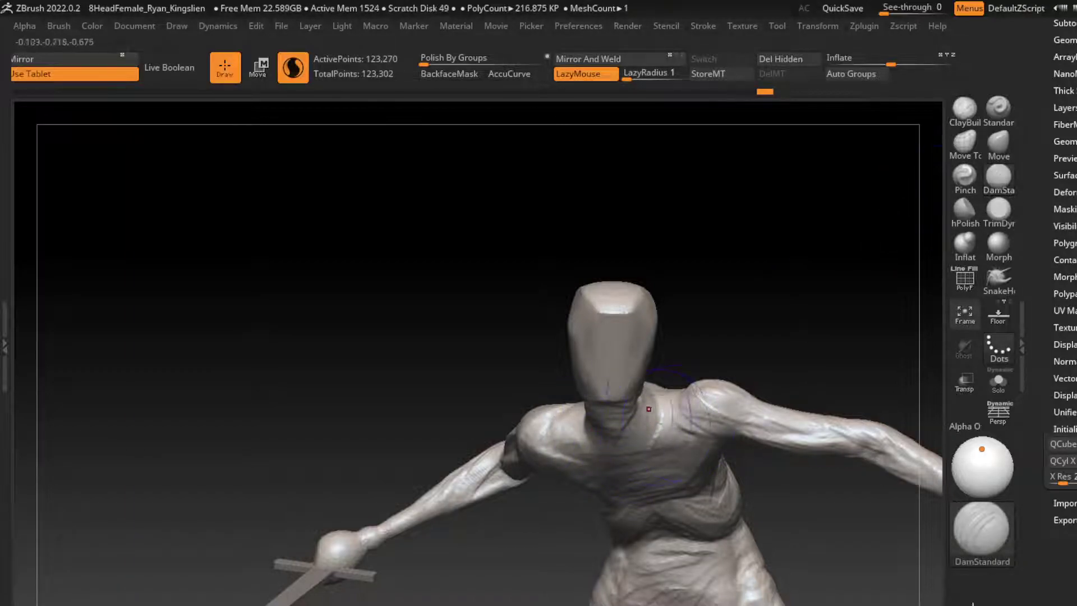
pyautogui.moveTo(644, 415); pyautogui.dragTo(624, 491)
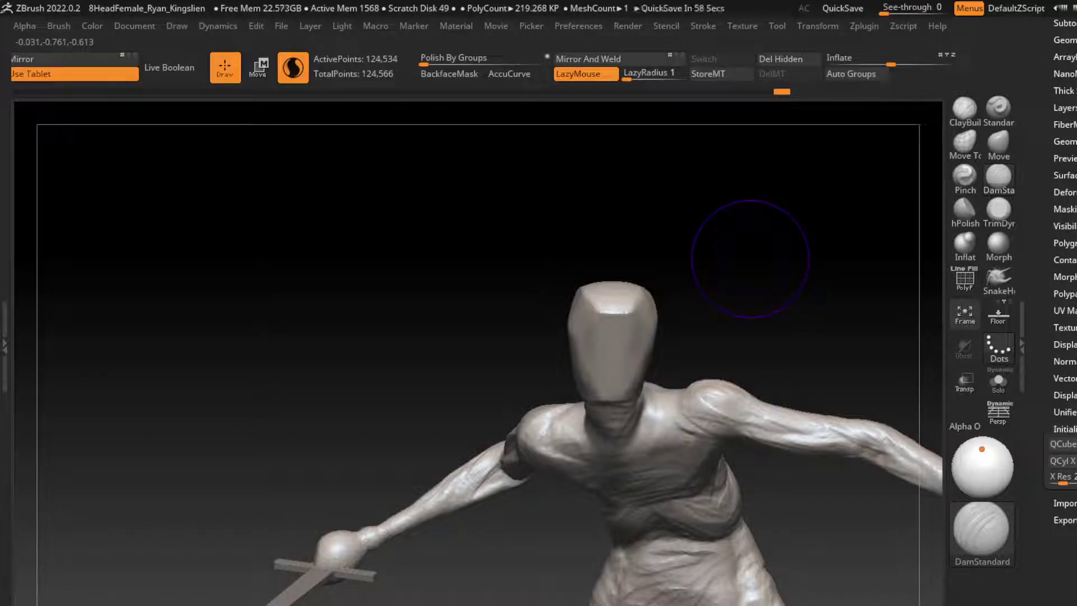
# Step: Add ClayBuildup strokes to the chest and smooth the neck and upper chest
pyautogui.moveTo(731, 250)
pyautogui.mouseDown()
pyautogui.moveTo(942, 147)
pyautogui.moveTo(729, 280)
pyautogui.mouseUp()
pyautogui.click(964, 109)
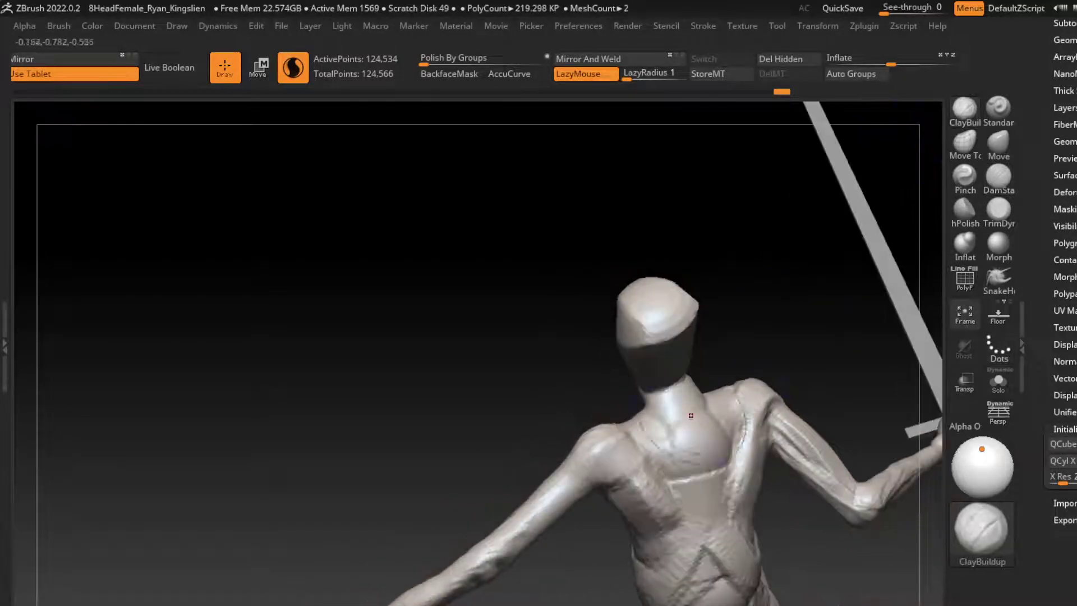
pyautogui.moveTo(690, 404)
pyautogui.mouseDown()
pyautogui.moveTo(622, 460)
pyautogui.moveTo(800, 374)
pyautogui.moveTo(695, 418)
pyautogui.mouseUp()
pyautogui.moveTo(813, 253)
pyautogui.mouseDown()
pyautogui.moveTo(880, 233)
pyautogui.moveTo(822, 298)
pyautogui.mouseUp()
pyautogui.moveTo(833, 188); pyautogui.dragTo(778, 284)
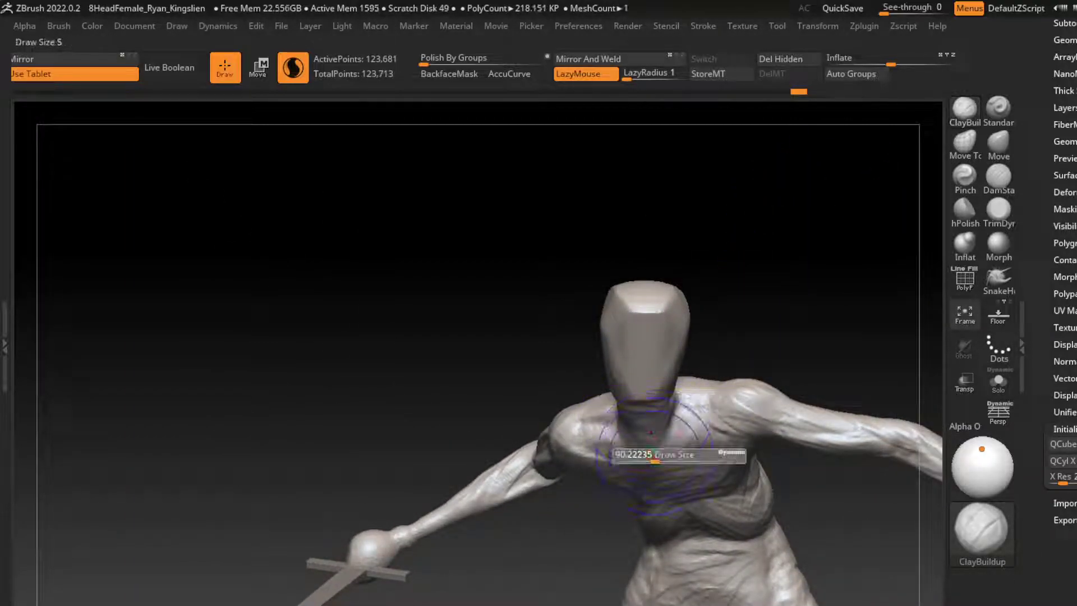
pyautogui.moveTo(729, 449)
pyautogui.keyDown('shift'); pyautogui.mouseDown()
pyautogui.moveTo(622, 425)
pyautogui.moveTo(646, 449)
pyautogui.moveTo(665, 423)
pyautogui.mouseUp(); pyautogui.keyUp('shift')
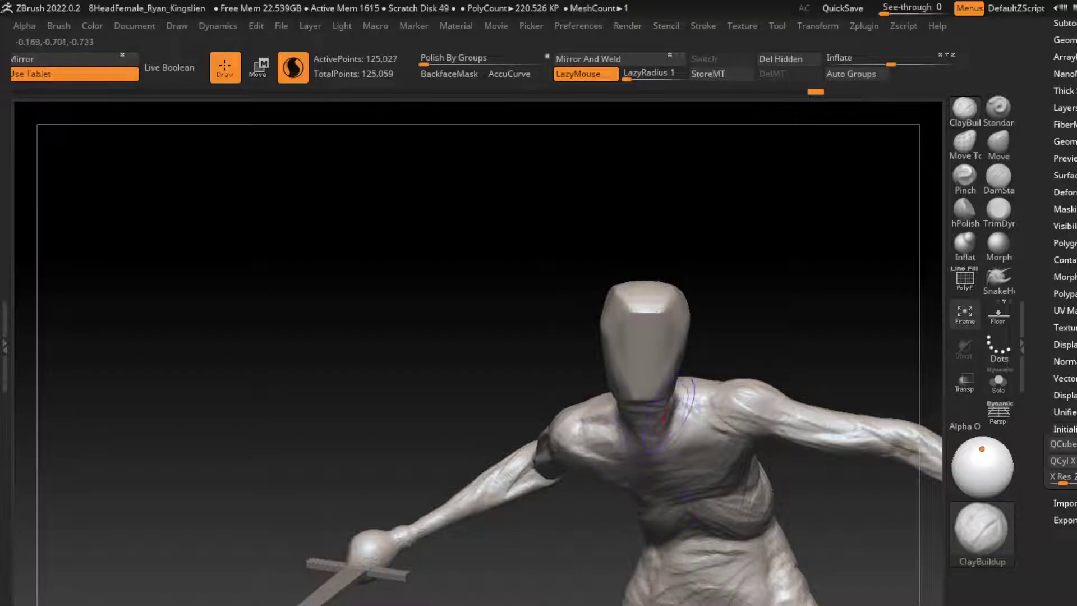
pyautogui.moveTo(649, 506); pyautogui.dragTo(724, 266)
# Step: Pull the top of the head wider and taller with a large Move brush
pyautogui.press('s')
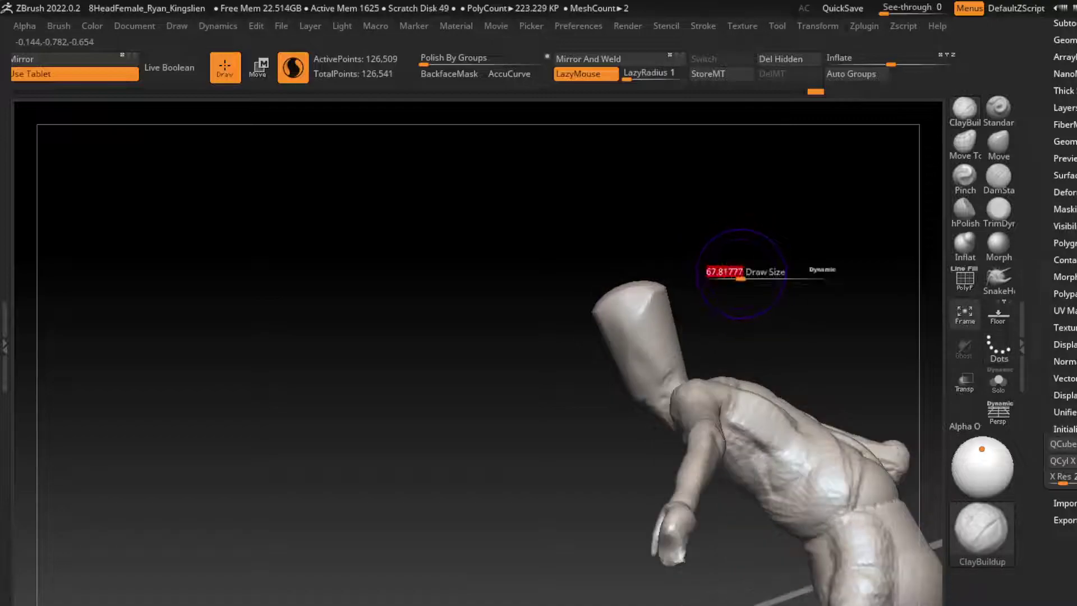
pyautogui.press('b')
pyautogui.press('m')
pyautogui.press('v')
pyautogui.moveTo(642, 248); pyautogui.dragTo(659, 264)
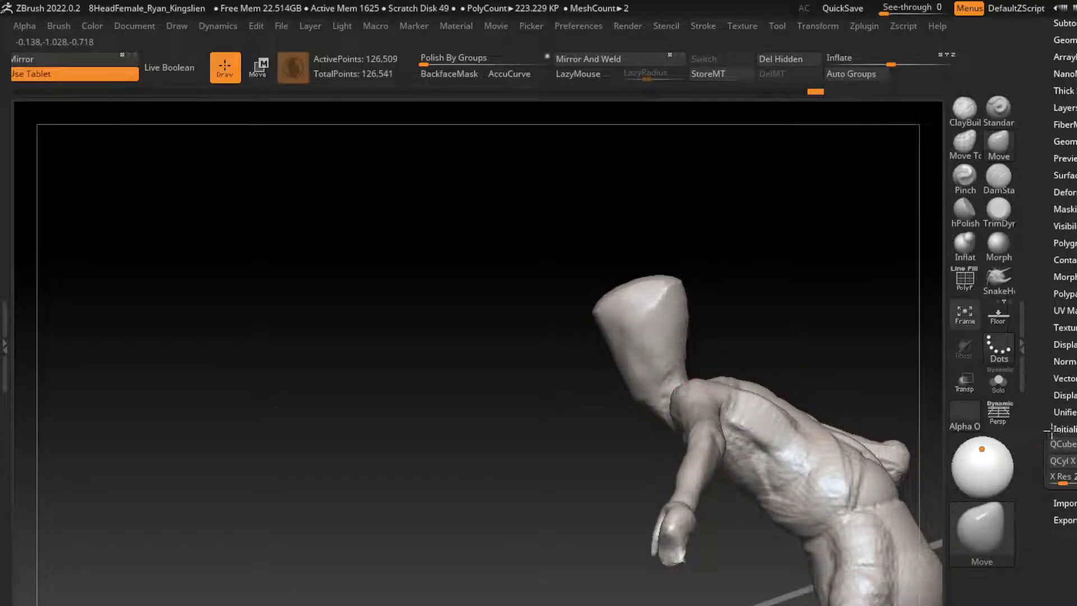
pyautogui.press('s')
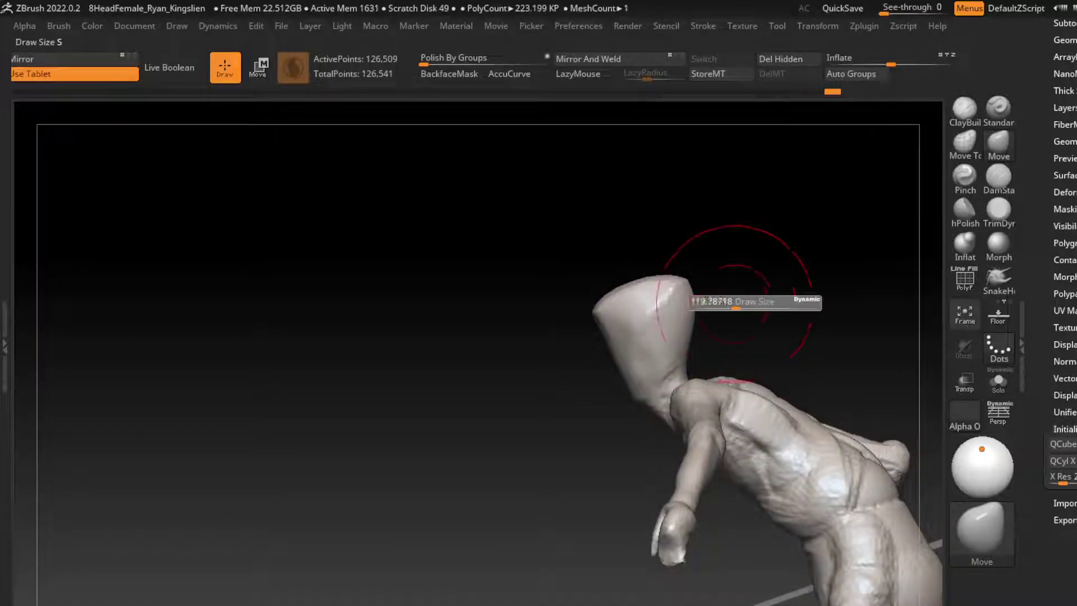
pyautogui.moveTo(561, 314); pyautogui.dragTo(645, 303)
# Step: Build up clay across the chest with ClayBuildup strokes
pyautogui.click(964, 108)
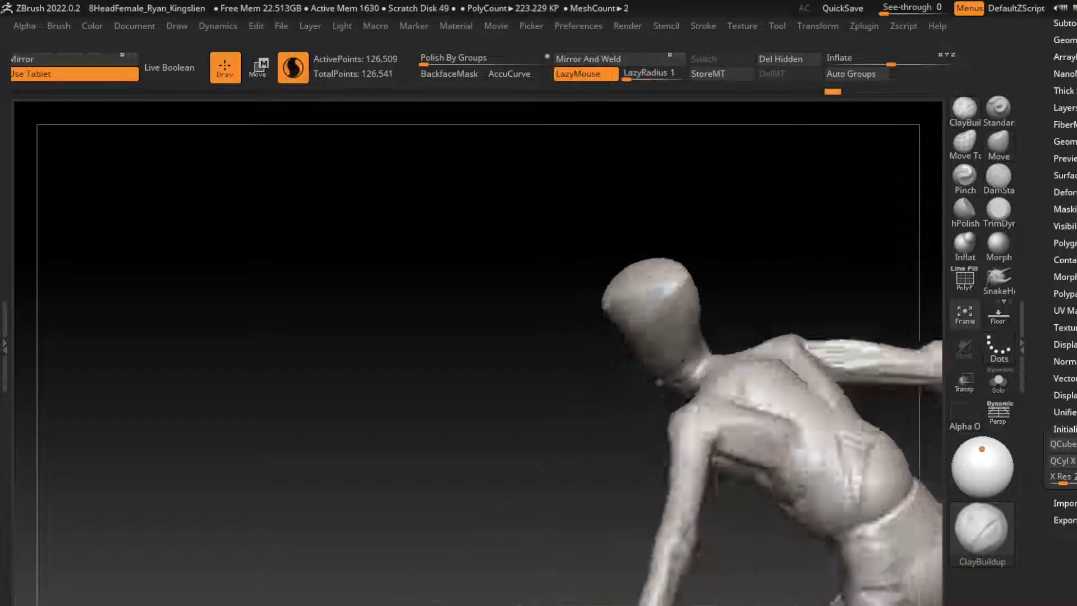
pyautogui.moveTo(561, 393); pyautogui.dragTo(727, 351)
pyautogui.moveTo(280, 337); pyautogui.dragTo(393, 314)
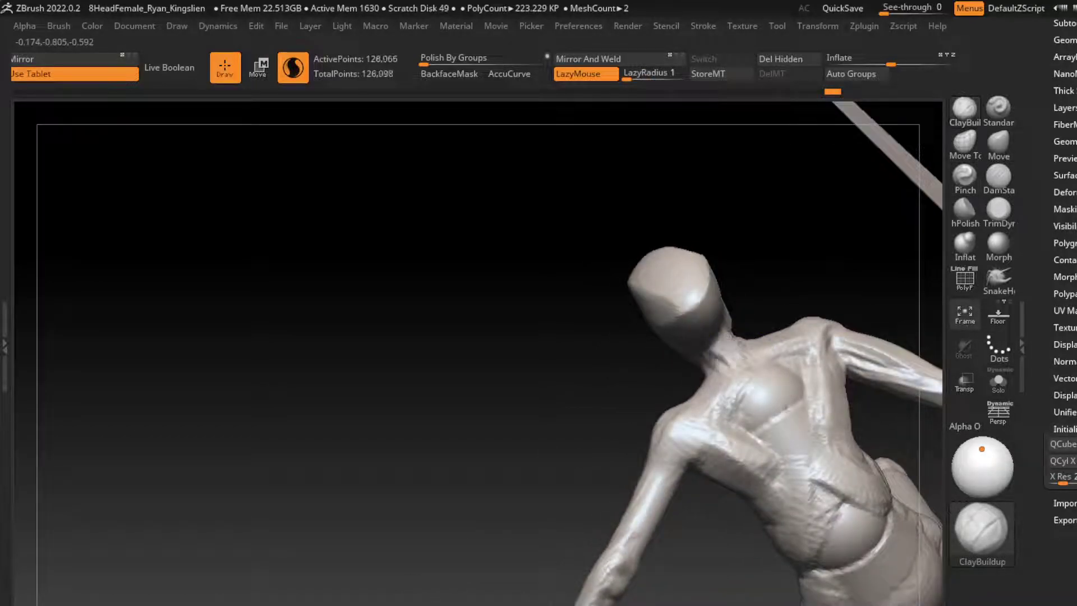
pyautogui.moveTo(281, 337); pyautogui.dragTo(449, 336)
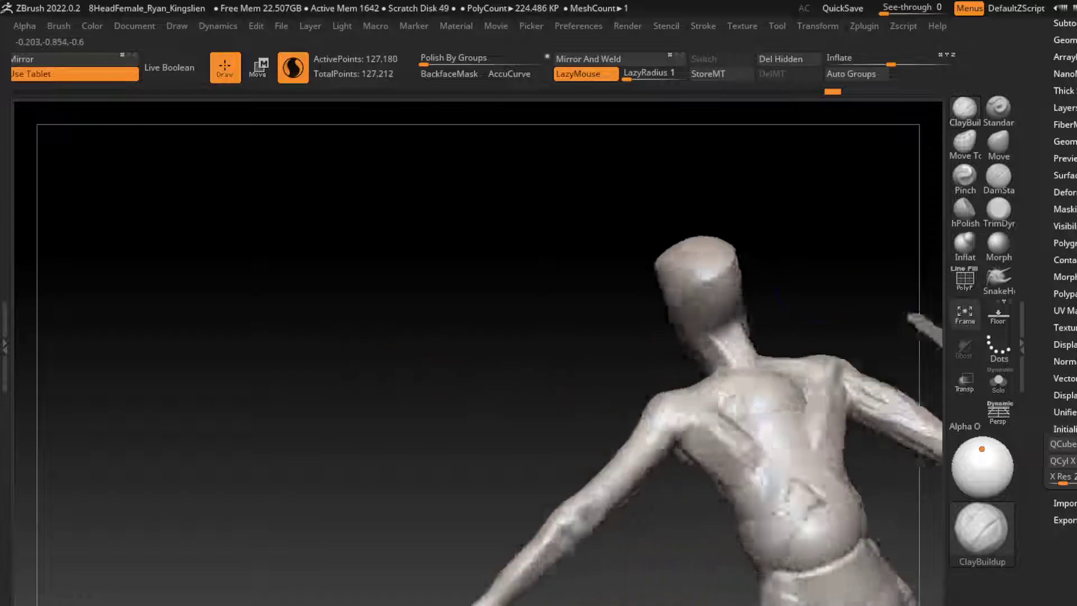
pyautogui.moveTo(505, 281); pyautogui.dragTo(617, 269)
pyautogui.moveTo(771, 241)
pyautogui.mouseDown()
pyautogui.moveTo(874, 279)
pyautogui.moveTo(826, 281)
pyautogui.mouseUp()
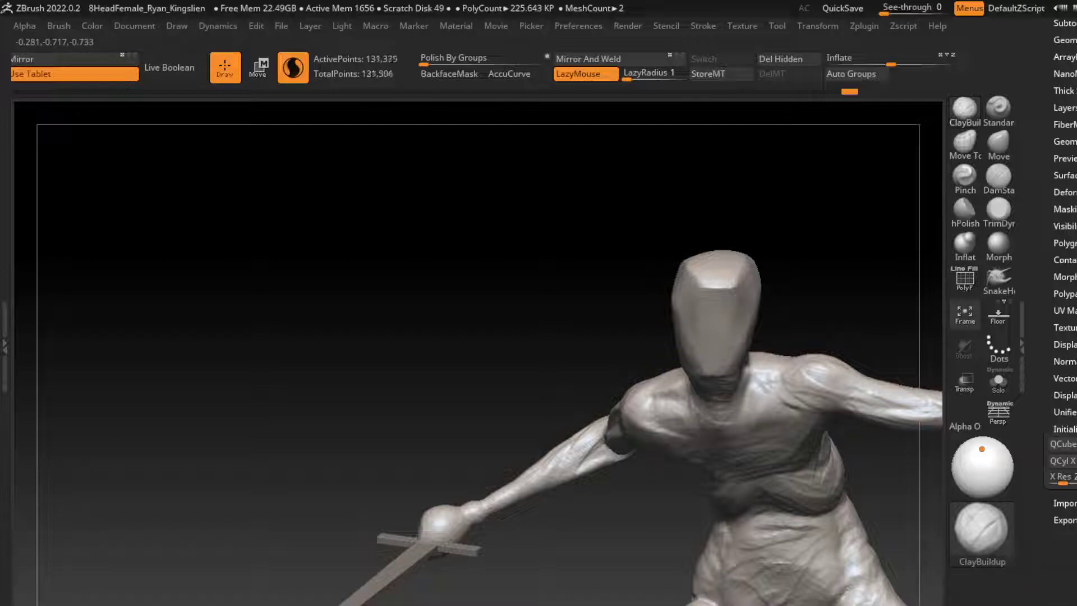
pyautogui.moveTo(711, 431); pyautogui.dragTo(739, 454)
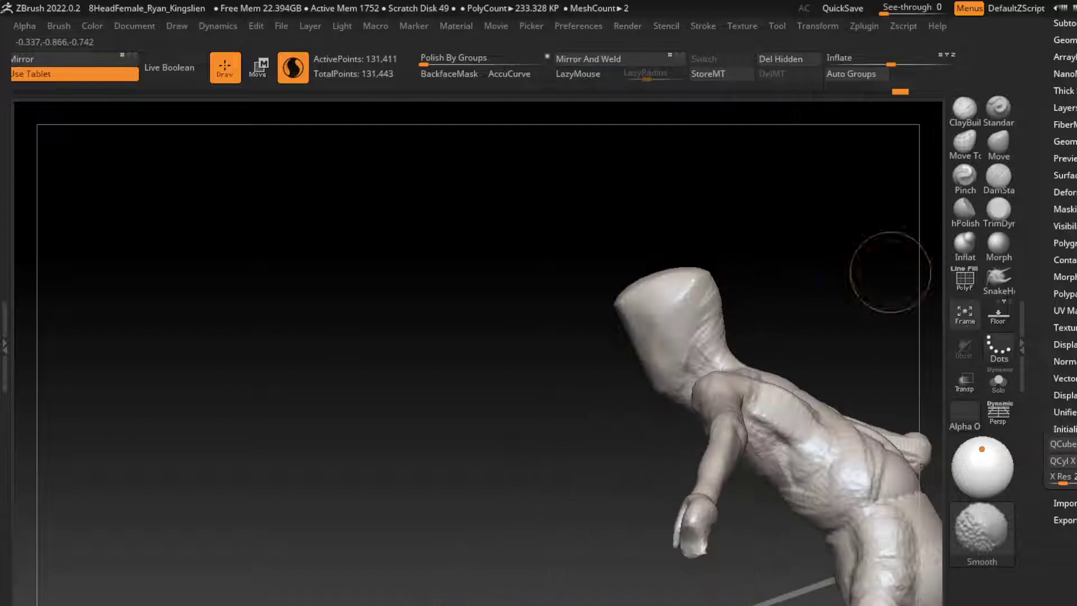
# Step: Add ClayBuildup strokes along the front of the neck, undoing the last one
pyautogui.moveTo(804, 321); pyautogui.dragTo(774, 337)
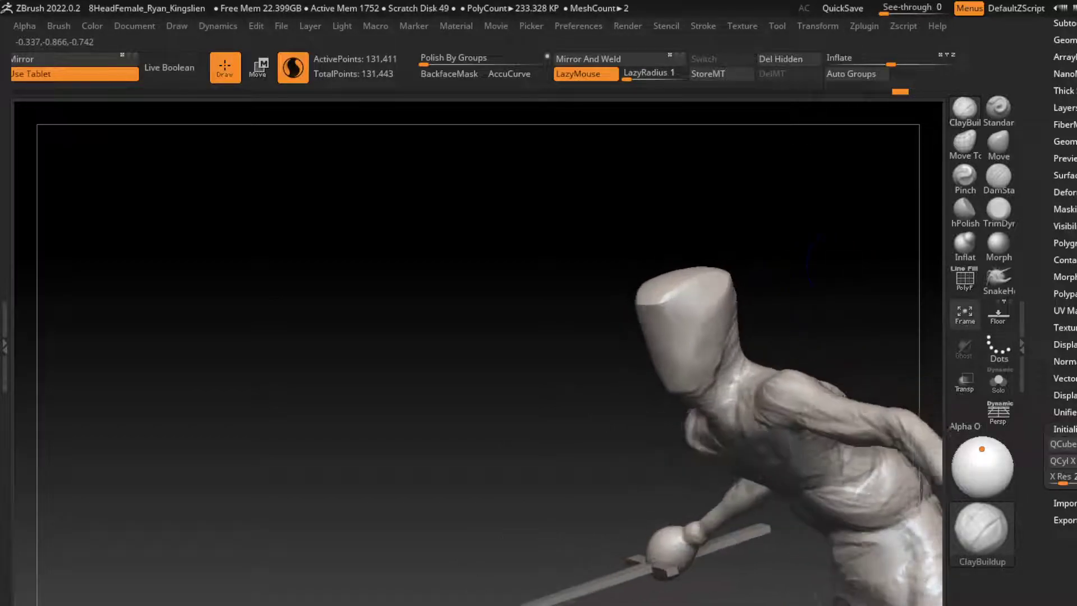
pyautogui.click(999, 177)
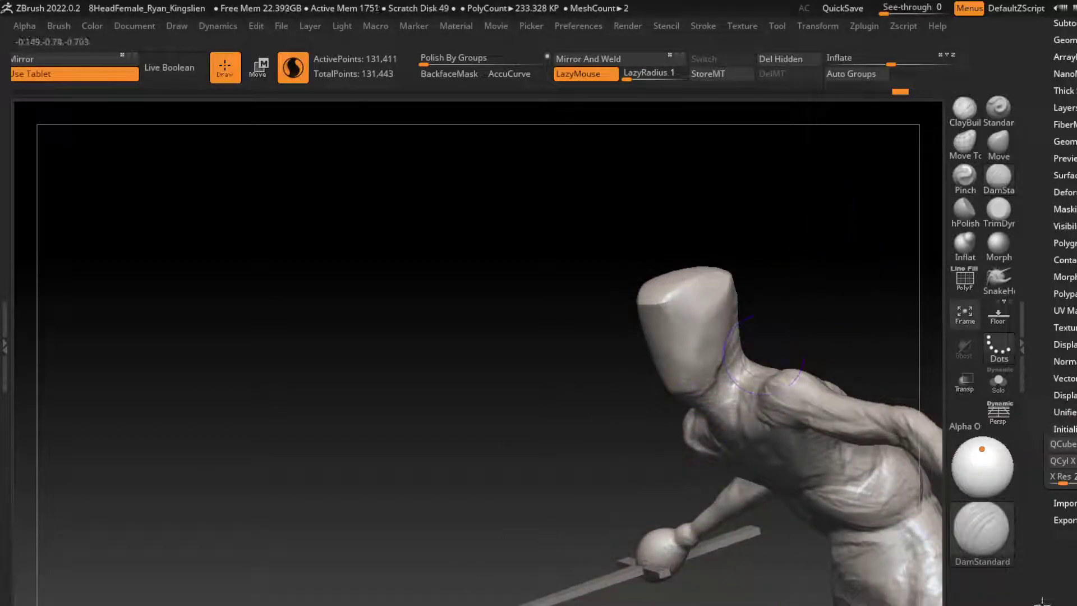
pyautogui.moveTo(763, 353); pyautogui.dragTo(729, 393)
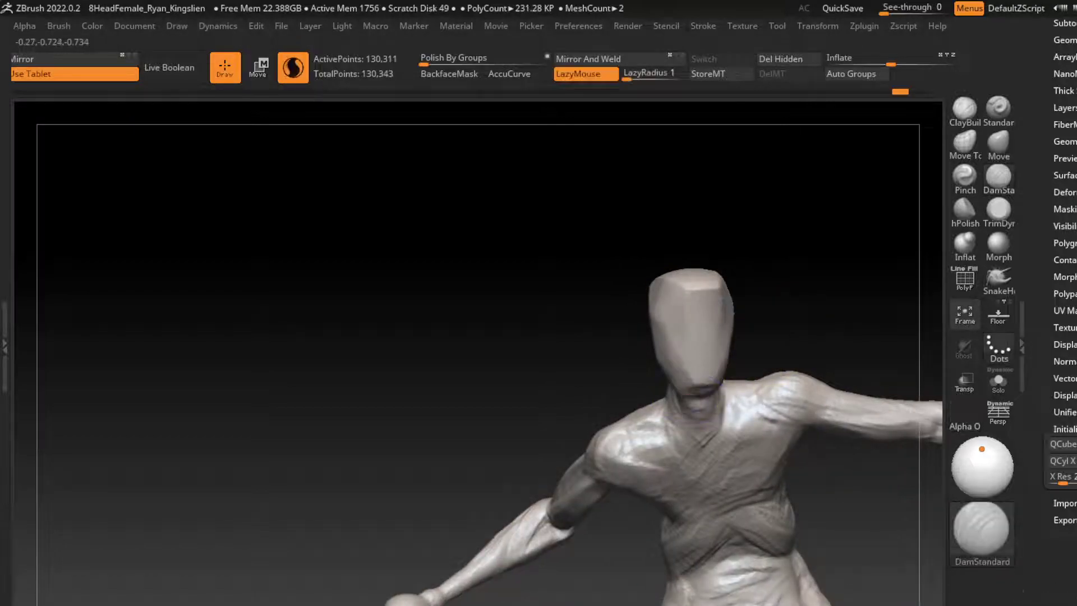
pyautogui.click(965, 110)
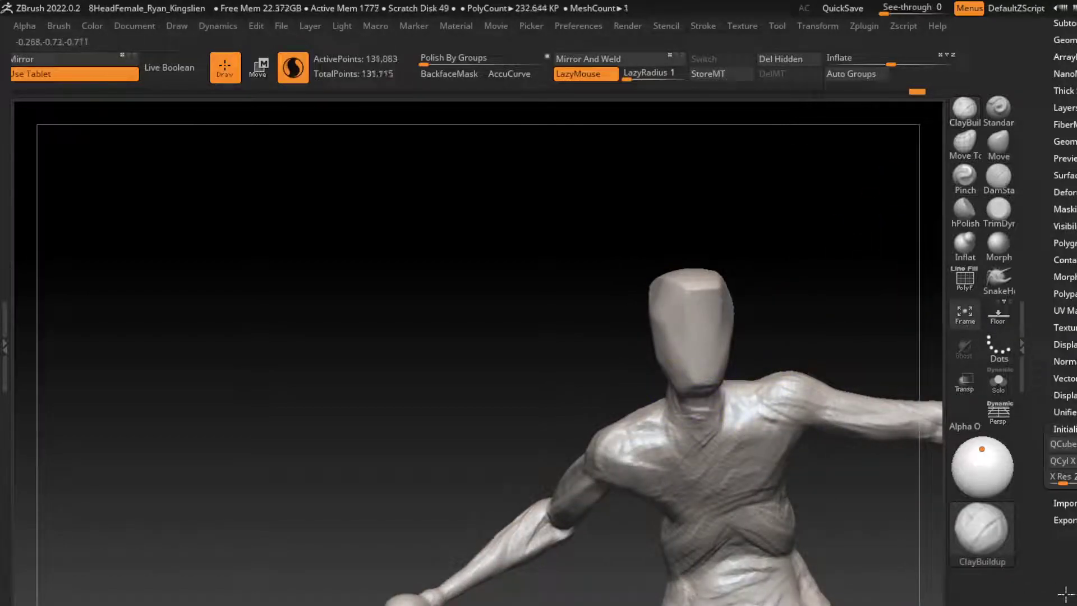
pyautogui.moveTo(841, 393); pyautogui.dragTo(1044, 531)
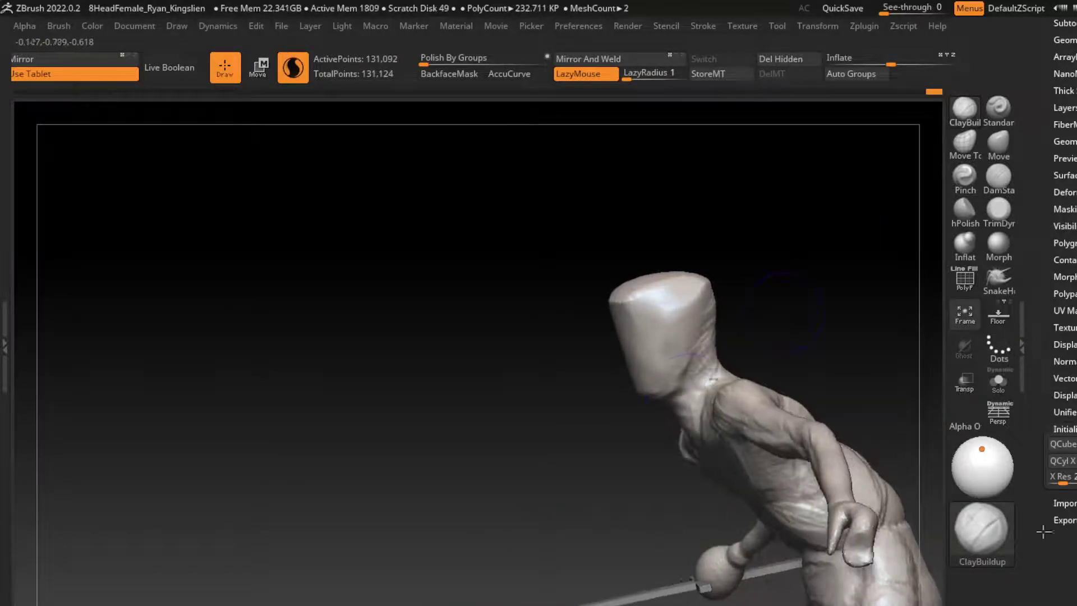
pyautogui.moveTo(695, 393); pyautogui.dragTo(681, 427)
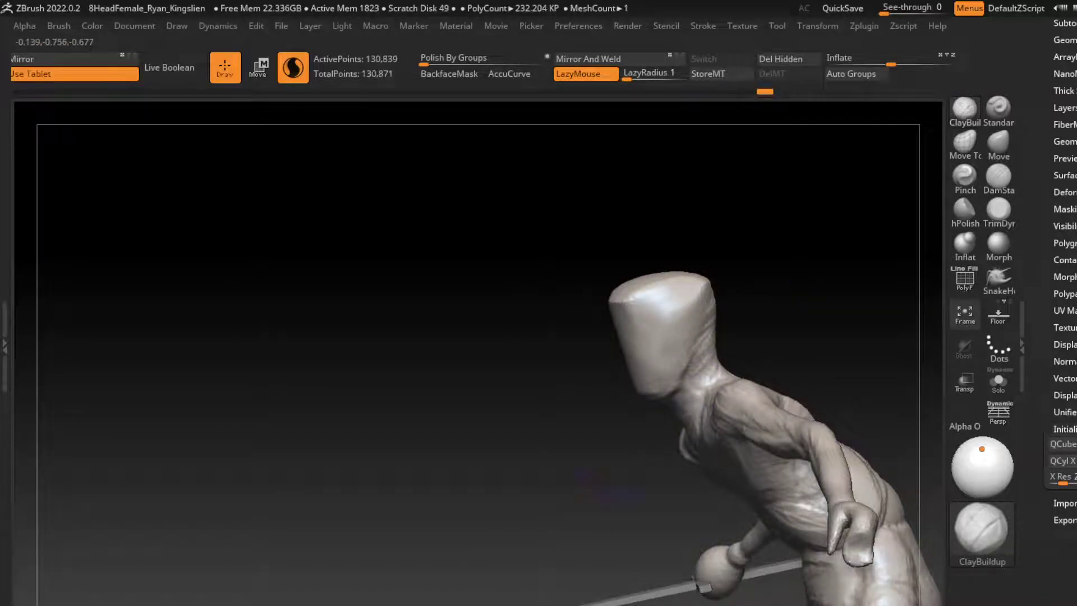
pyautogui.moveTo(841, 196); pyautogui.dragTo(729, 202)
pyautogui.moveTo(673, 395); pyautogui.dragTo(674, 449)
pyautogui.hotkey('ctrl', 'z')
# Step: Build up more clay on the left side of the neck
pyautogui.moveTo(813, 252); pyautogui.dragTo(764, 317)
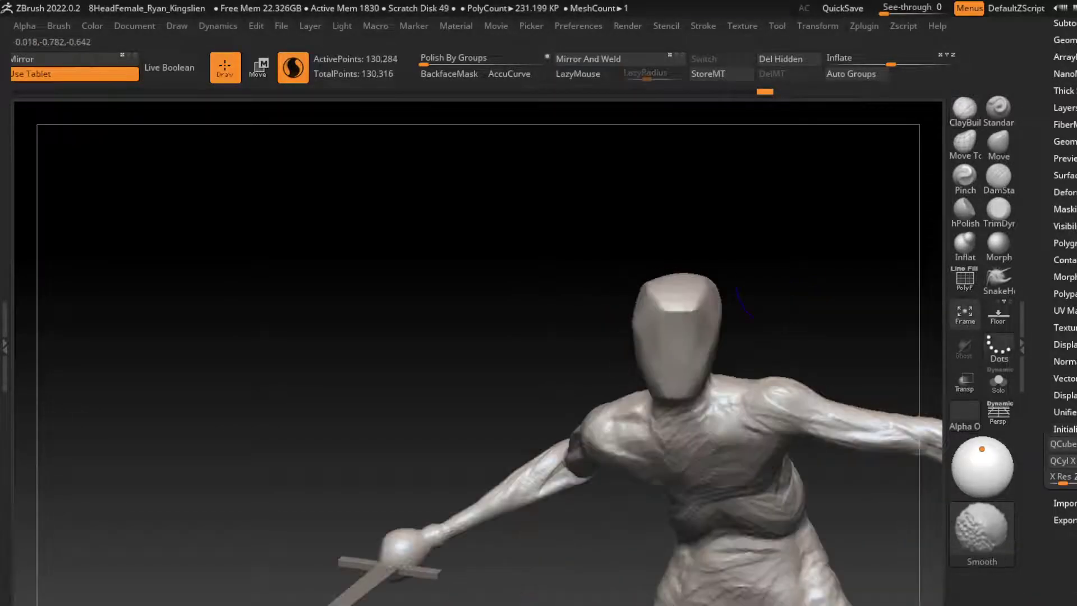
pyautogui.moveTo(659, 405); pyautogui.dragTo(644, 438)
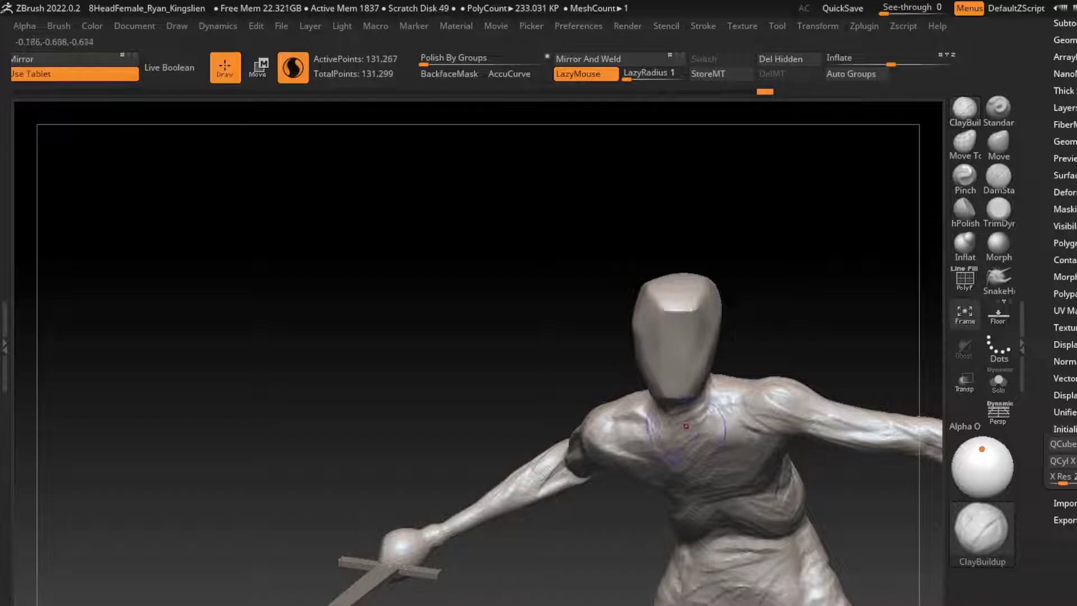
pyautogui.moveTo(667, 365); pyautogui.dragTo(659, 420)
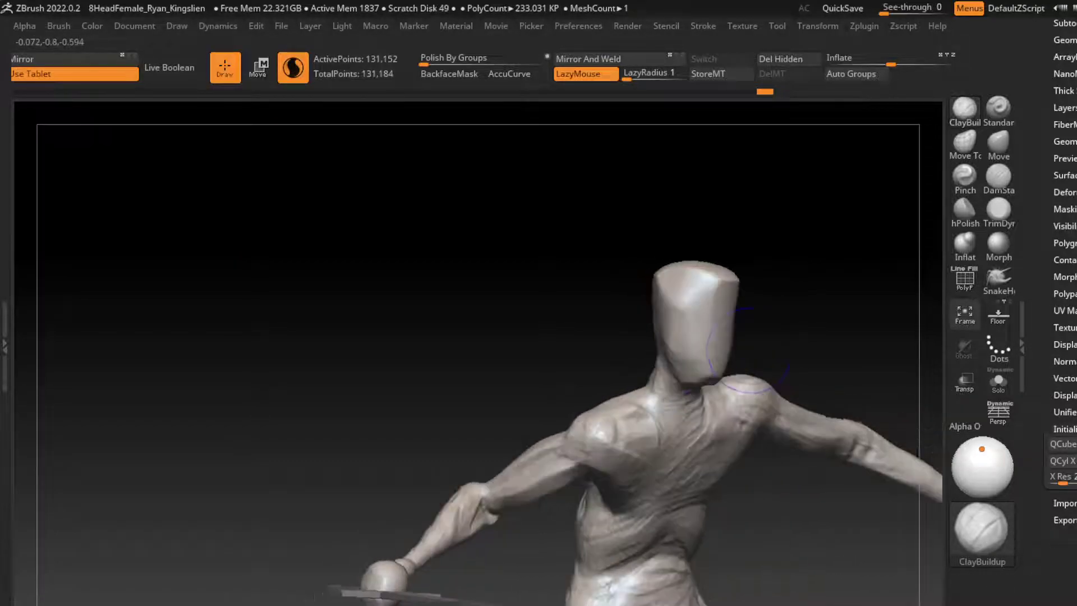
pyautogui.moveTo(813, 252); pyautogui.dragTo(897, 270)
pyautogui.moveTo(682, 379); pyautogui.dragTo(772, 296)
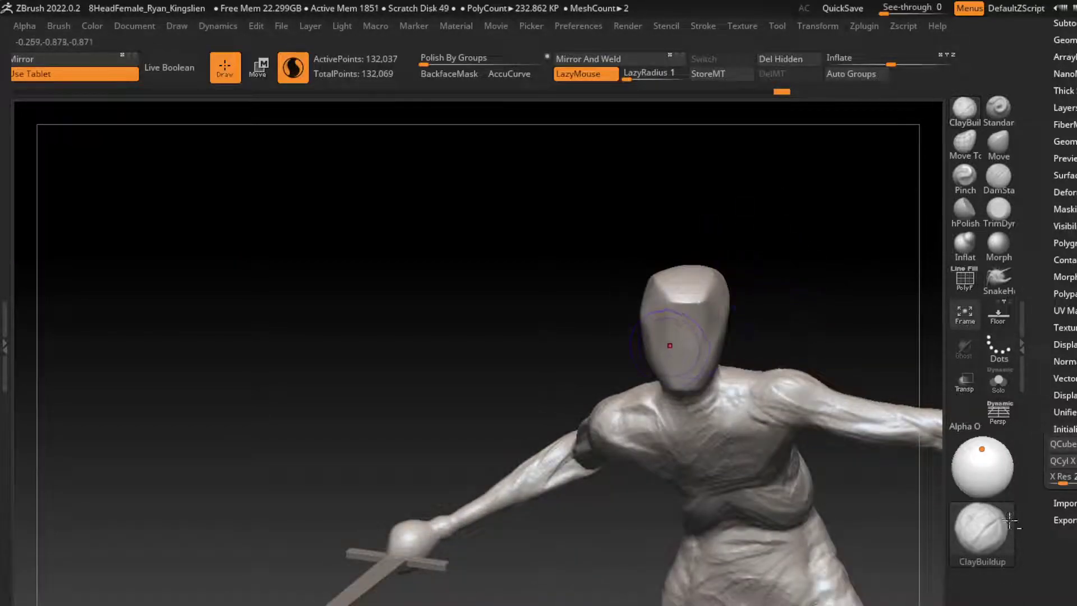
# Step: Round the head's flat faceted top into an oval with TrimDynamic, then zoom out
pyautogui.click(998, 211)
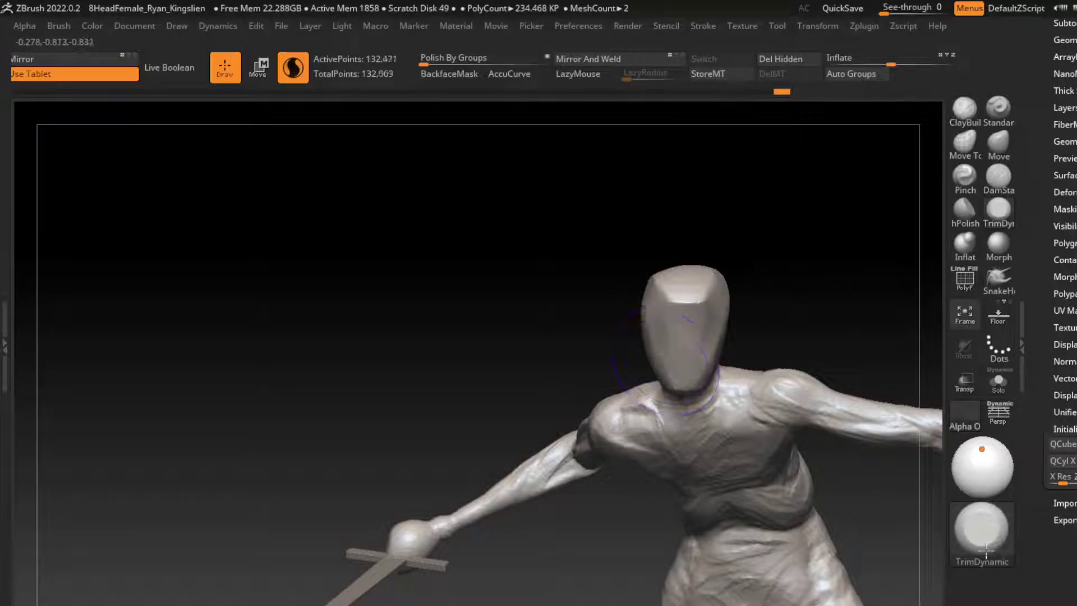
pyautogui.moveTo(667, 281)
pyautogui.keyDown('shift'); pyautogui.mouseDown()
pyautogui.moveTo(710, 283)
pyautogui.moveTo(712, 314)
pyautogui.moveTo(695, 320)
pyautogui.moveTo(708, 306)
pyautogui.mouseUp(); pyautogui.keyUp('shift')
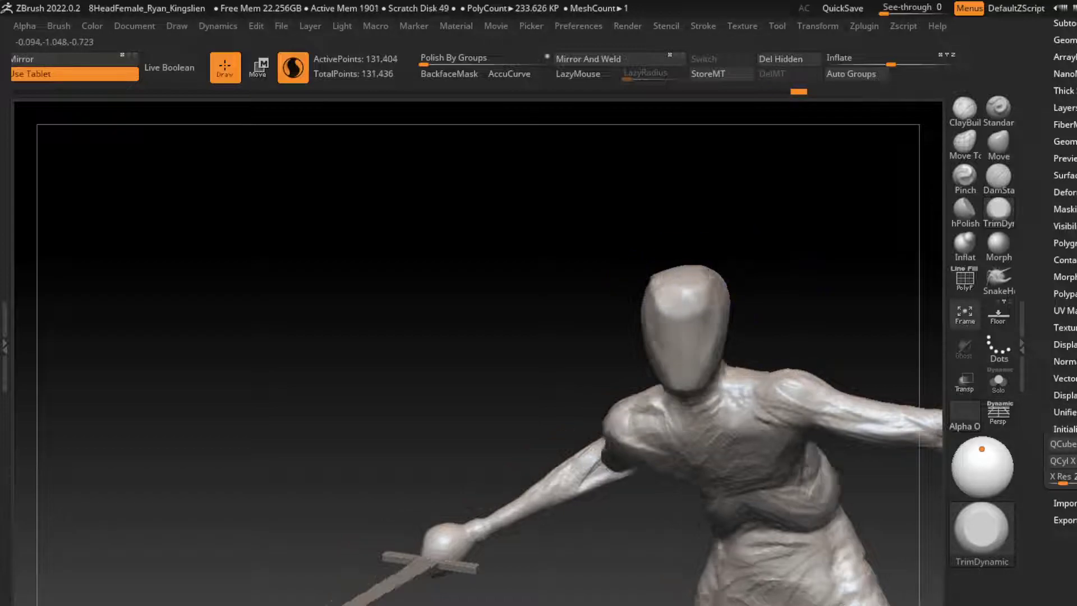
pyautogui.moveTo(785, 236)
pyautogui.mouseDown()
pyautogui.moveTo(740, 280)
pyautogui.moveTo(741, 303)
pyautogui.moveTo(780, 295)
pyautogui.mouseUp()
pyautogui.moveTo(679, 286)
pyautogui.keyDown('shift'); pyautogui.mouseDown()
pyautogui.moveTo(681, 315)
pyautogui.moveTo(715, 325)
pyautogui.moveTo(721, 281)
pyautogui.moveTo(721, 322)
pyautogui.mouseUp(); pyautogui.keyUp('shift')
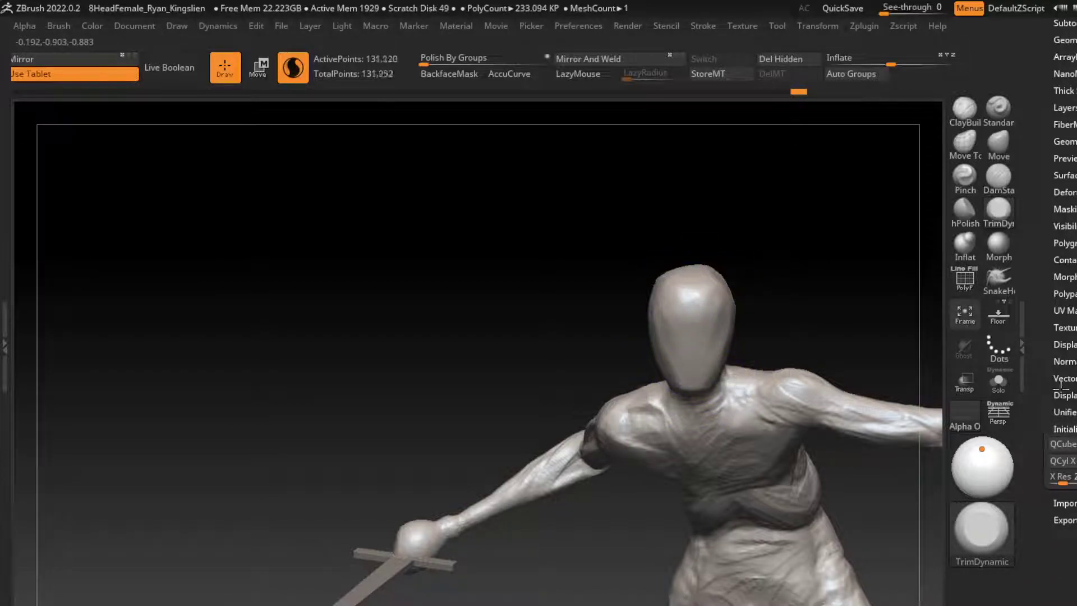
pyautogui.keyDown('alt'); pyautogui.moveTo(802, 258); pyautogui.dragTo(788, 297); pyautogui.keyUp('alt')
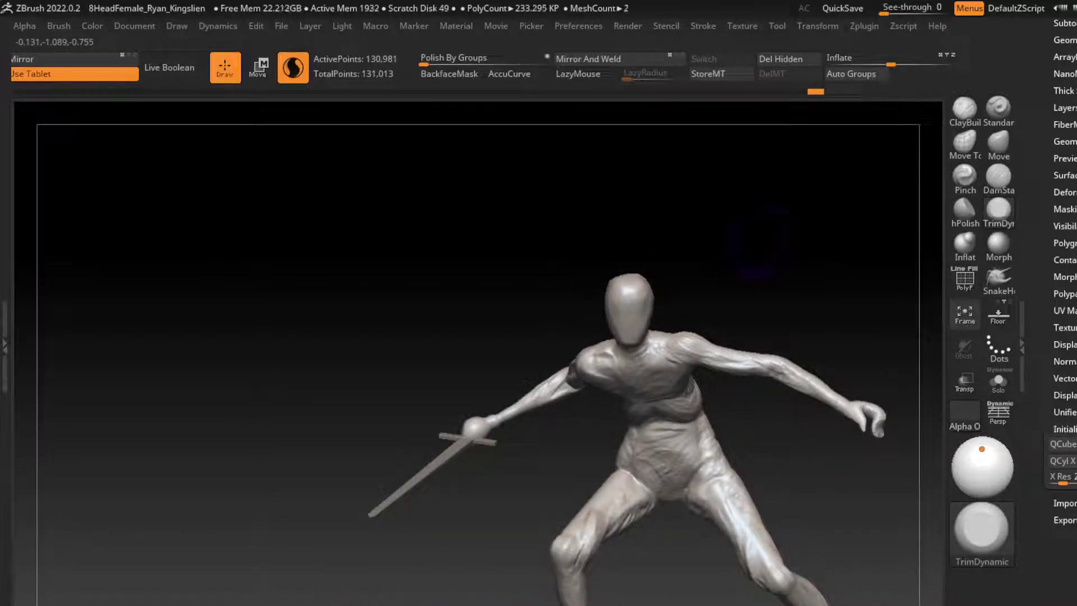
# Step: Inflate the chest into breast forms with the Inflat brush
pyautogui.keyDown('alt'); pyautogui.moveTo(777, 230); pyautogui.dragTo(780, 202); pyautogui.keyUp('alt')
pyautogui.click(965, 109)
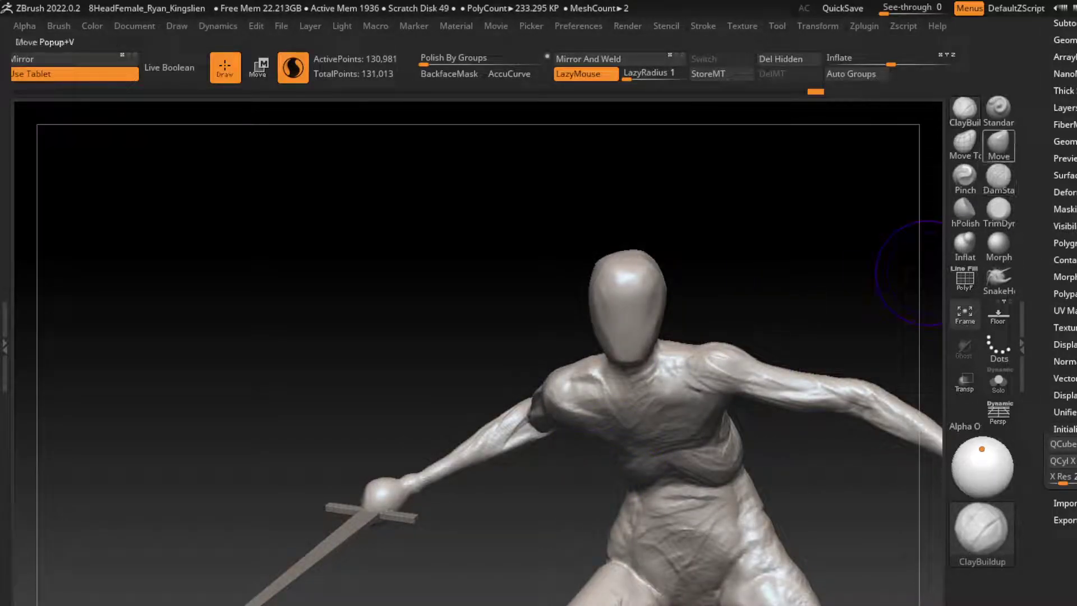
pyautogui.click(965, 244)
pyautogui.moveTo(682, 420)
pyautogui.mouseDown()
pyautogui.moveTo(695, 454)
pyautogui.moveTo(617, 443)
pyautogui.moveTo(640, 449)
pyautogui.moveTo(644, 476)
pyautogui.mouseUp()
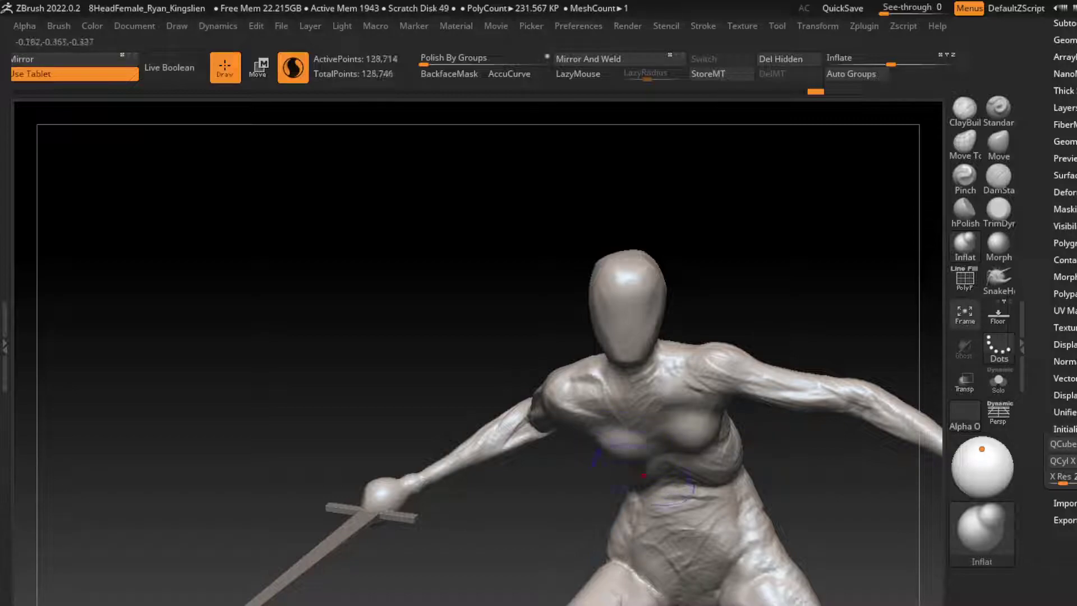
pyautogui.moveTo(612, 432)
pyautogui.mouseDown()
pyautogui.moveTo(639, 451)
pyautogui.moveTo(698, 443)
pyautogui.mouseUp()
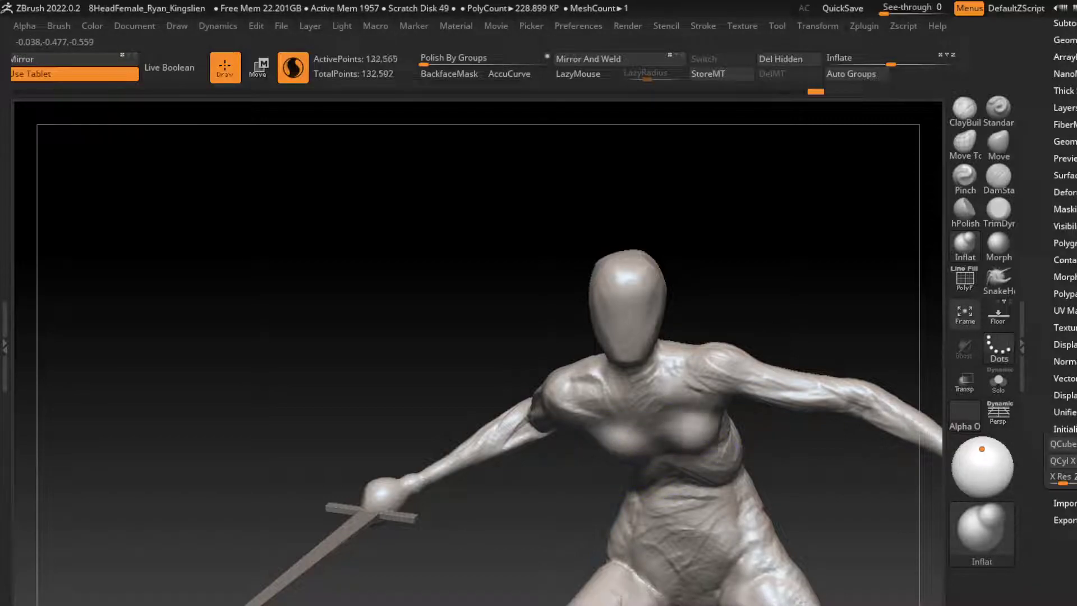
# Step: Build up the upper chest and collarbone area with ClayBuildup
pyautogui.click(965, 110)
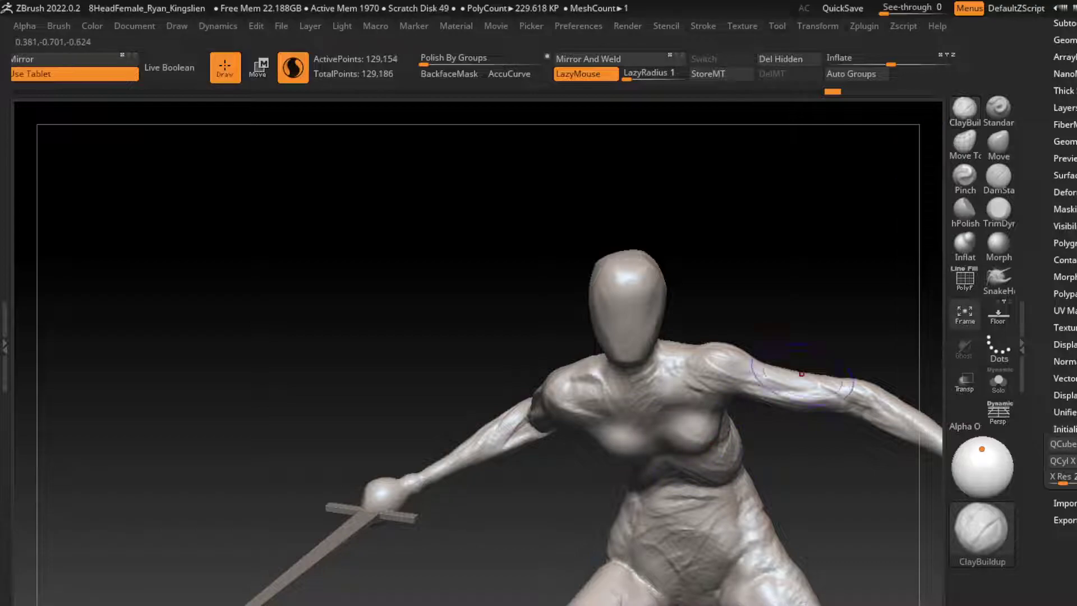
pyautogui.moveTo(836, 269); pyautogui.dragTo(808, 258)
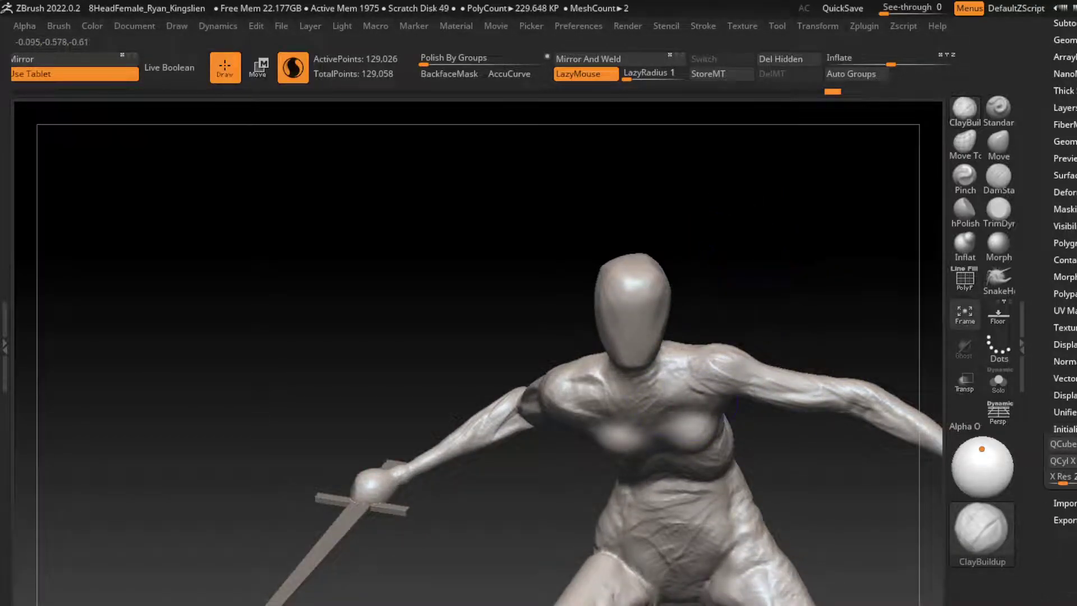
pyautogui.moveTo(687, 387); pyautogui.dragTo(589, 396)
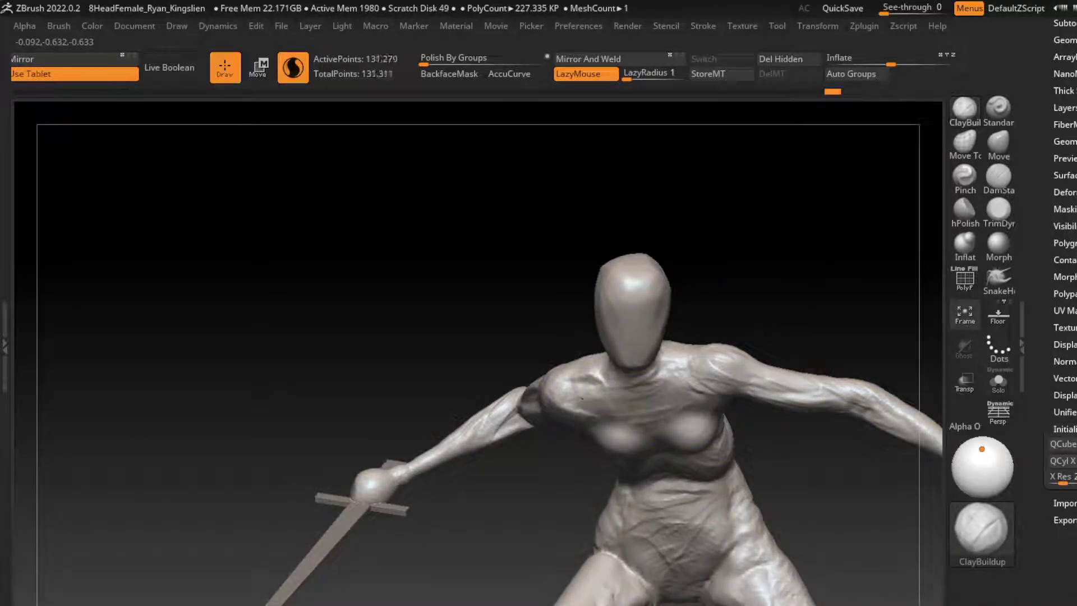
pyautogui.moveTo(608, 400); pyautogui.dragTo(648, 387)
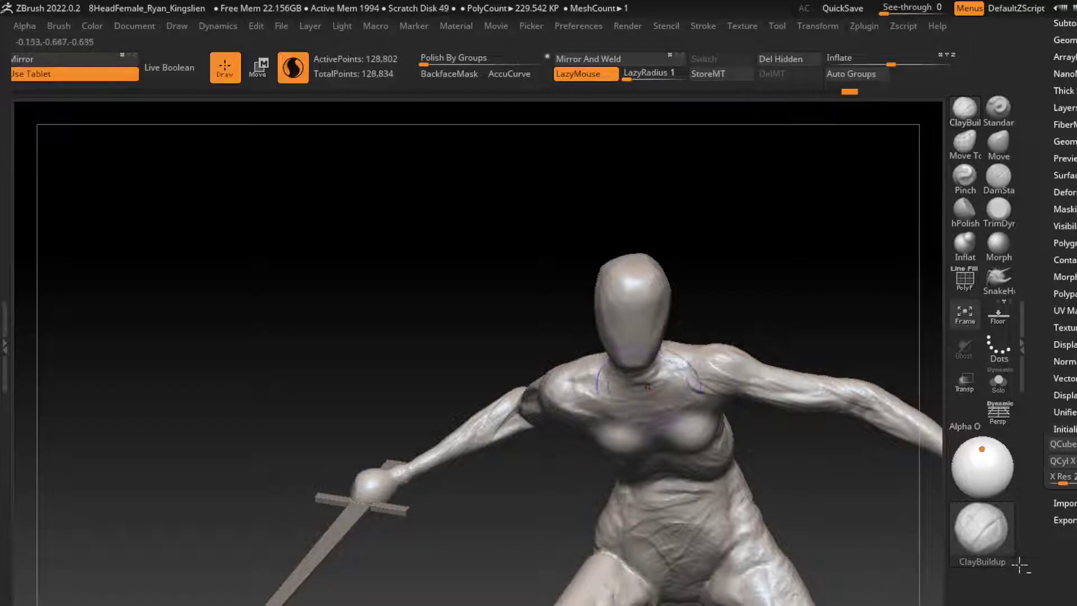
# Step: Carve creases across the collarbones with DamStandard and add more clay to the chest
pyautogui.click(998, 177)
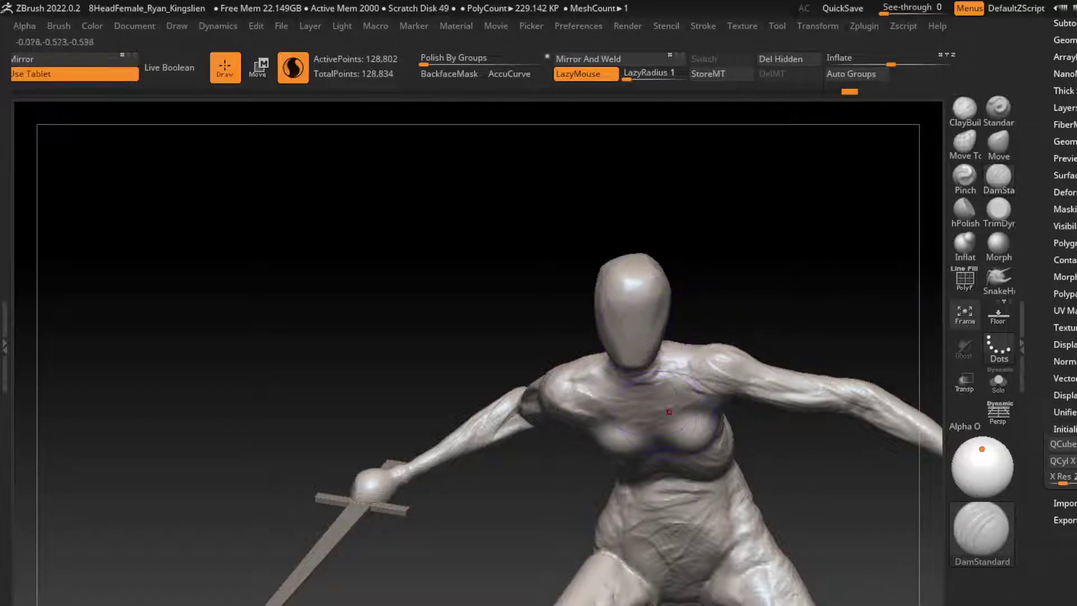
pyautogui.moveTo(648, 404); pyautogui.dragTo(685, 376)
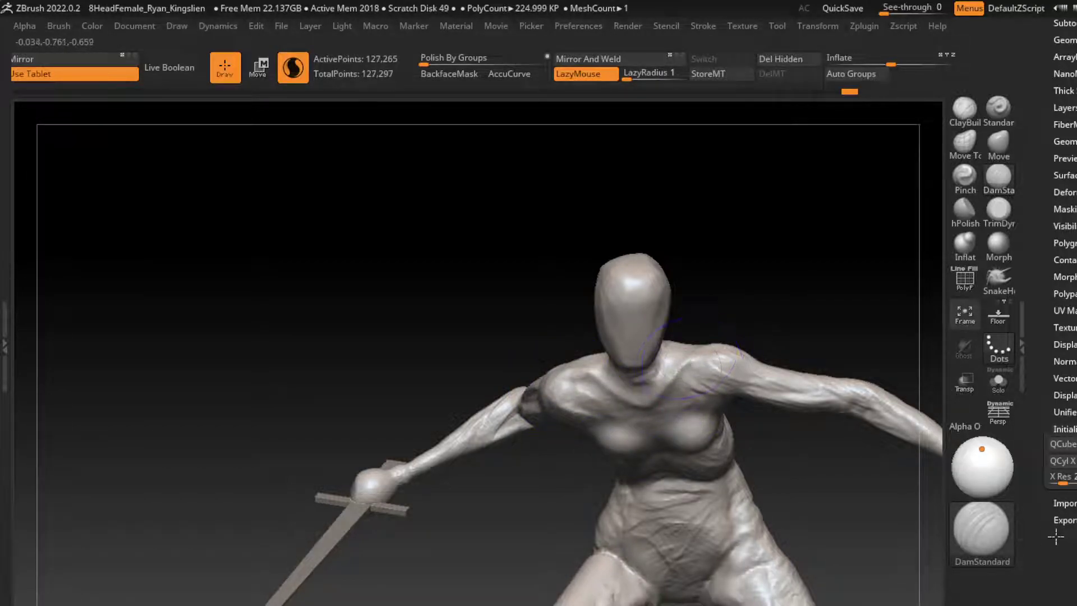
pyautogui.moveTo(684, 364); pyautogui.dragTo(623, 385)
pyautogui.click(965, 107)
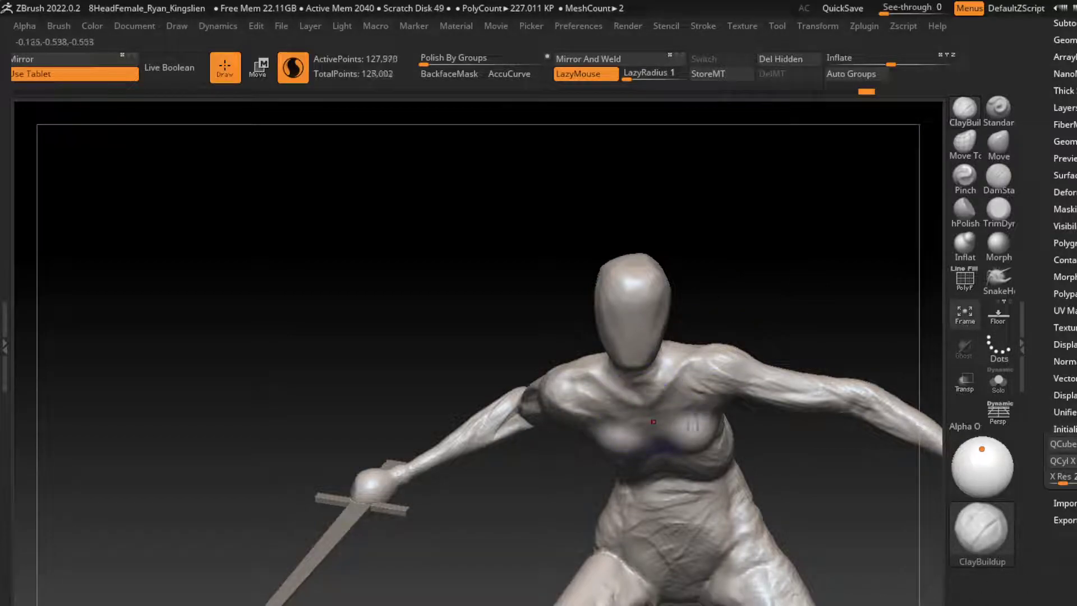
pyautogui.moveTo(653, 422); pyautogui.dragTo(724, 418)
pyautogui.click(999, 176)
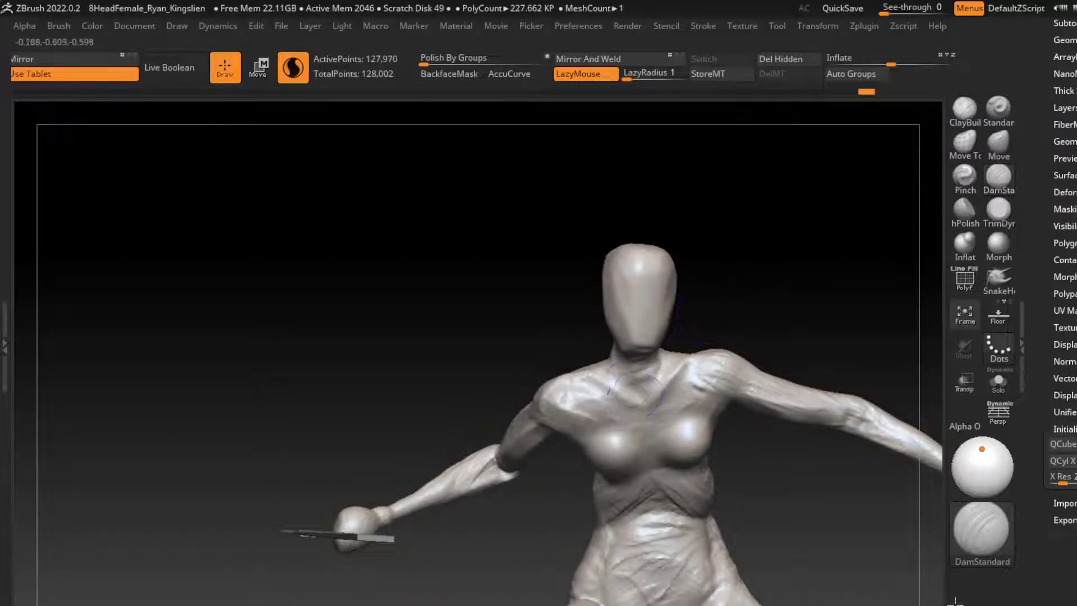
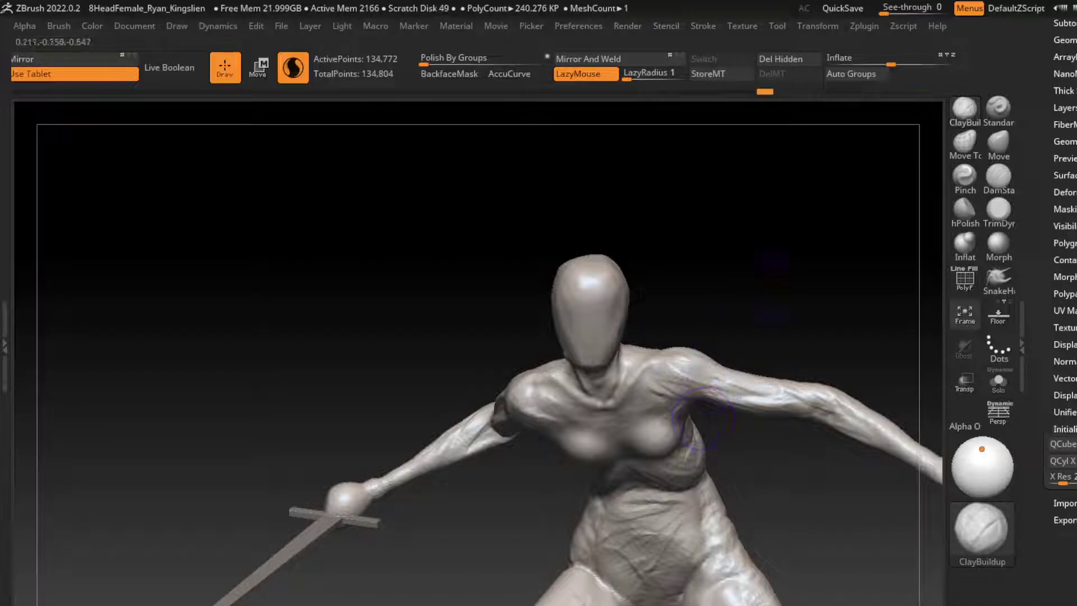
# Step: Build up the shoulder and reshape the torso surface with ClayBuildup
pyautogui.moveTo(549, 400)
pyautogui.mouseDown()
pyautogui.moveTo(545, 428)
pyautogui.moveTo(528, 399)
pyautogui.moveTo(550, 393)
pyautogui.mouseUp()
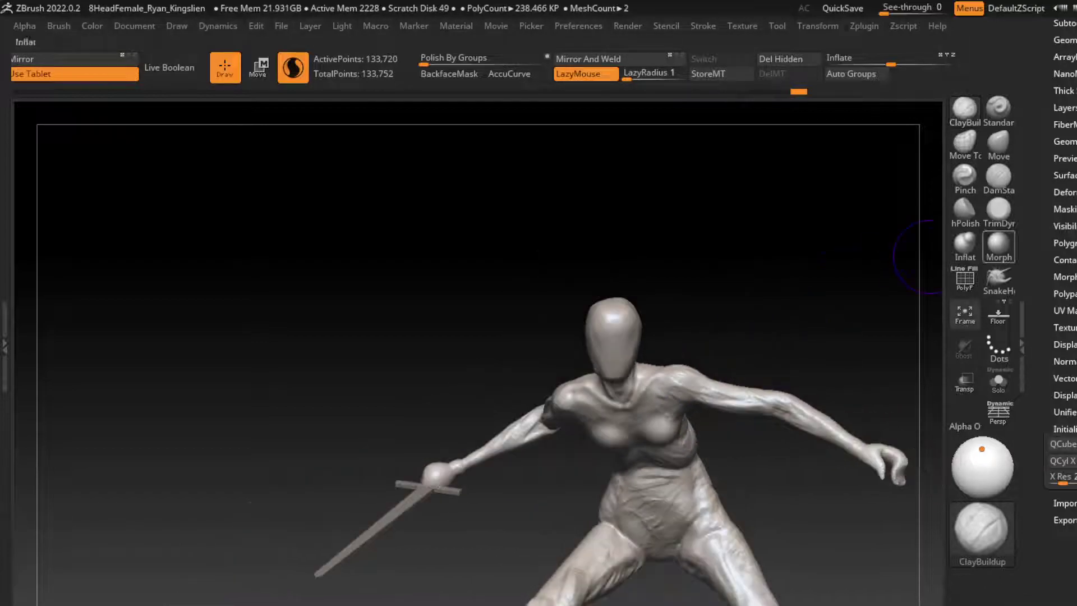
pyautogui.moveTo(821, 303)
pyautogui.keyDown('alt'); pyautogui.mouseDown()
pyautogui.moveTo(821, 285)
pyautogui.moveTo(782, 266)
pyautogui.mouseUp(); pyautogui.keyUp('alt')
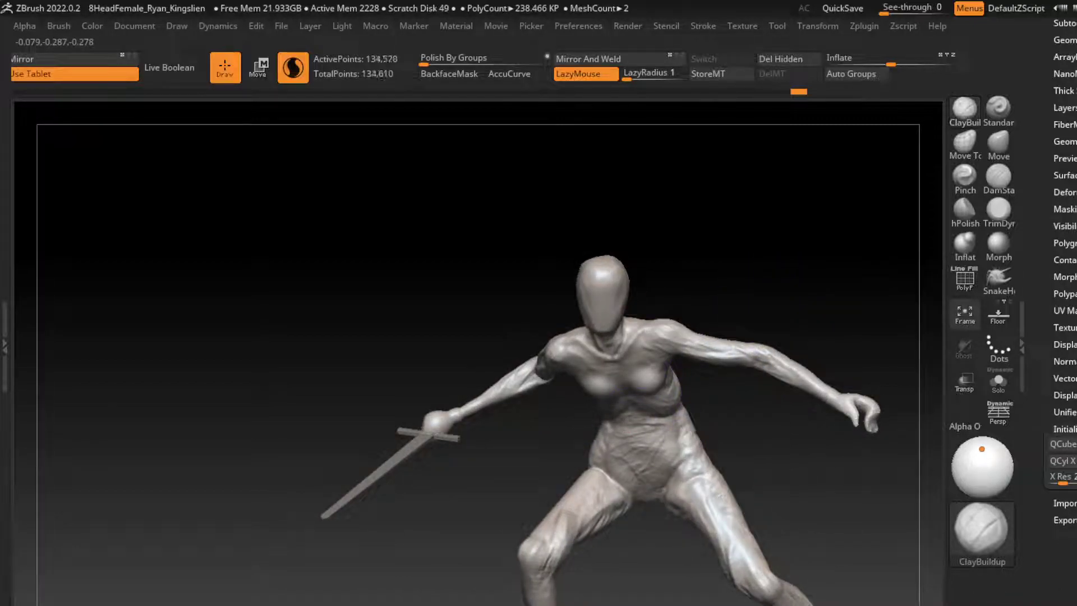
pyautogui.moveTo(637, 418); pyautogui.dragTo(649, 467)
# Step: Carve muscle grooves into the abdomen with DamStandard
pyautogui.click(999, 177)
pyautogui.moveTo(786, 494); pyautogui.dragTo(629, 452)
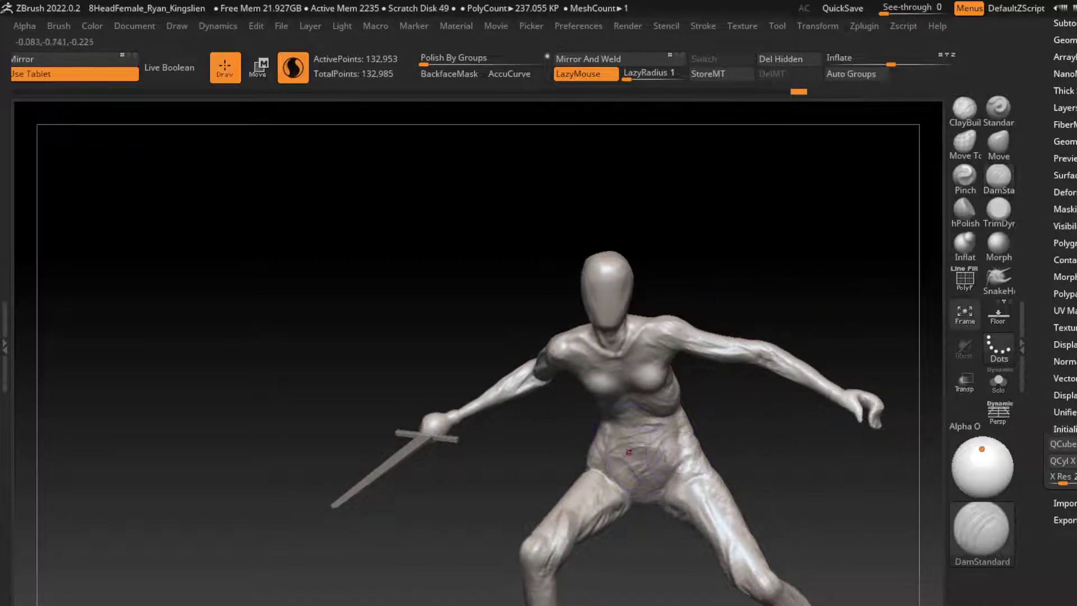
pyautogui.moveTo(632, 398)
pyautogui.mouseDown()
pyautogui.moveTo(645, 392)
pyautogui.moveTo(645, 448)
pyautogui.moveTo(693, 460)
pyautogui.mouseUp()
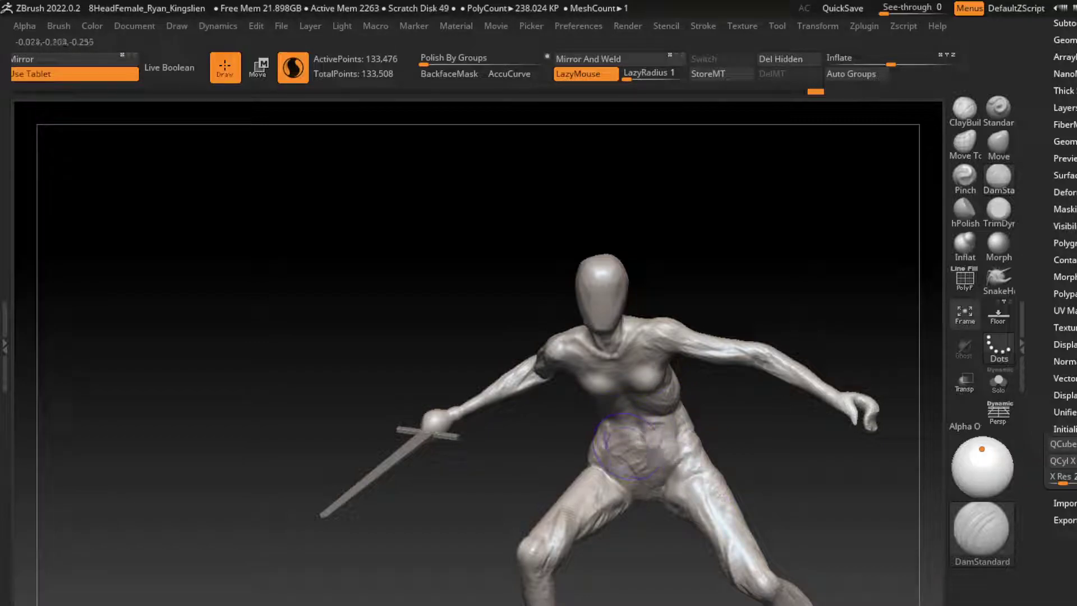
# Step: Orbit the figure to view it from below, then pan it back upright into frame
pyautogui.click(965, 109)
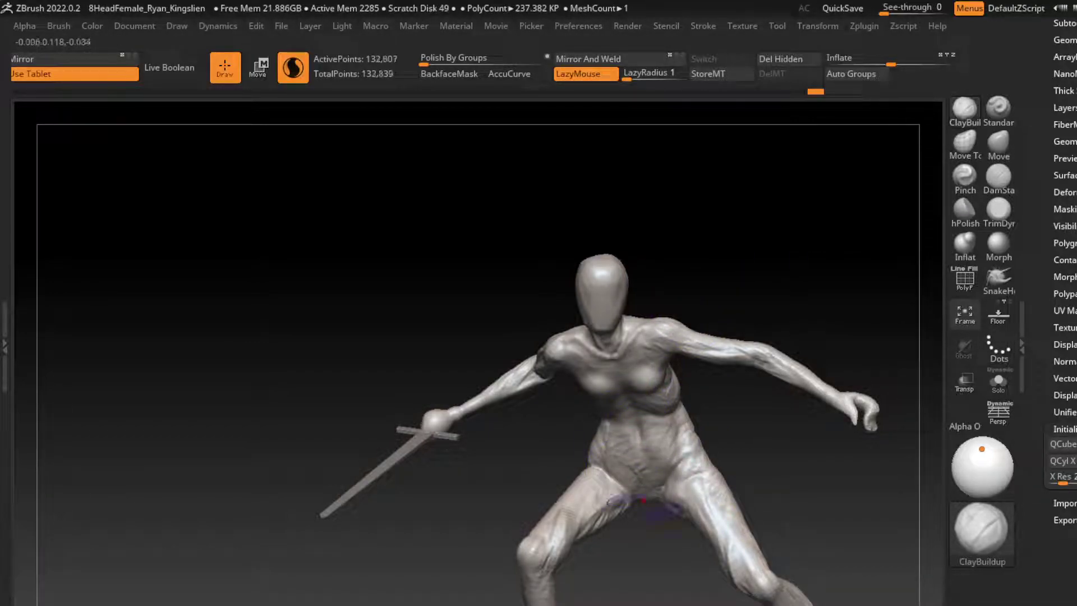
pyautogui.moveTo(633, 476); pyautogui.dragTo(755, 463)
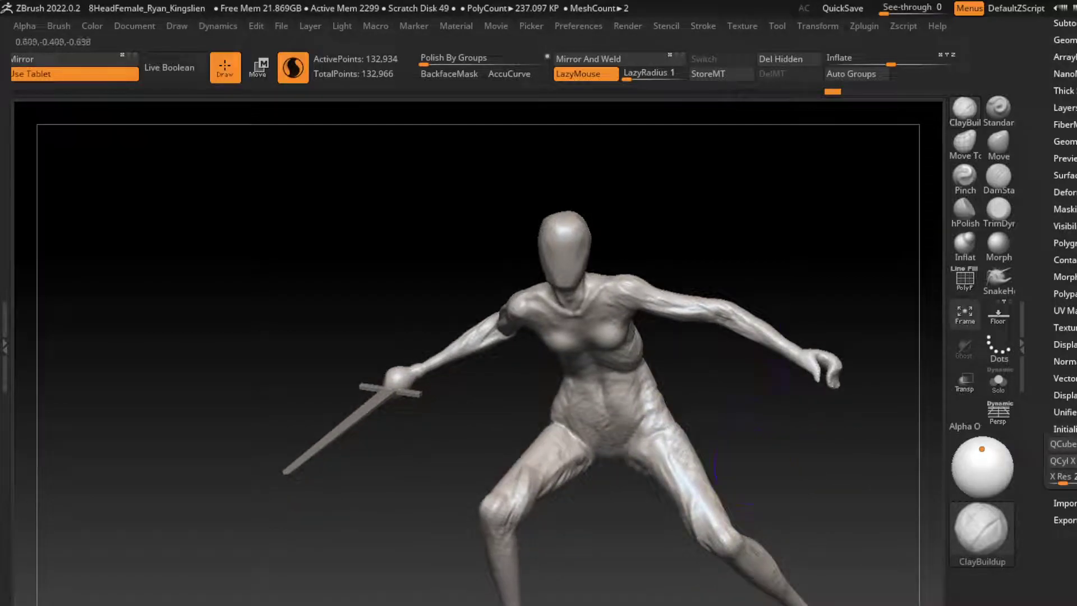
pyautogui.moveTo(780, 376); pyautogui.dragTo(735, 444)
pyautogui.press('s')
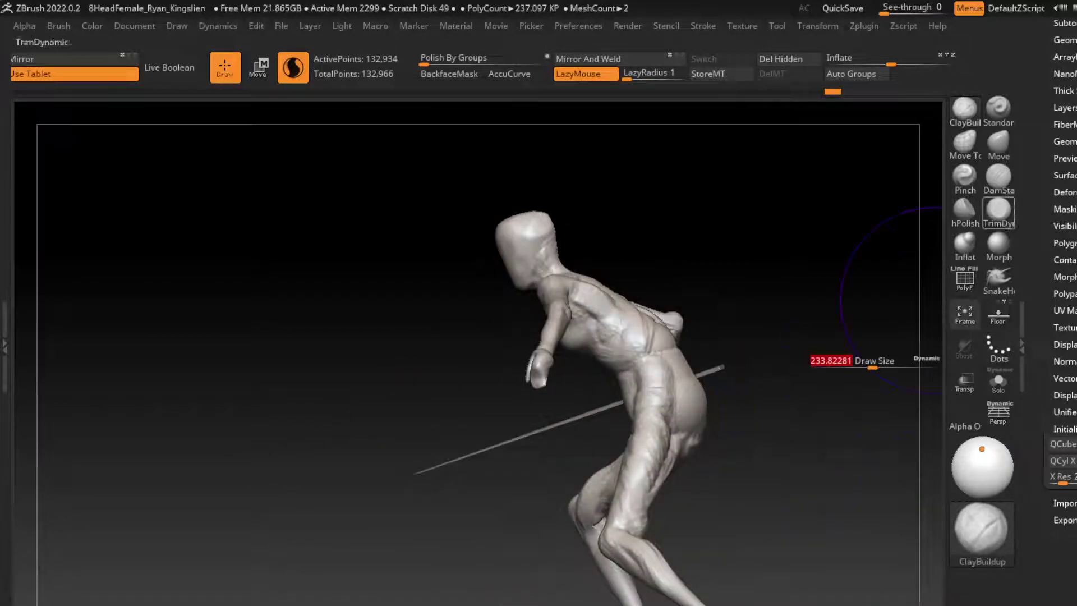
pyautogui.click(999, 143)
pyautogui.moveTo(813, 168); pyautogui.dragTo(814, 420)
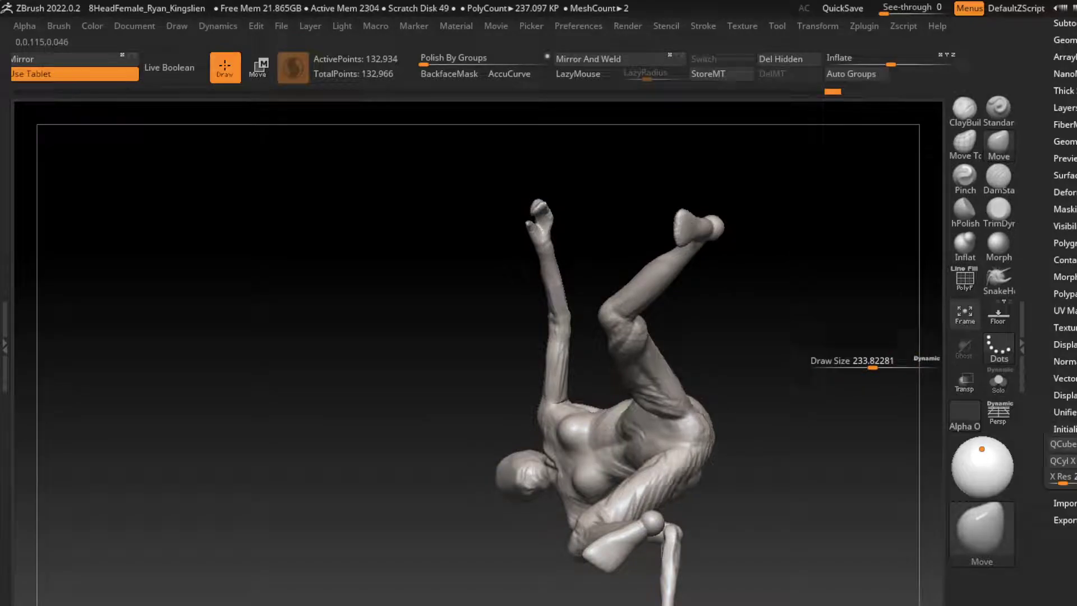
pyautogui.moveTo(898, 505)
pyautogui.mouseDown()
pyautogui.moveTo(921, 337)
pyautogui.moveTo(909, 347)
pyautogui.mouseUp()
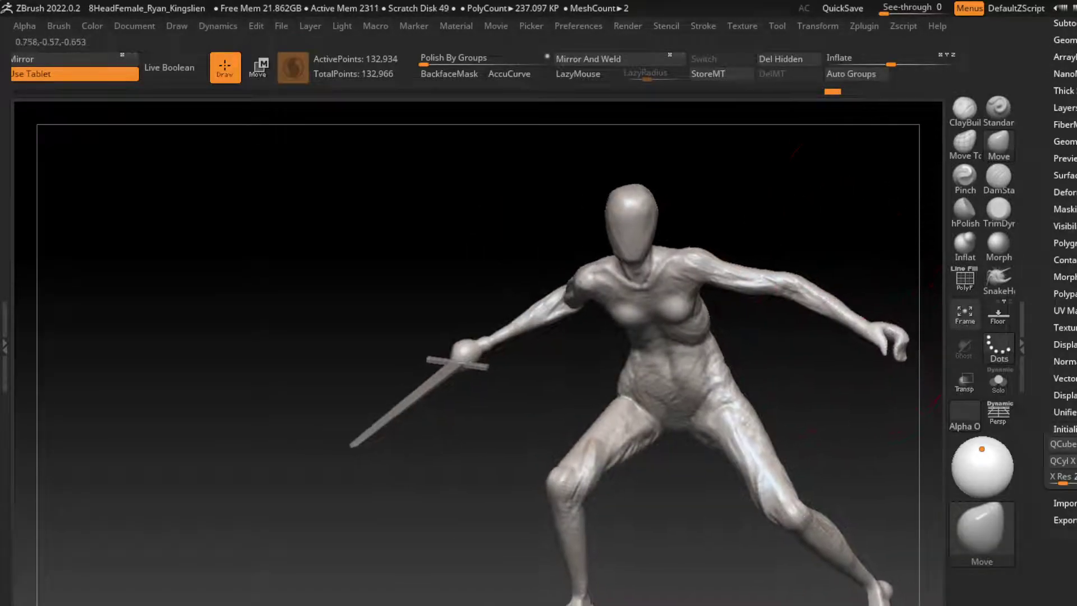
pyautogui.keyDown('alt'); pyautogui.moveTo(898, 292); pyautogui.dragTo(793, 277); pyautogui.keyUp('alt')
pyautogui.press('s')
pyautogui.keyDown('alt'); pyautogui.moveTo(800, 240); pyautogui.dragTo(866, 145); pyautogui.keyUp('alt')
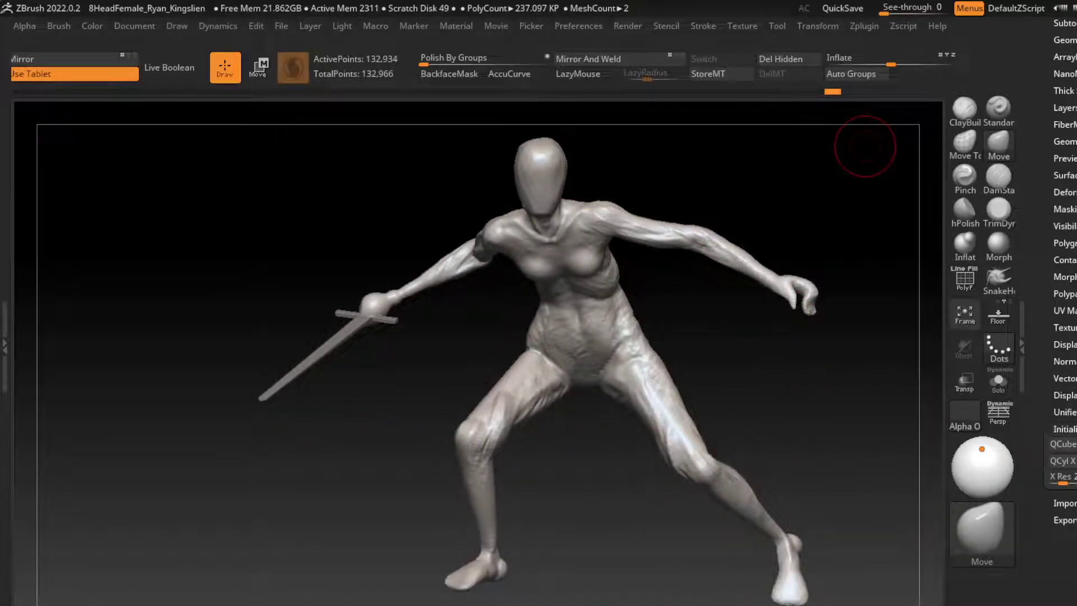
# Step: Build up the right thigh and groin with ClayBuildup
pyautogui.press('b')
pyautogui.press('c')
pyautogui.press('b')
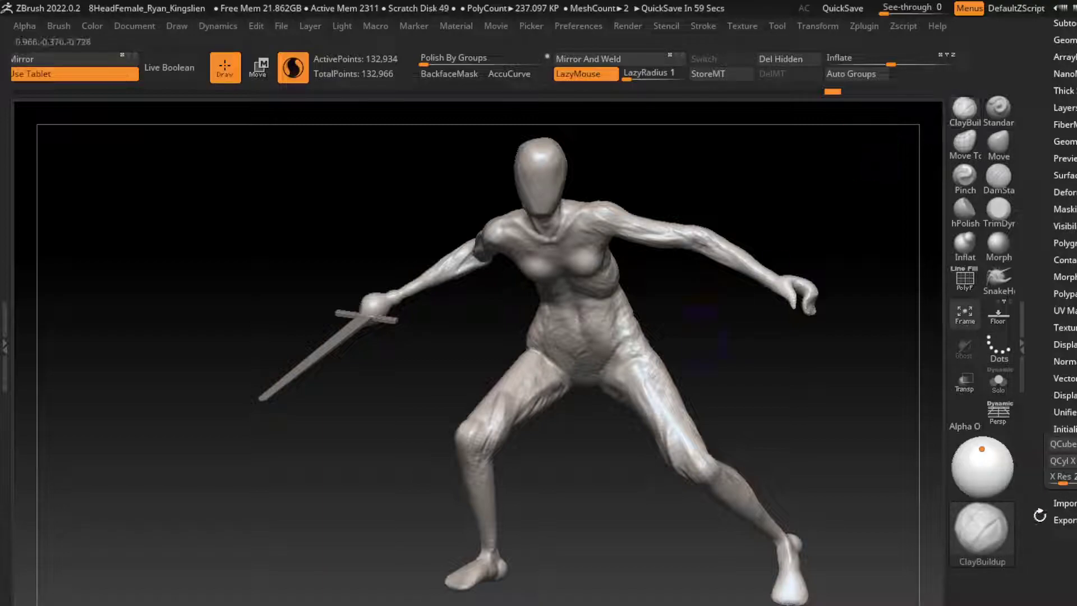
pyautogui.moveTo(640, 345)
pyautogui.mouseDown()
pyautogui.moveTo(626, 376)
pyautogui.moveTo(673, 413)
pyautogui.mouseUp()
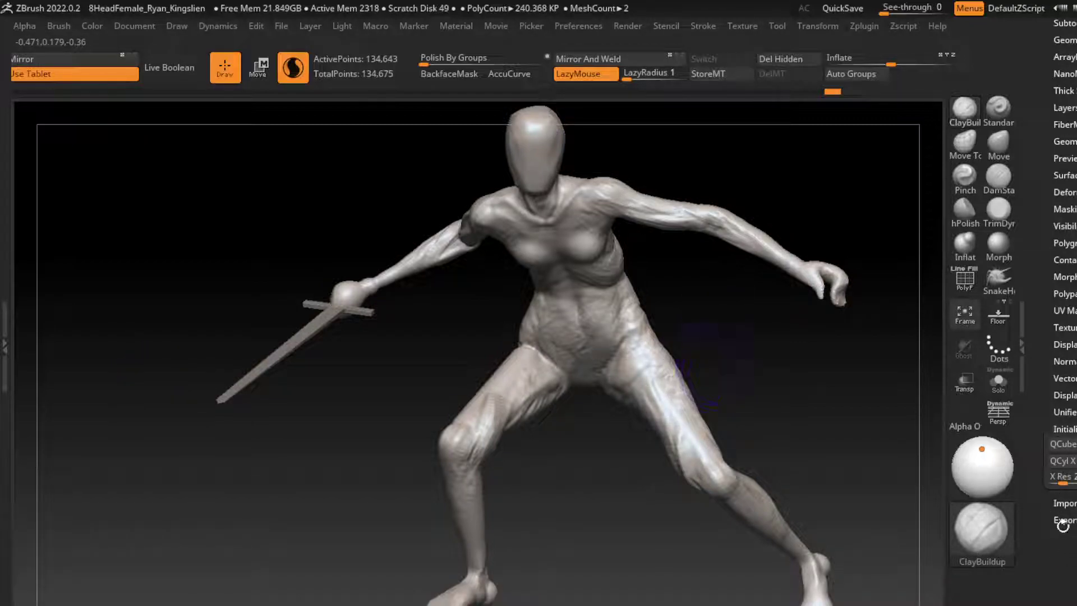
pyautogui.moveTo(698, 382)
pyautogui.mouseDown()
pyautogui.moveTo(634, 401)
pyautogui.moveTo(673, 427)
pyautogui.mouseUp()
pyautogui.moveTo(785, 505); pyautogui.dragTo(841, 392)
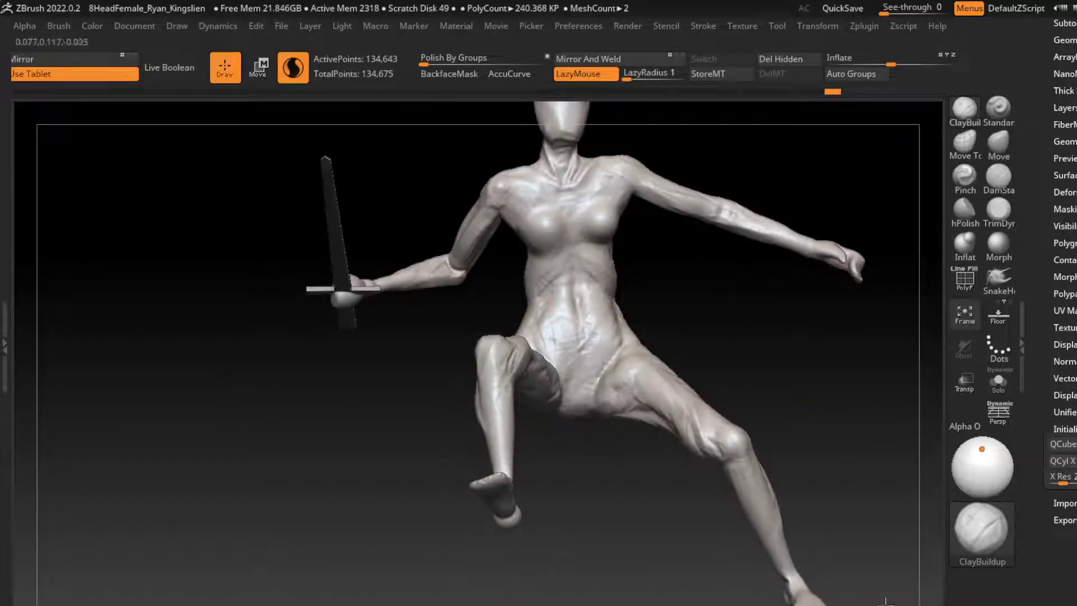
pyautogui.moveTo(561, 404); pyautogui.dragTo(684, 393)
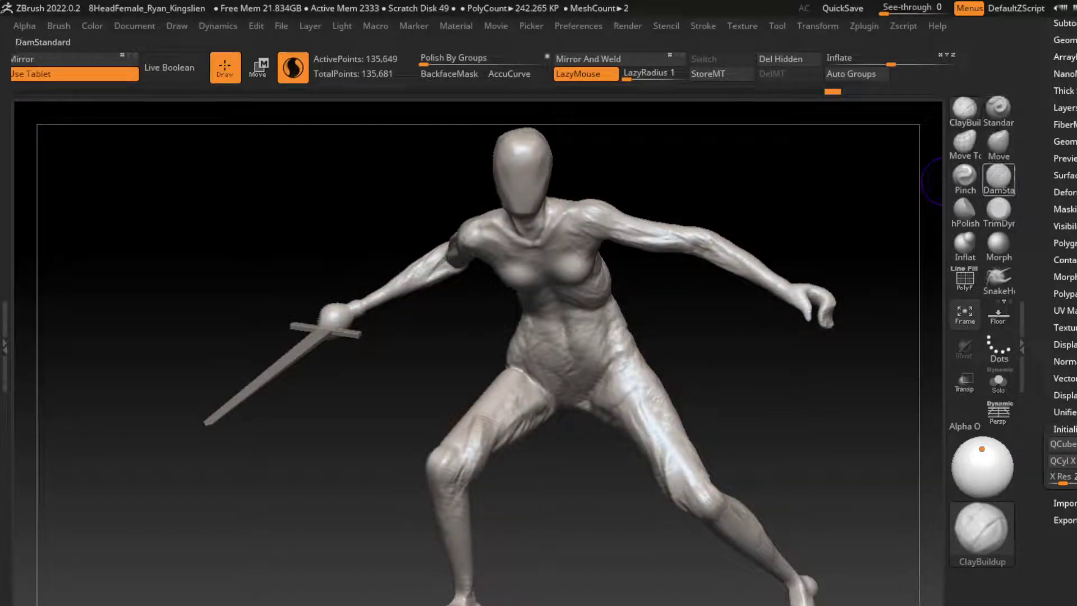
# Step: Build up and refine the hip surface with ClayBuildup
pyautogui.click(999, 177)
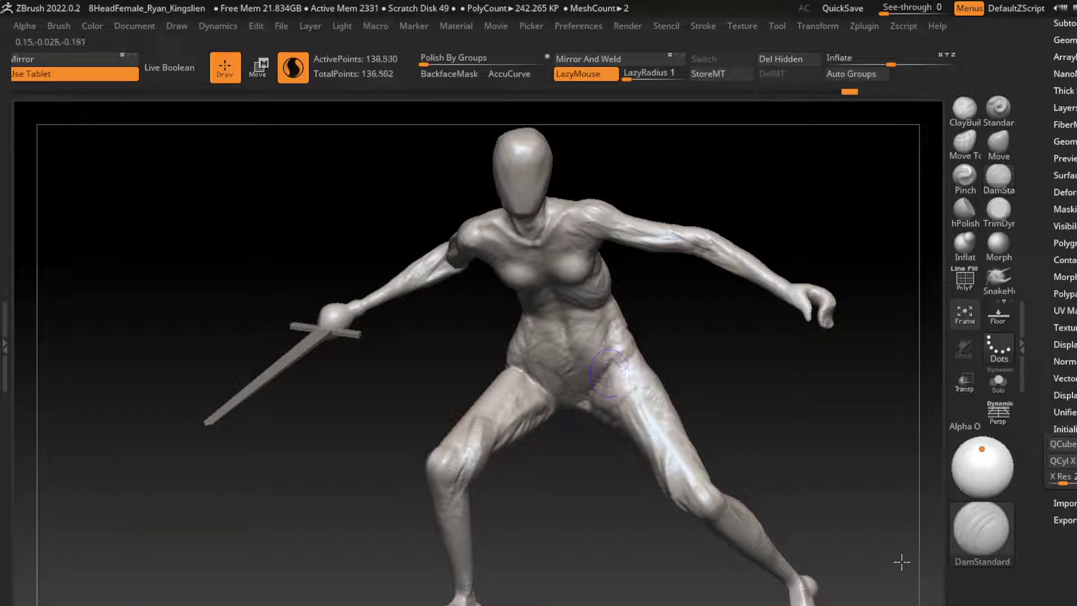
pyautogui.press('b')
pyautogui.press('c')
pyautogui.press('b')
pyautogui.moveTo(615, 358); pyautogui.dragTo(612, 320)
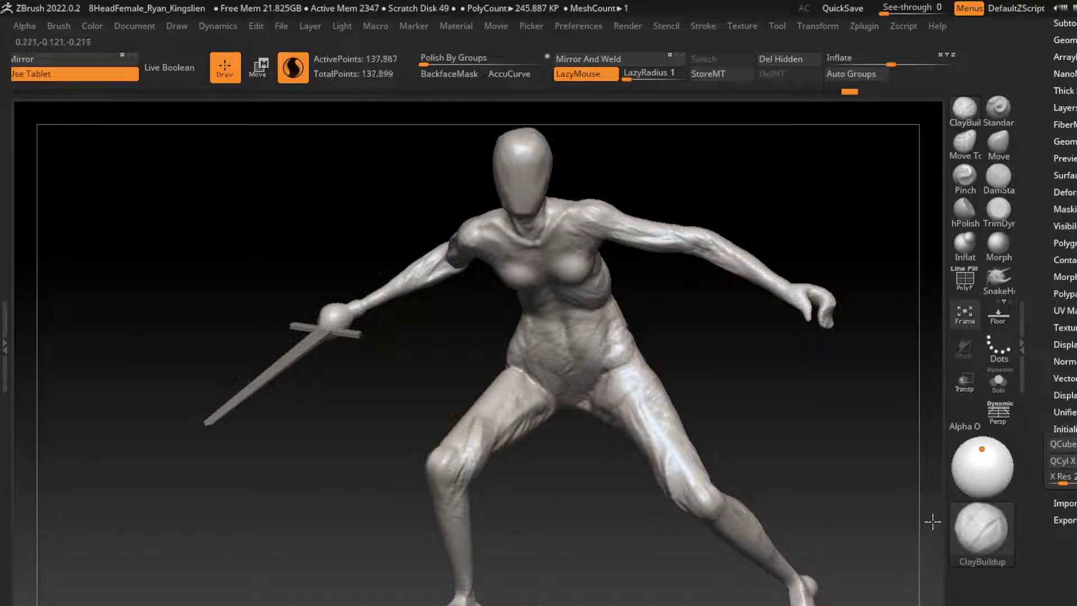
pyautogui.moveTo(631, 393); pyautogui.dragTo(614, 331)
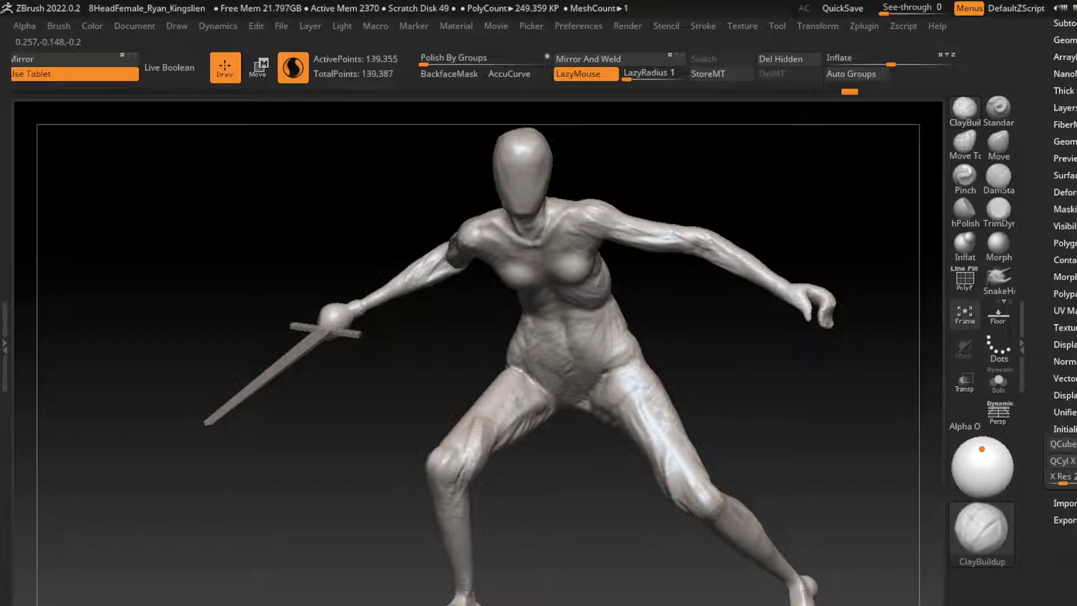
# Step: Orbit around the figure to check its side, back and front views
pyautogui.press('b')
pyautogui.press('d')
pyautogui.press('s')
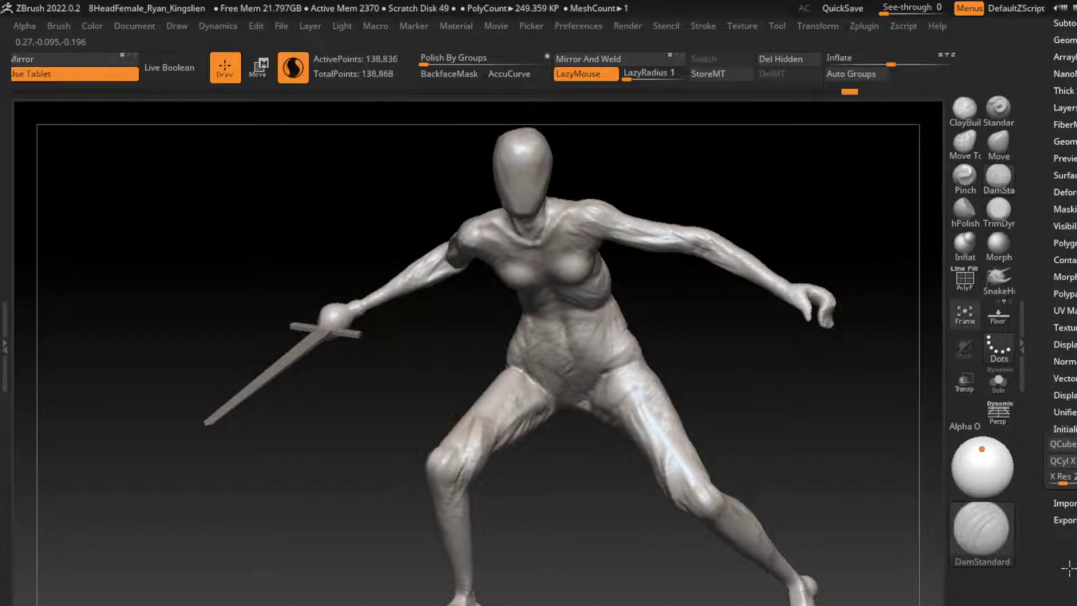
pyautogui.press('b')
pyautogui.press('c')
pyautogui.press('b')
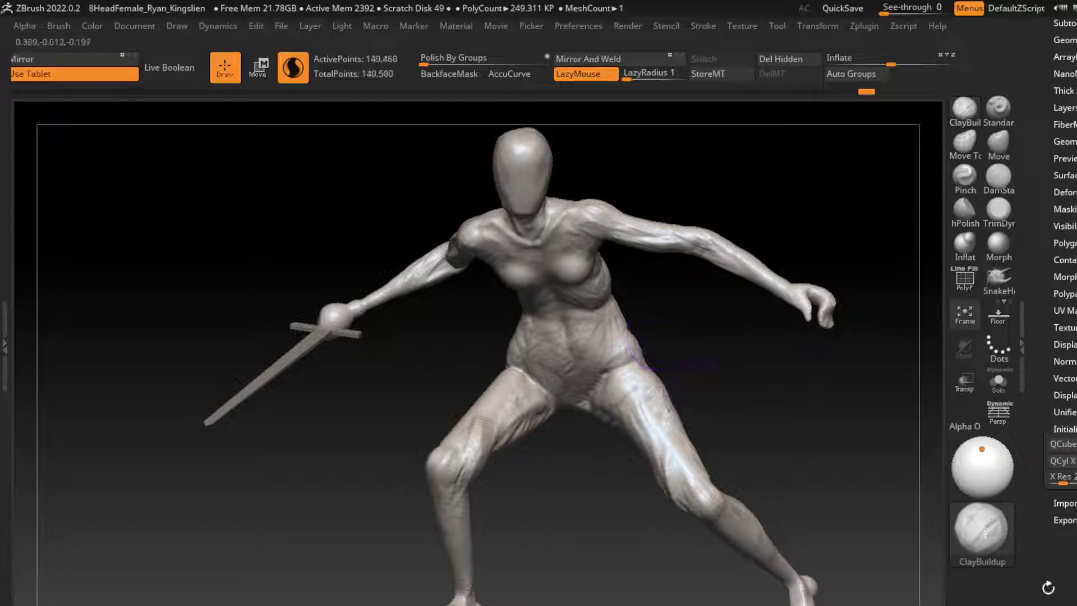
pyautogui.moveTo(640, 348); pyautogui.dragTo(662, 376)
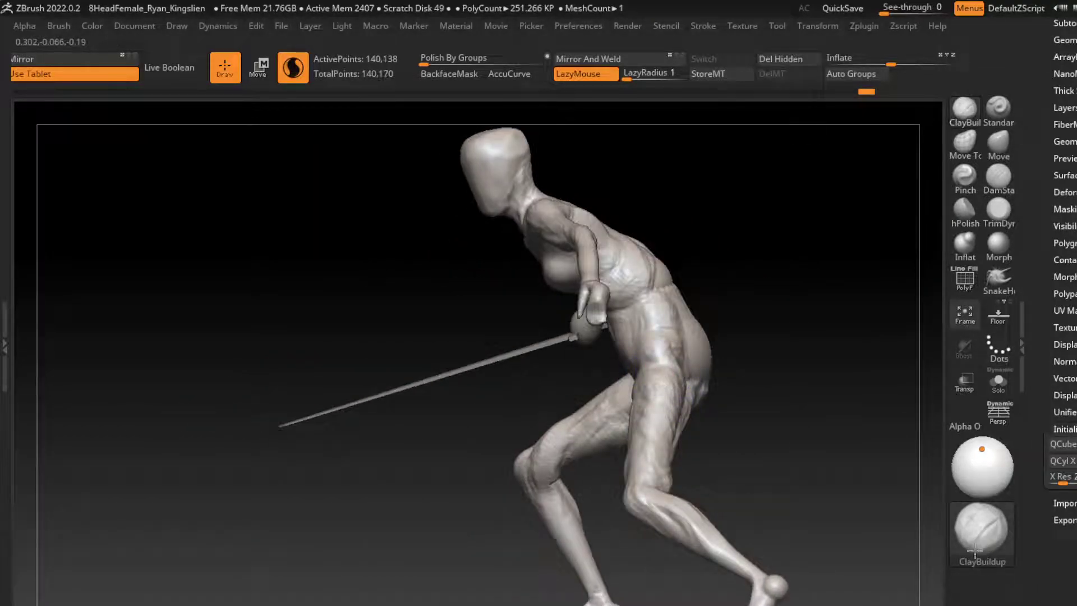
pyautogui.moveTo(813, 449); pyautogui.dragTo(698, 458)
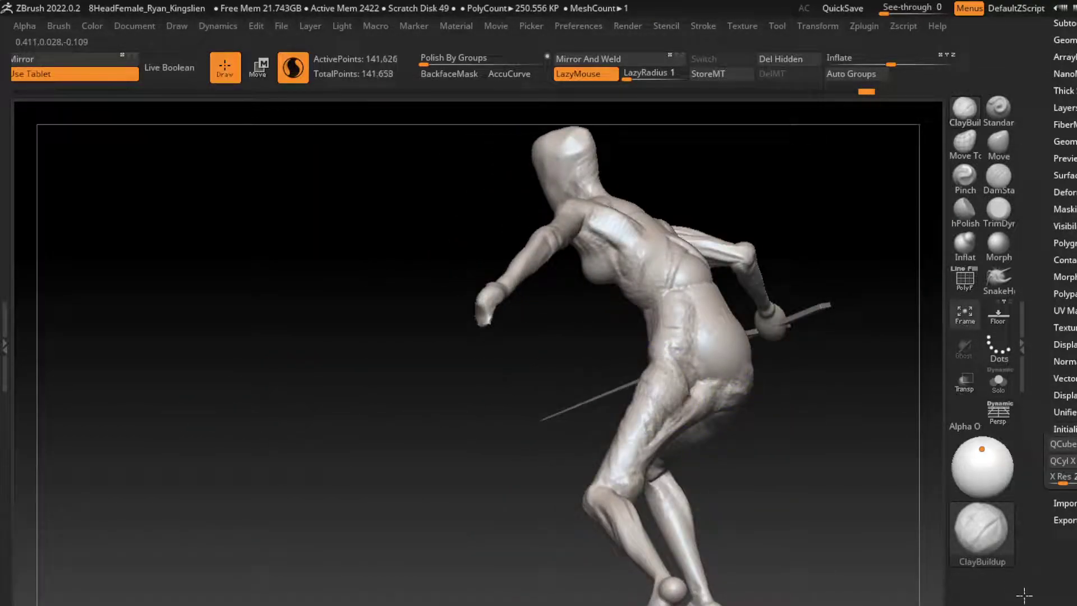
pyautogui.moveTo(670, 418)
pyautogui.mouseDown(button='right')
pyautogui.moveTo(662, 438)
pyautogui.moveTo(666, 406)
pyautogui.mouseUp(button='right')
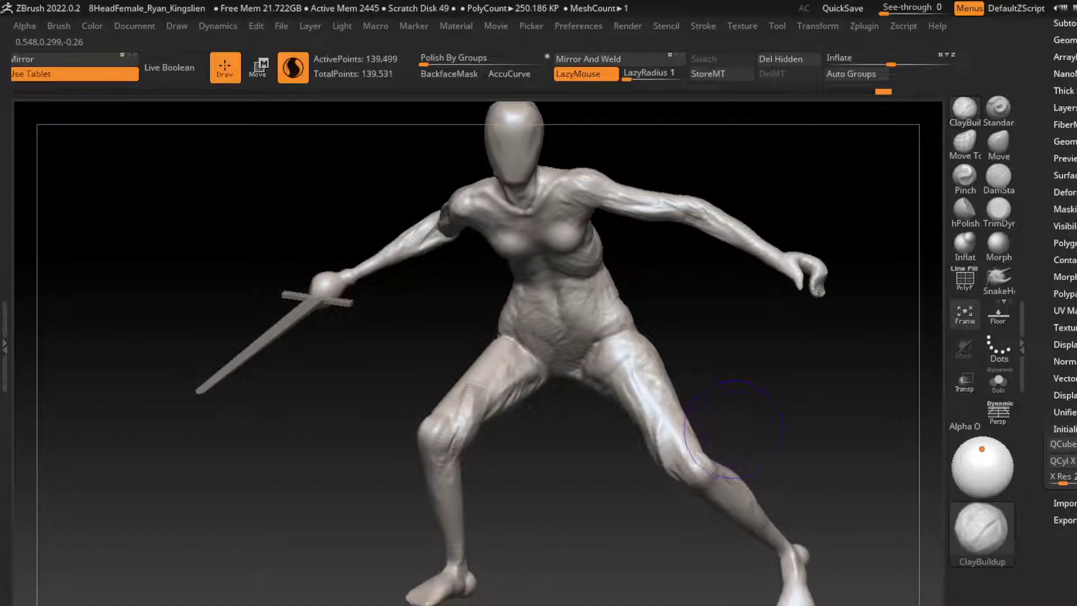
pyautogui.moveTo(729, 432)
pyautogui.mouseDown(button='right')
pyautogui.moveTo(665, 418)
pyautogui.moveTo(749, 463)
pyautogui.mouseUp(button='right')
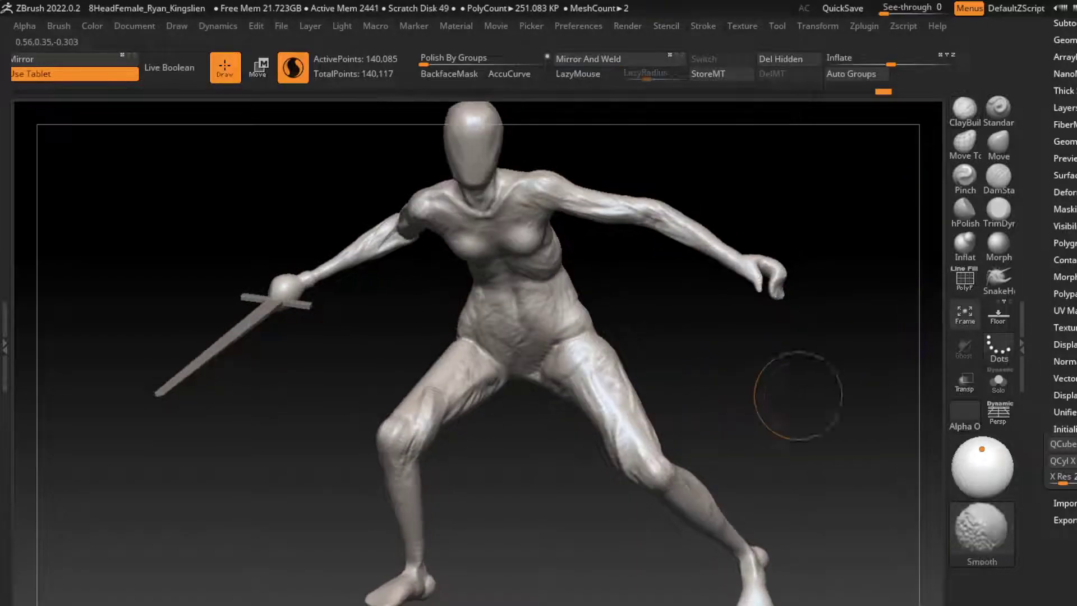
# Step: Resize the brush and sculpt muscle detail on the inner right thigh
pyautogui.press('s')
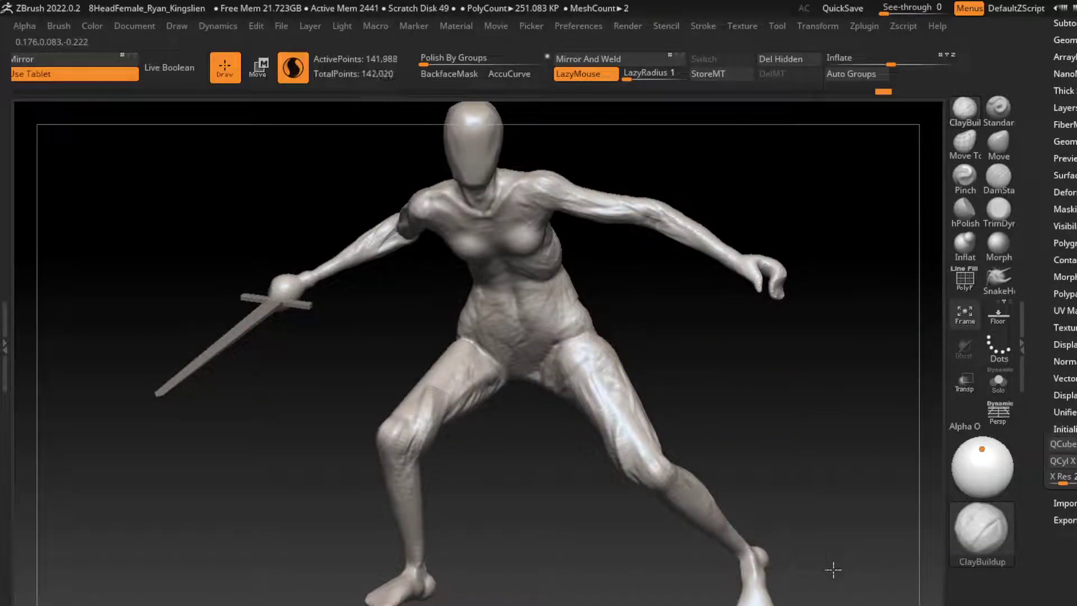
pyautogui.moveTo(572, 422)
pyautogui.mouseDown()
pyautogui.moveTo(596, 443)
pyautogui.moveTo(561, 393)
pyautogui.moveTo(603, 426)
pyautogui.mouseUp()
pyautogui.moveTo(556, 390); pyautogui.dragTo(595, 424)
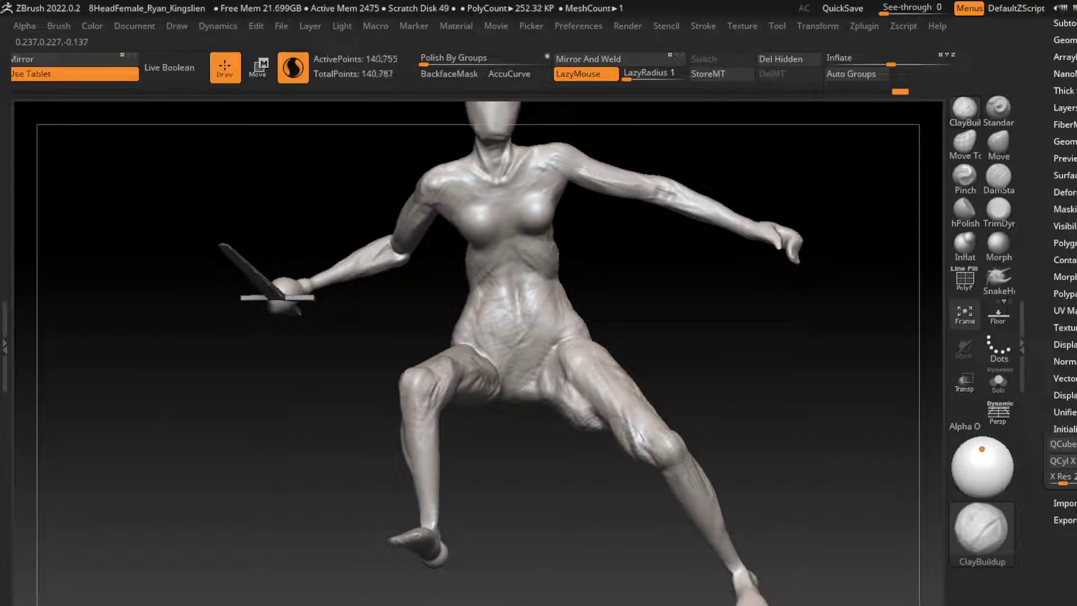
pyautogui.moveTo(702, 365); pyautogui.dragTo(595, 427)
pyautogui.moveTo(558, 387); pyautogui.dragTo(597, 429)
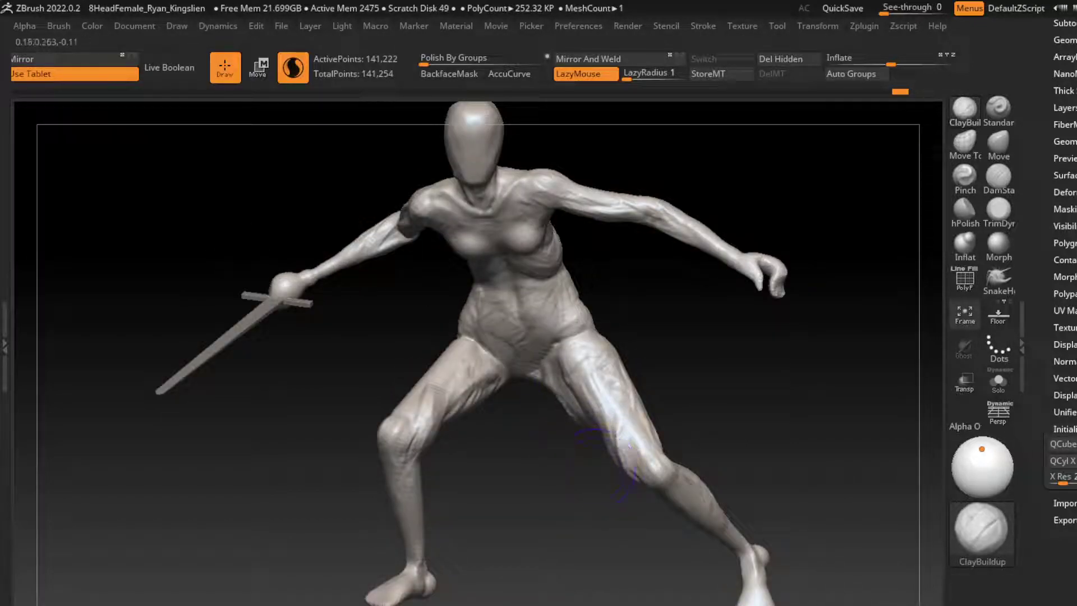
pyautogui.moveTo(609, 465); pyautogui.dragTo(567, 404)
pyautogui.moveTo(639, 444)
pyautogui.mouseDown()
pyautogui.moveTo(589, 364)
pyautogui.moveTo(583, 412)
pyautogui.moveTo(561, 401)
pyautogui.mouseUp()
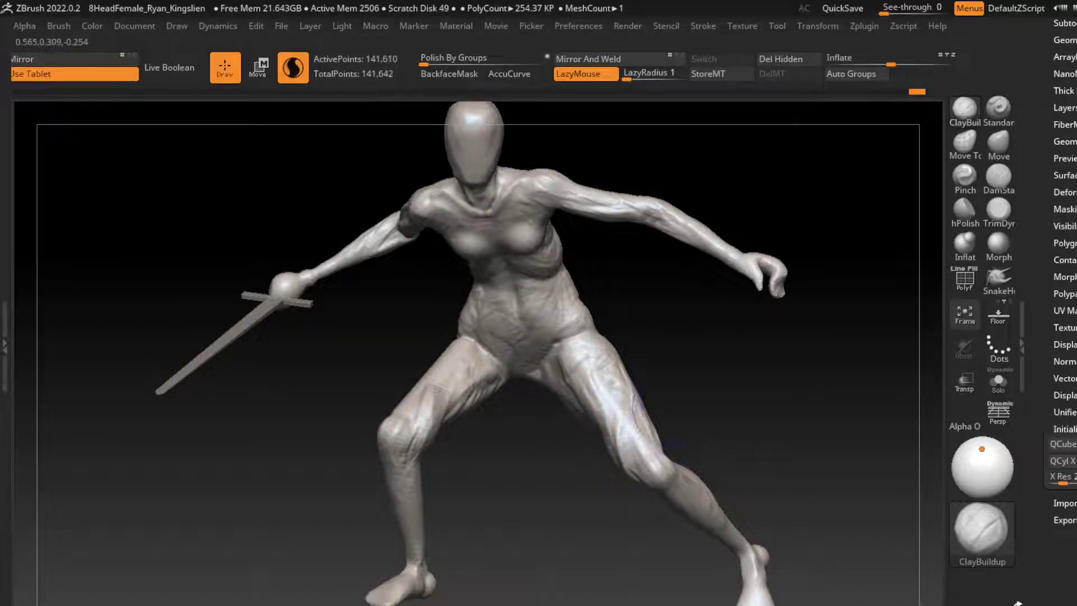
pyautogui.moveTo(701, 393); pyautogui.dragTo(635, 451)
pyautogui.moveTo(654, 456); pyautogui.dragTo(617, 443, button='right')
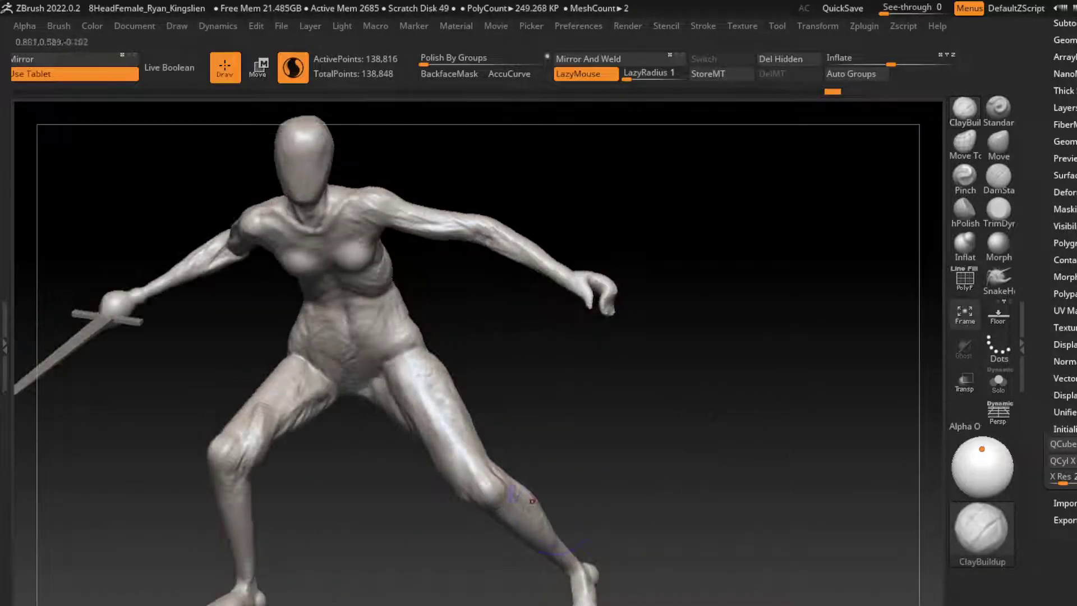
# Step: Build up a lump of clay at the right ankle
pyautogui.press('b')
pyautogui.press('t')
pyautogui.press('d')
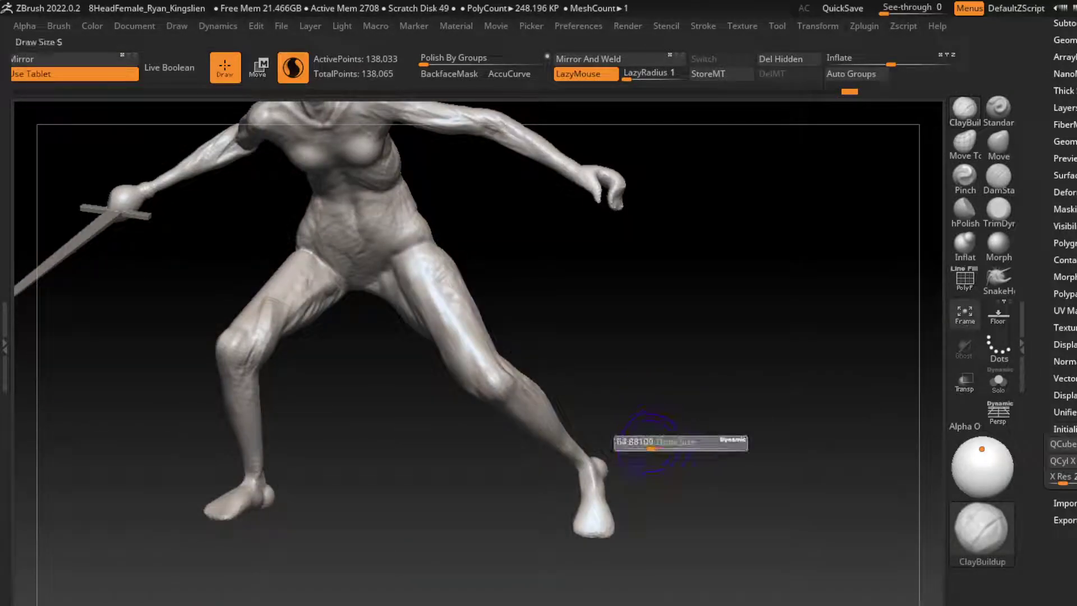
pyautogui.press('s')
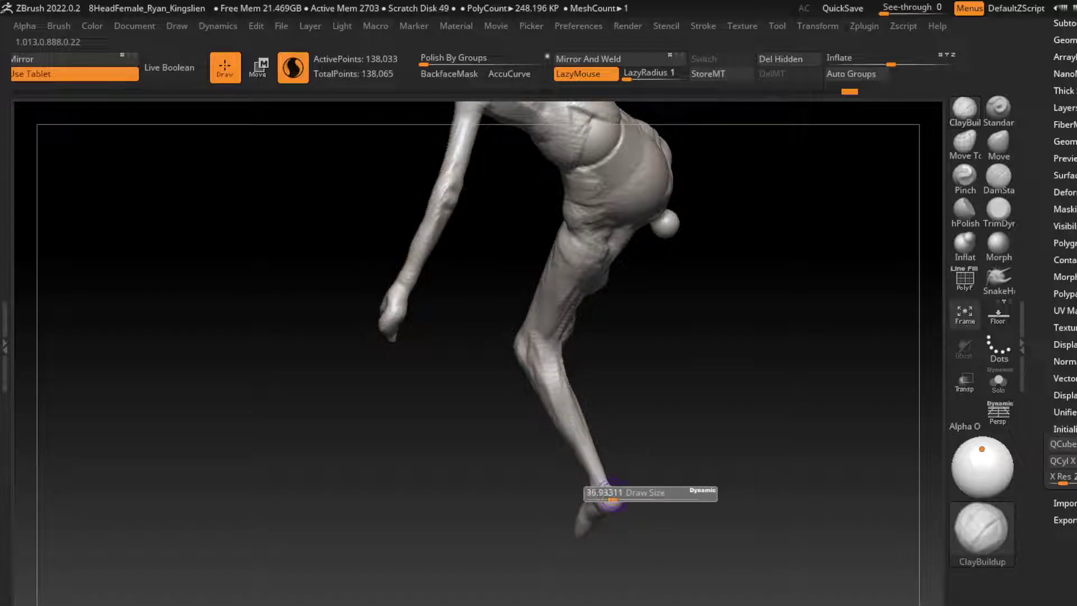
pyautogui.moveTo(605, 494); pyautogui.dragTo(612, 499)
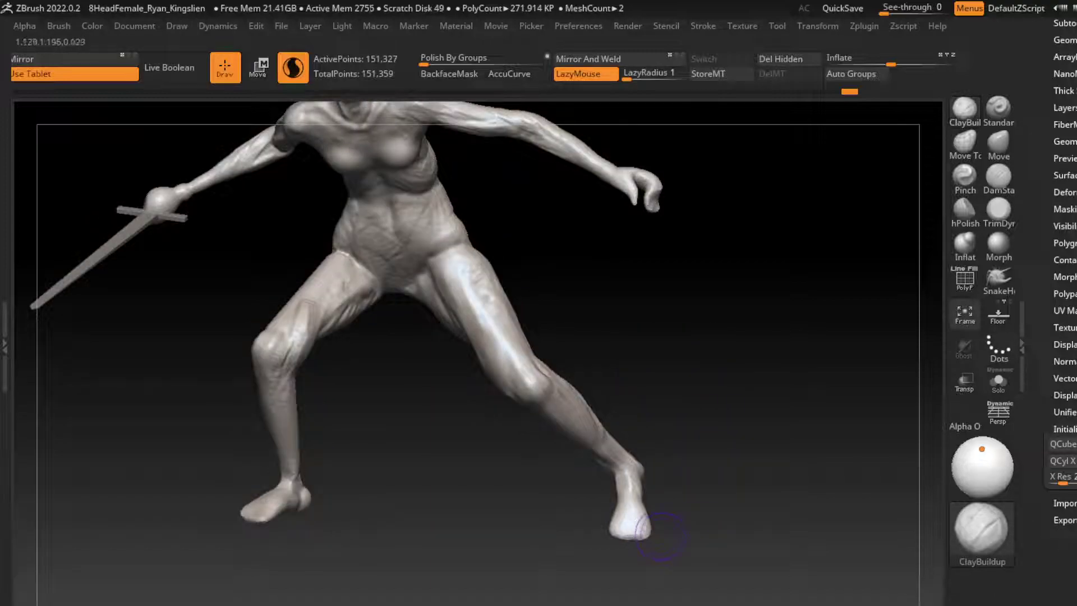
# Step: Shrink the Move brush to reshape the right foot, then return to ClayBuildup
pyautogui.click(965, 212)
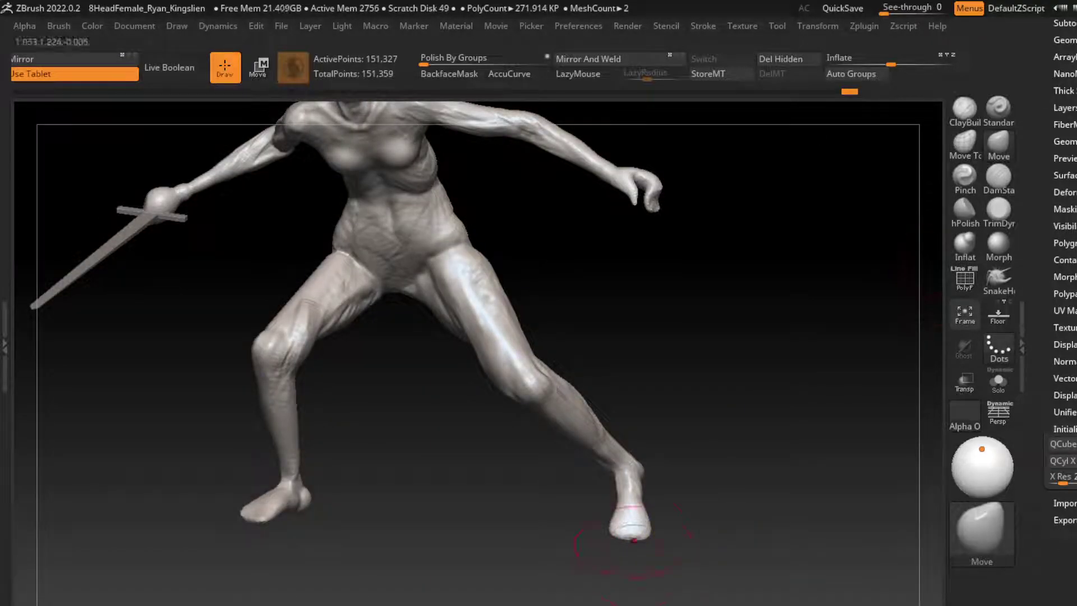
pyautogui.press('s')
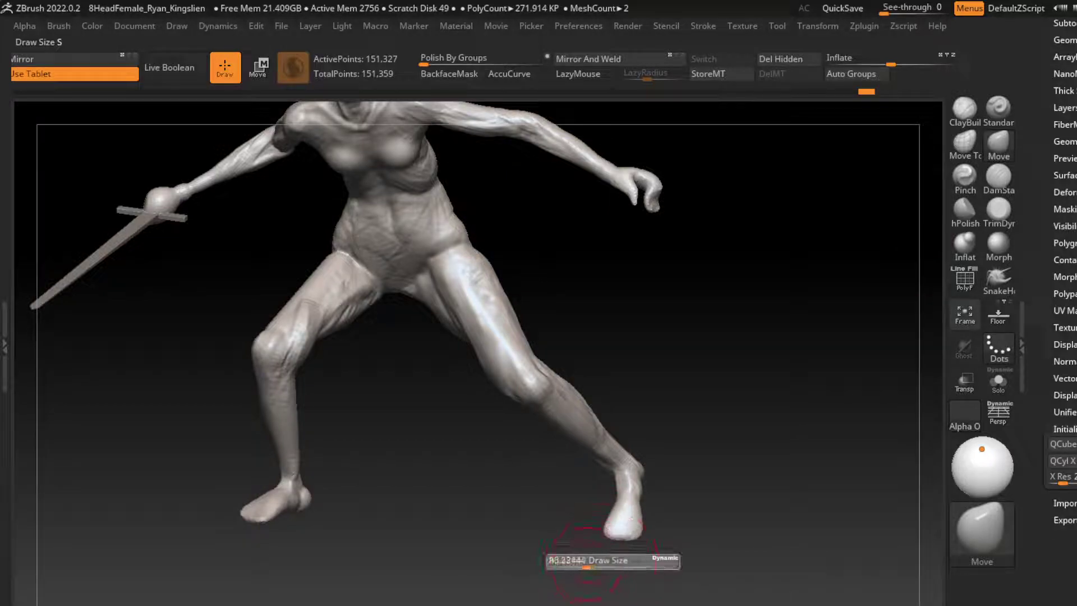
pyautogui.moveTo(612, 561); pyautogui.dragTo(592, 561)
pyautogui.press('s')
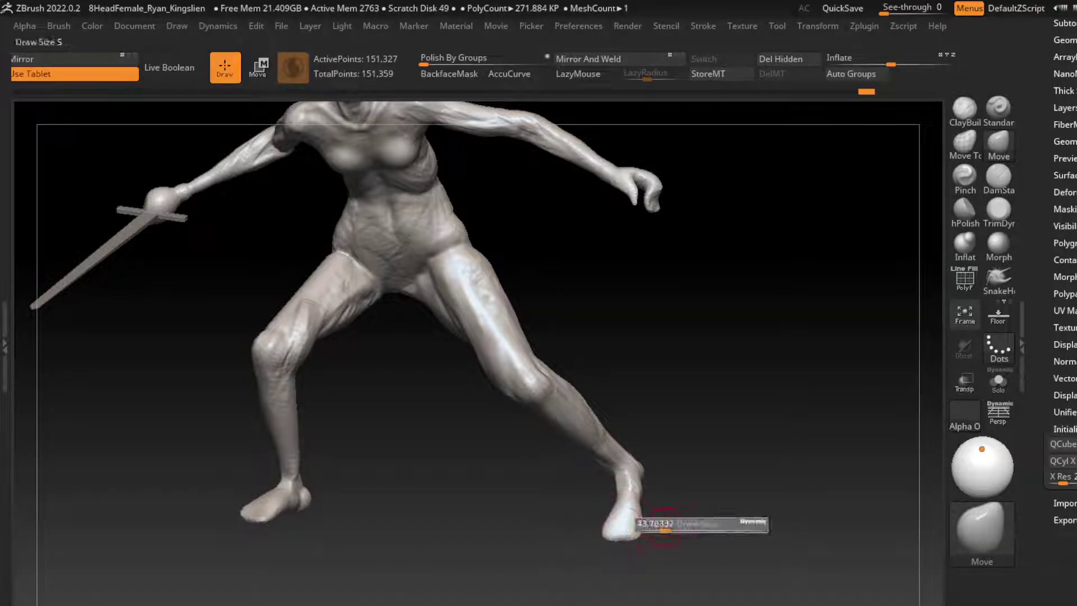
pyautogui.press('b')
pyautogui.press('c')
pyautogui.press('b')
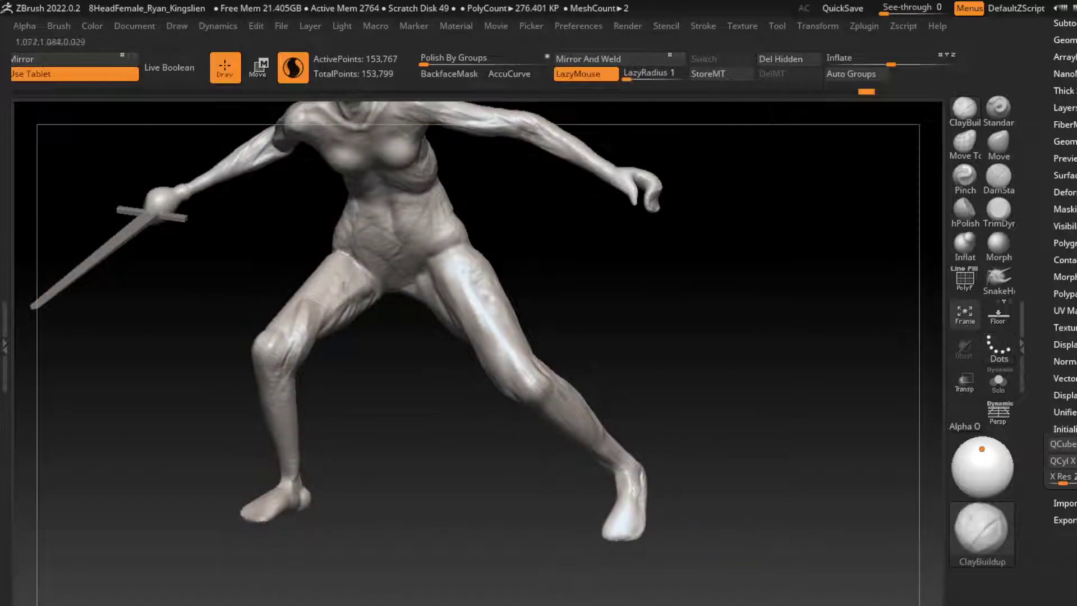
# Step: Touch up the right ankle, then orbit around and sculpt form into the left knee
pyautogui.moveTo(638, 469); pyautogui.dragTo(638, 532)
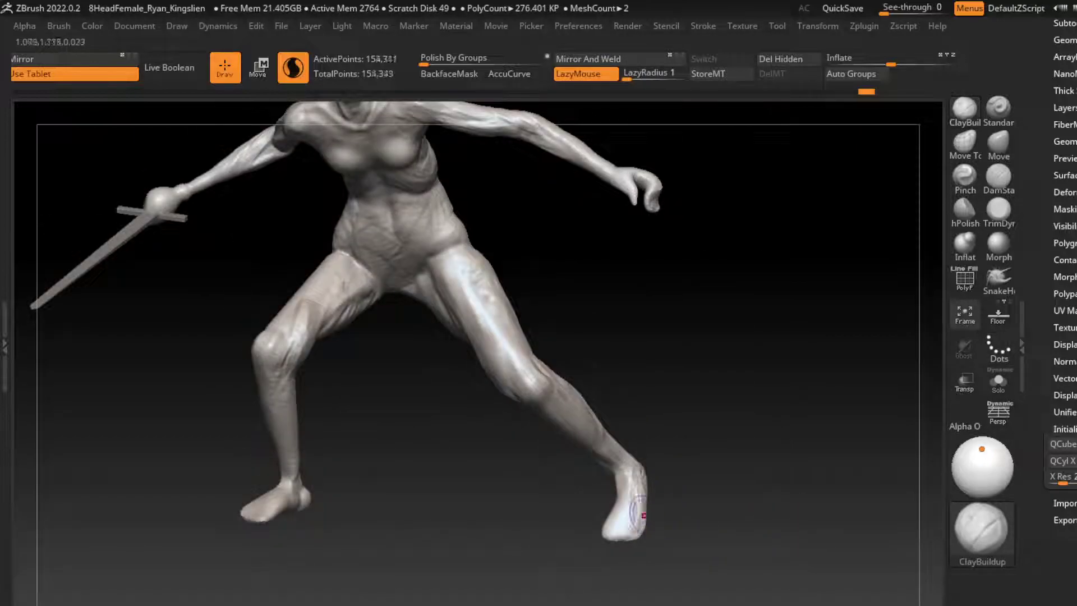
pyautogui.keyDown('alt'); pyautogui.moveTo(656, 488); pyautogui.dragTo(761, 488); pyautogui.keyUp('alt')
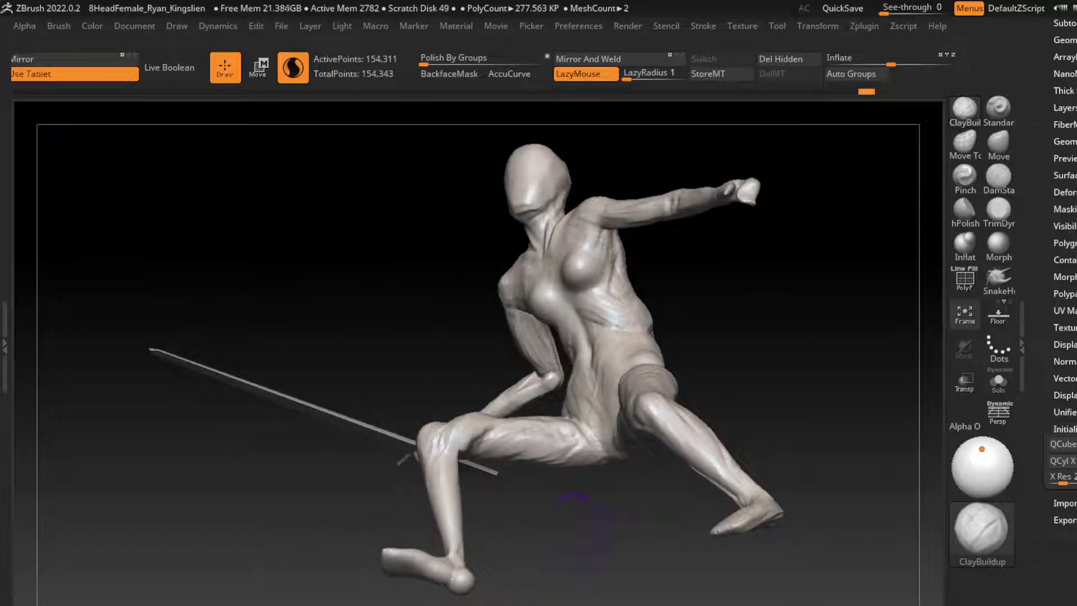
pyautogui.moveTo(555, 528)
pyautogui.mouseDown()
pyautogui.moveTo(637, 552)
pyautogui.moveTo(623, 502)
pyautogui.mouseUp()
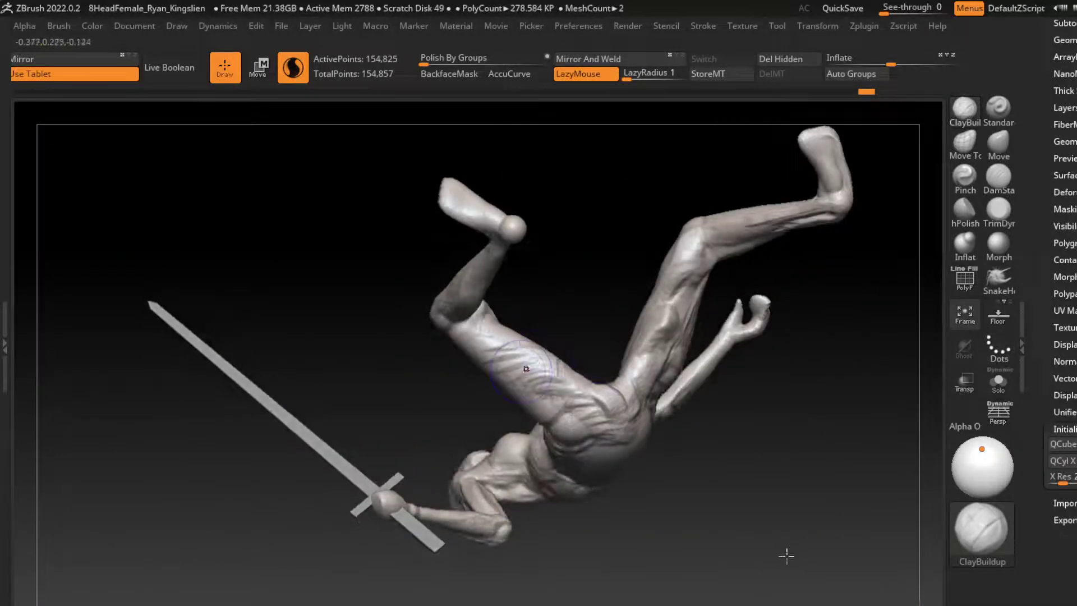
pyautogui.press('s')
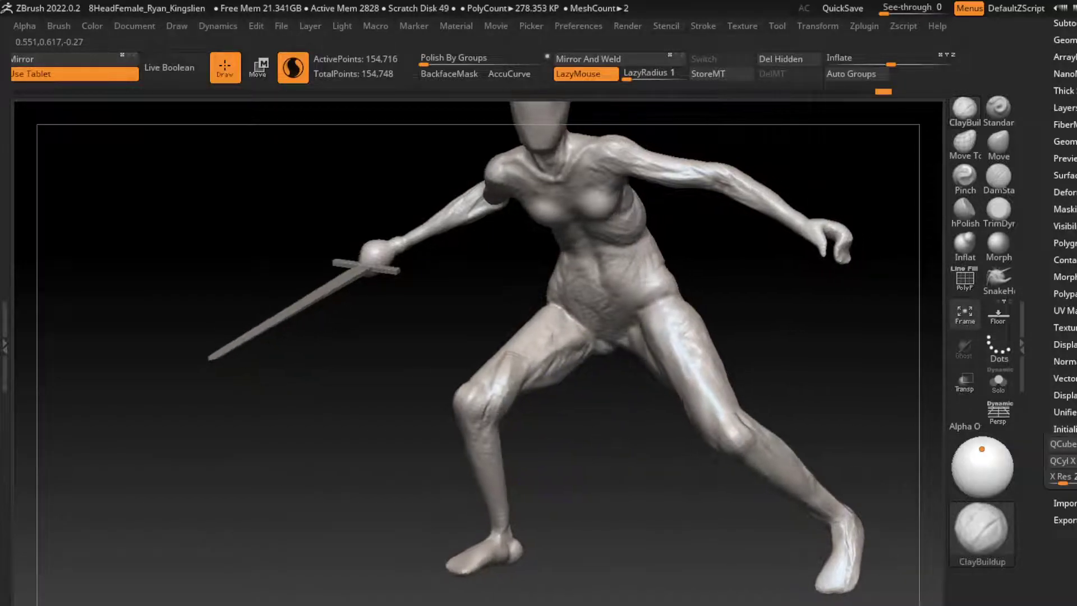
pyautogui.press('s')
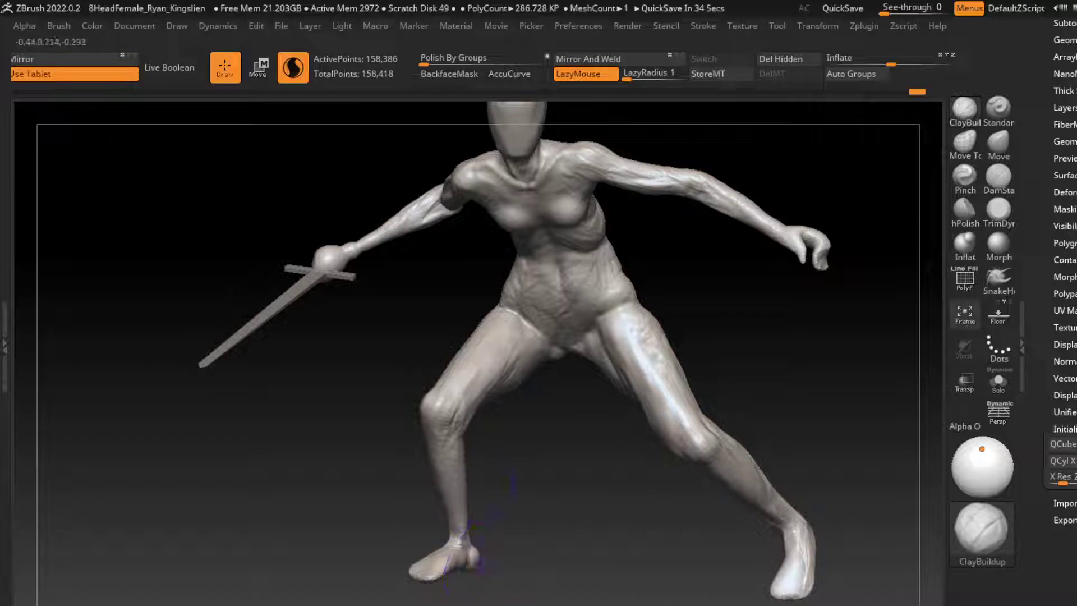
pyautogui.moveTo(477, 533); pyautogui.dragTo(435, 429)
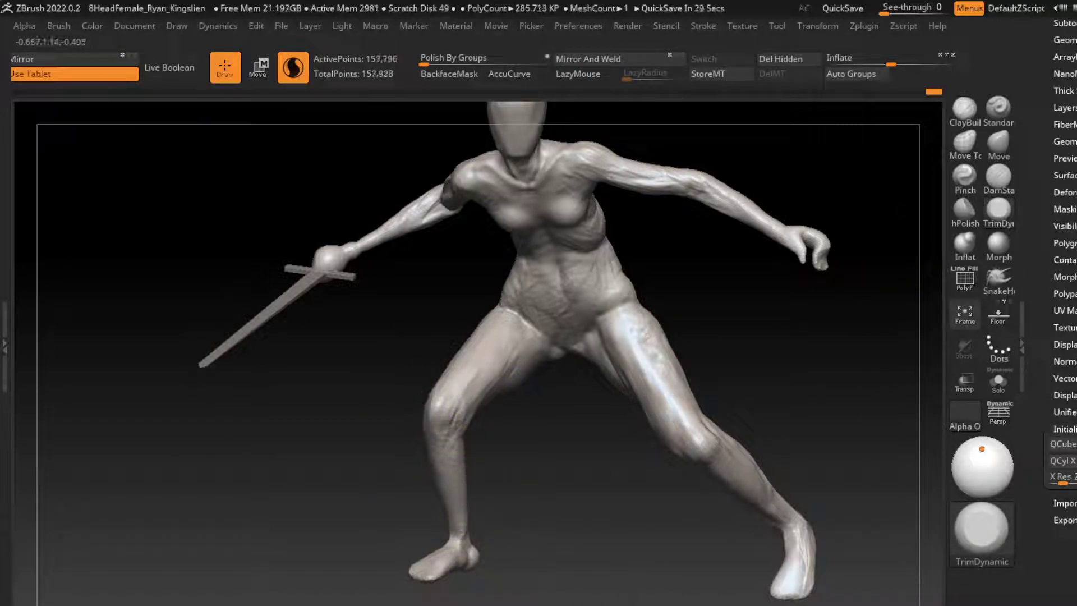
# Step: Sculpt the left calf muscle with ClayBuildup from a rear three-quarter view
pyautogui.click(965, 108)
pyautogui.press('l')
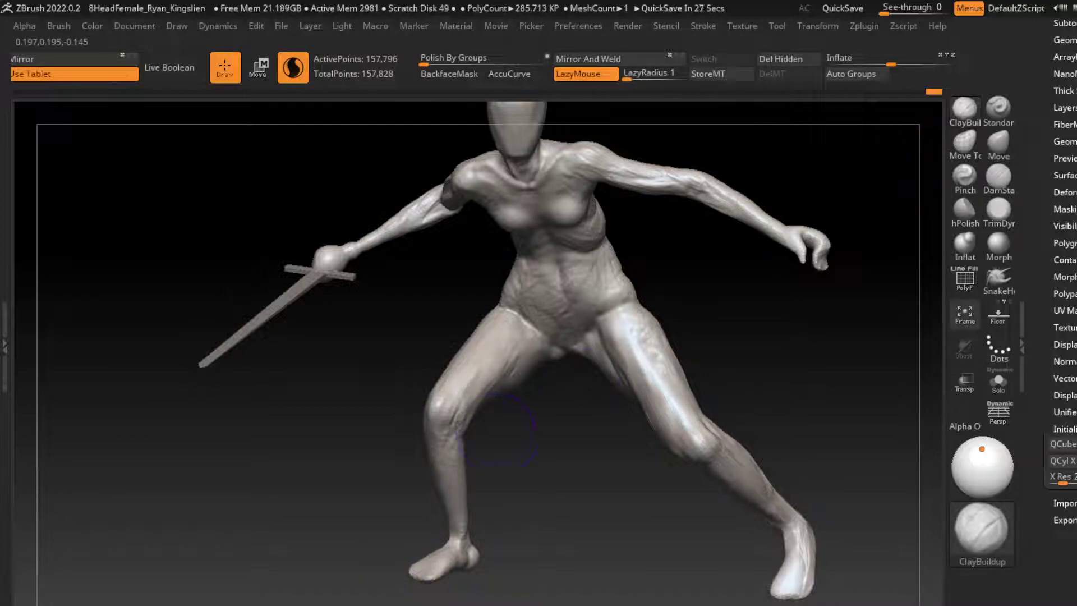
pyautogui.press('s')
pyautogui.moveTo(532, 480)
pyautogui.mouseDown()
pyautogui.moveTo(447, 465)
pyautogui.moveTo(424, 424)
pyautogui.moveTo(443, 482)
pyautogui.mouseUp()
pyautogui.moveTo(432, 444); pyautogui.dragTo(457, 505)
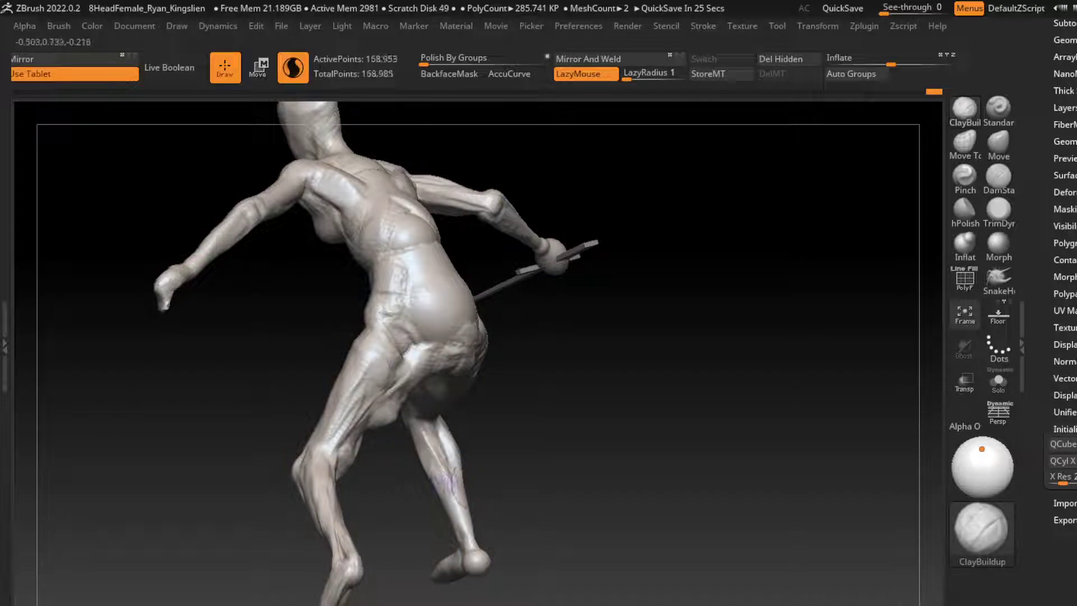
pyautogui.press('s')
pyautogui.moveTo(426, 443)
pyautogui.mouseDown()
pyautogui.moveTo(443, 505)
pyautogui.moveTo(476, 551)
pyautogui.mouseUp()
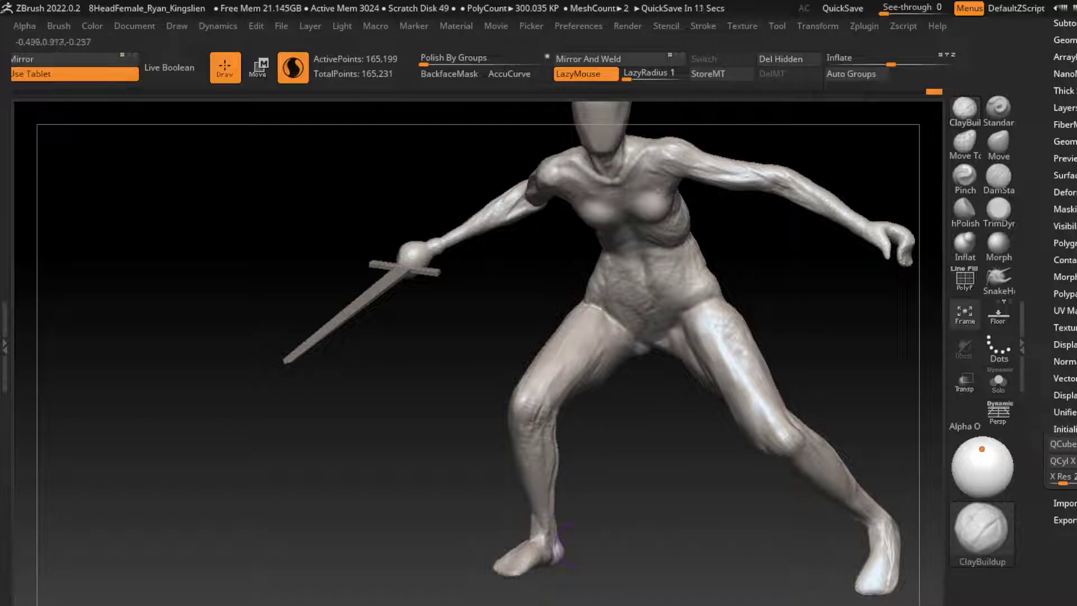
# Step: Build up the left ankle and shin, then add a stroke on the torso side
pyautogui.moveTo(562, 543); pyautogui.dragTo(550, 530)
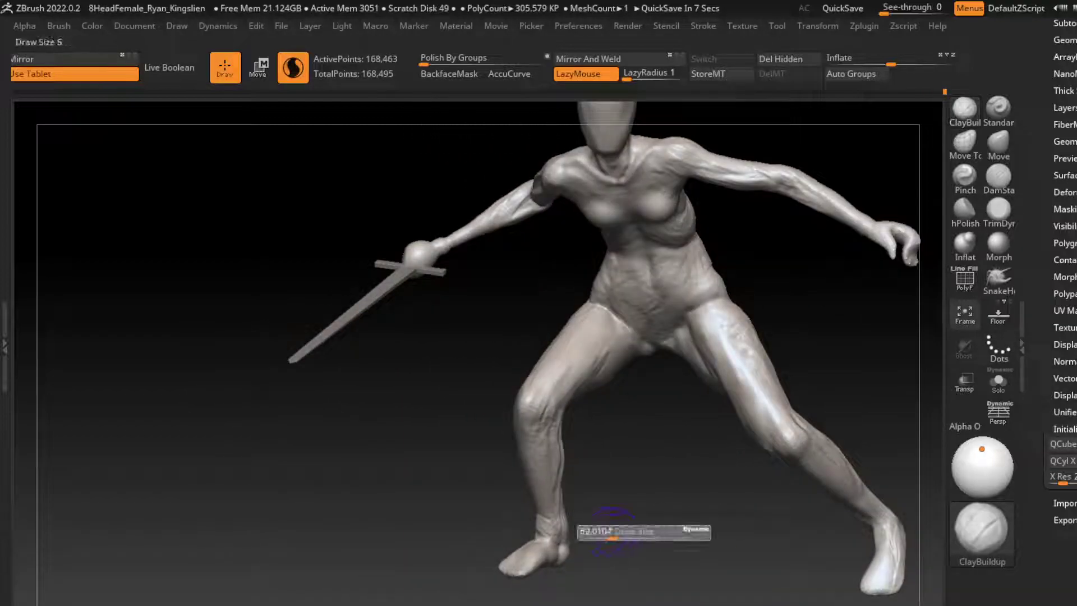
pyautogui.moveTo(552, 450); pyautogui.dragTo(555, 512)
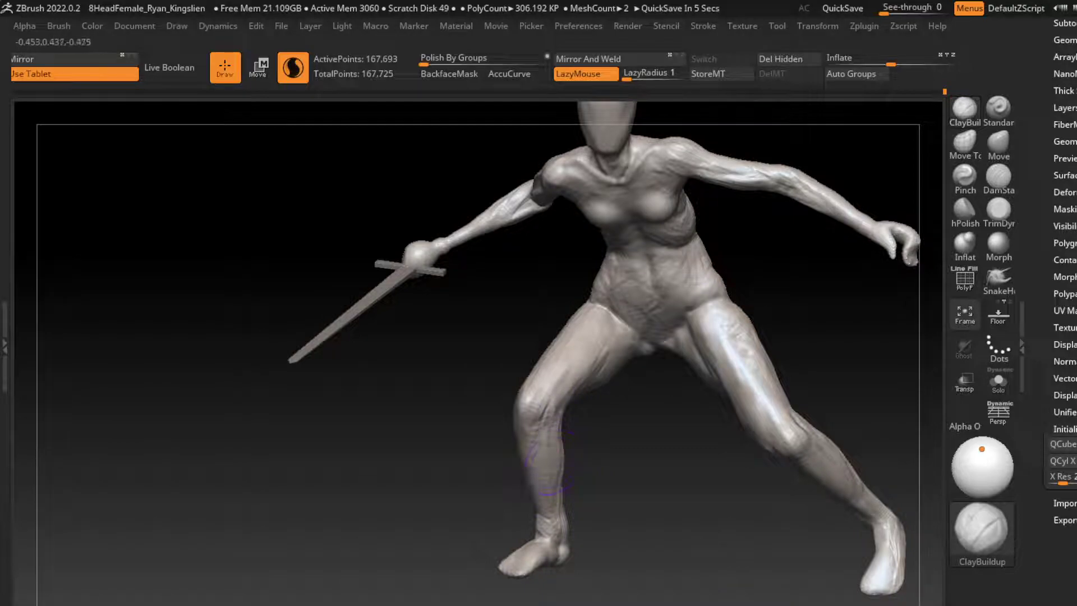
pyautogui.moveTo(548, 461)
pyautogui.mouseDown()
pyautogui.moveTo(570, 453)
pyautogui.moveTo(547, 431)
pyautogui.mouseUp()
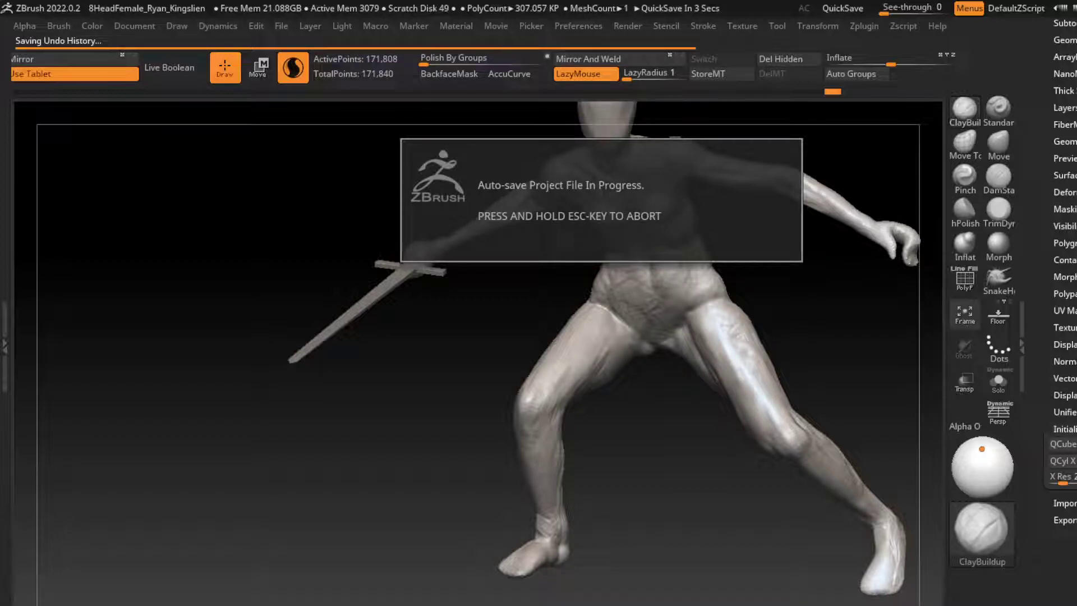
pyautogui.moveTo(547, 555)
pyautogui.mouseDown()
pyautogui.moveTo(721, 359)
pyautogui.moveTo(712, 386)
pyautogui.moveTo(721, 406)
pyautogui.moveTo(704, 387)
pyautogui.mouseUp()
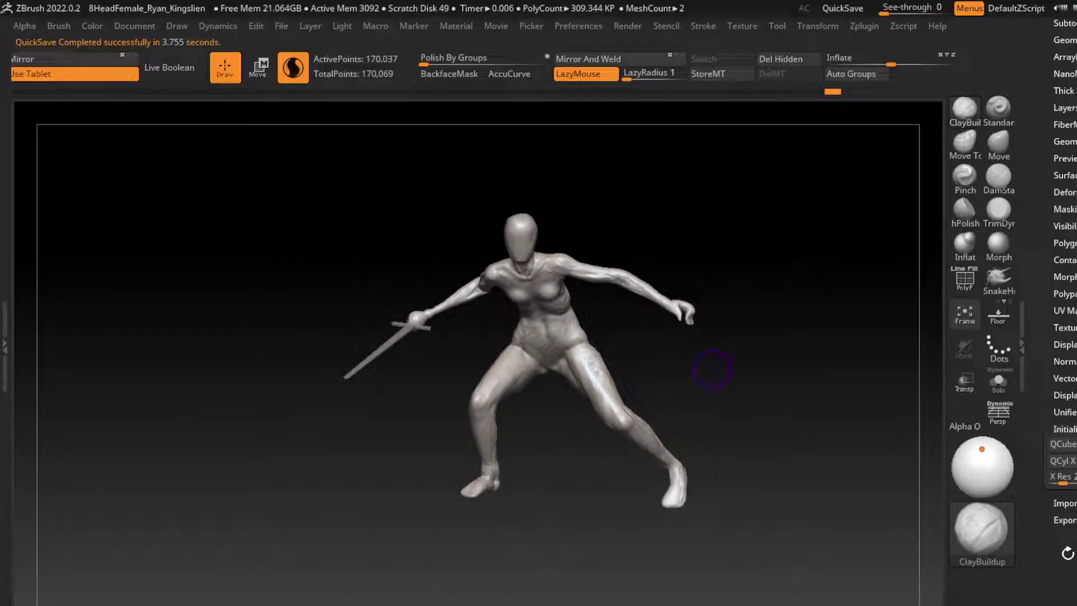
pyautogui.moveTo(712, 369)
pyautogui.mouseDown()
pyautogui.moveTo(705, 445)
pyautogui.moveTo(682, 377)
pyautogui.mouseUp()
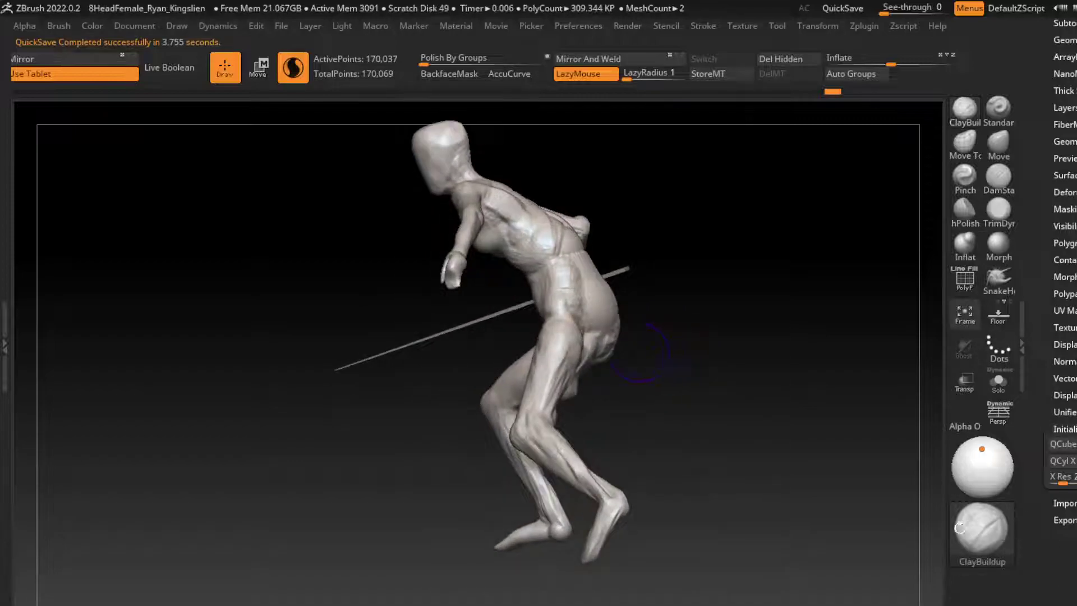
pyautogui.keyDown('ctrl'); pyautogui.moveTo(926, 357); pyautogui.dragTo(921, 364); pyautogui.keyUp('ctrl')
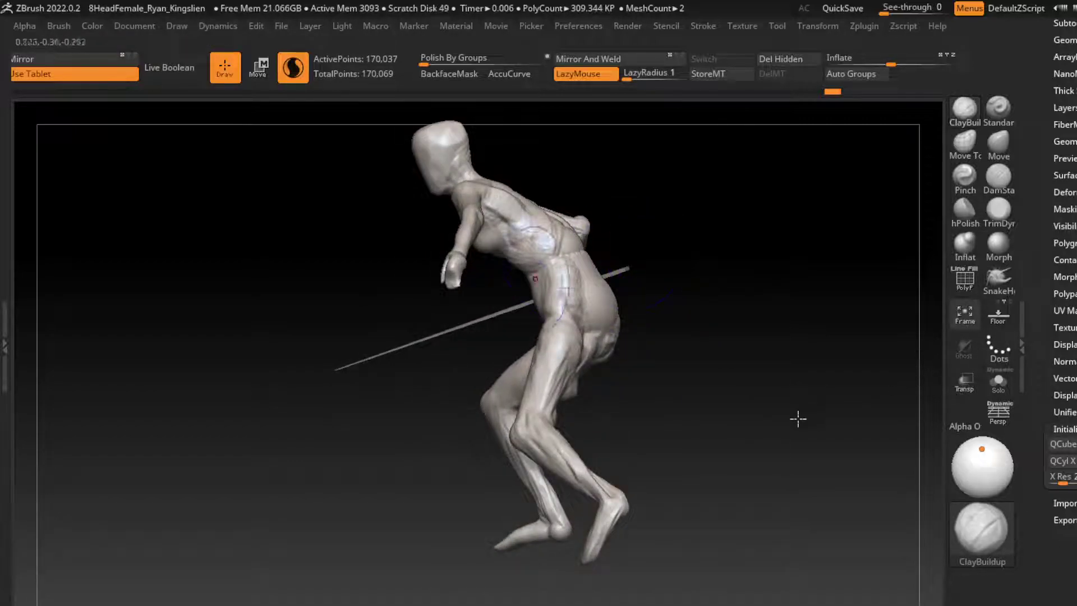
pyautogui.press('b')
pyautogui.press('m')
pyautogui.press('v')
pyautogui.press('s')
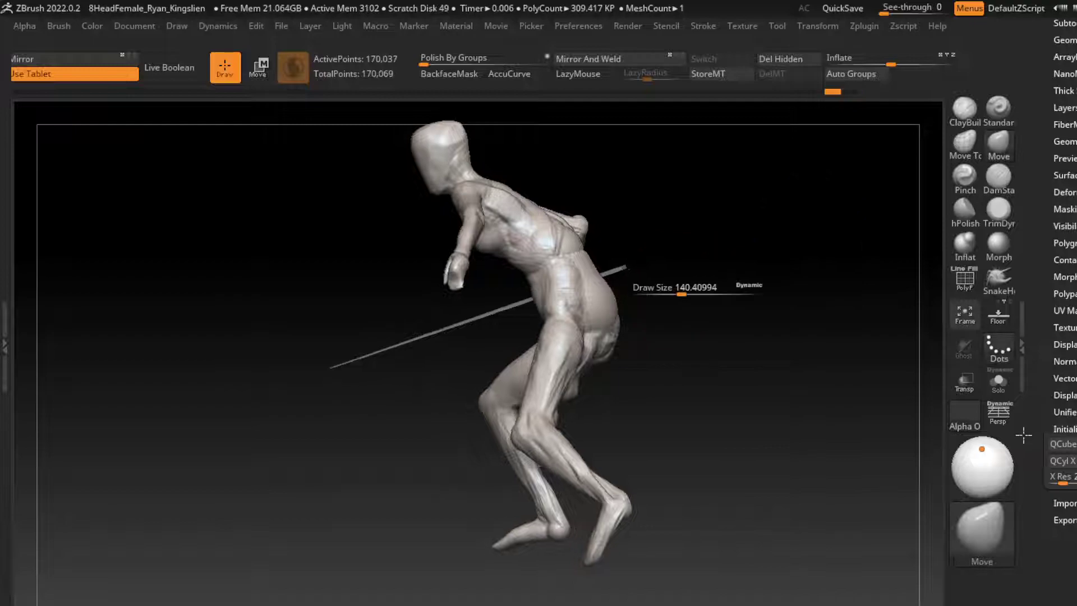
pyautogui.hotkey('ctrl', 'z')
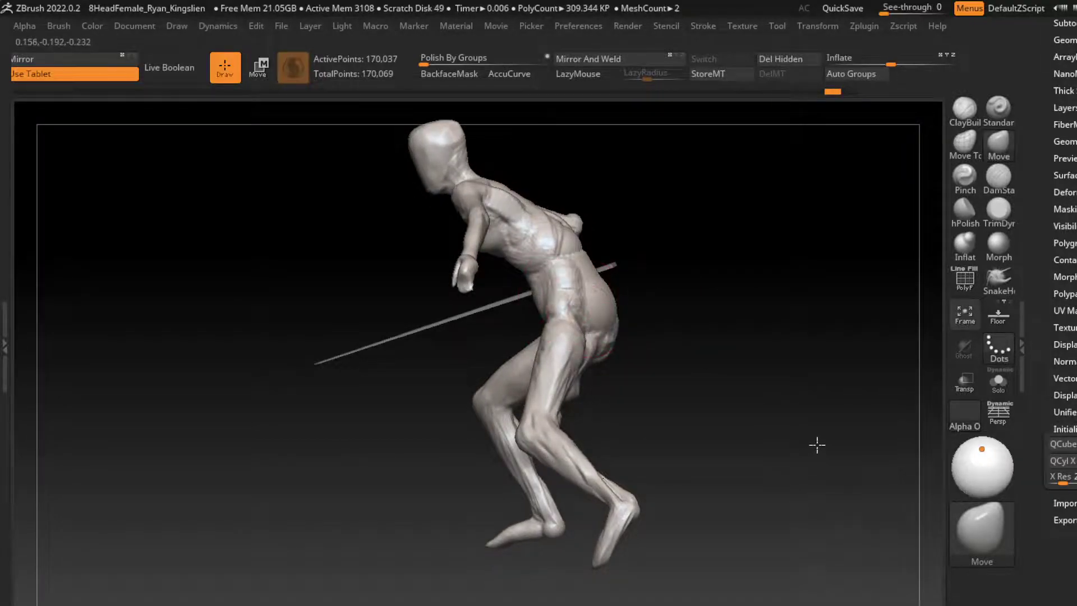
pyautogui.hotkey('ctrl', 'shift', 'z')
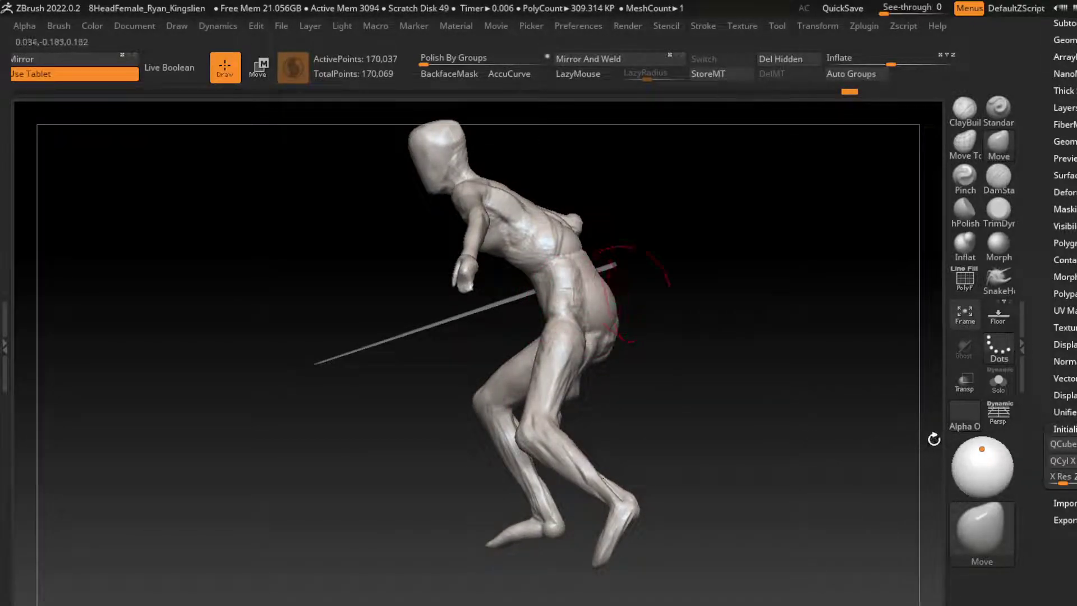
pyautogui.hotkey('ctrl', 'z')
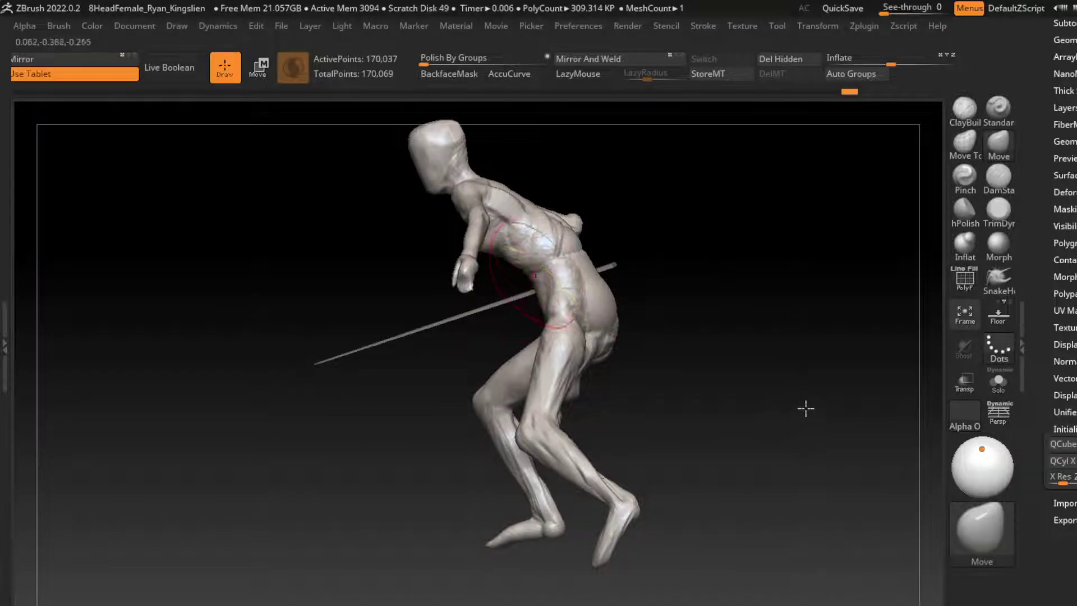
pyautogui.hotkey('ctrl', 'z')
pyautogui.hotkey('ctrl', 'z')
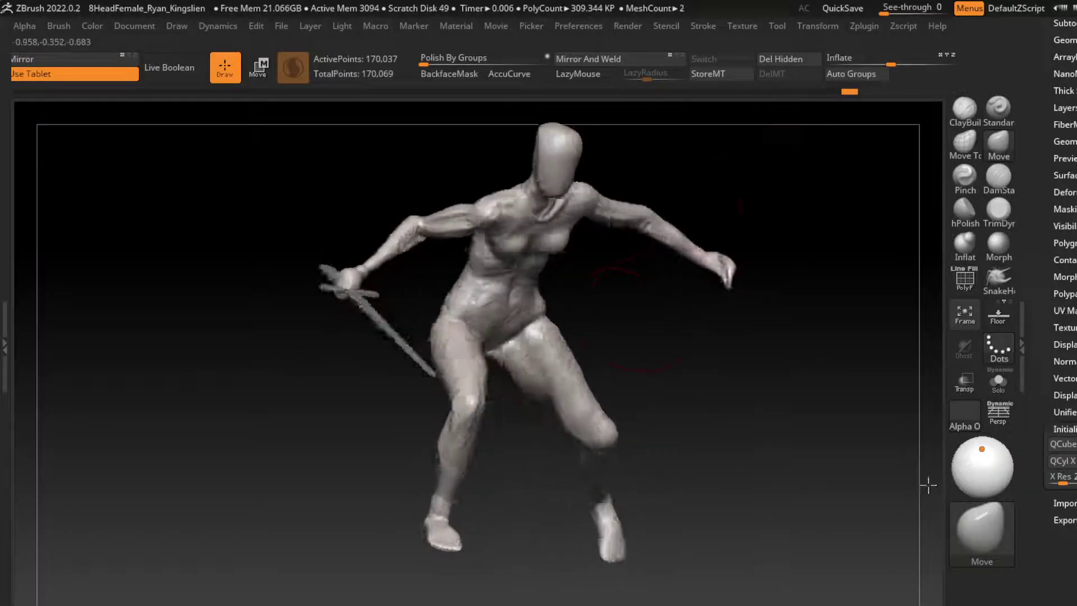
pyautogui.hotkey('ctrl', 'z')
pyautogui.hotkey('ctrl', 'z')
pyautogui.hotkey('ctrl', 'z')
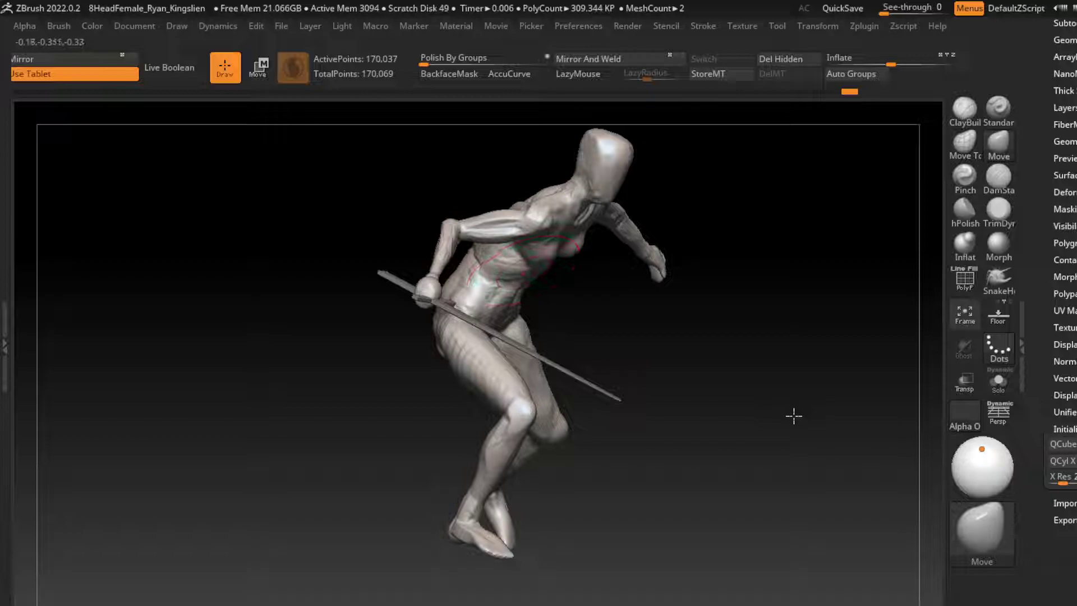
pyautogui.hotkey('ctrl', 'z')
pyautogui.hotkey('ctrl', 'z')
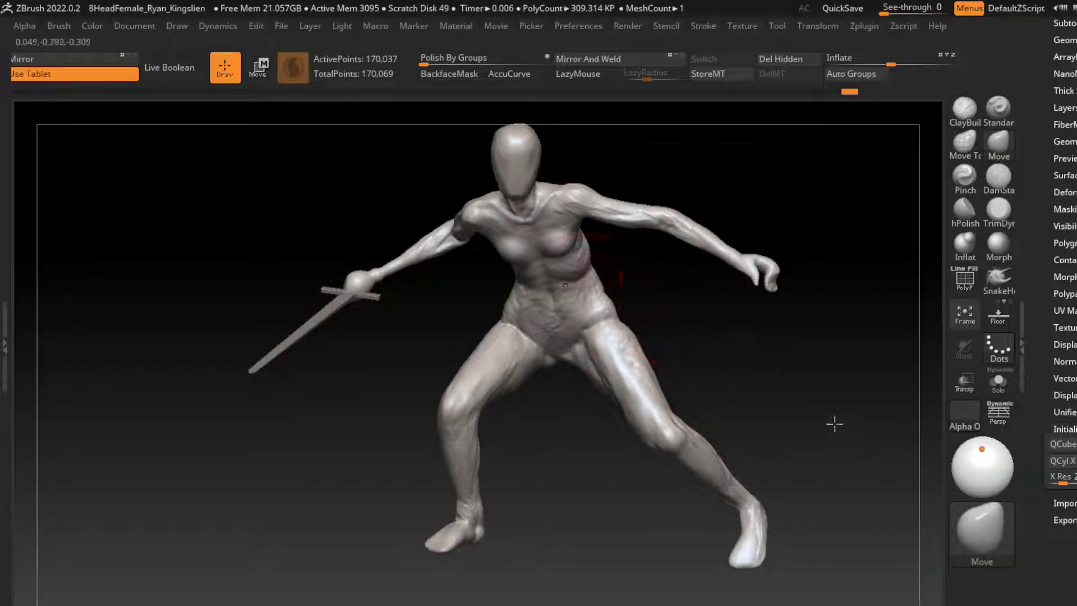
pyautogui.hotkey('ctrl', 'z')
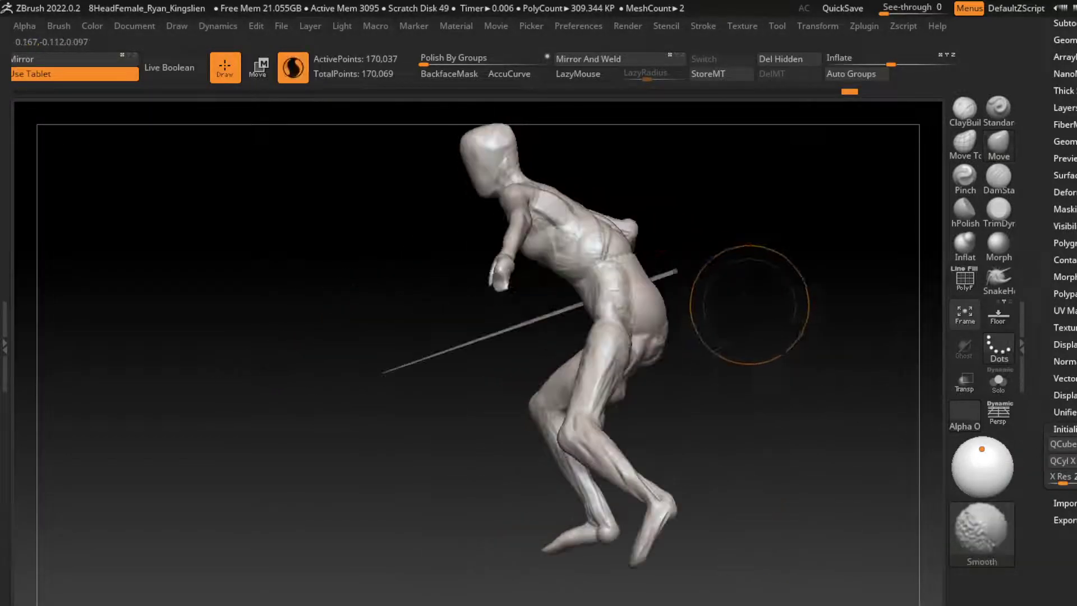
pyautogui.hotkey('ctrl', 'shift', 'z')
pyautogui.hotkey('ctrl', 'z')
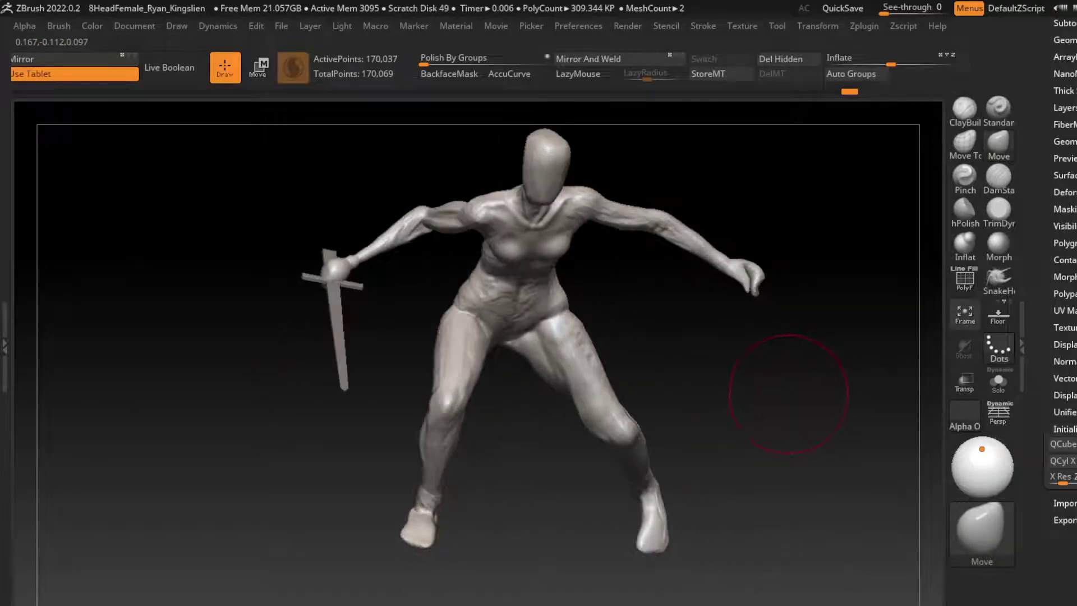
pyautogui.hotkey('ctrl', 'shift', 'z')
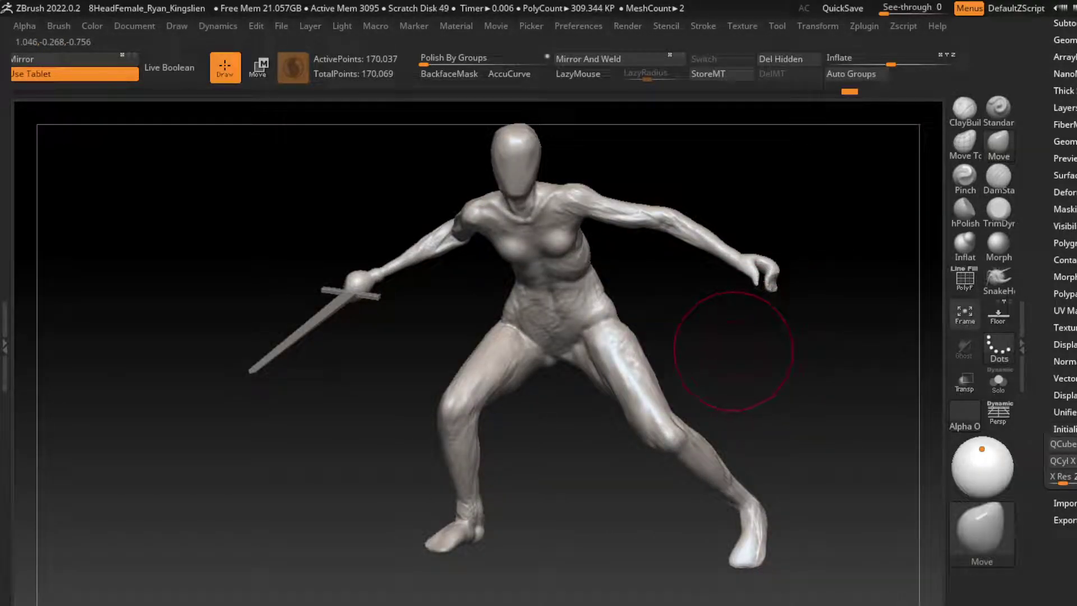
pyautogui.press('s')
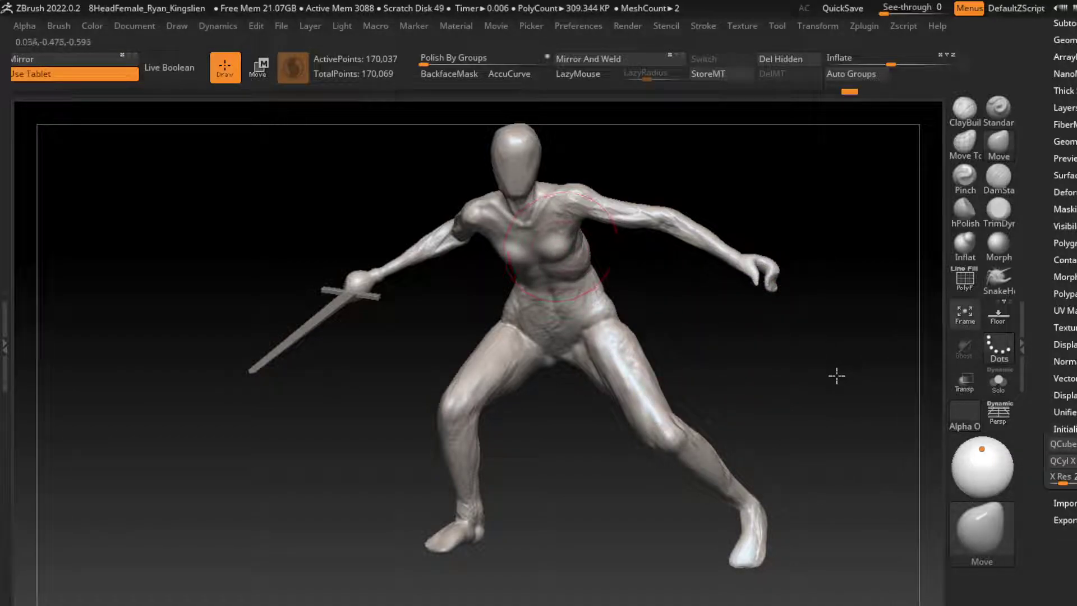
pyautogui.press('s')
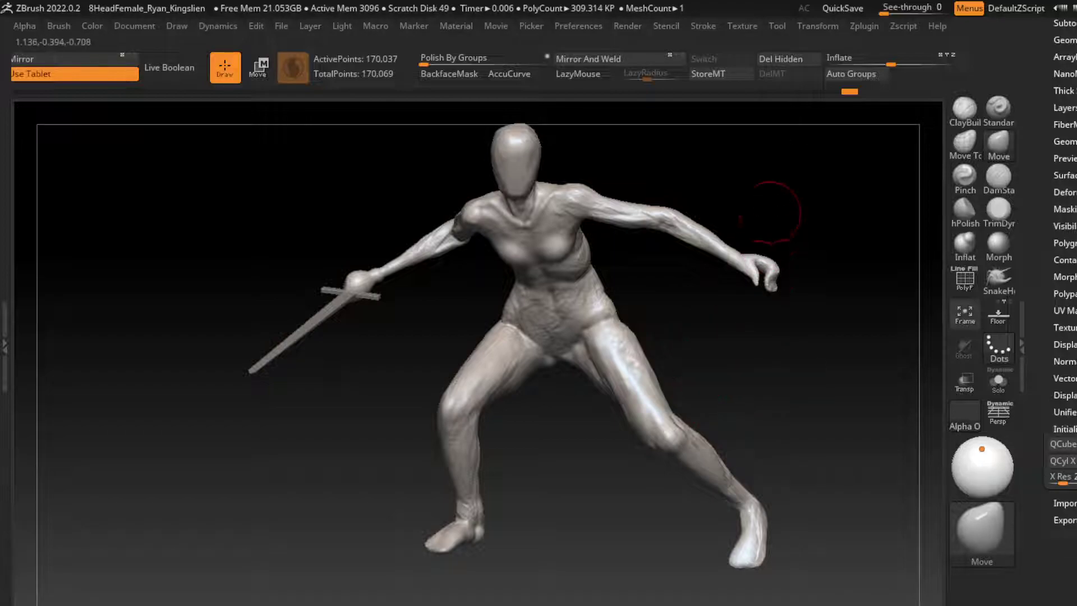
pyautogui.moveTo(813, 365); pyautogui.dragTo(898, 169)
# Step: Build up clay on the torso with ClayBuildup and zoom in on the upper body
pyautogui.click(965, 109)
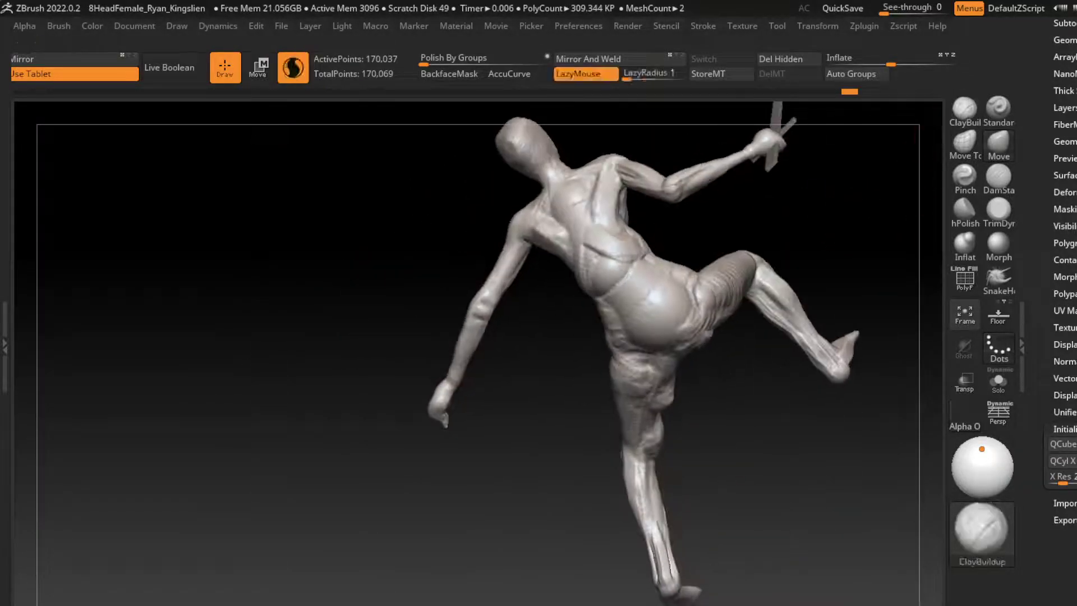
pyautogui.press('s')
pyautogui.moveTo(761, 491); pyautogui.dragTo(766, 424)
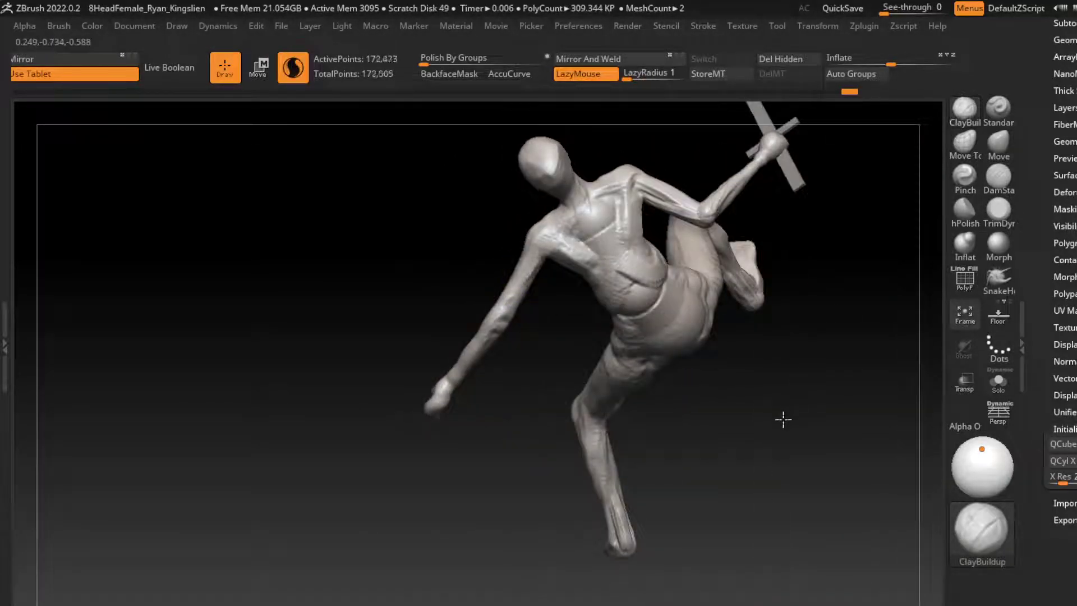
pyautogui.moveTo(803, 392); pyautogui.dragTo(750, 304)
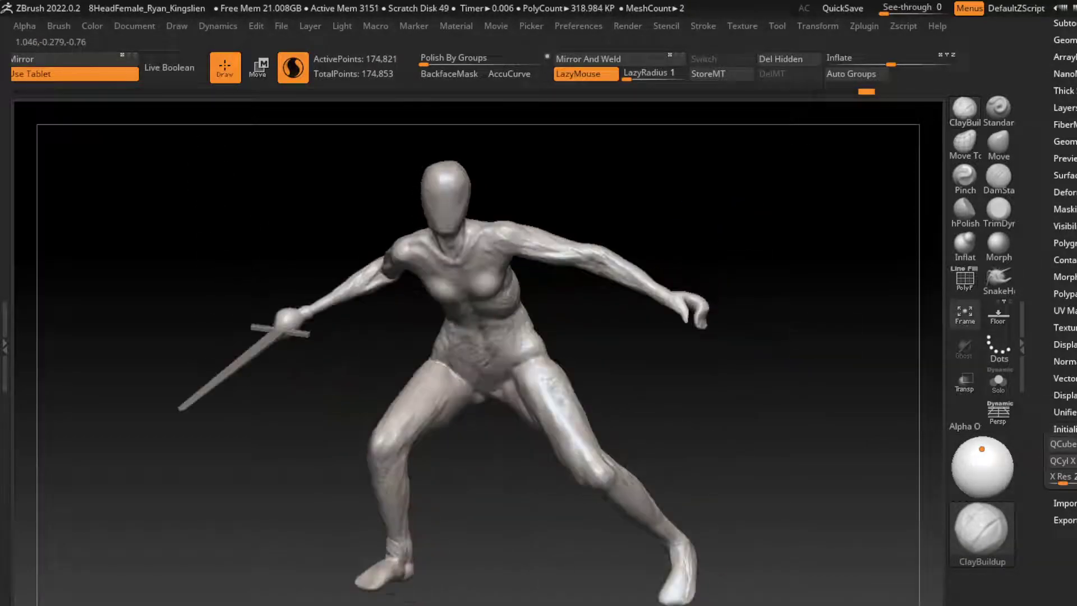
pyautogui.keyDown('ctrl'); pyautogui.moveTo(766, 303); pyautogui.dragTo(820, 277, button='right'); pyautogui.keyUp('ctrl')
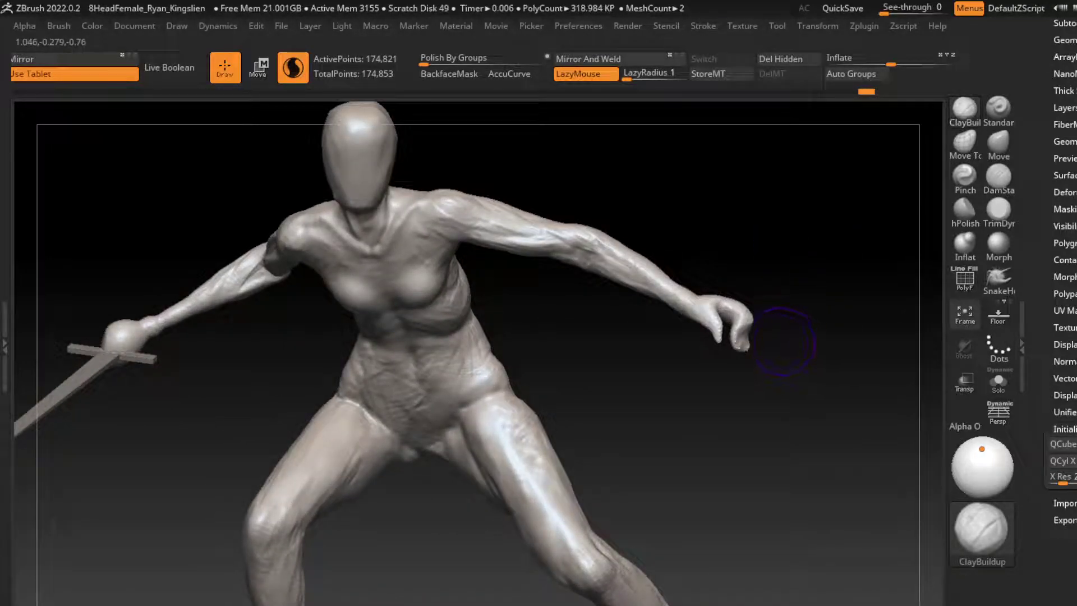
# Step: Shrink the brush to about 39, switch to Move and turn off LazyMouse
pyautogui.press('s')
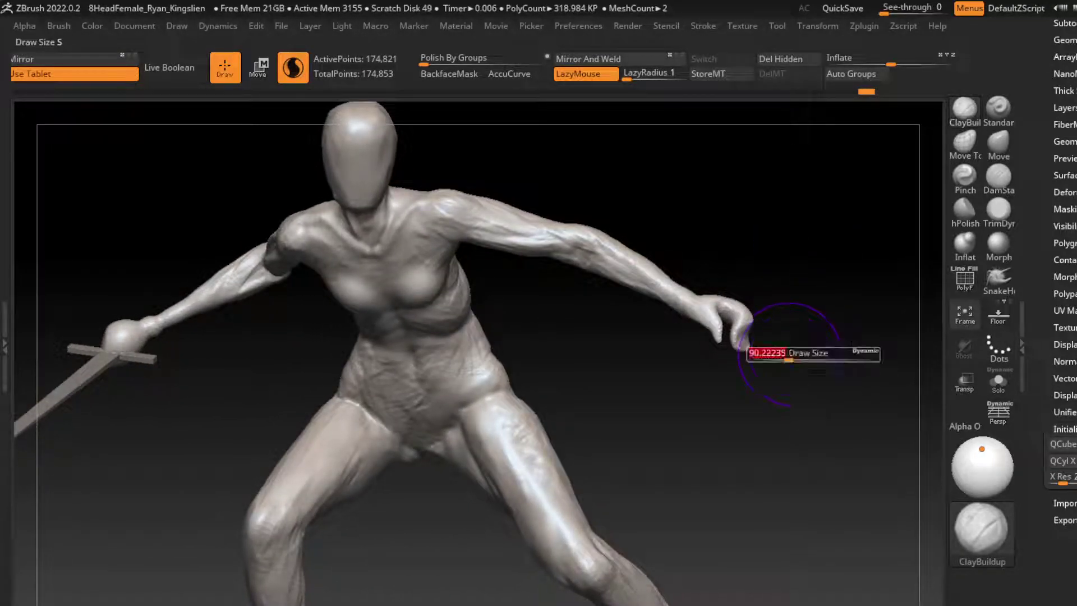
pyautogui.moveTo(790, 353); pyautogui.dragTo(773, 359)
pyautogui.press('b')
pyautogui.press('m')
pyautogui.press('v')
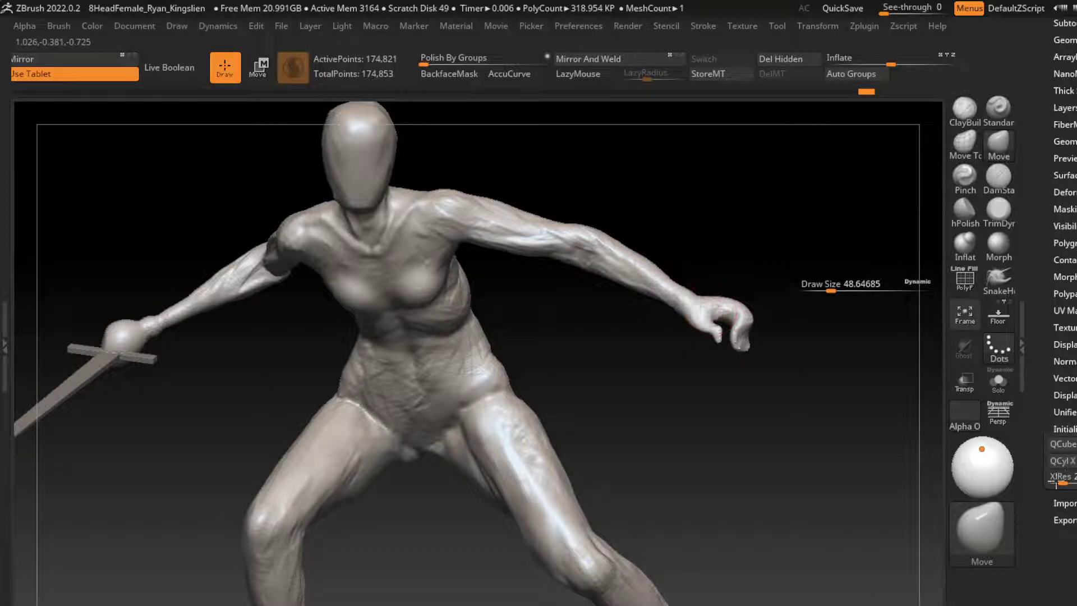
pyautogui.moveTo(704, 464)
pyautogui.mouseDown()
pyautogui.moveTo(729, 328)
pyautogui.moveTo(738, 337)
pyautogui.mouseUp()
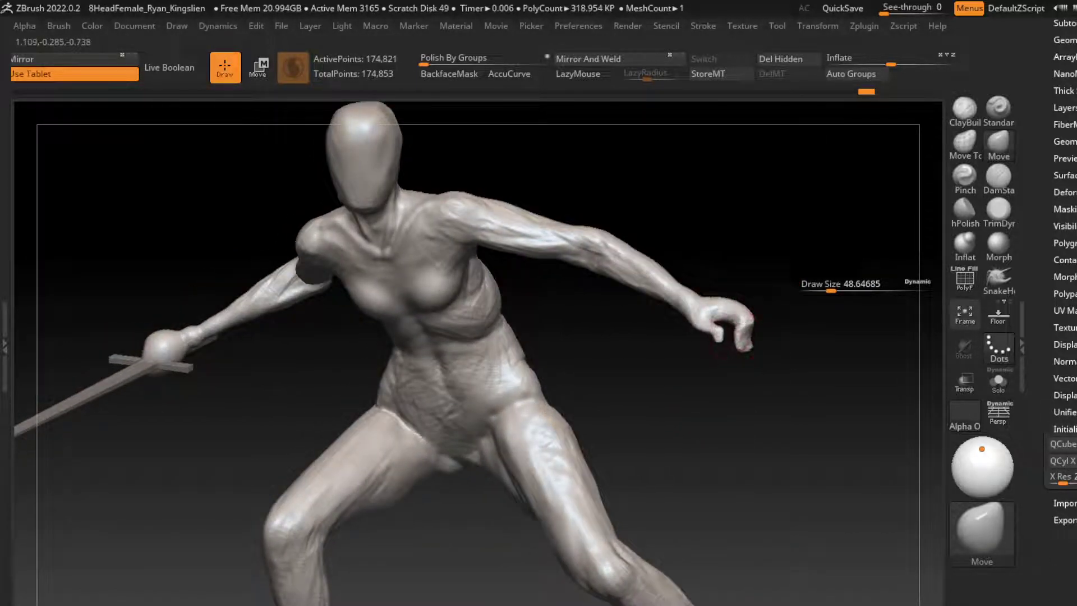
pyautogui.moveTo(817, 351)
pyautogui.mouseDown()
pyautogui.moveTo(782, 372)
pyautogui.moveTo(809, 350)
pyautogui.mouseUp()
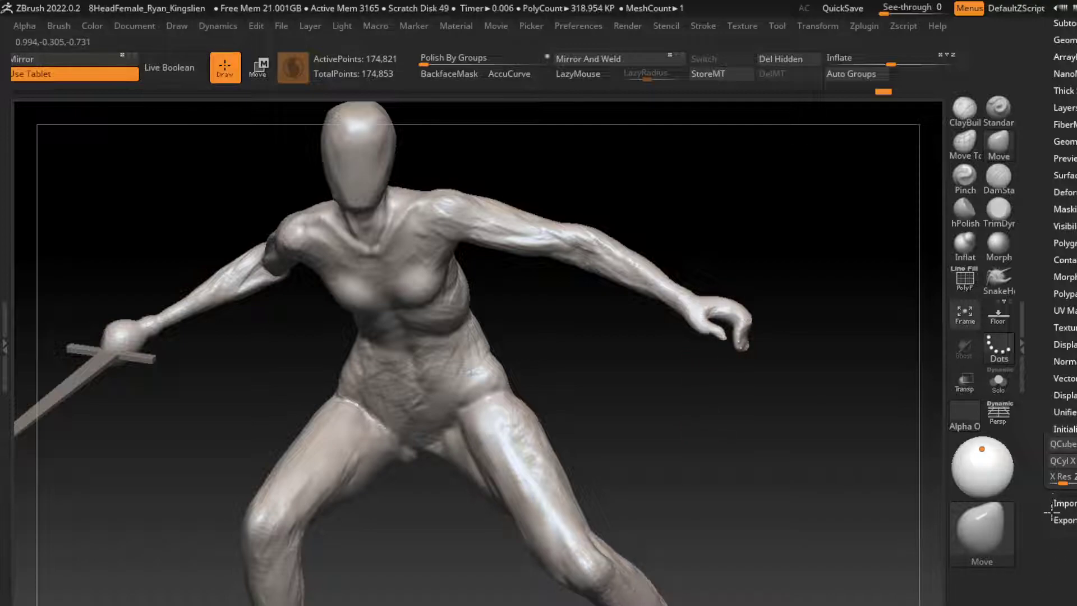
# Step: Reshape the free hand's fingers with TrimDynamic and build up its palm with ClayBuildup
pyautogui.click(965, 243)
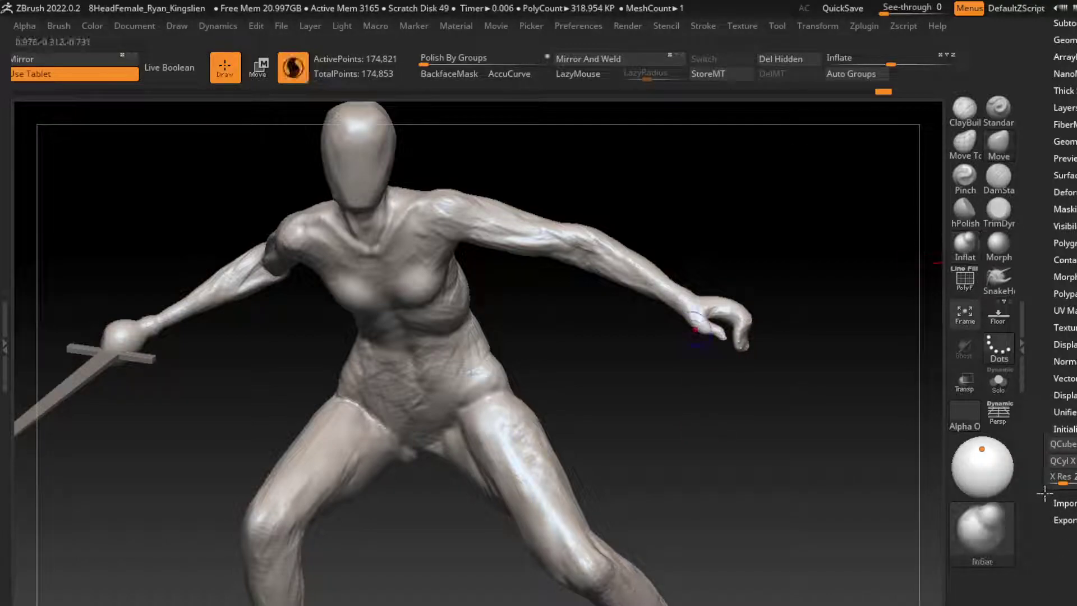
pyautogui.click(999, 209)
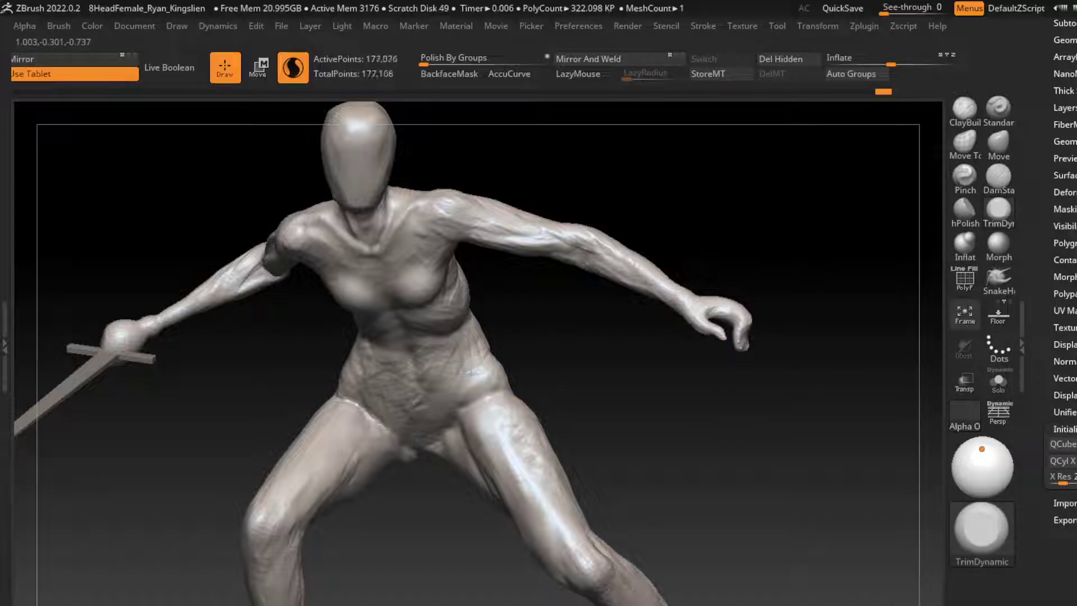
pyautogui.moveTo(725, 297); pyautogui.dragTo(752, 374)
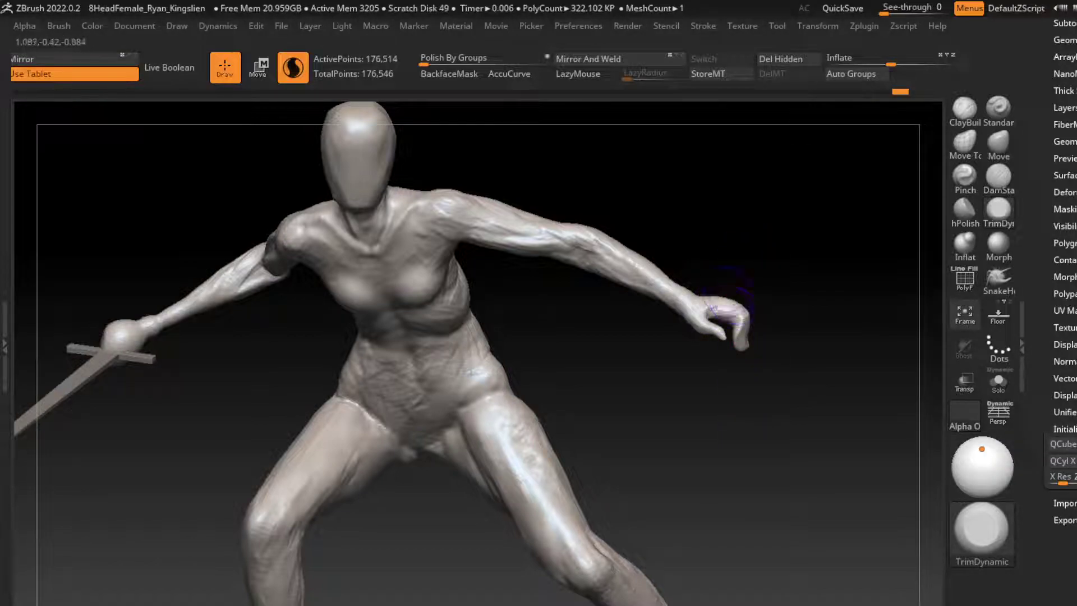
pyautogui.moveTo(752, 314)
pyautogui.mouseDown()
pyautogui.moveTo(746, 242)
pyautogui.moveTo(729, 263)
pyautogui.mouseUp()
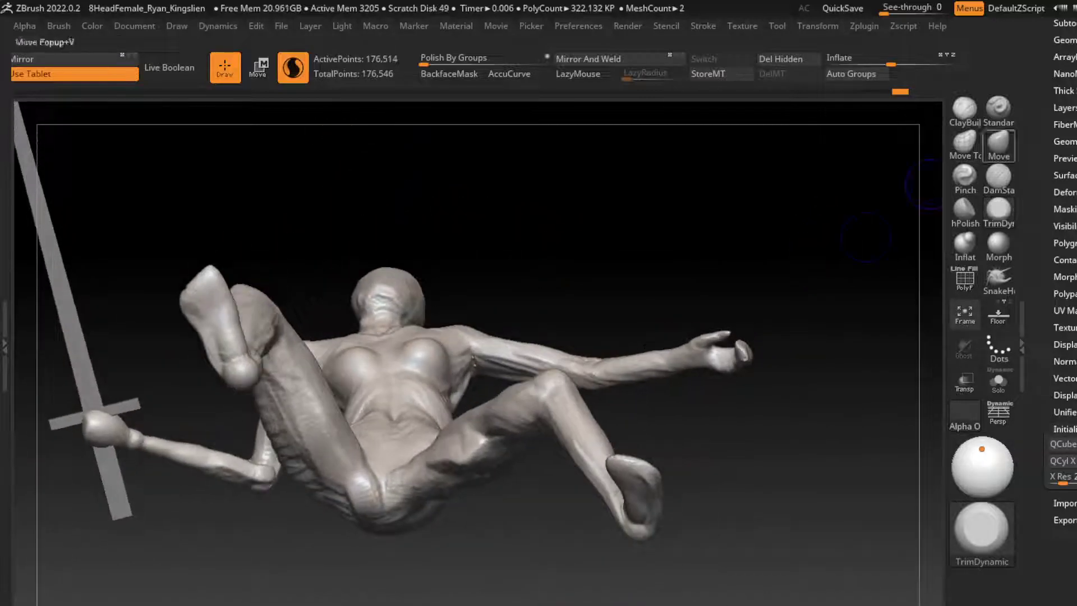
pyautogui.click(965, 108)
pyautogui.moveTo(710, 359); pyautogui.dragTo(720, 368)
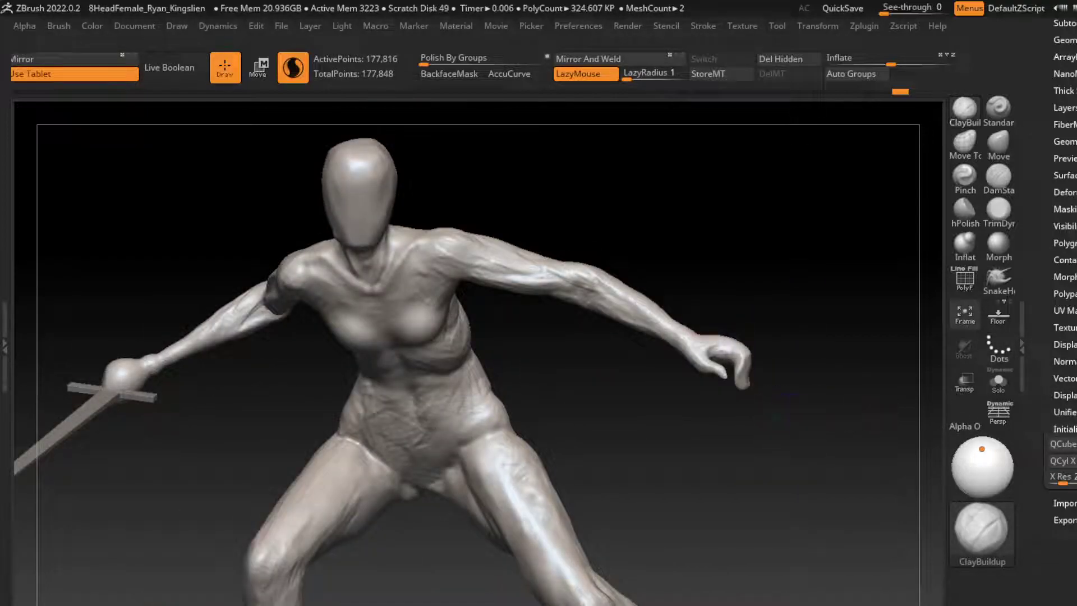
# Step: Carve a DamStandard crease into the free hand from a side view
pyautogui.moveTo(793, 311); pyautogui.dragTo(729, 421)
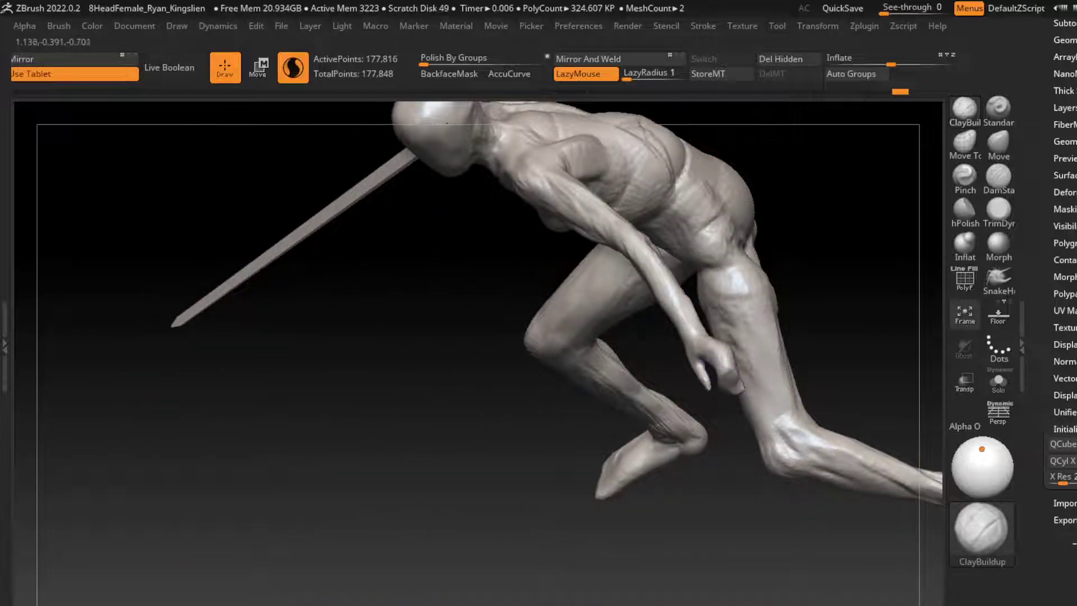
pyautogui.click(998, 176)
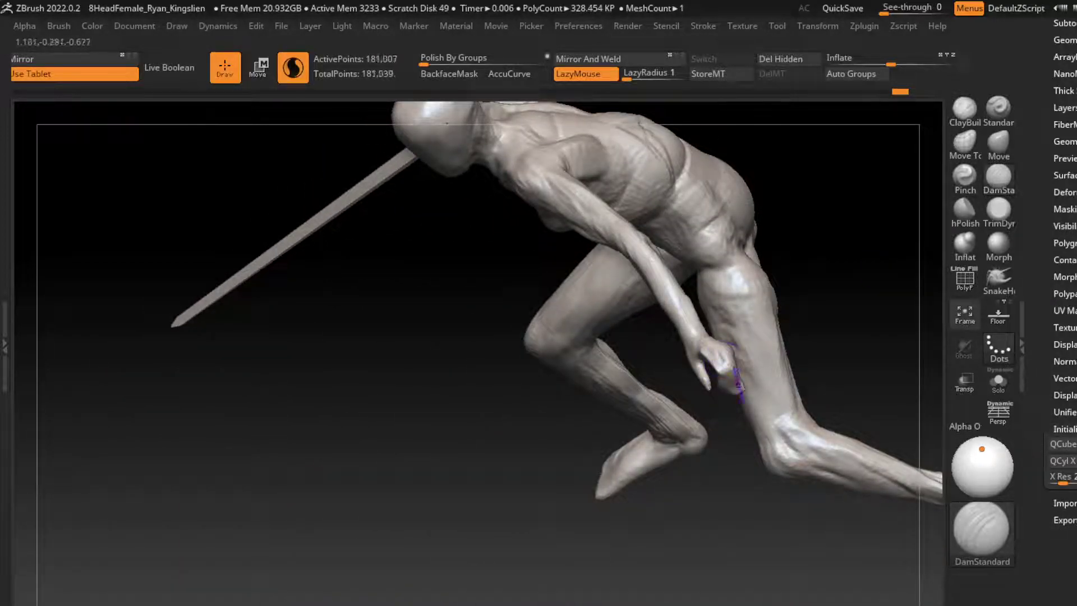
pyautogui.moveTo(739, 393); pyautogui.dragTo(722, 356)
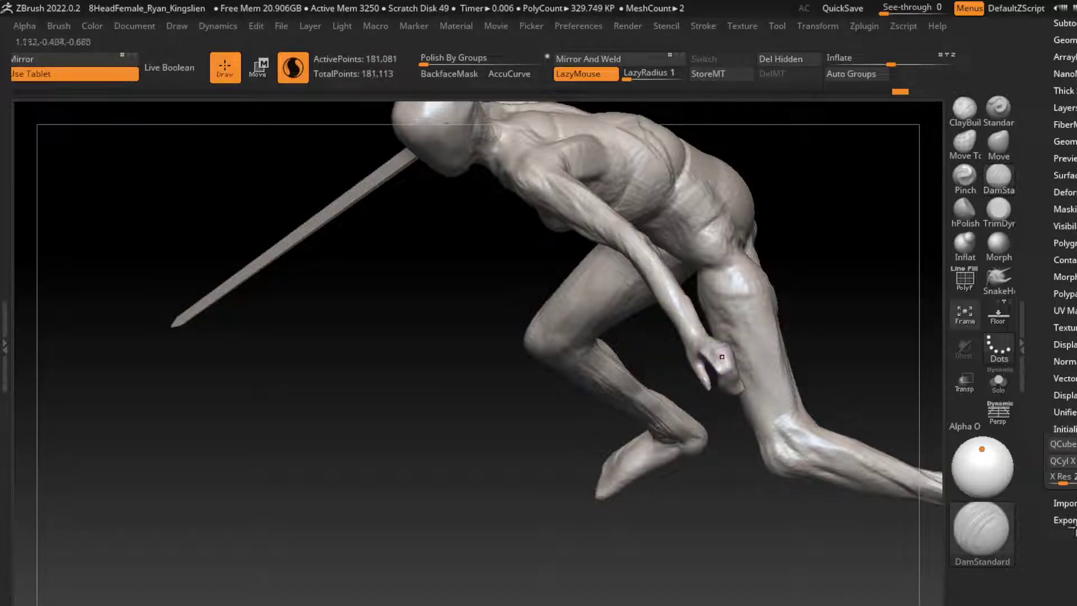
pyautogui.moveTo(753, 356); pyautogui.dragTo(732, 387, button='right')
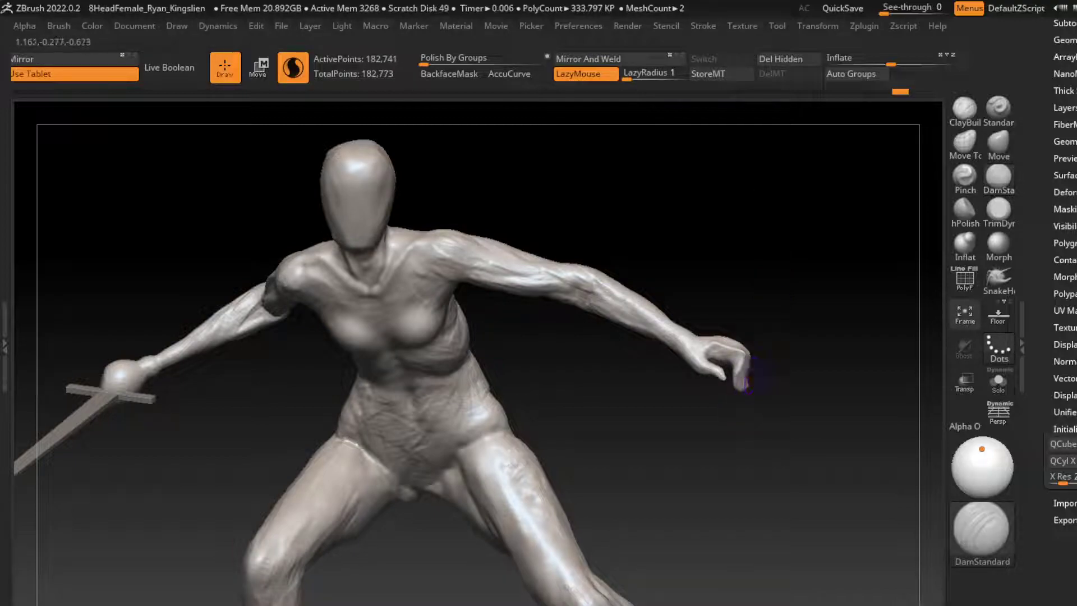
# Step: Swap between ClayBuildup and DamStandard and rotate the view so the arm hangs down
pyautogui.press('b')
pyautogui.press('c')
pyautogui.press('b')
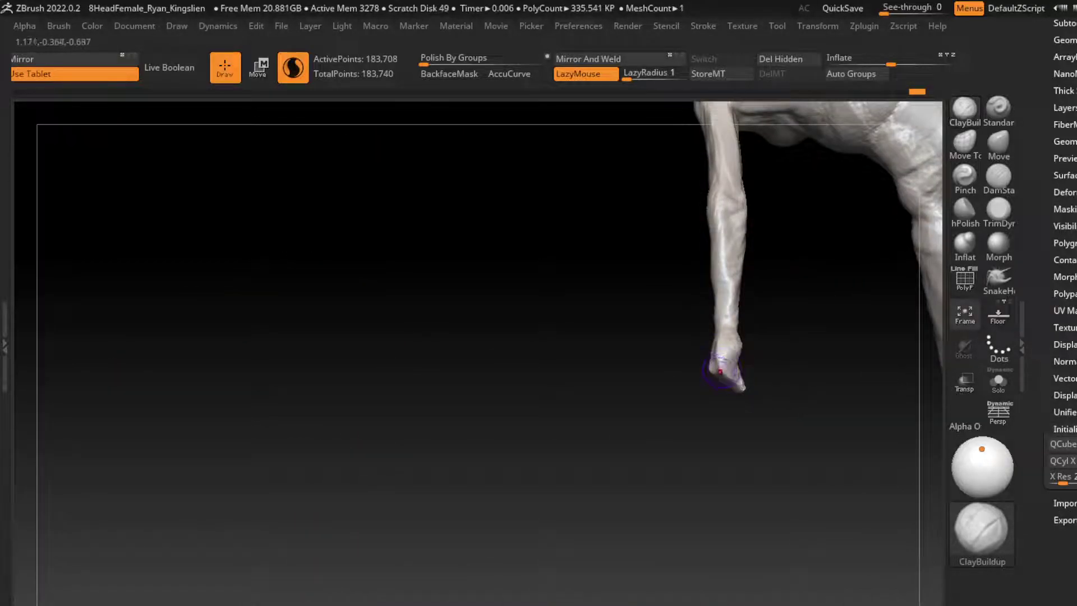
pyautogui.press('b')
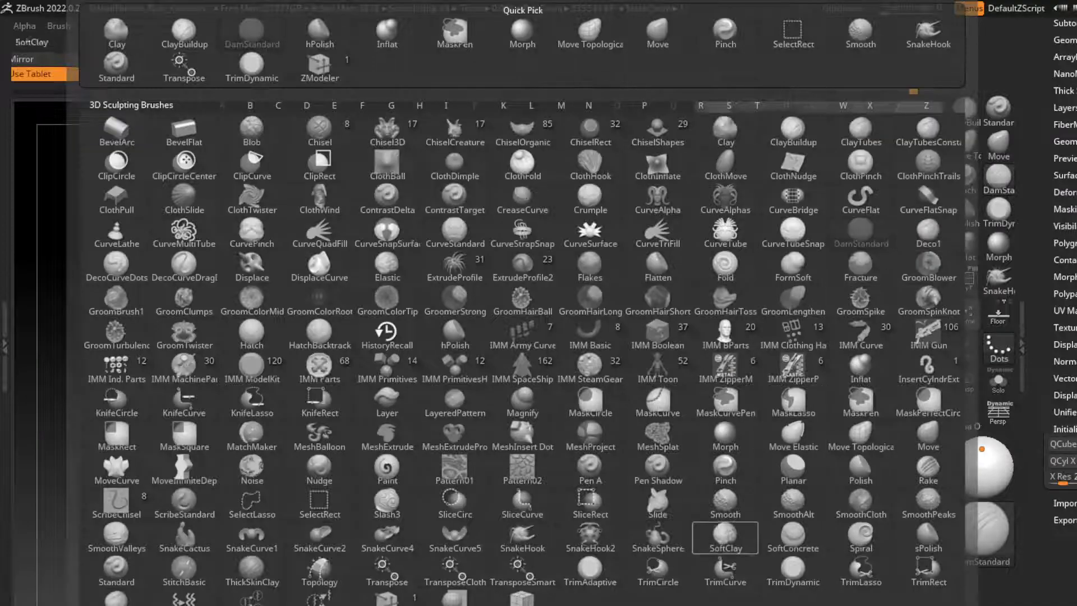
pyautogui.press('d')
pyautogui.press('s')
pyautogui.moveTo(735, 382)
pyautogui.mouseDown()
pyautogui.moveTo(721, 370)
pyautogui.moveTo(740, 427)
pyautogui.moveTo(617, 280)
pyautogui.mouseUp()
pyautogui.press('b')
pyautogui.press('c')
pyautogui.press('b')
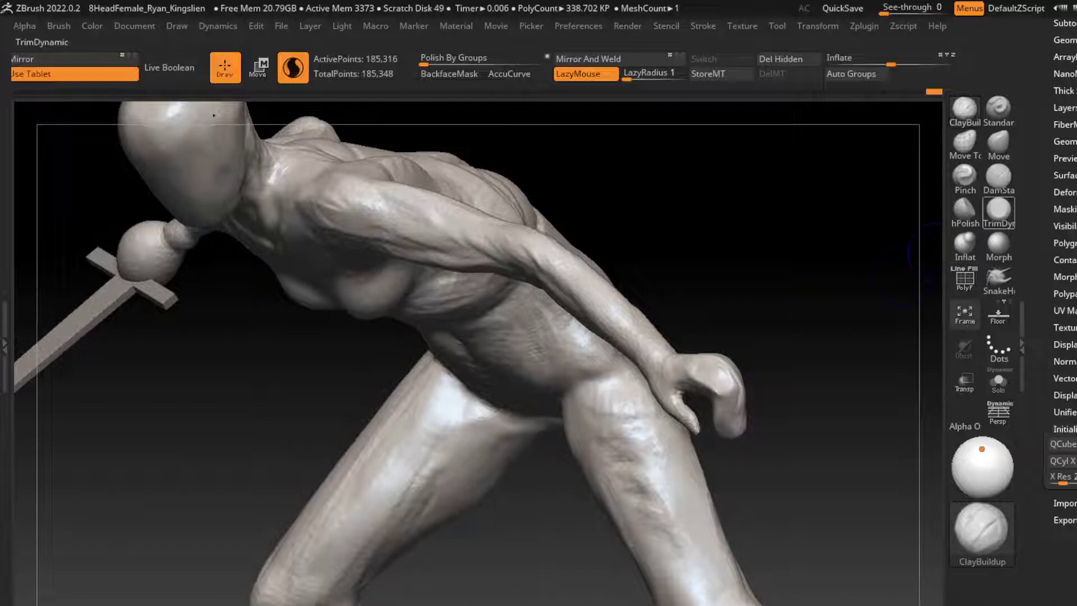
# Step: Sharpen the hand's fingertips with DamStandard and orbit out to the upper body
pyautogui.click(999, 176)
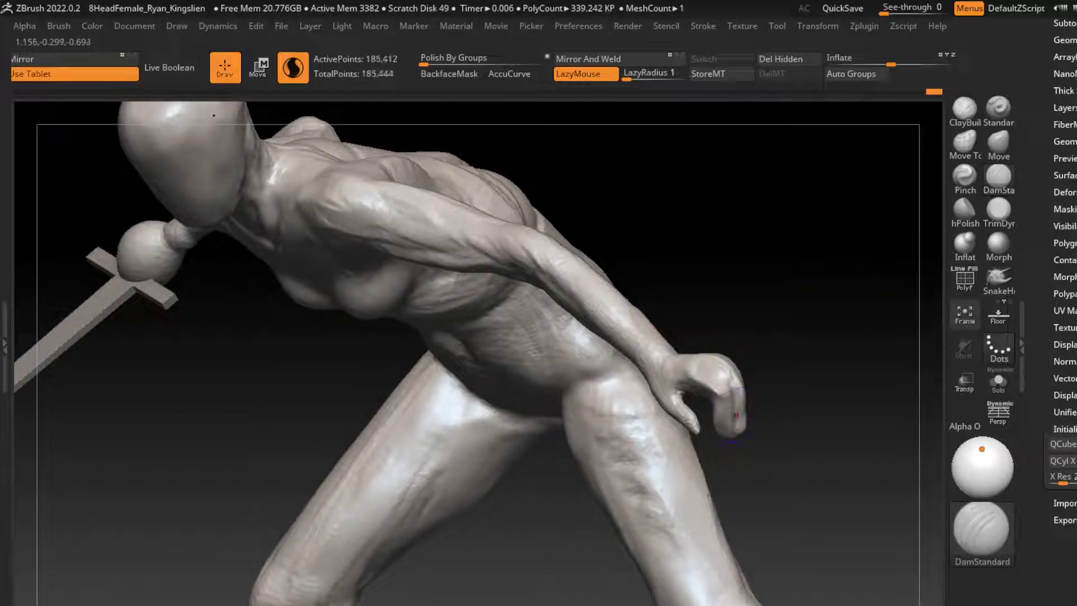
pyautogui.moveTo(736, 415); pyautogui.dragTo(732, 393)
pyautogui.press('b')
pyautogui.press('c')
pyautogui.press('b')
pyautogui.moveTo(214, 115); pyautogui.dragTo(380, 165, button='right')
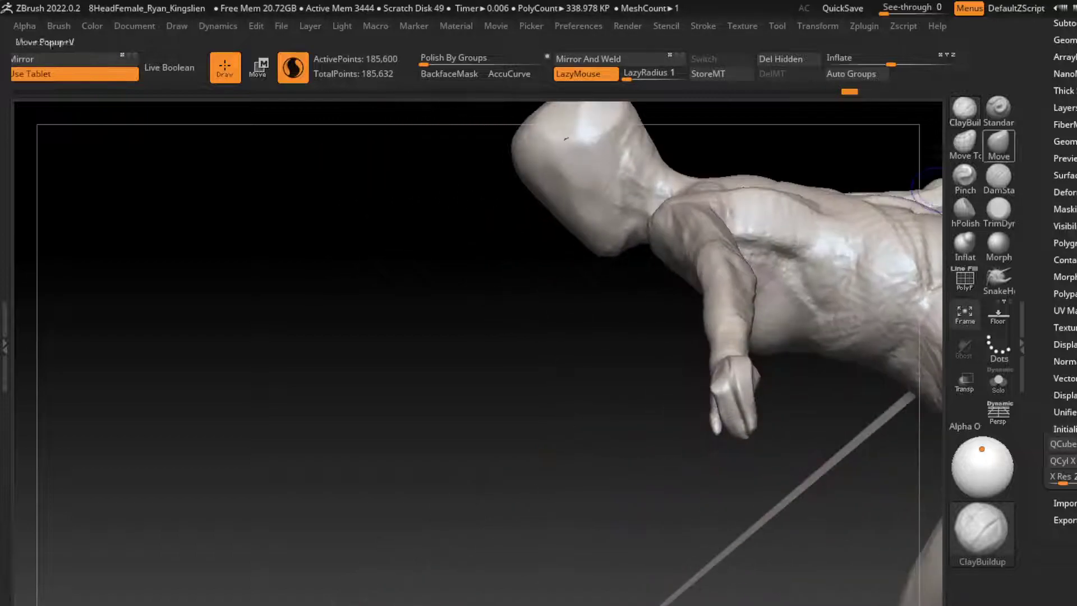
pyautogui.click(999, 175)
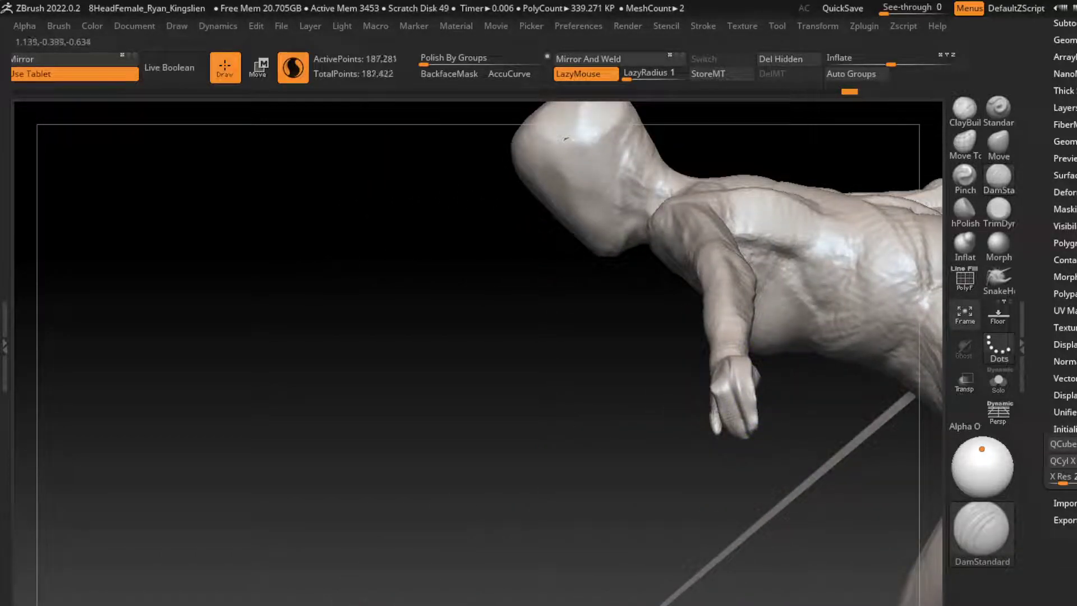
pyautogui.press('b')
pyautogui.press('c')
pyautogui.press('b')
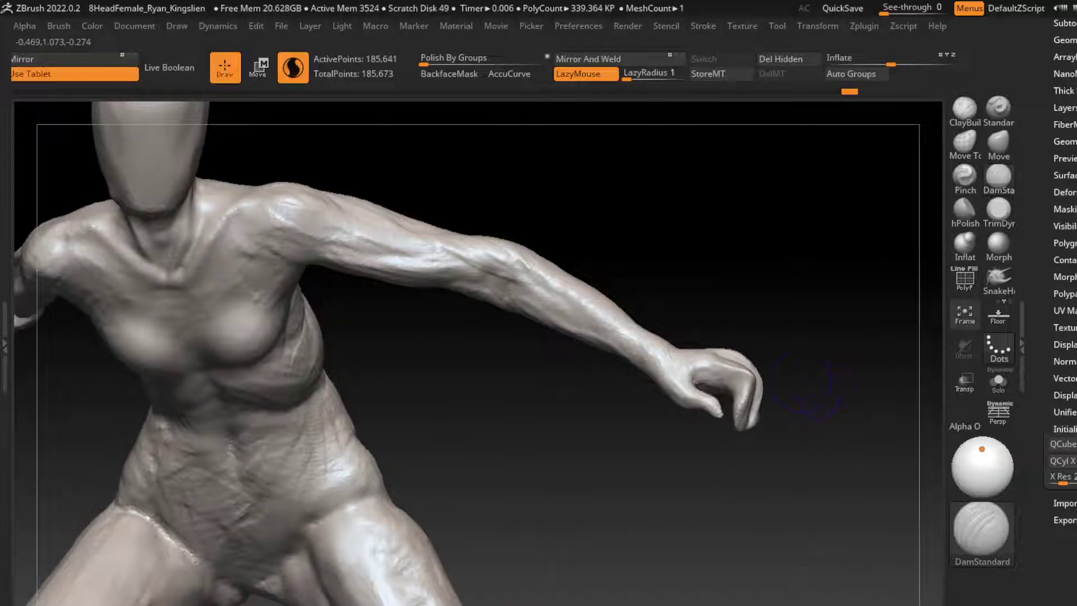
# Step: Build up the sword hand with ClayBuildup and flatten its planes with TrimDynamic
pyautogui.click(965, 109)
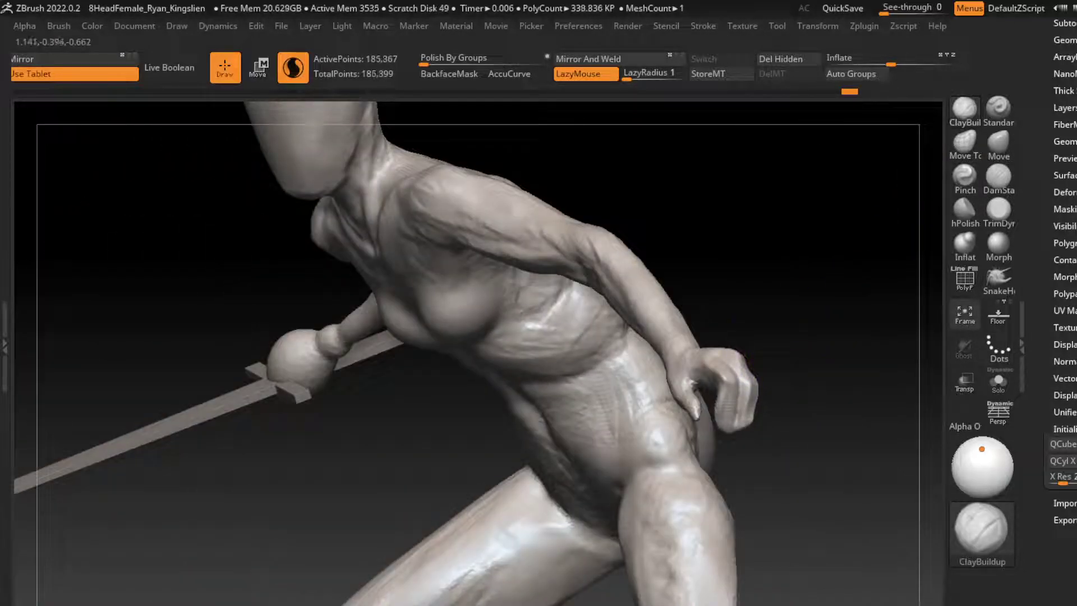
pyautogui.moveTo(749, 371)
pyautogui.mouseDown()
pyautogui.moveTo(737, 355)
pyautogui.moveTo(758, 418)
pyautogui.mouseUp()
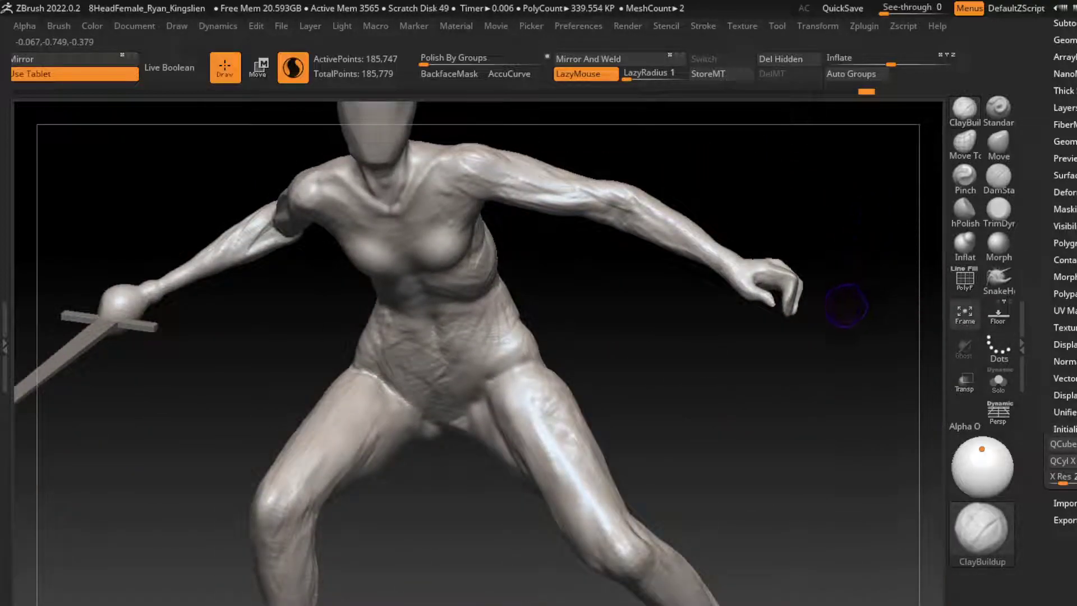
pyautogui.moveTo(846, 305); pyautogui.dragTo(813, 339)
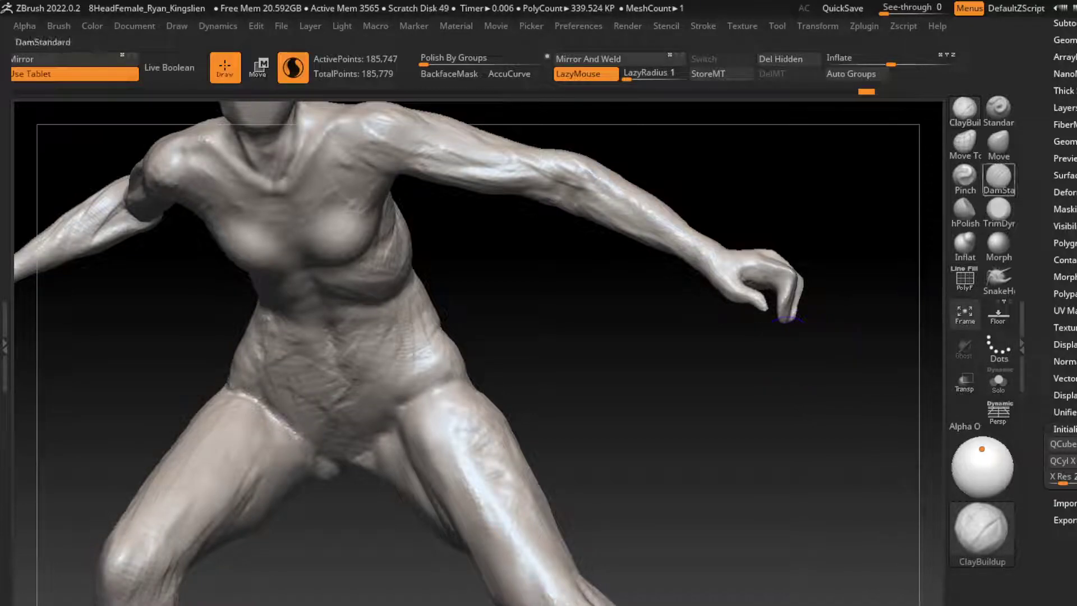
pyautogui.click(999, 178)
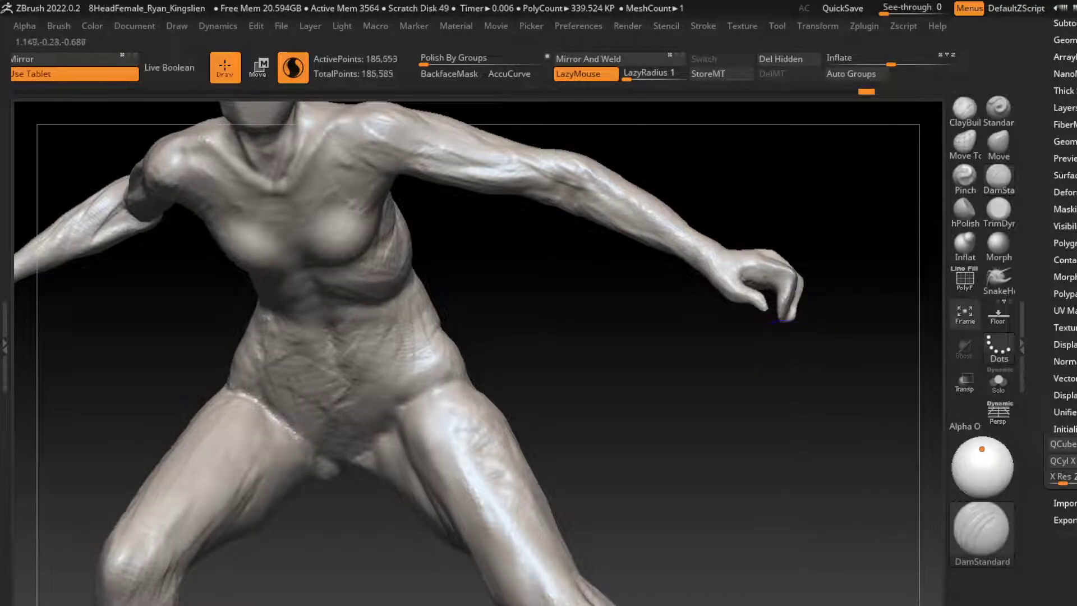
pyautogui.click(999, 209)
pyautogui.moveTo(752, 342)
pyautogui.mouseDown()
pyautogui.moveTo(797, 336)
pyautogui.moveTo(803, 302)
pyautogui.mouseUp()
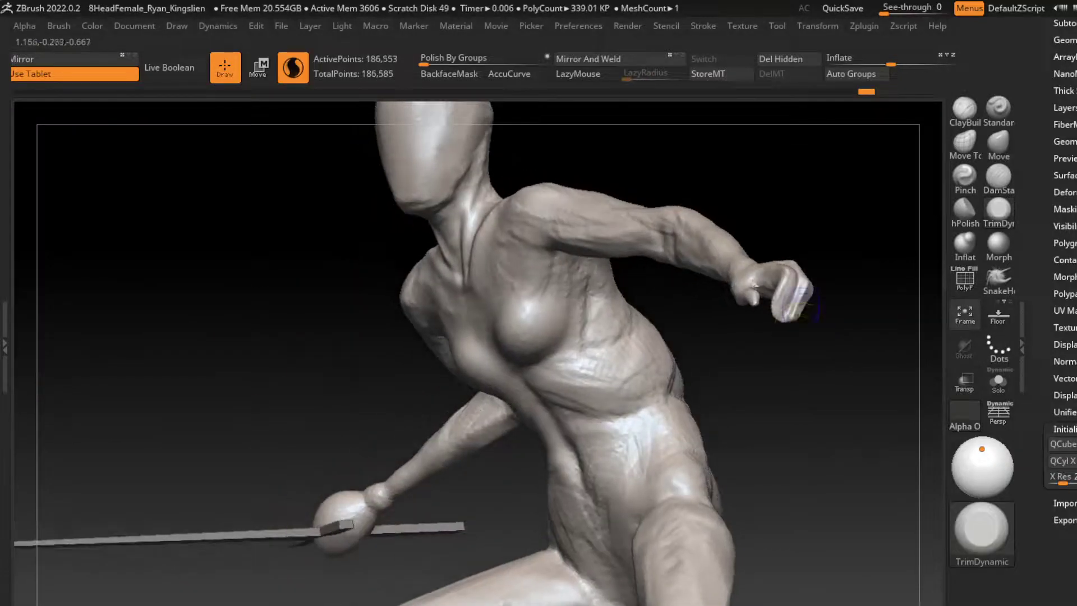
# Step: Turn the figure front-on, zoom out to the whole figure, and reselect ClayBuildup
pyautogui.moveTo(802, 384); pyautogui.dragTo(820, 345)
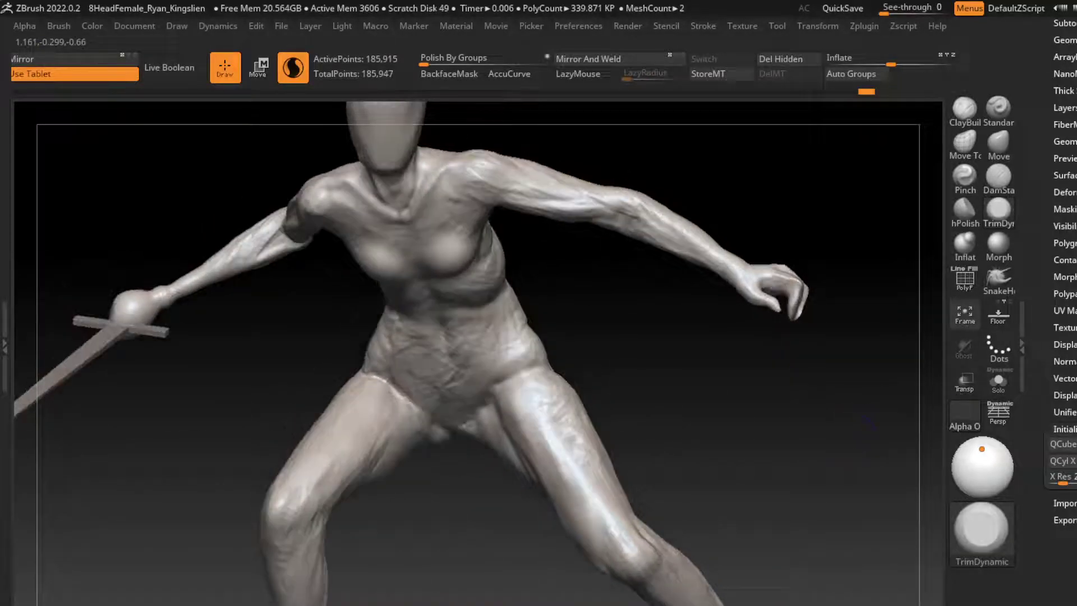
pyautogui.moveTo(794, 310); pyautogui.dragTo(788, 285)
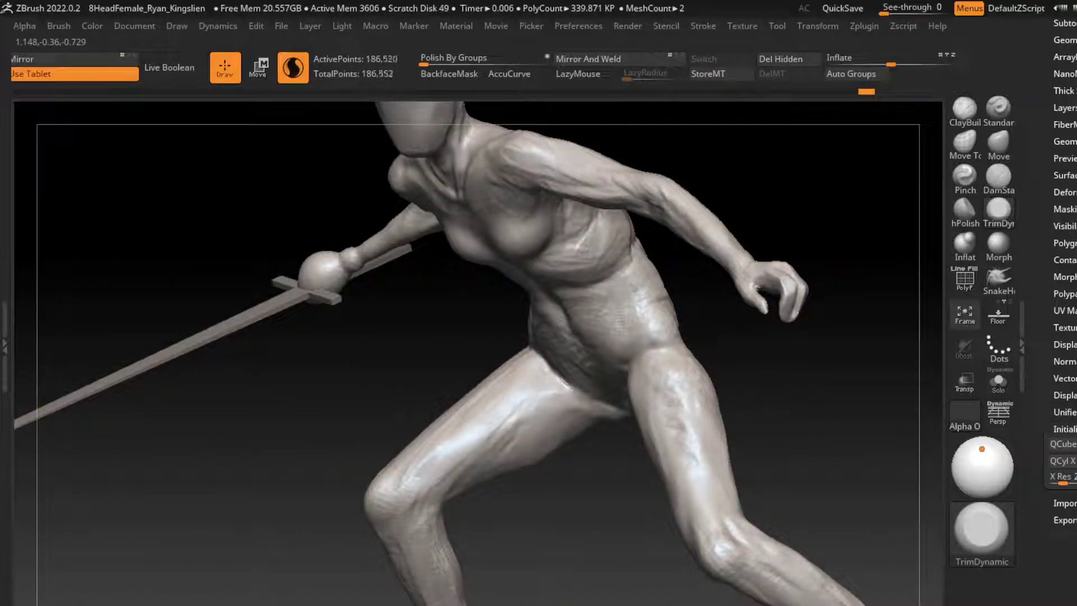
pyautogui.moveTo(794, 296)
pyautogui.mouseDown()
pyautogui.moveTo(859, 269)
pyautogui.moveTo(774, 415)
pyautogui.moveTo(780, 426)
pyautogui.mouseUp()
pyautogui.press('b')
pyautogui.press('c')
pyautogui.press('b')
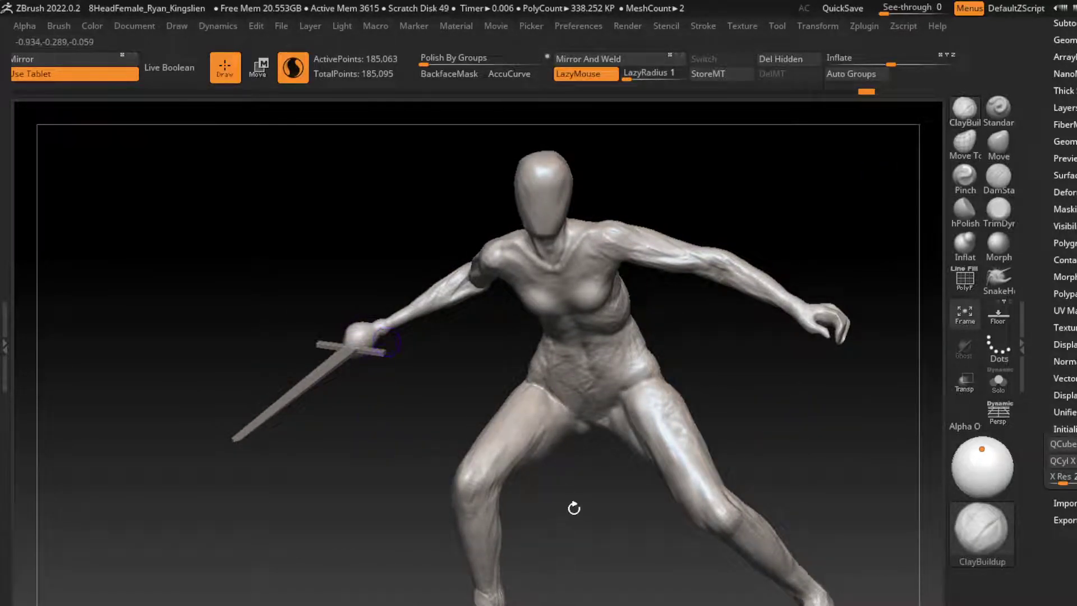
# Step: Sculpt along the sword arm's forearm, then Solo the body subtool to hide the sword
pyautogui.scroll(5, 573, 505)
pyautogui.moveTo(364, 393); pyautogui.dragTo(466, 417)
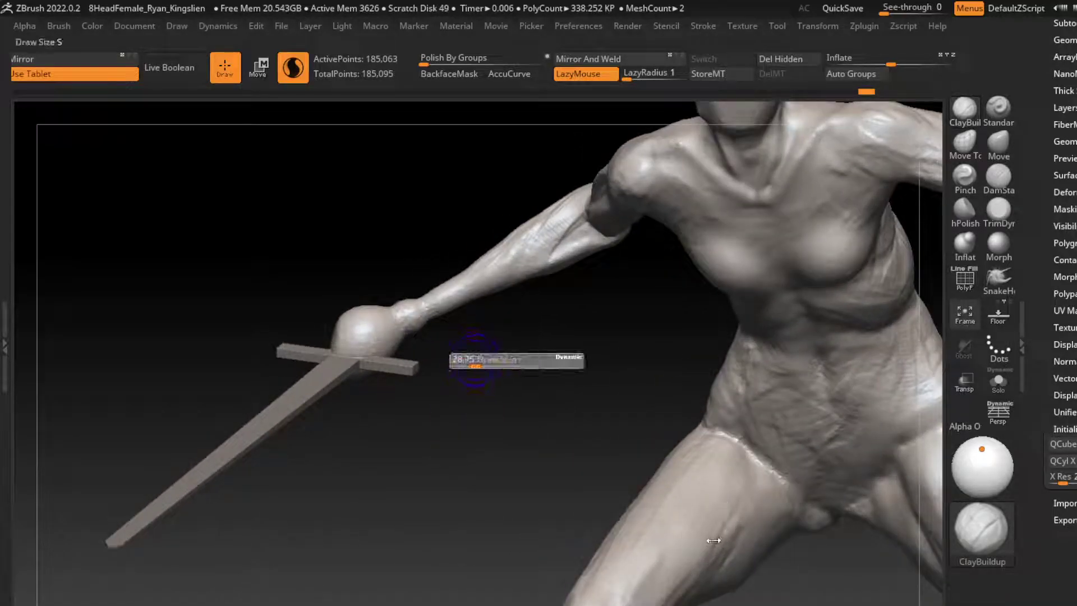
pyautogui.moveTo(460, 342); pyautogui.dragTo(622, 402)
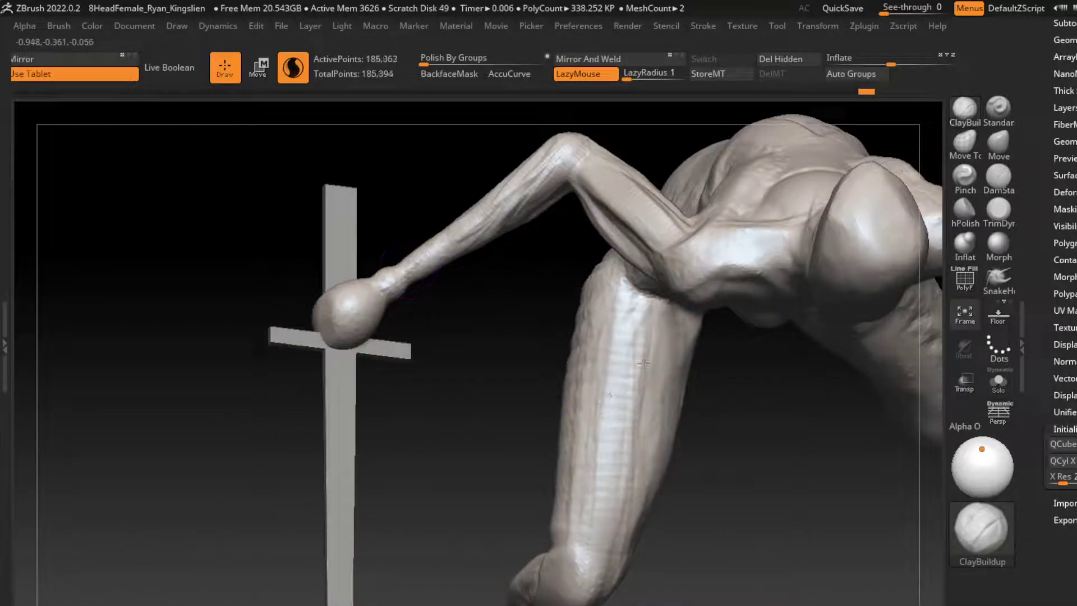
pyautogui.moveTo(401, 277); pyautogui.dragTo(505, 180)
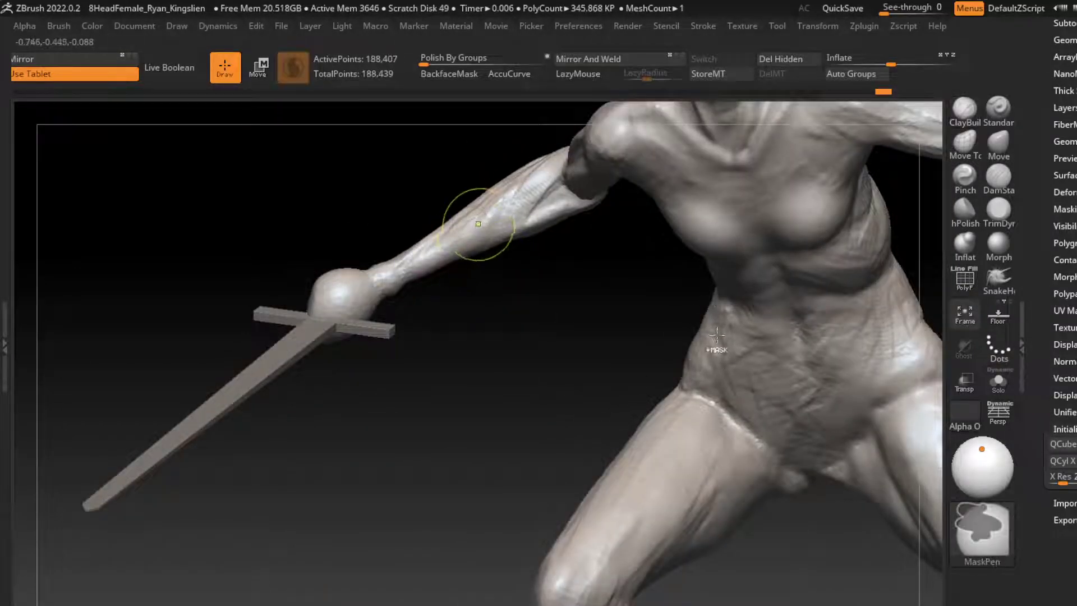
pyautogui.moveTo(481, 227); pyautogui.dragTo(385, 283)
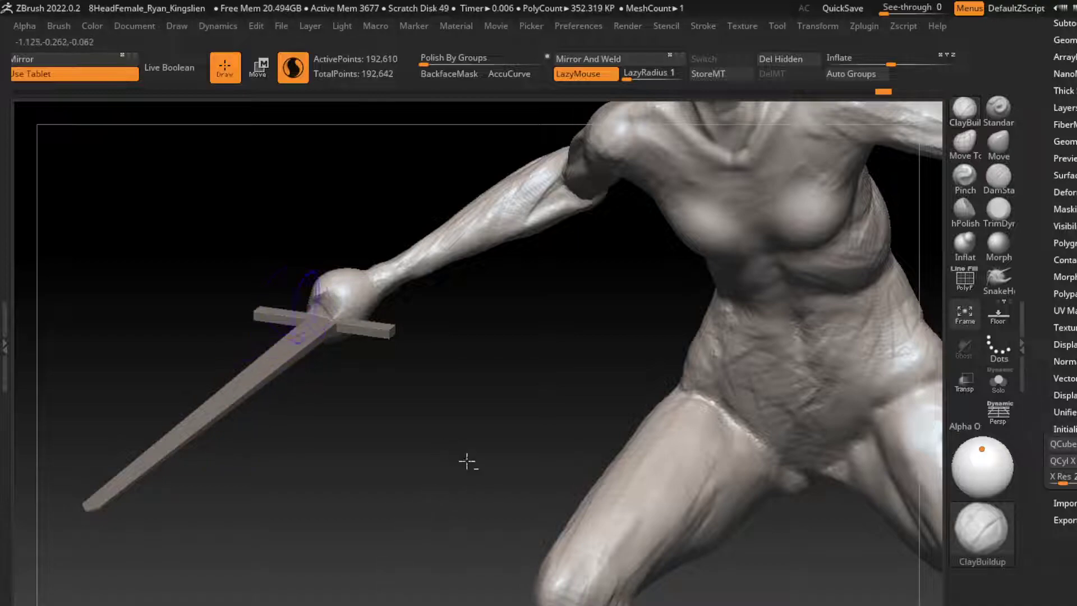
pyautogui.click(999, 381)
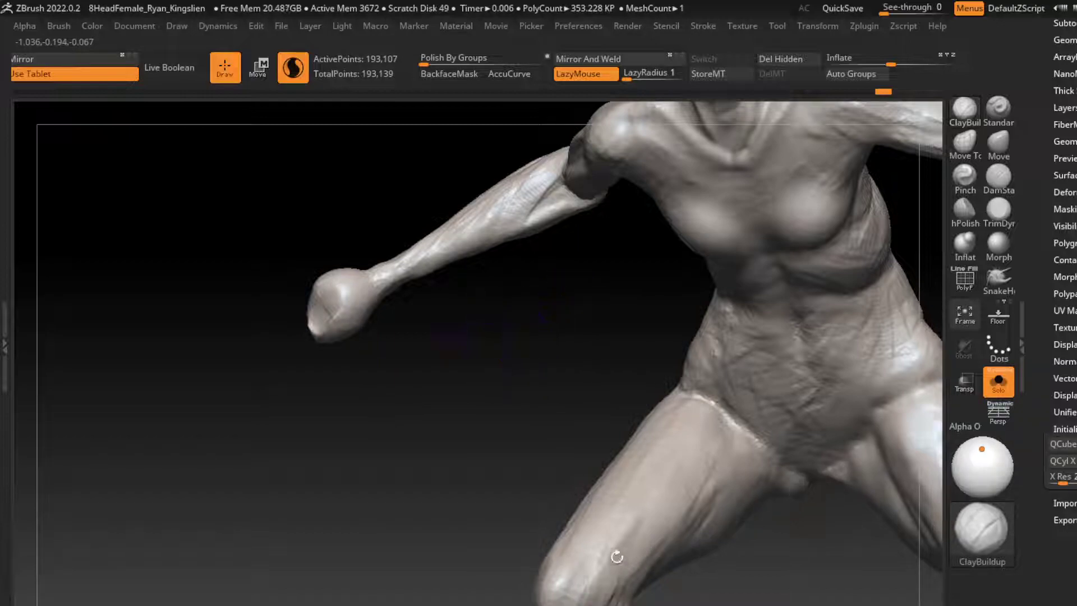
# Step: Resize the brush, sculpt the fist's knuckles, and smooth the fist surface
pyautogui.press('s')
pyautogui.moveTo(345, 319); pyautogui.dragTo(364, 297)
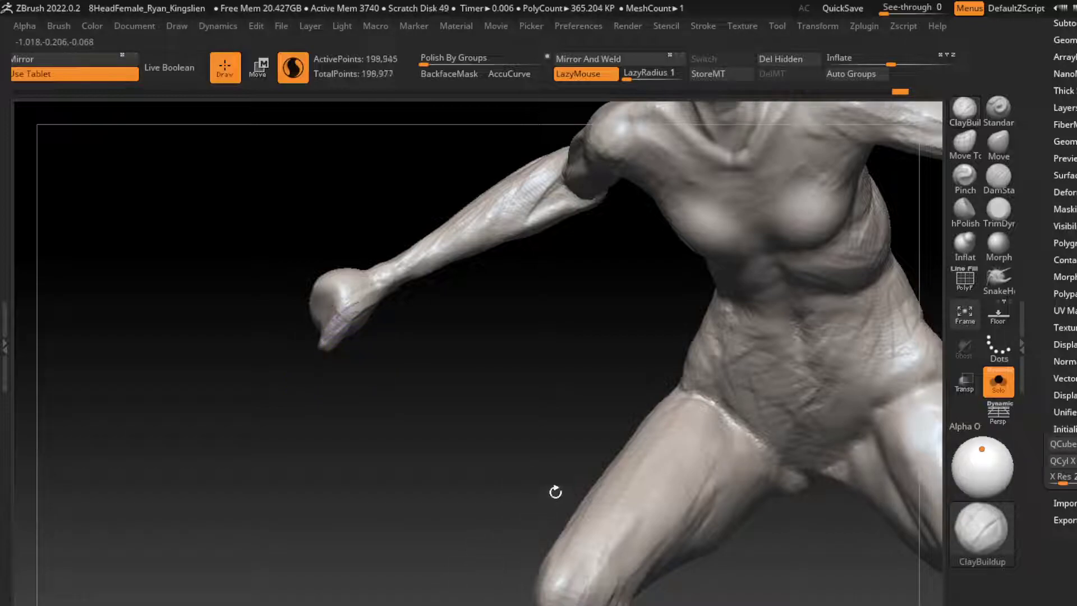
pyautogui.moveTo(558, 488)
pyautogui.mouseDown()
pyautogui.moveTo(578, 503)
pyautogui.moveTo(561, 483)
pyautogui.mouseUp()
pyautogui.keyDown('shift'); pyautogui.moveTo(351, 317); pyautogui.dragTo(388, 298); pyautogui.keyUp('shift')
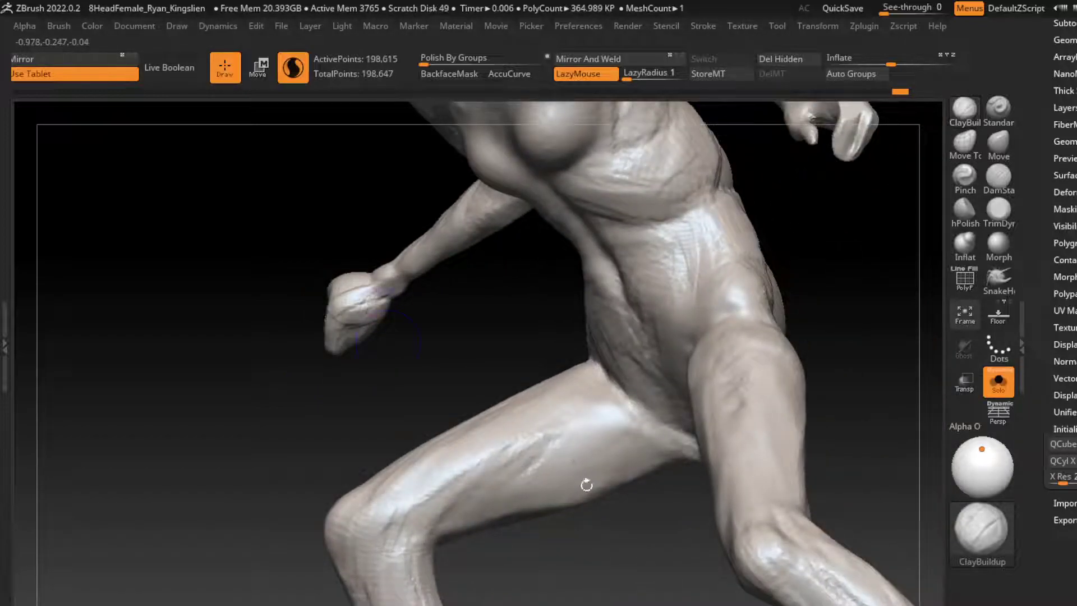
pyautogui.moveTo(505, 421); pyautogui.dragTo(444, 373)
# Step: Build up more form on the fist with ClayBuildup and switch to DamStandard for creases
pyautogui.press('l')
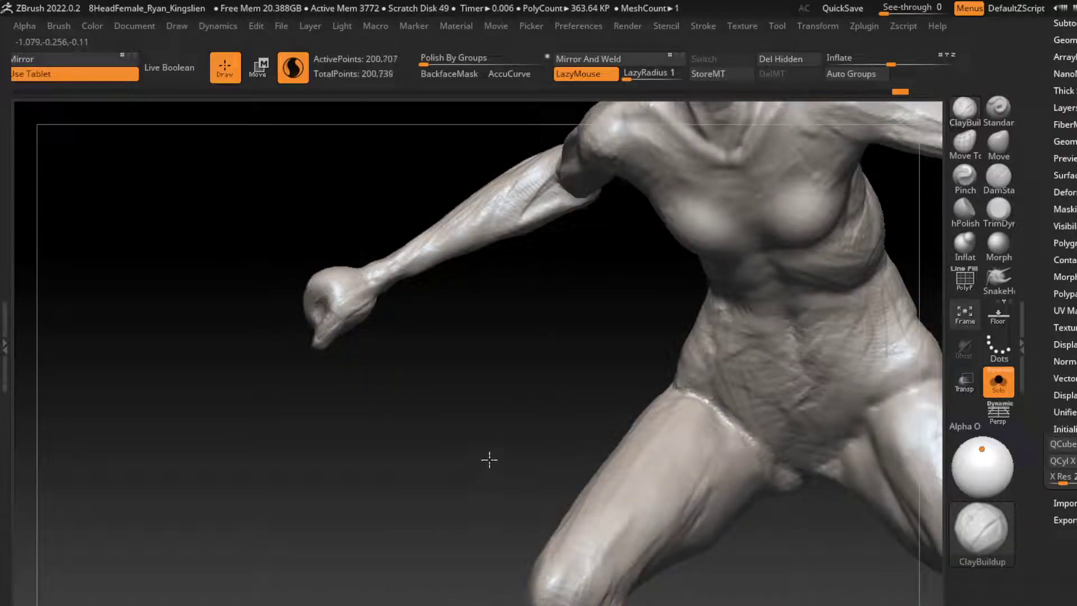
pyautogui.moveTo(315, 303); pyautogui.dragTo(328, 326)
pyautogui.moveTo(328, 286); pyautogui.dragTo(354, 303)
pyautogui.press('b')
pyautogui.press('d')
pyautogui.press('s')
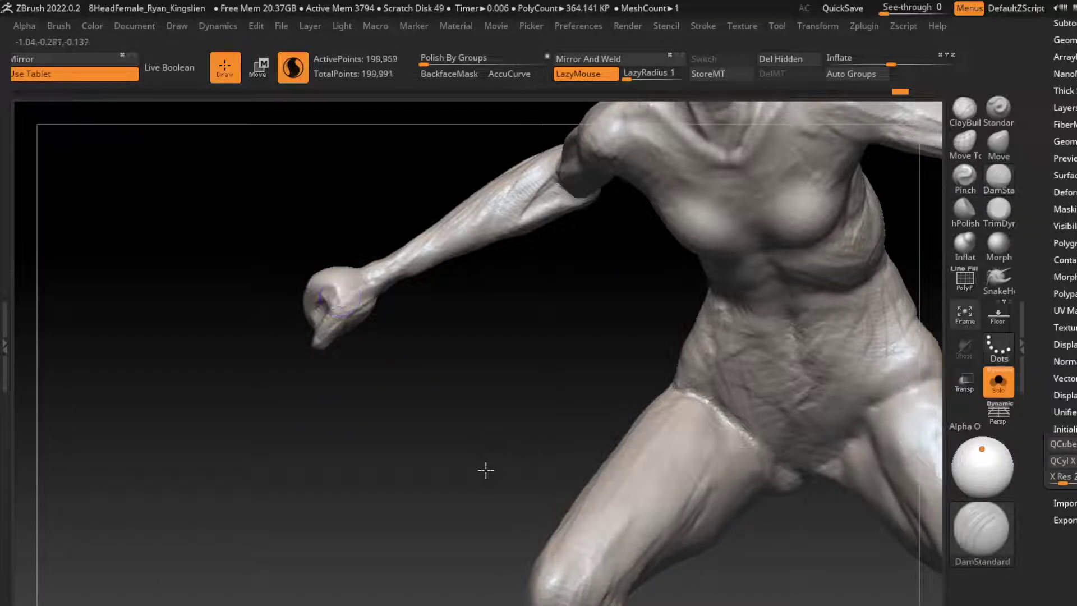
# Step: Rotate around the shoulders, torso and hips to check the fist from several angles
pyautogui.moveTo(348, 365); pyautogui.dragTo(617, 280)
pyautogui.press('b')
pyautogui.press('c')
pyautogui.press('b')
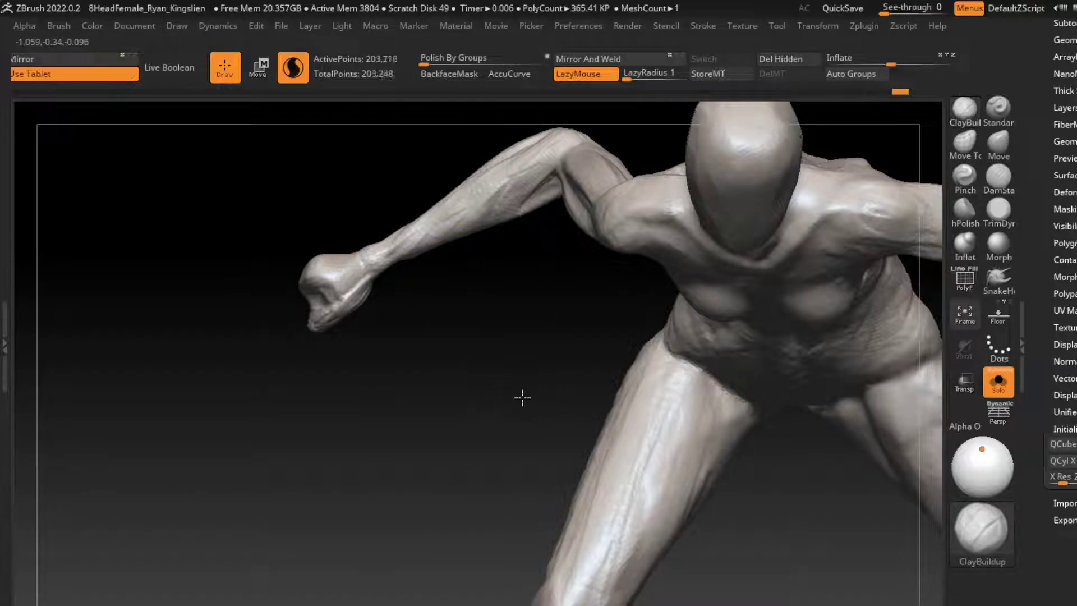
pyautogui.moveTo(522, 398); pyautogui.dragTo(414, 413)
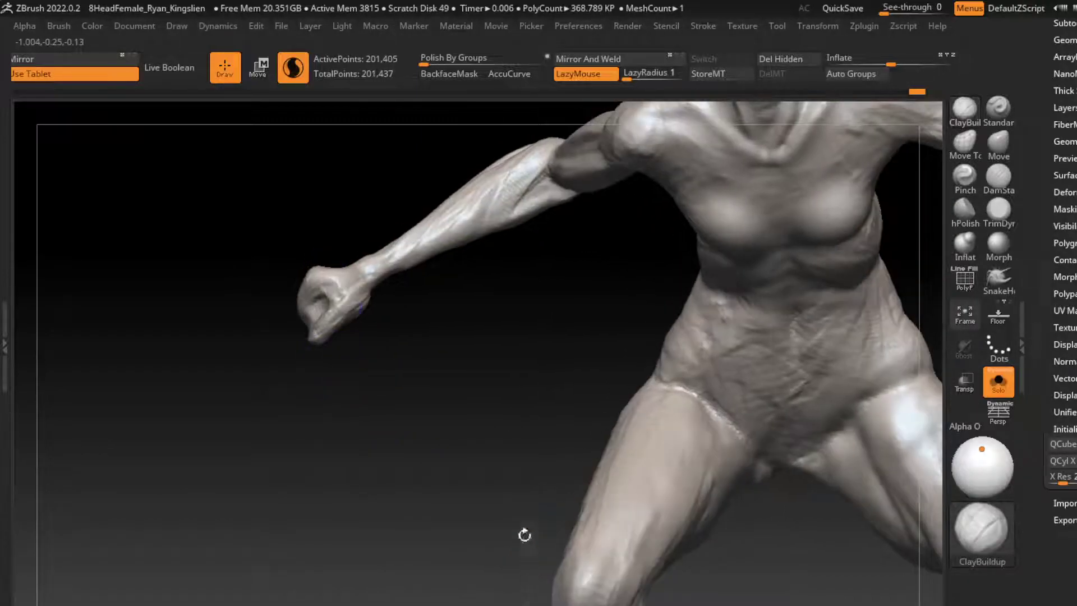
pyautogui.moveTo(536, 551); pyautogui.dragTo(525, 534)
pyautogui.moveTo(440, 462)
pyautogui.mouseDown()
pyautogui.moveTo(451, 600)
pyautogui.moveTo(420, 484)
pyautogui.mouseUp()
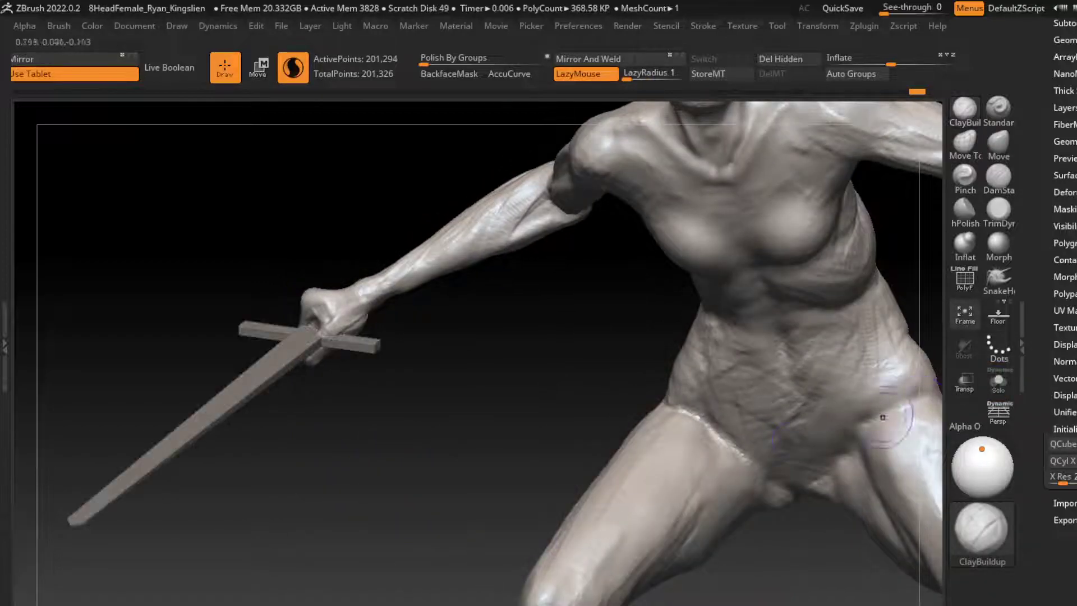
# Step: Show the sword again and reposition it in the hand with Move
pyautogui.click(998, 382)
pyautogui.press('w')
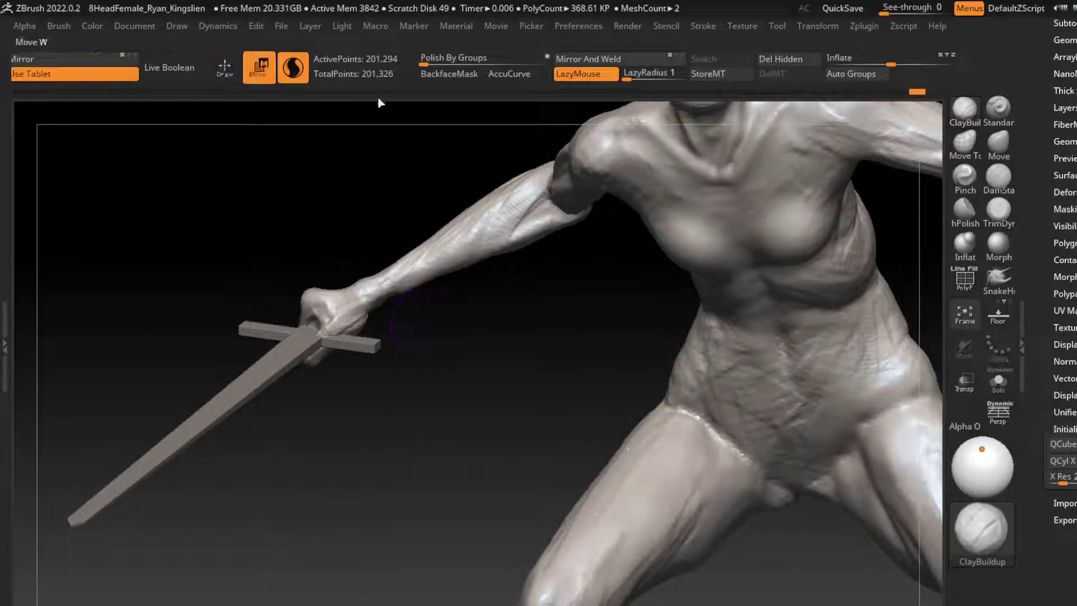
pyautogui.moveTo(634, 497)
pyautogui.mouseDown()
pyautogui.moveTo(654, 587)
pyautogui.moveTo(540, 412)
pyautogui.mouseUp()
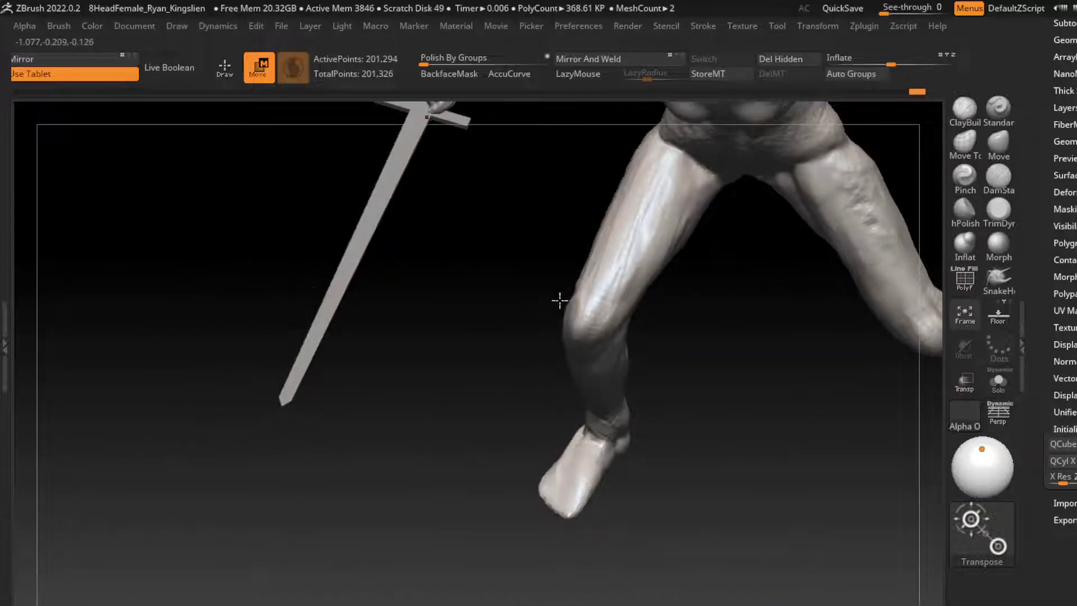
pyautogui.moveTo(560, 301)
pyautogui.mouseDown()
pyautogui.moveTo(662, 453)
pyautogui.moveTo(593, 599)
pyautogui.mouseUp()
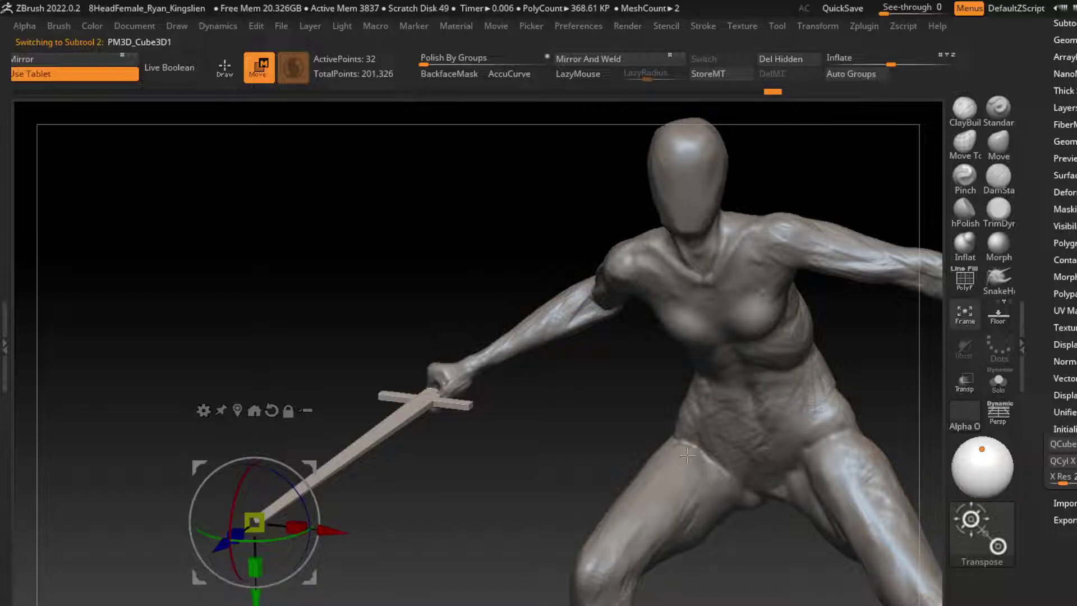
pyautogui.press('q')
# Step: Make the female mannequin body active and view the sword hand from above with the Move brush
pyautogui.moveTo(401, 137); pyautogui.dragTo(685, 584)
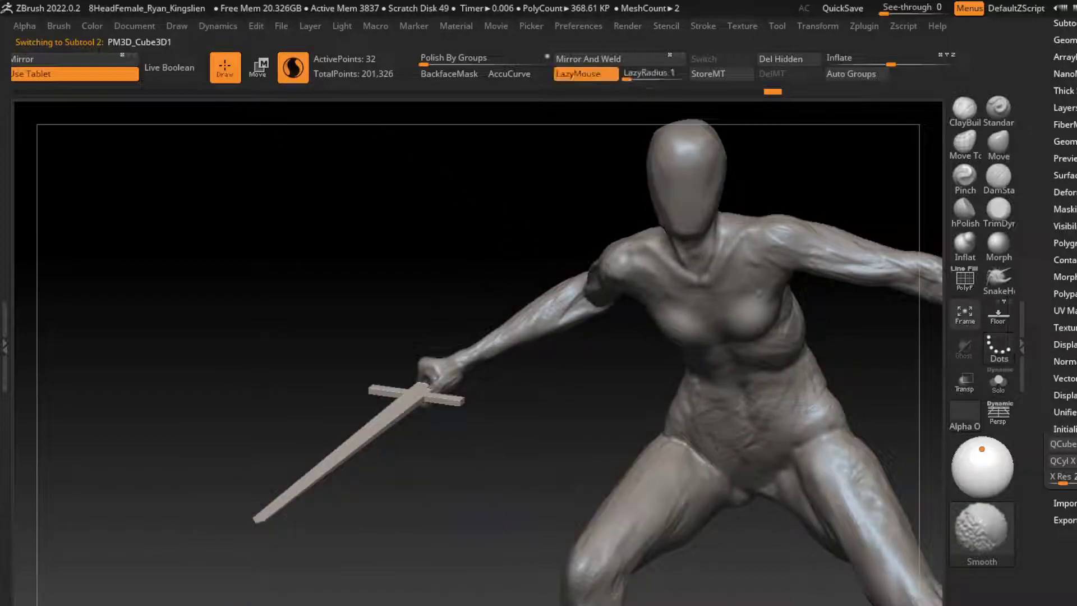
pyautogui.keyDown('alt'); pyautogui.click(668, 531); pyautogui.keyUp('alt')
pyautogui.moveTo(668, 530)
pyautogui.mouseDown()
pyautogui.moveTo(460, 441)
pyautogui.moveTo(617, 505)
pyautogui.mouseUp()
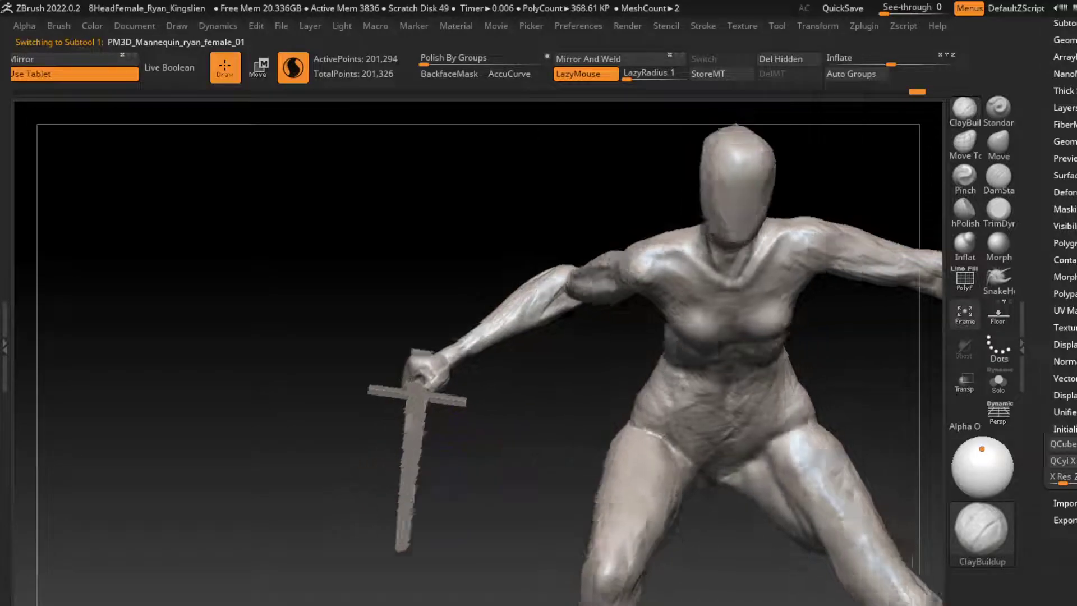
pyautogui.moveTo(701, 482); pyautogui.dragTo(427, 547)
pyautogui.press('b')
pyautogui.press('m')
pyautogui.press('v')
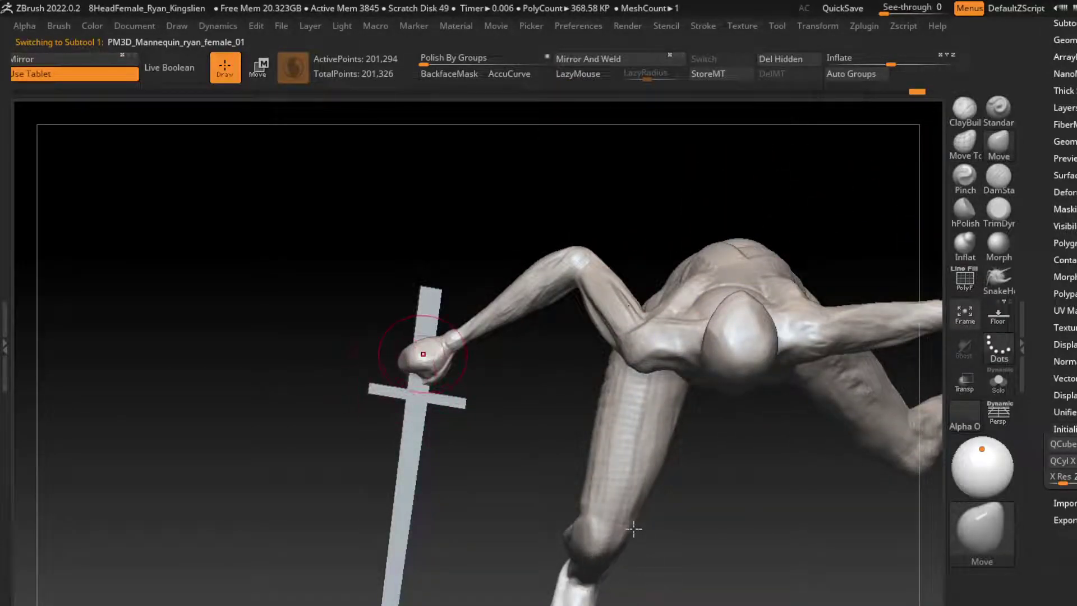
pyautogui.moveTo(628, 533)
pyautogui.mouseDown()
pyautogui.moveTo(749, 603)
pyautogui.moveTo(657, 598)
pyautogui.mouseUp()
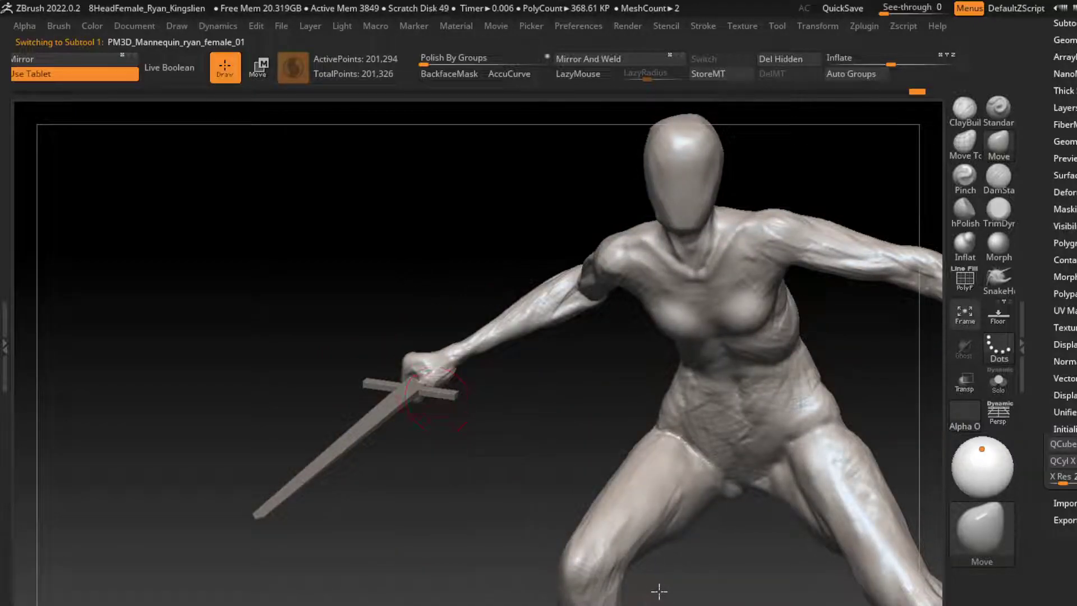
# Step: Try the Morph brush, then hide and reshow the sword to isolate the body
pyautogui.click(998, 244)
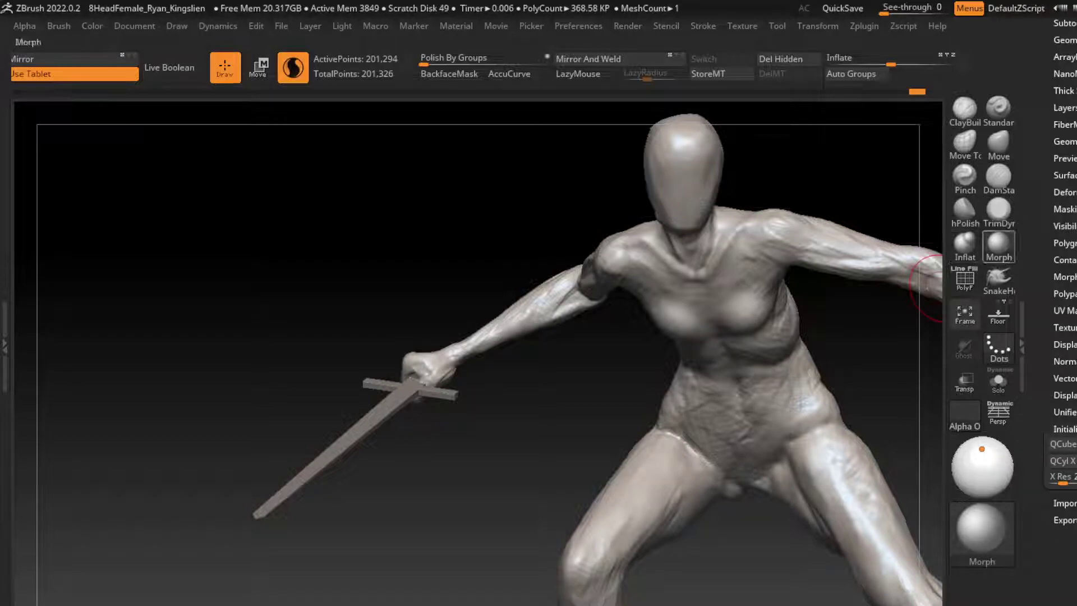
pyautogui.click(998, 144)
pyautogui.click(998, 381)
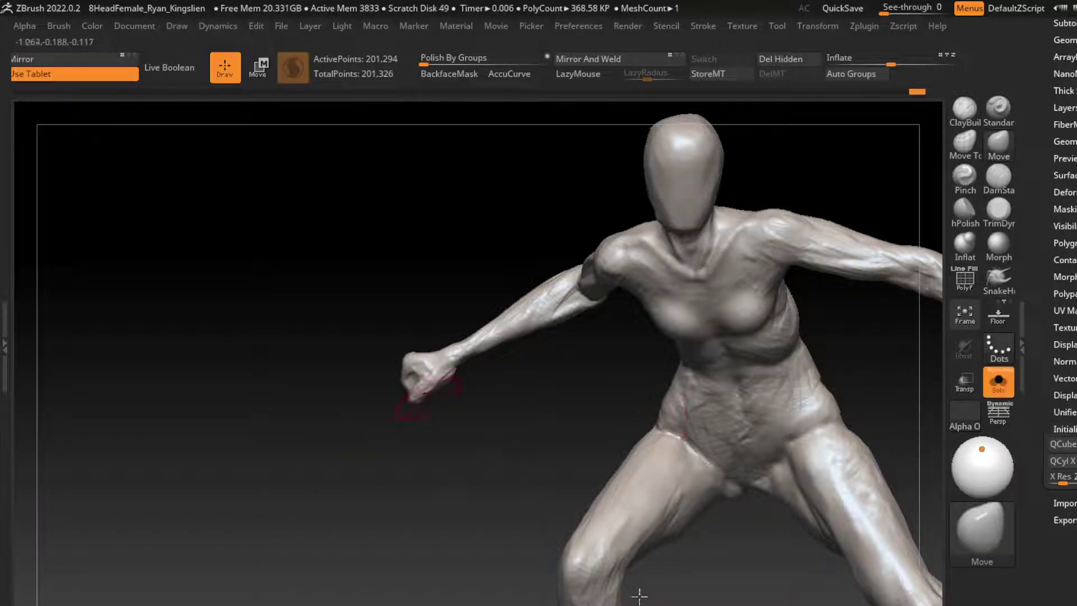
pyautogui.click(998, 382)
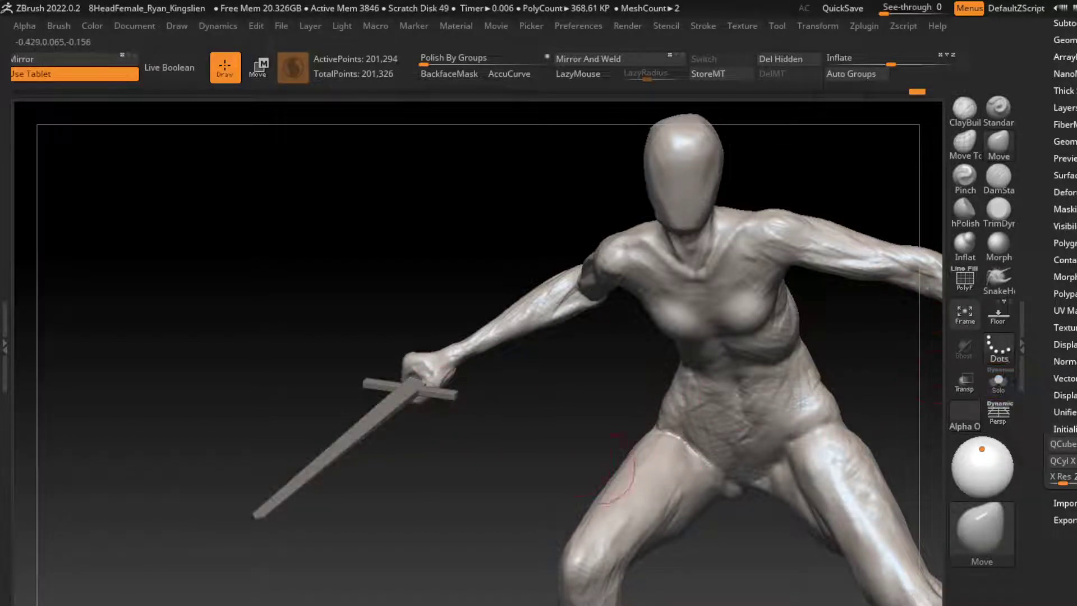
# Step: Resize the brush, zoom out to the whole figure, then zoom in on the torso and head
pyautogui.press('s')
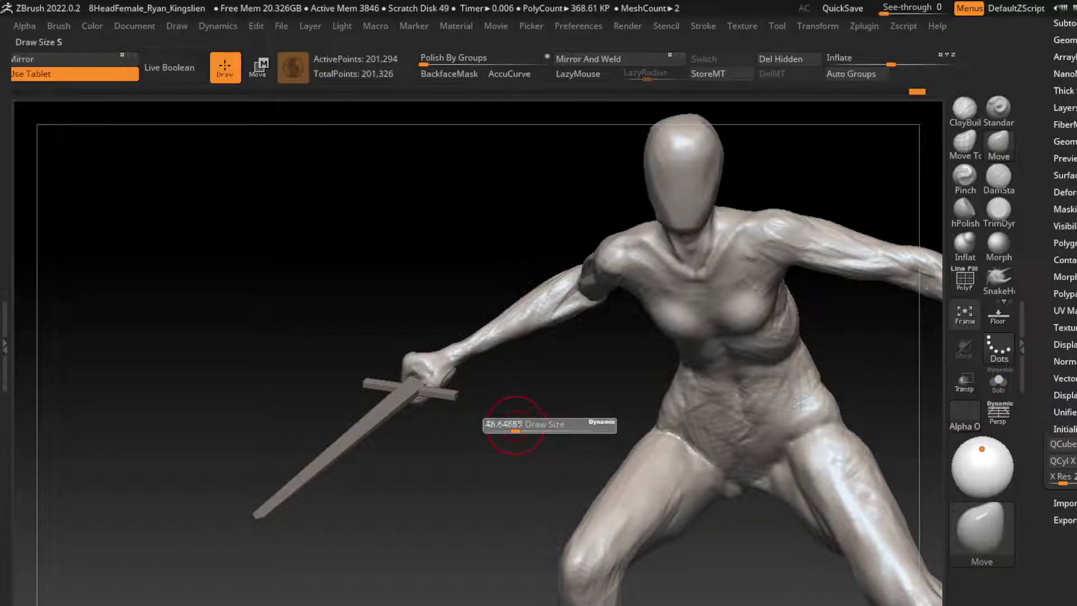
pyautogui.keyDown('ctrl'); pyautogui.moveTo(516, 425); pyautogui.dragTo(427, 466, button='right'); pyautogui.keyUp('ctrl')
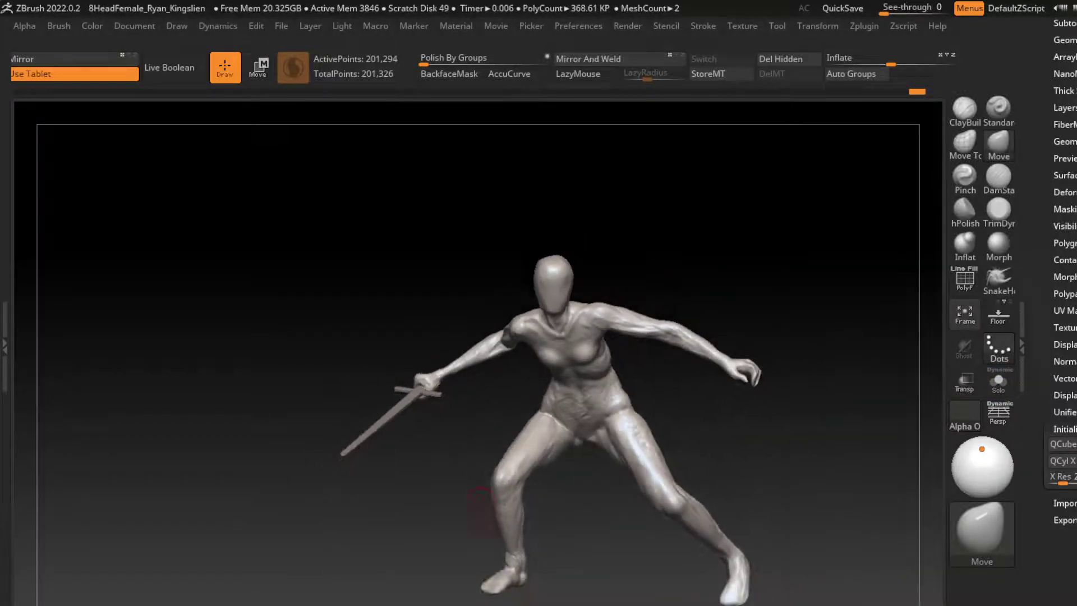
pyautogui.press('w')
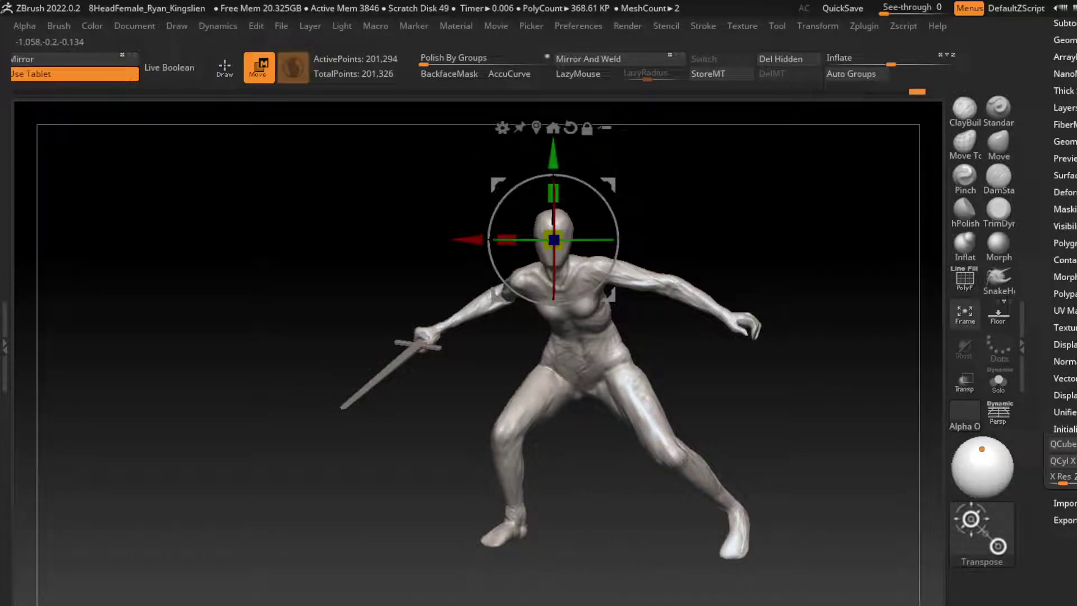
pyautogui.press('q')
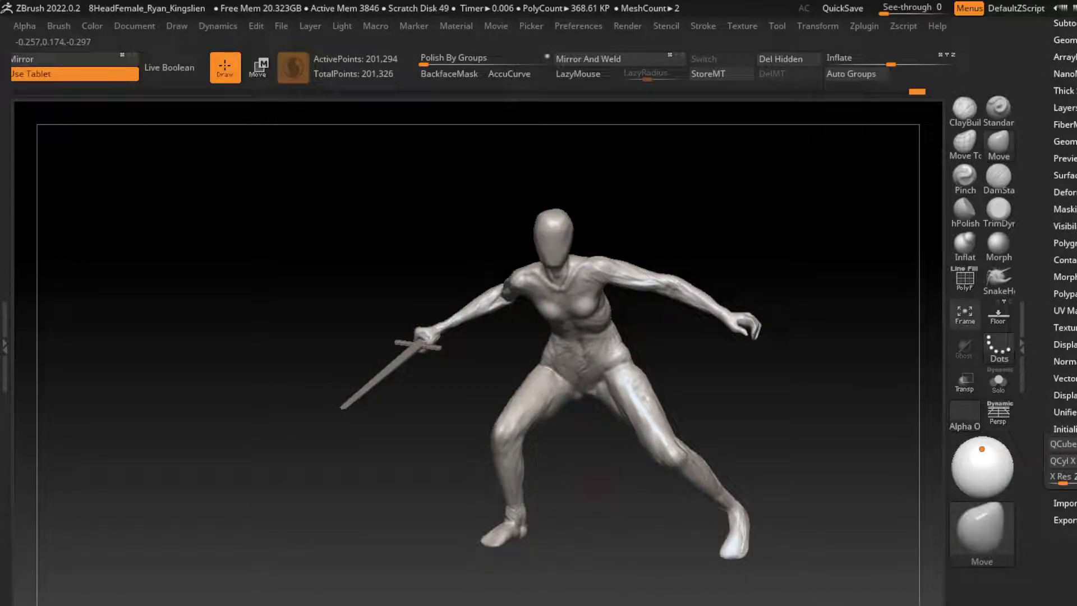
pyautogui.keyDown('ctrl'); pyautogui.moveTo(561, 482); pyautogui.dragTo(578, 459, button='right'); pyautogui.keyUp('ctrl')
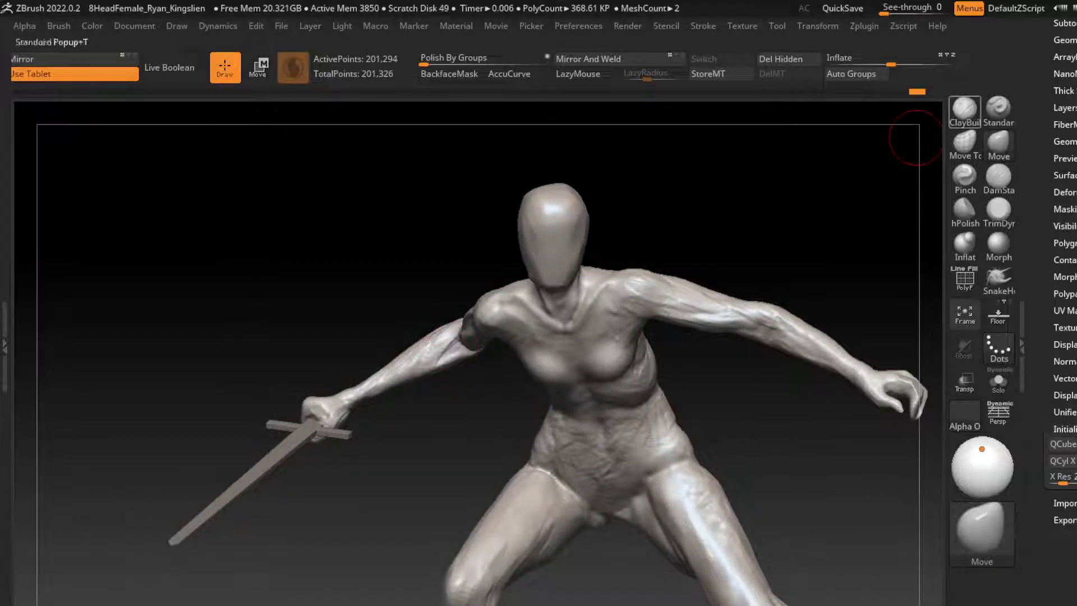
# Step: Cycle through ClayBuildup, TrimDynamic and DamStandard brushes while rotating and resizing
pyautogui.press('b')
pyautogui.press('c')
pyautogui.press('b')
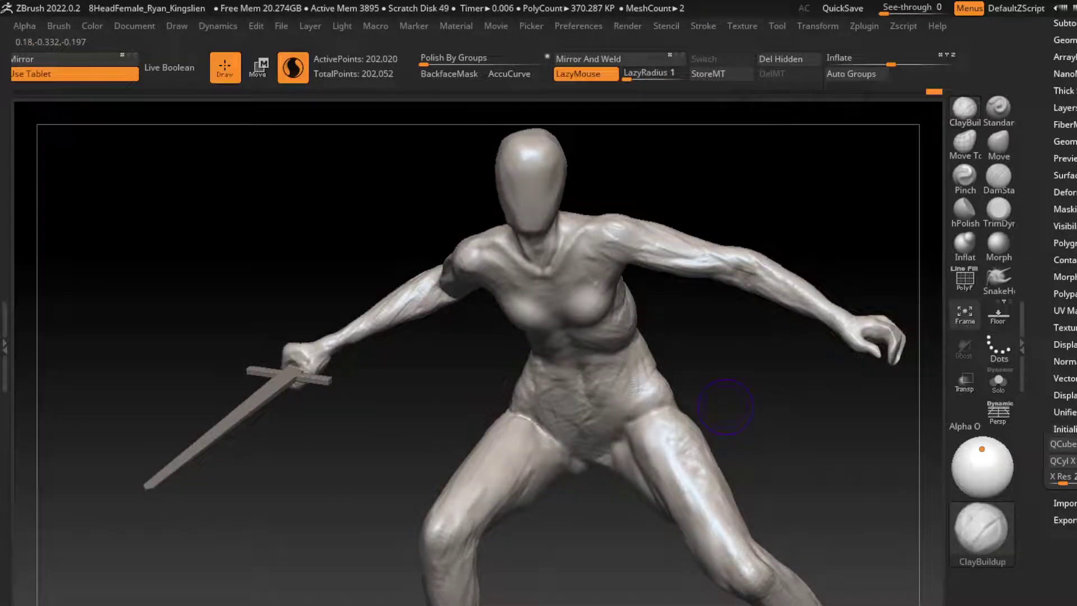
pyautogui.moveTo(726, 407); pyautogui.dragTo(654, 535)
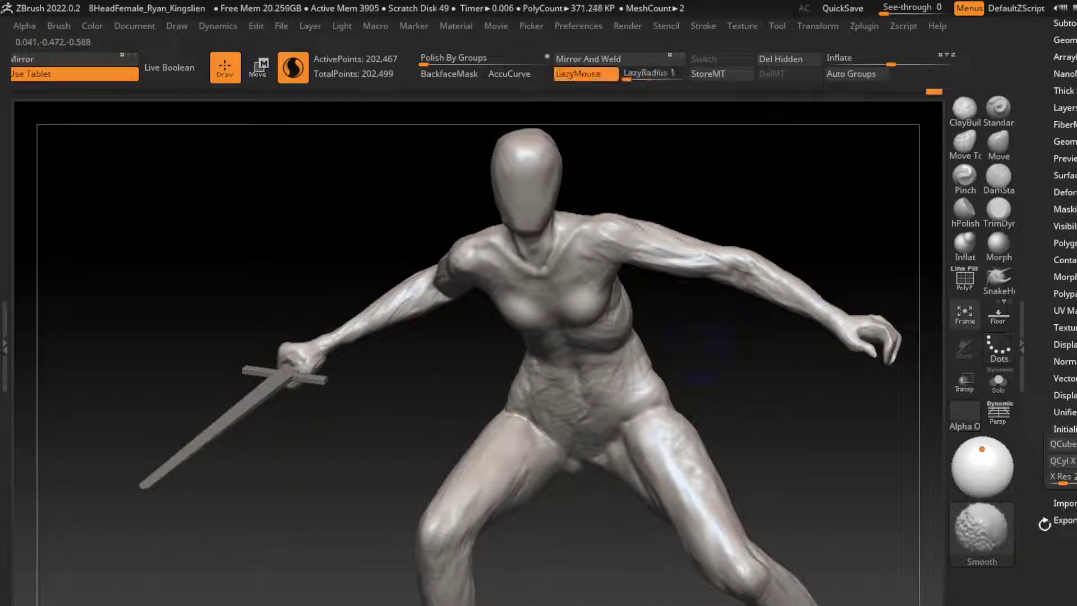
pyautogui.press('s')
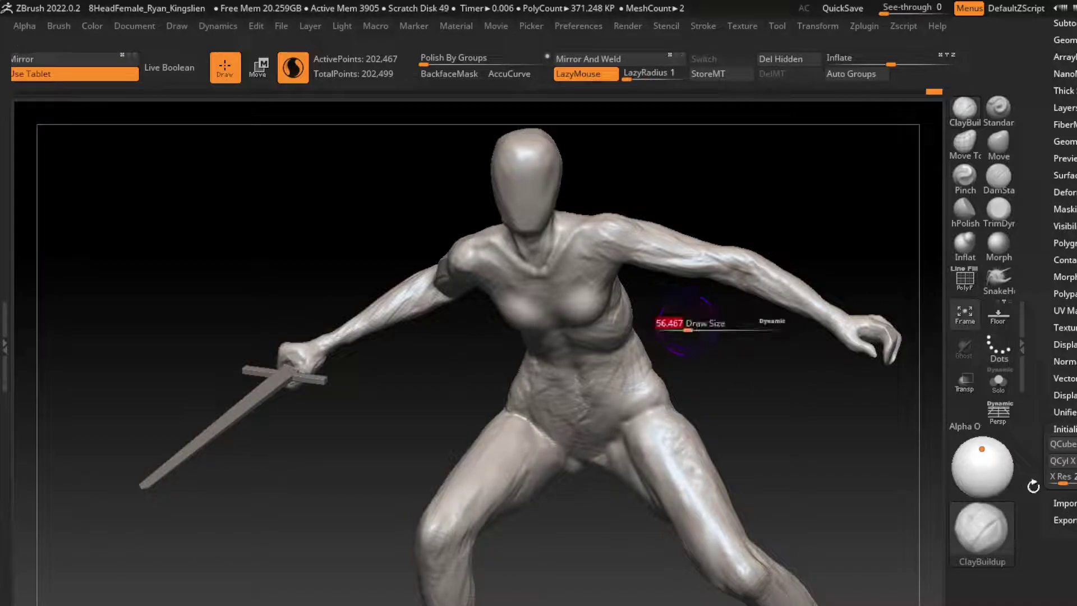
pyautogui.click(998, 209)
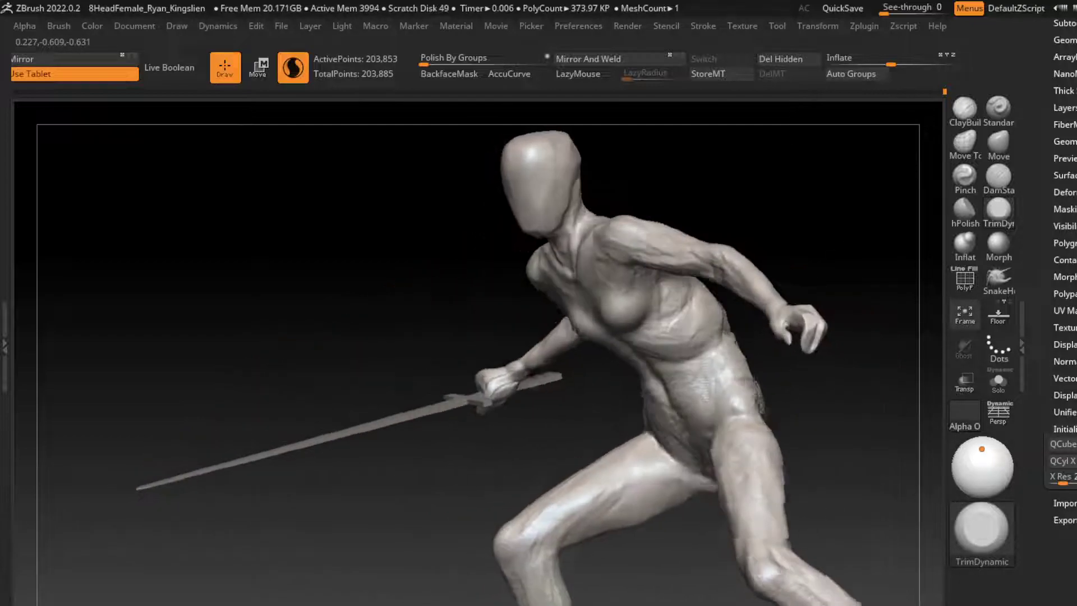
pyautogui.press('b')
pyautogui.press('d')
pyautogui.press('s')
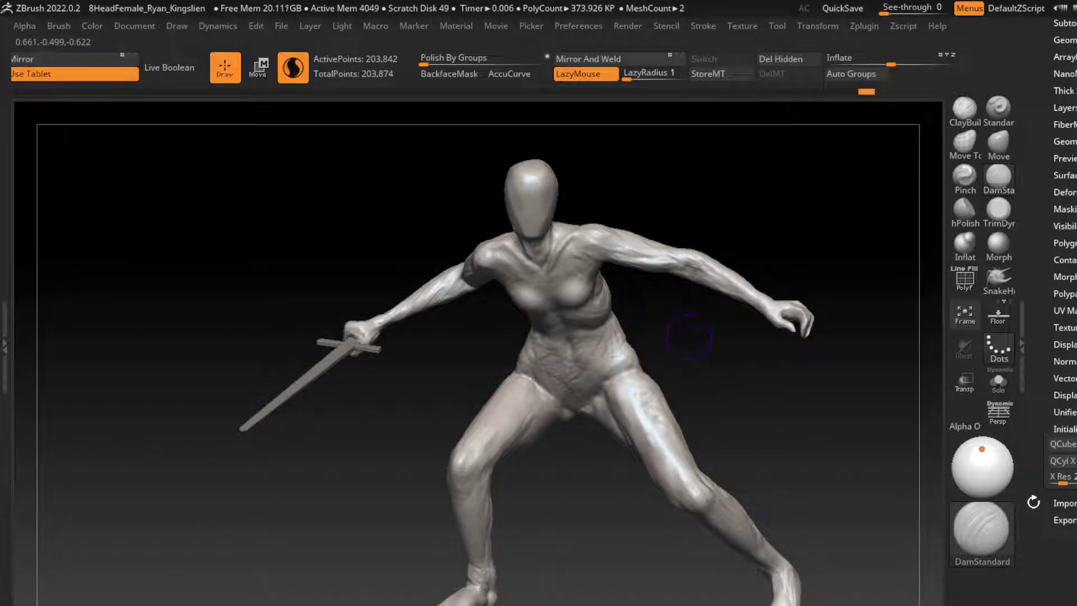
# Step: Build up clay on the chest, neck and upper arm, then smooth the viewer-right thigh and crotch
pyautogui.press('b')
pyautogui.press('c')
pyautogui.press('b')
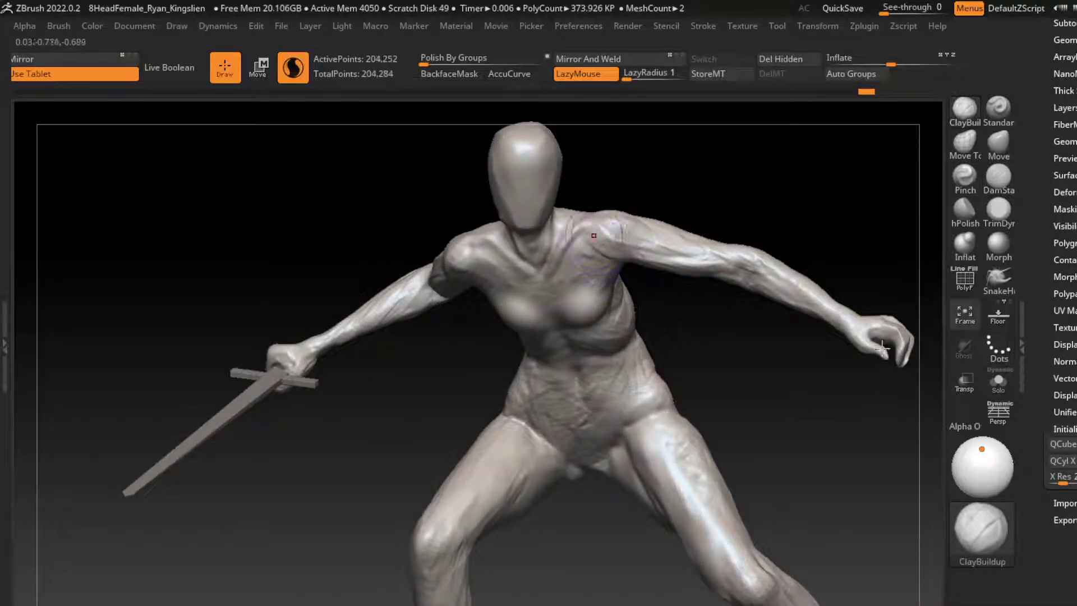
pyautogui.moveTo(639, 224)
pyautogui.mouseDown()
pyautogui.moveTo(601, 253)
pyautogui.moveTo(572, 241)
pyautogui.moveTo(668, 258)
pyautogui.mouseUp()
pyautogui.moveTo(426, 280); pyautogui.dragTo(466, 241)
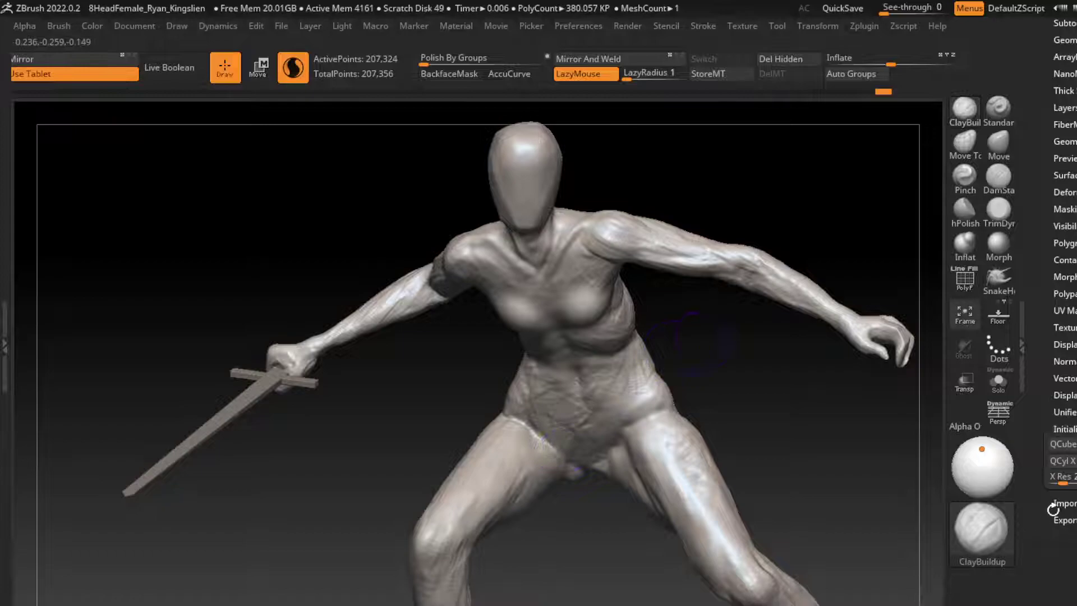
pyautogui.keyDown('shift'); pyautogui.moveTo(589, 448); pyautogui.dragTo(705, 357); pyautogui.keyUp('shift')
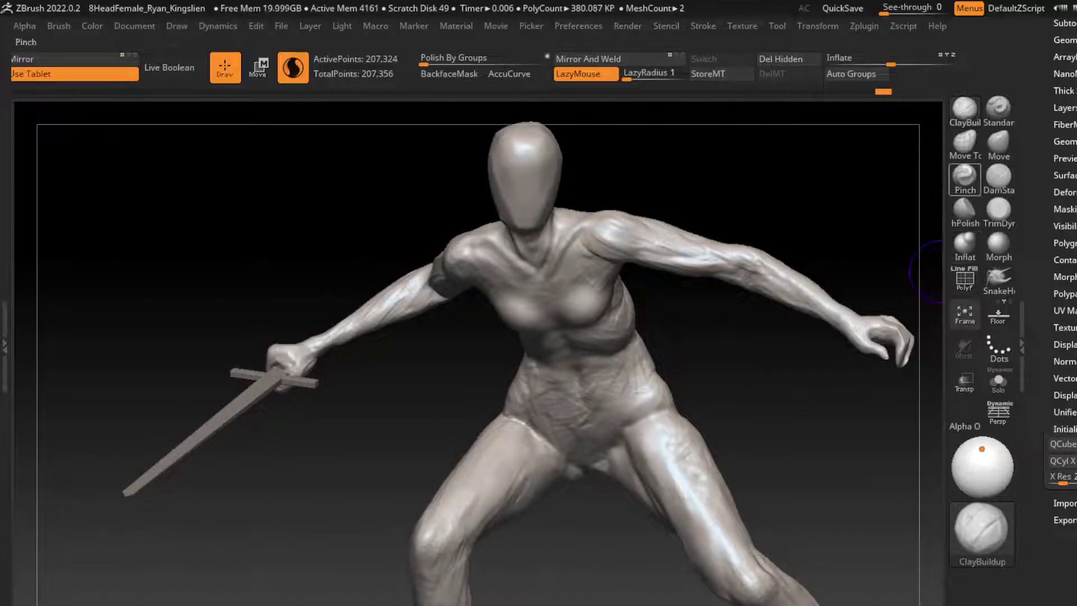
# Step: Try a much smaller Inflate brush on the torso and undo five unwanted strokes
pyautogui.click(965, 244)
pyautogui.press('s')
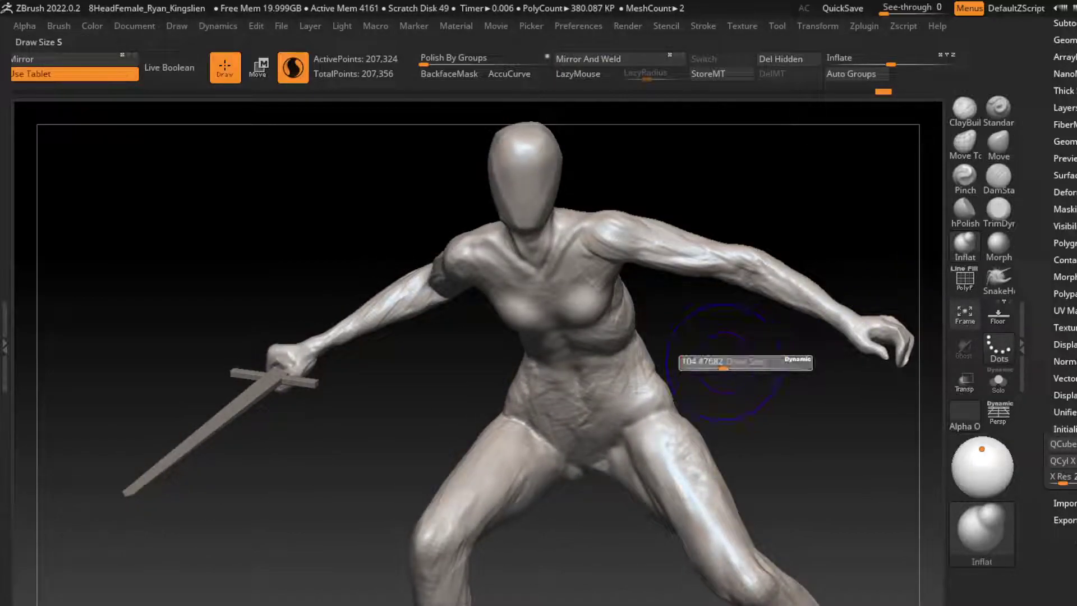
pyautogui.click(689, 366)
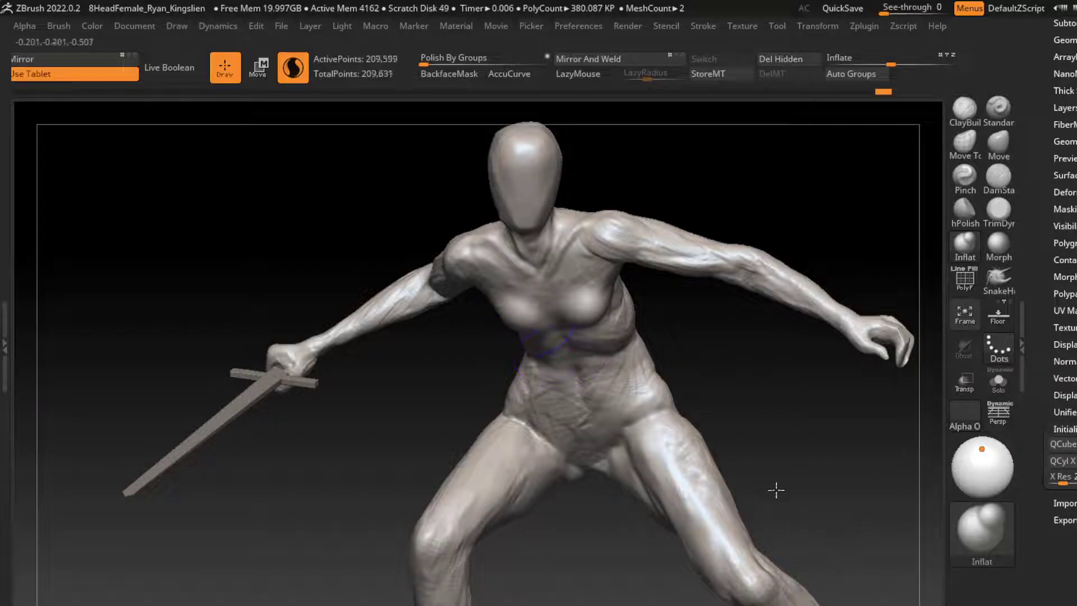
pyautogui.hotkey('ctrl', 'z')
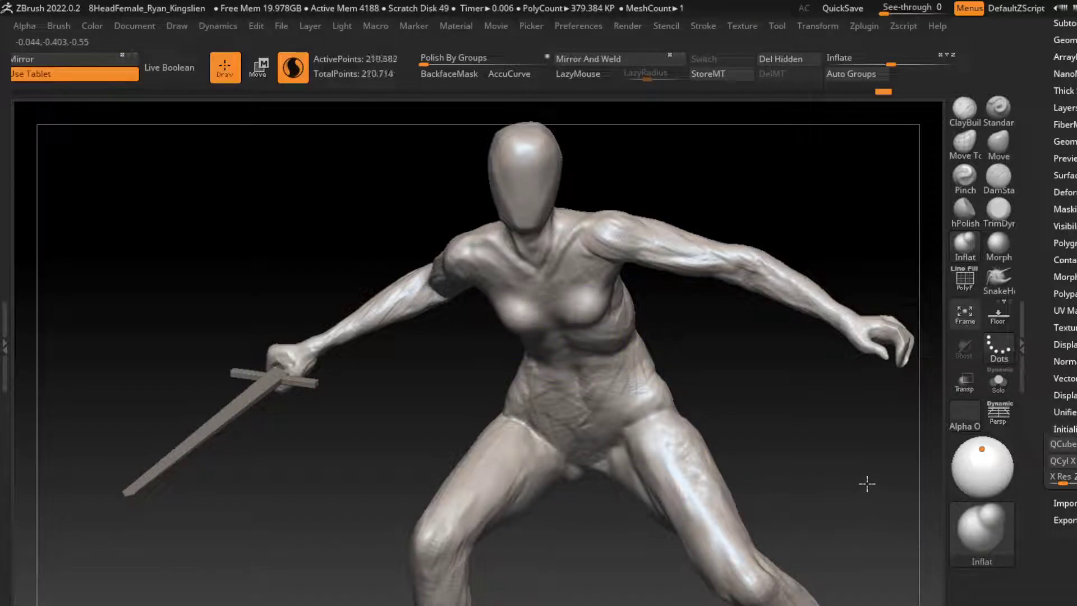
pyautogui.hotkey('ctrl', 'z')
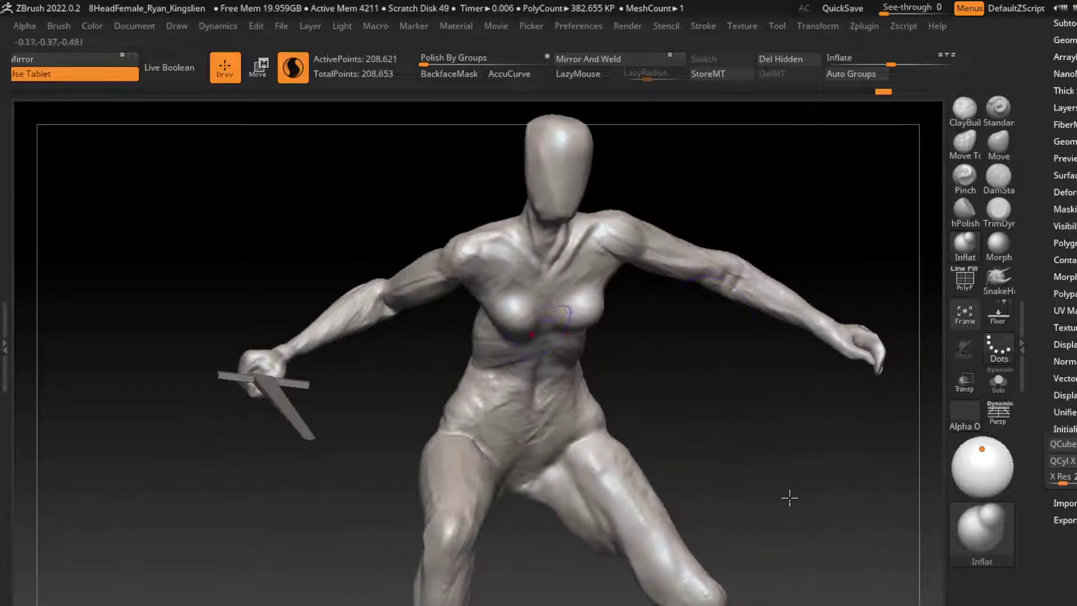
pyautogui.hotkey('ctrl', 'z')
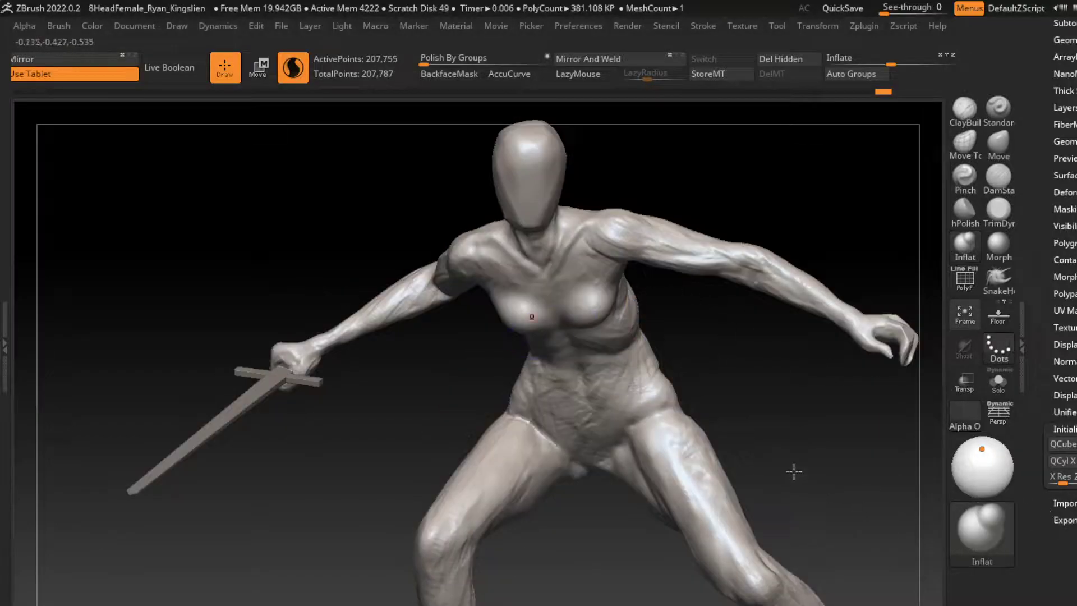
pyautogui.hotkey('ctrl', 'z')
pyautogui.hotkey('ctrl', 'z')
pyautogui.hotkey('ctrl', 'z')
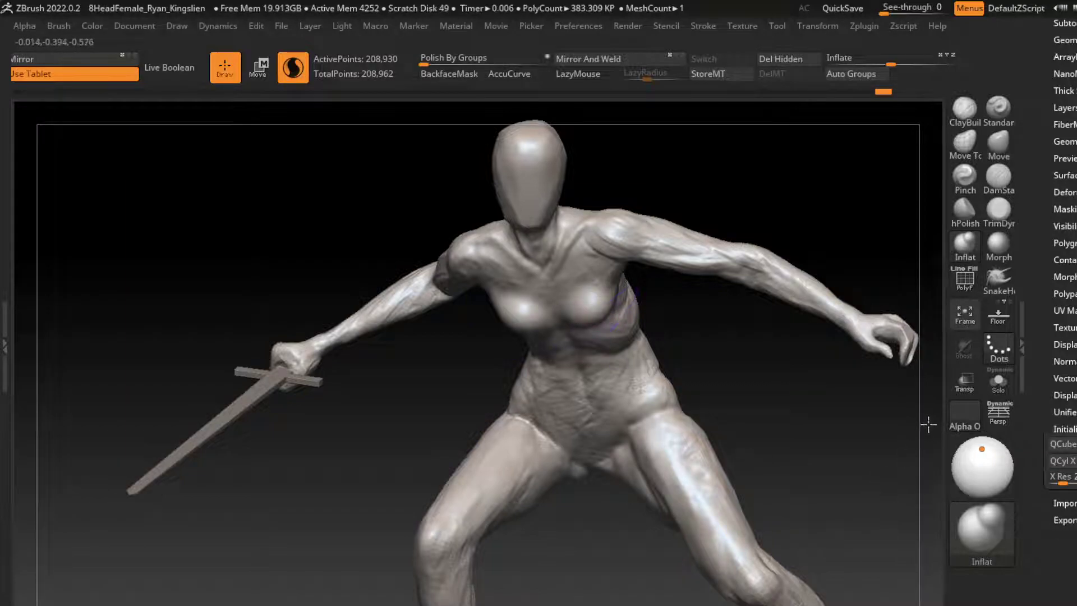
pyautogui.hotkey('ctrl', 'z')
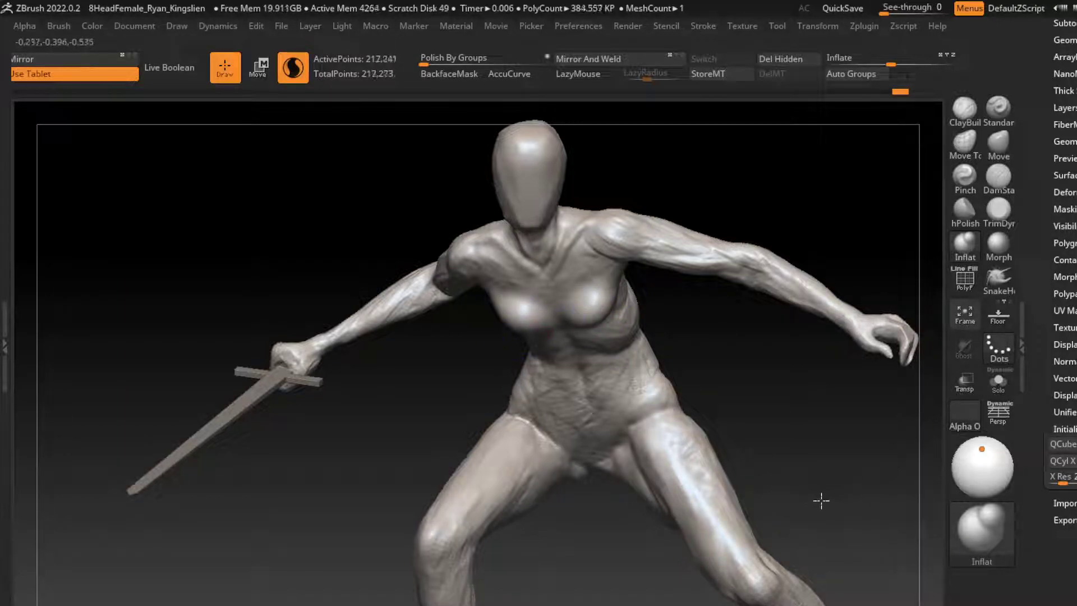
pyautogui.click(999, 177)
pyautogui.press('l')
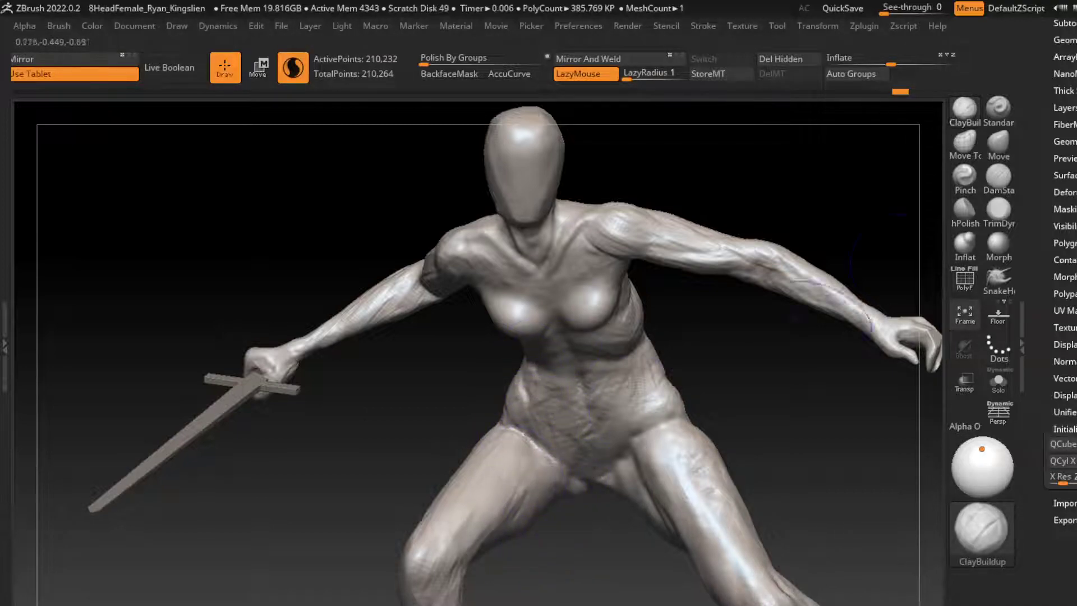
# Step: Check the back from above, then build up clay on the viewer-right flank
pyautogui.click(999, 177)
pyautogui.moveTo(764, 528); pyautogui.dragTo(583, 483)
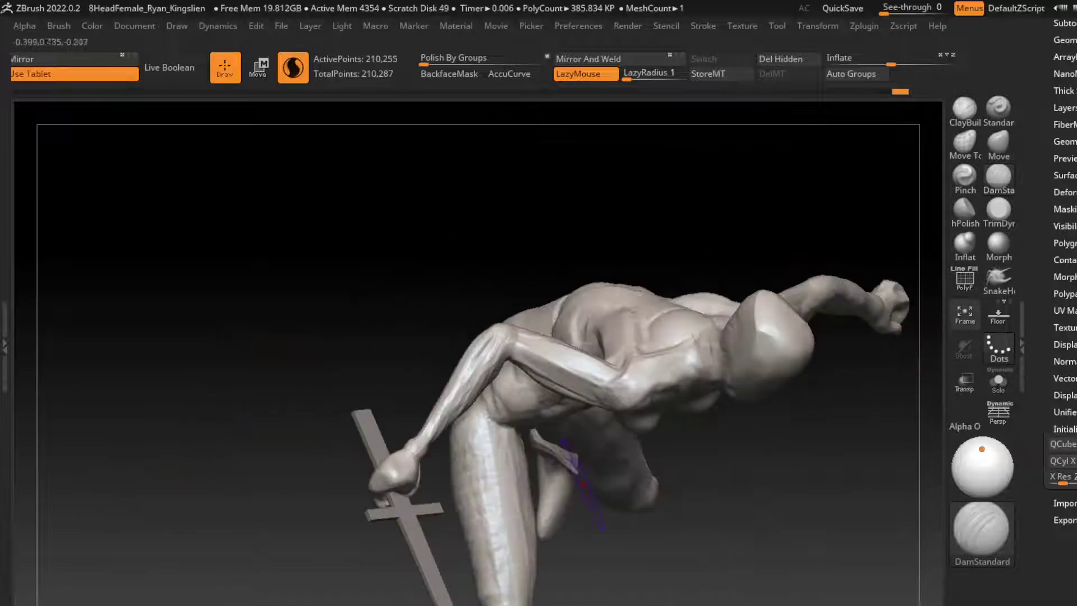
pyautogui.moveTo(659, 527)
pyautogui.mouseDown()
pyautogui.moveTo(673, 393)
pyautogui.moveTo(659, 432)
pyautogui.mouseUp()
pyautogui.click(965, 110)
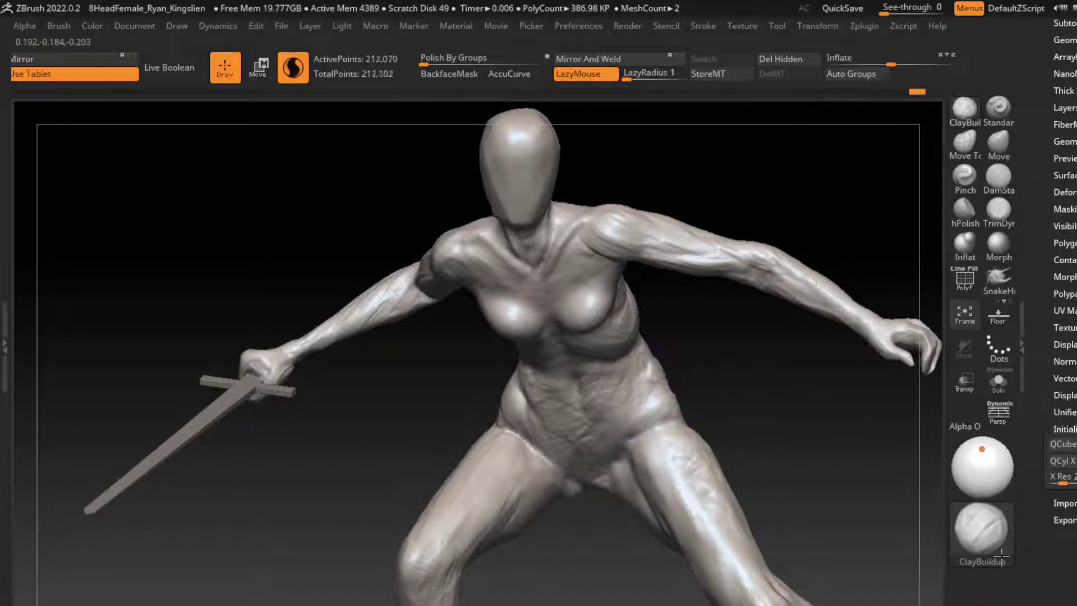
pyautogui.moveTo(657, 331); pyautogui.dragTo(650, 365)
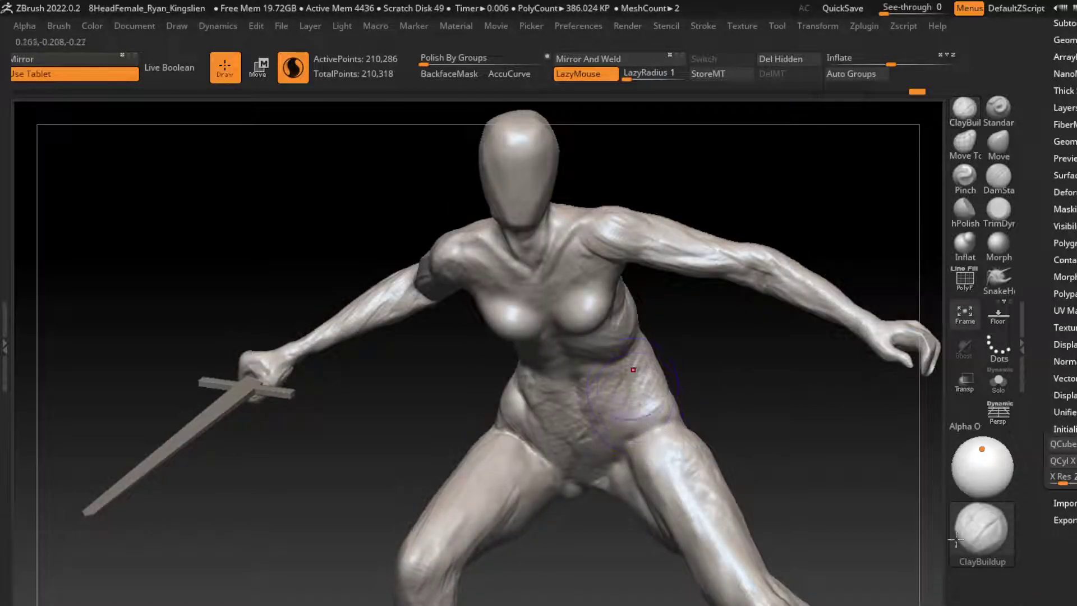
# Step: Alternate DamStandard and ClayBuildup to define the ribcage, abdomen and hip creases
pyautogui.click(999, 177)
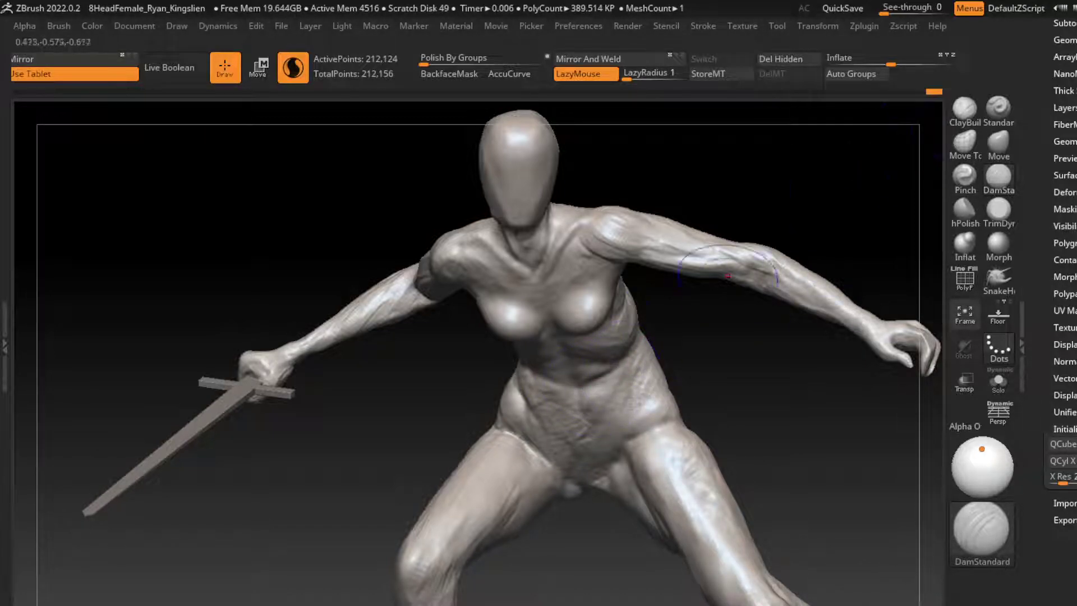
pyautogui.press('b')
pyautogui.press('c')
pyautogui.press('b')
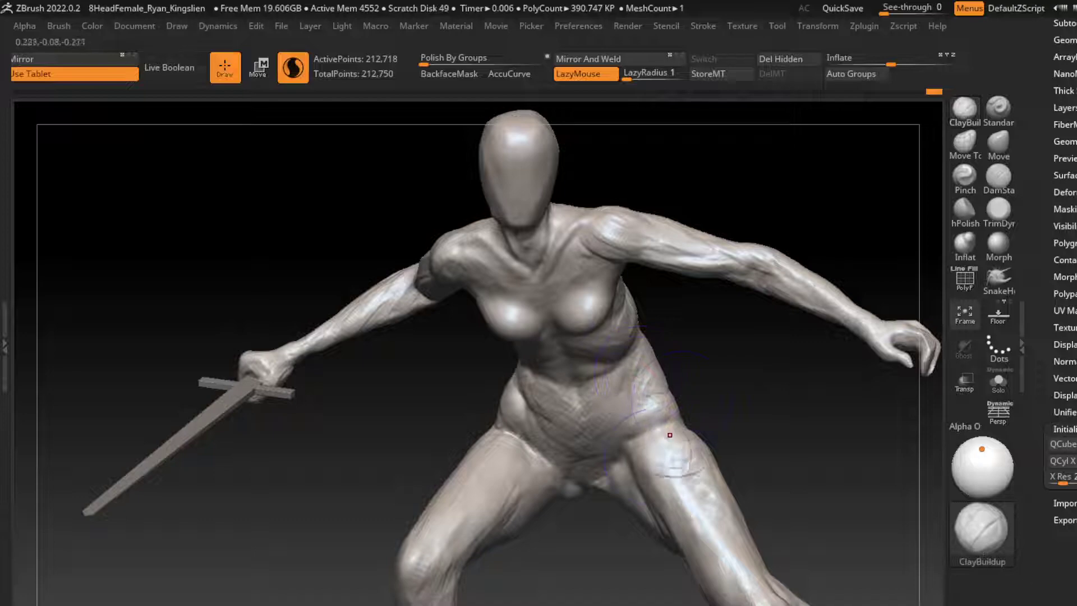
pyautogui.press('b')
pyautogui.press('d')
pyautogui.press('s')
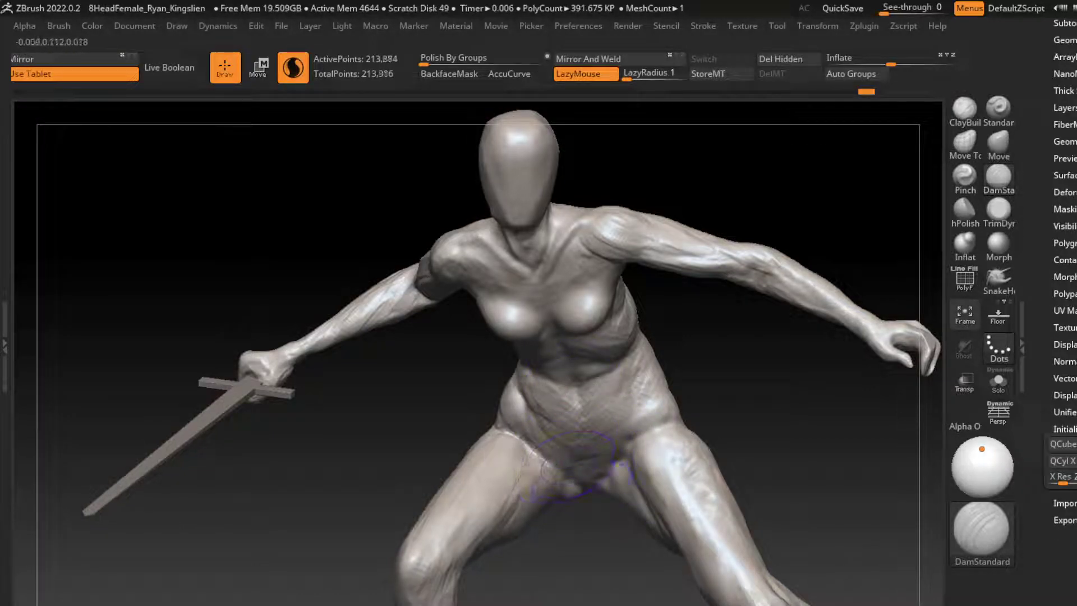
# Step: Zoom so the figure fills the view and set up the ClayBuildup brush
pyautogui.keyDown('ctrl'); pyautogui.moveTo(612, 505); pyautogui.dragTo(757, 453, button='right'); pyautogui.keyUp('ctrl')
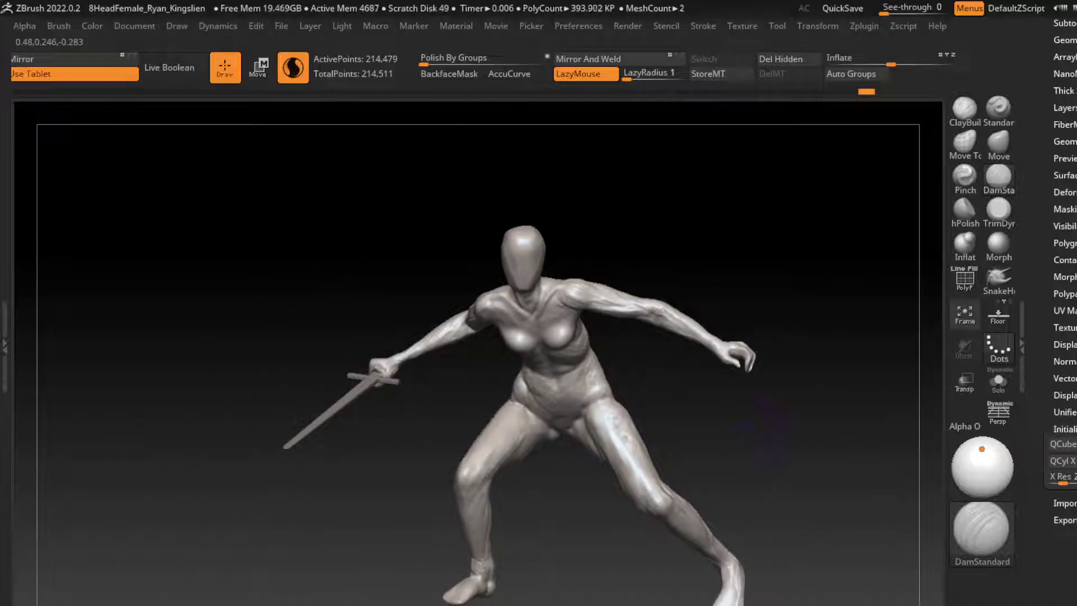
pyautogui.keyDown('alt'); pyautogui.moveTo(561, 505); pyautogui.dragTo(566, 493, button='right'); pyautogui.keyUp('alt')
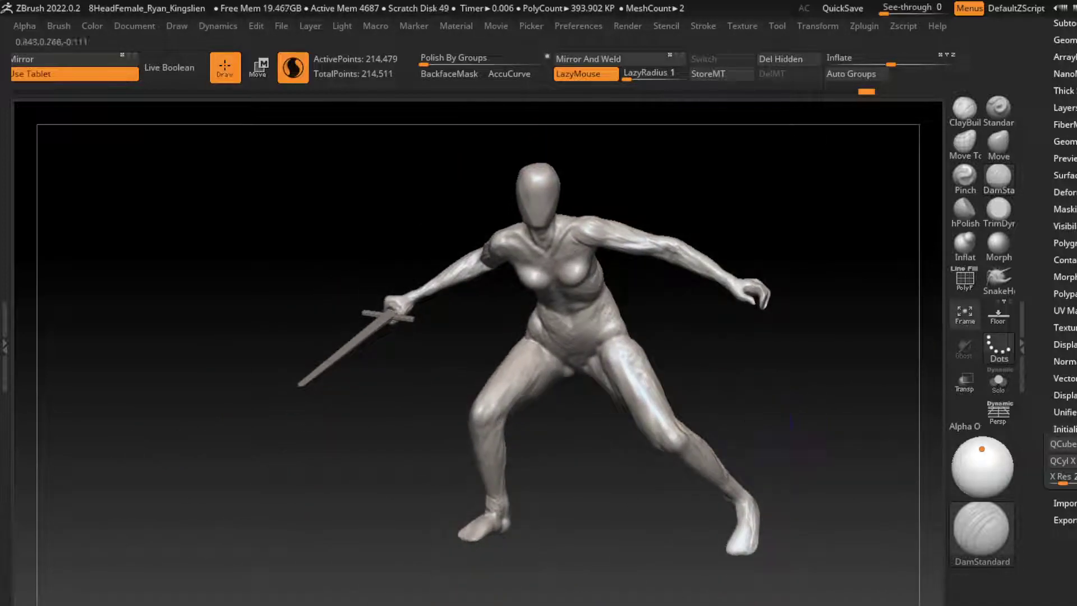
pyautogui.keyDown('ctrl'); pyautogui.moveTo(572, 584); pyautogui.dragTo(573, 535, button='right'); pyautogui.keyUp('ctrl')
pyautogui.press('s')
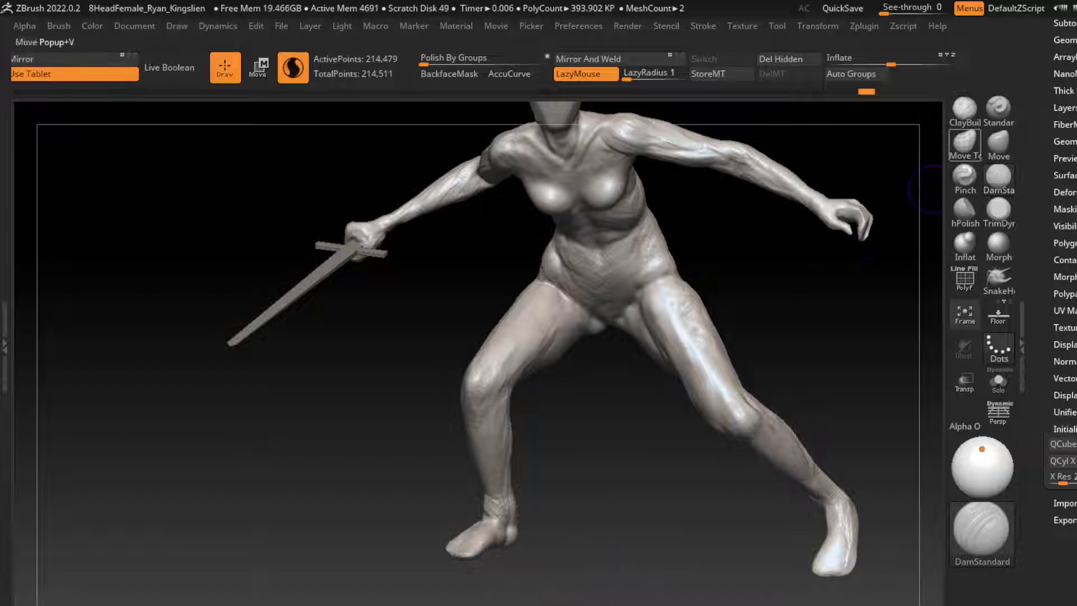
pyautogui.click(999, 109)
pyautogui.press('b')
pyautogui.press('c')
pyautogui.press('b')
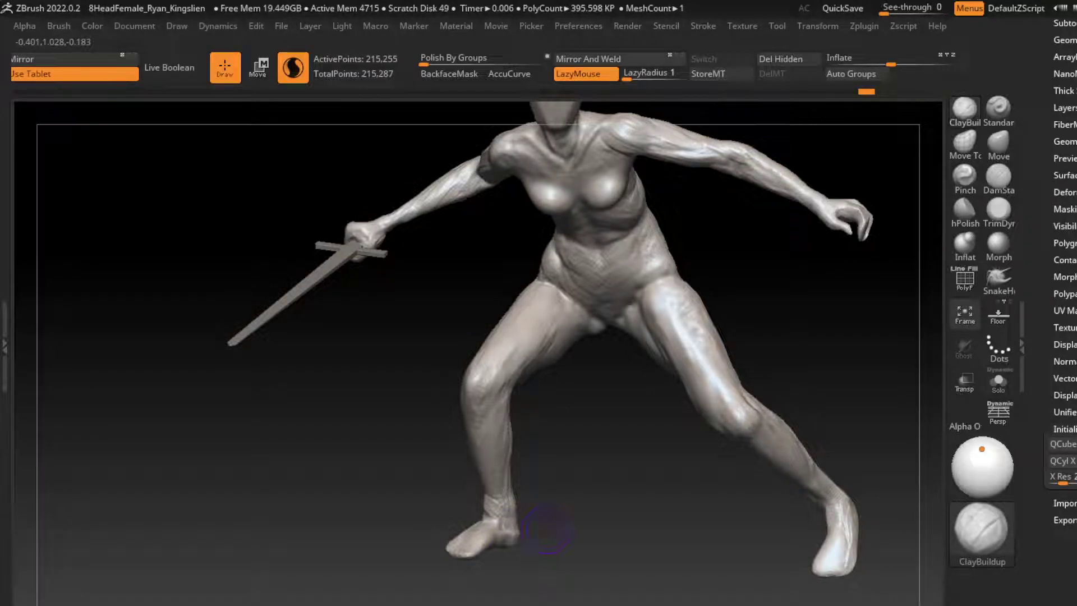
# Step: Build up clay on both feet, then frame the whole figure
pyautogui.moveTo(472, 542); pyautogui.dragTo(589, 519)
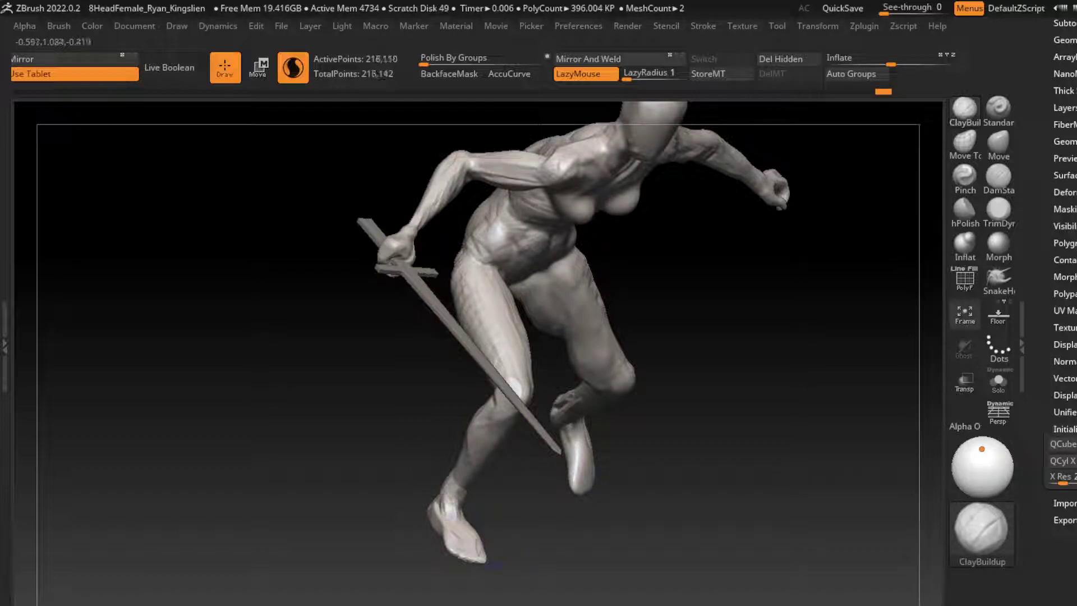
pyautogui.moveTo(494, 564); pyautogui.dragTo(486, 544)
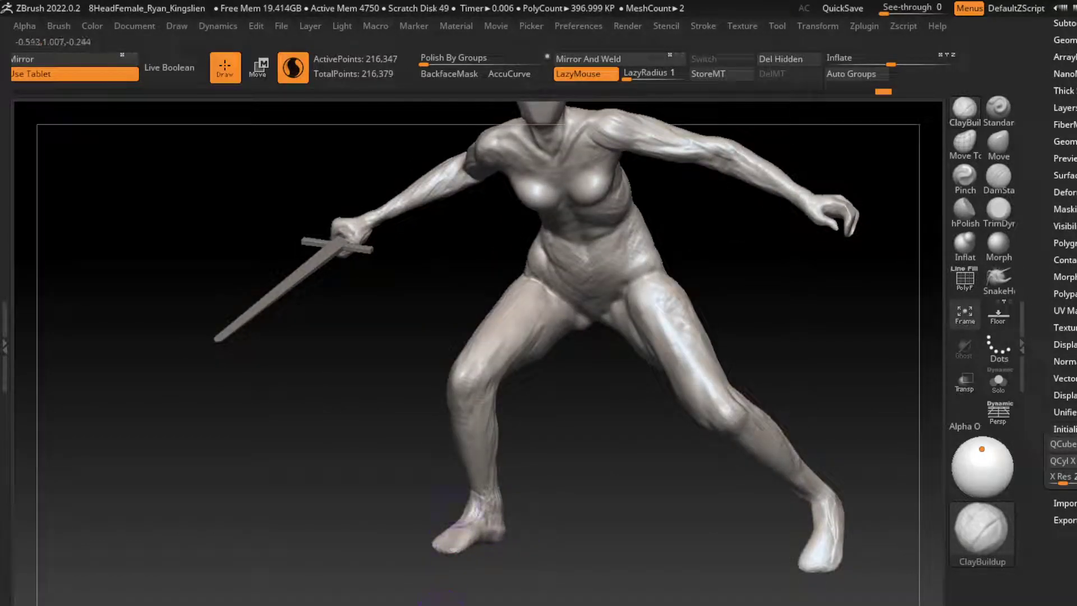
pyautogui.moveTo(468, 508); pyautogui.dragTo(460, 541)
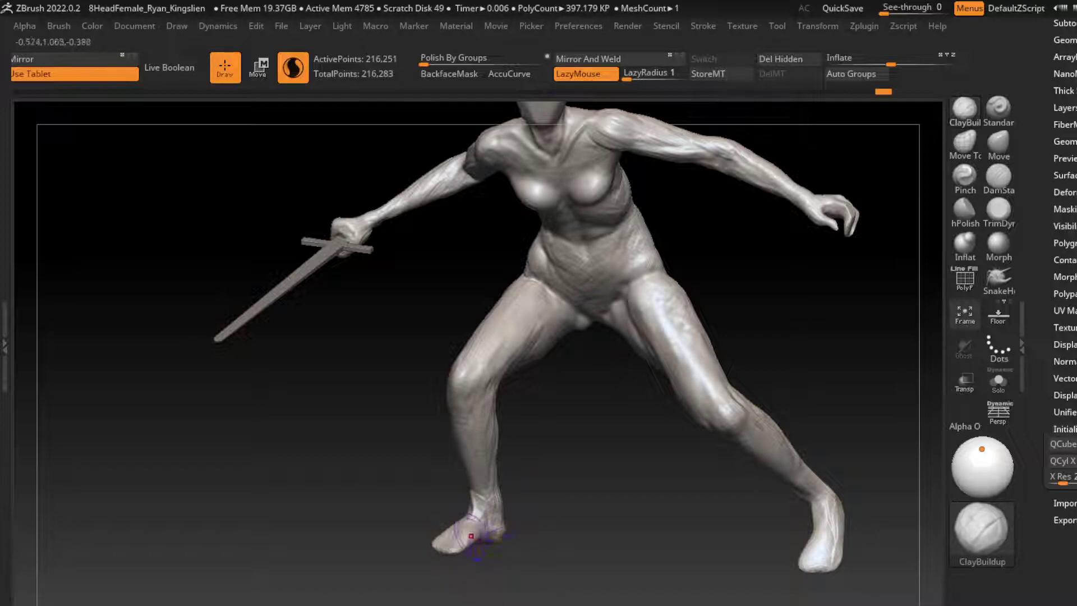
pyautogui.moveTo(477, 525); pyautogui.dragTo(483, 530)
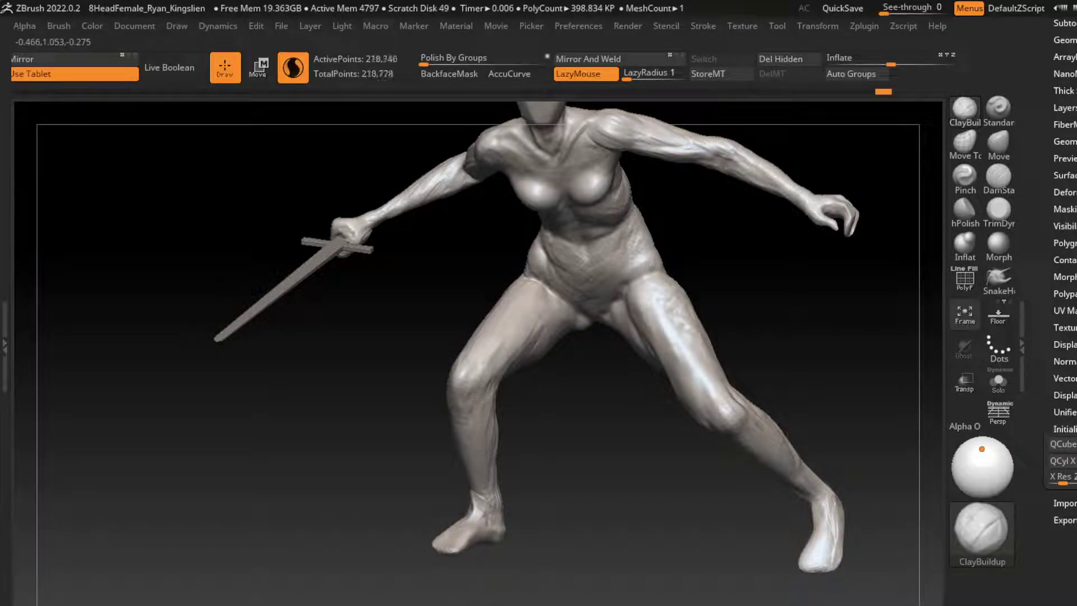
pyautogui.scroll(3, 471, 566)
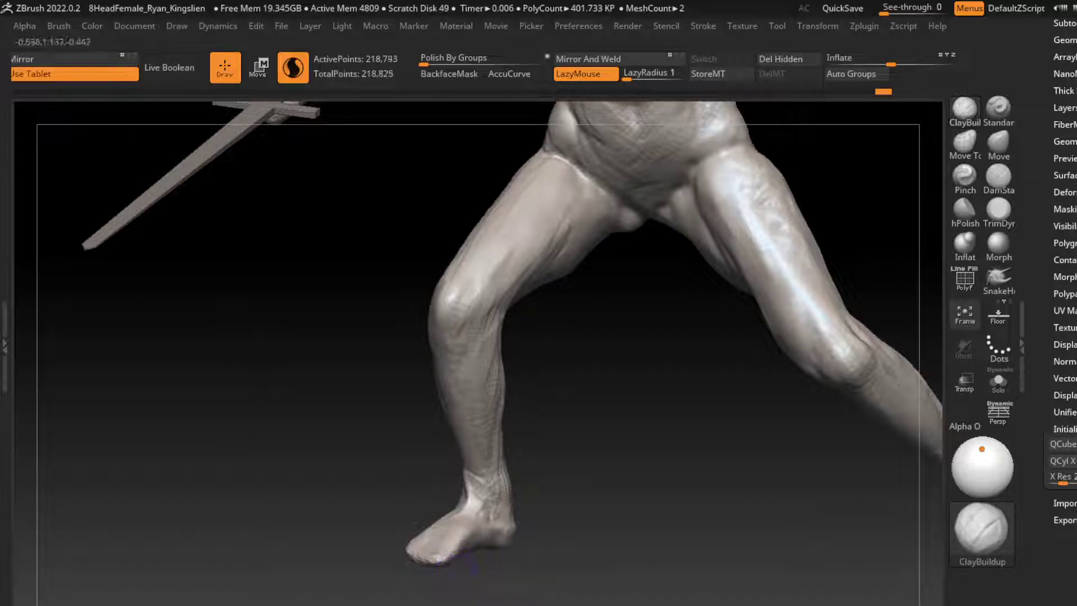
pyautogui.press('f')
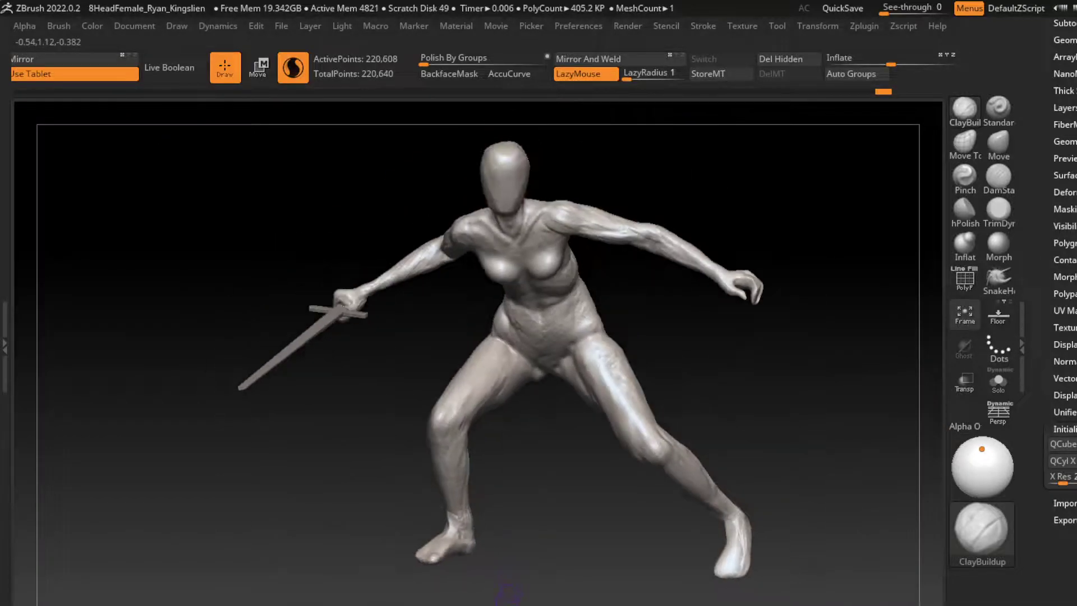
# Step: Undo a bad foot stroke and reshape the heel of the right foot
pyautogui.hotkey('ctrl', 'z')
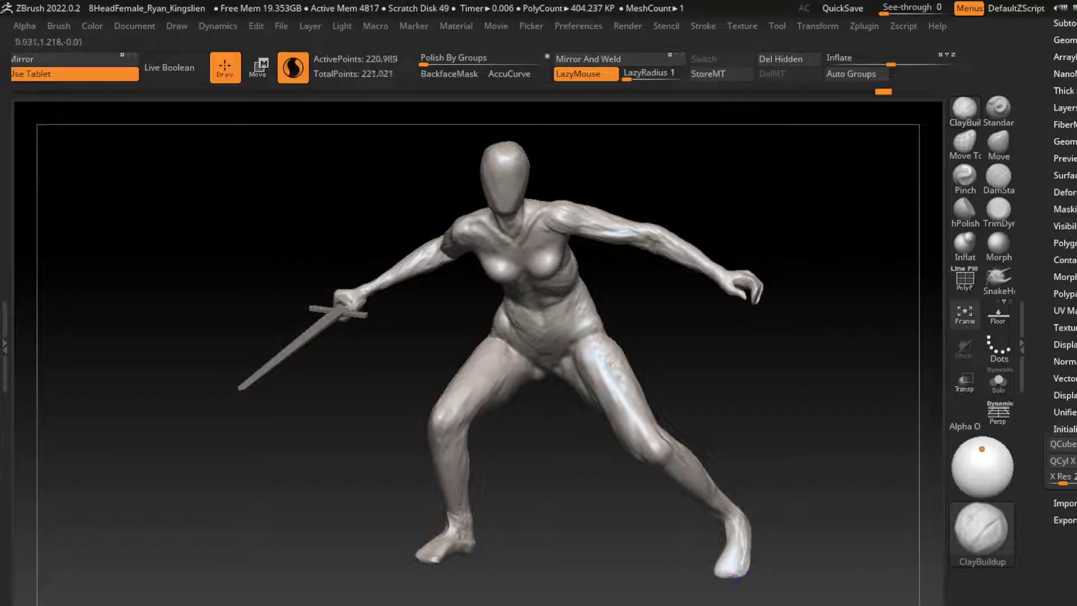
pyautogui.moveTo(717, 577); pyautogui.dragTo(748, 571)
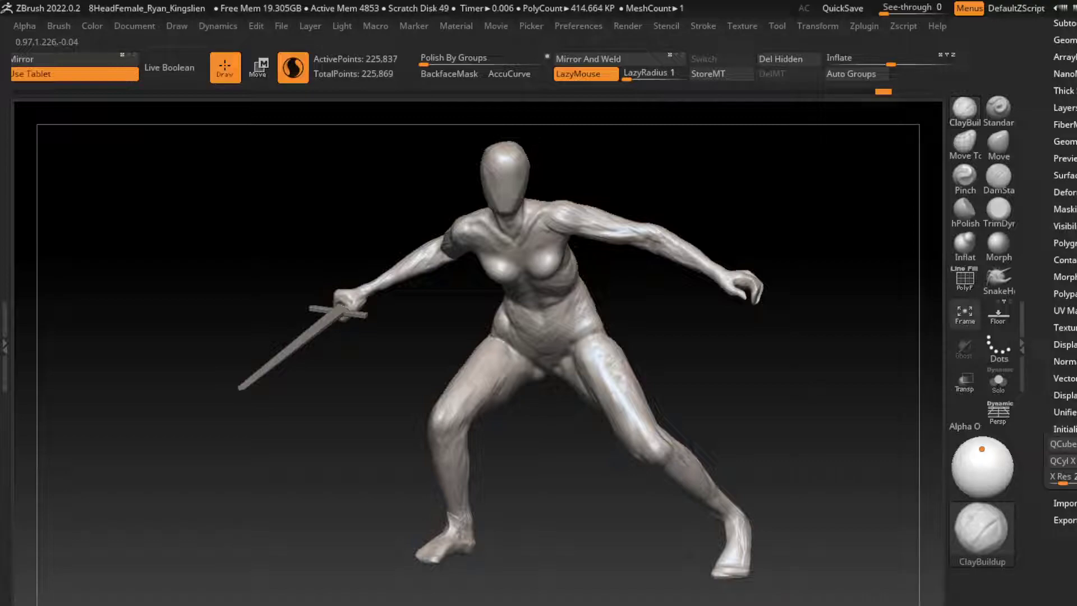
pyautogui.press('s')
pyautogui.moveTo(736, 371)
pyautogui.keyDown('alt'); pyautogui.mouseDown()
pyautogui.moveTo(754, 409)
pyautogui.moveTo(923, 278)
pyautogui.mouseUp(); pyautogui.keyUp('alt')
# Step: Toggle the polyframe display, then build up clay on the forearm and wrist
pyautogui.press('s')
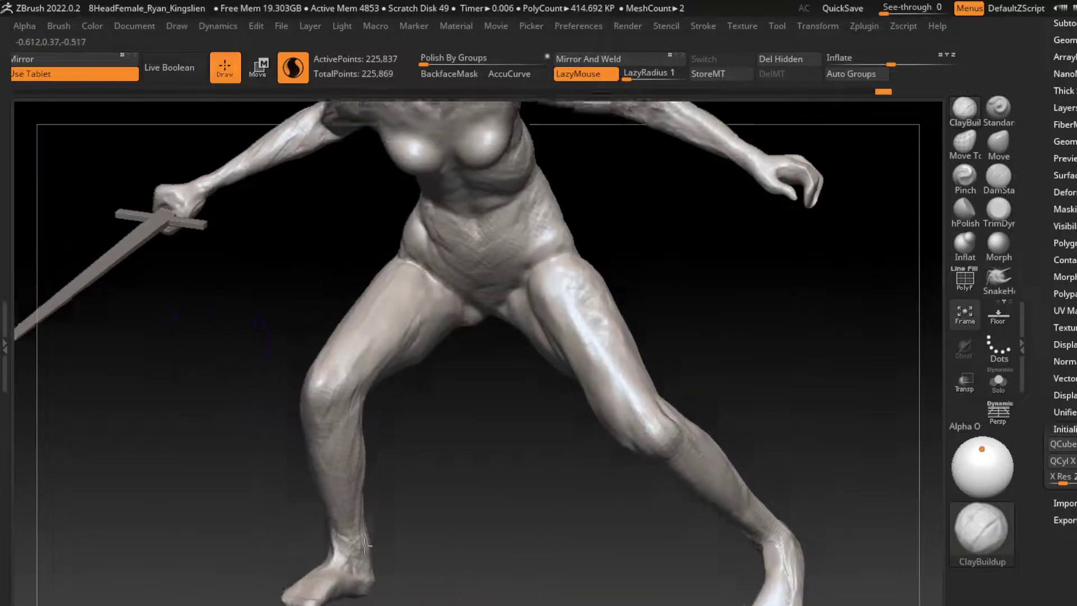
pyautogui.hotkey('shift', 'f')
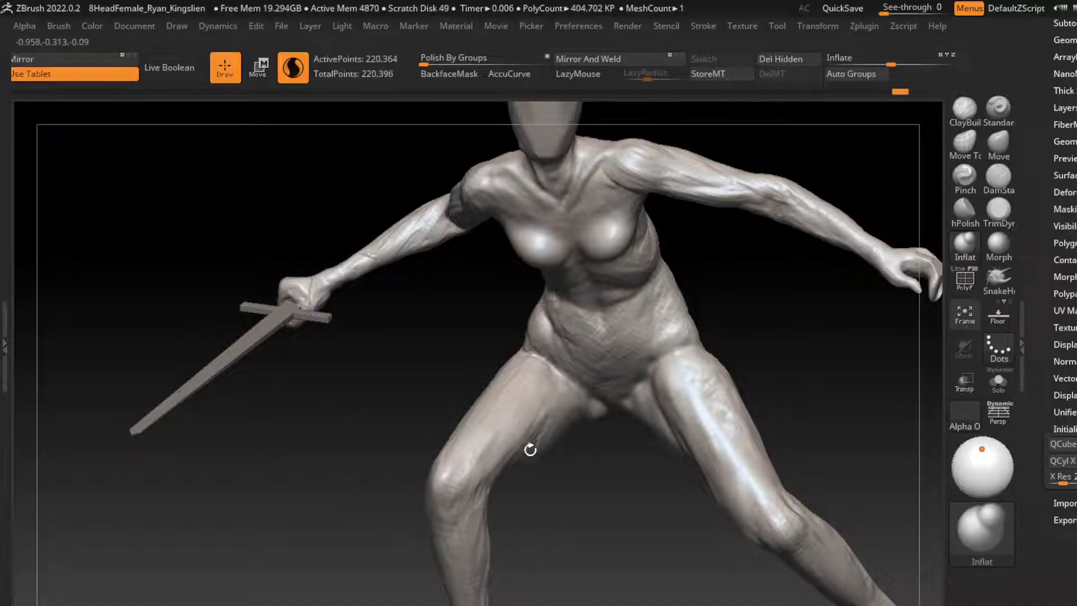
pyautogui.moveTo(534, 457); pyautogui.dragTo(516, 479)
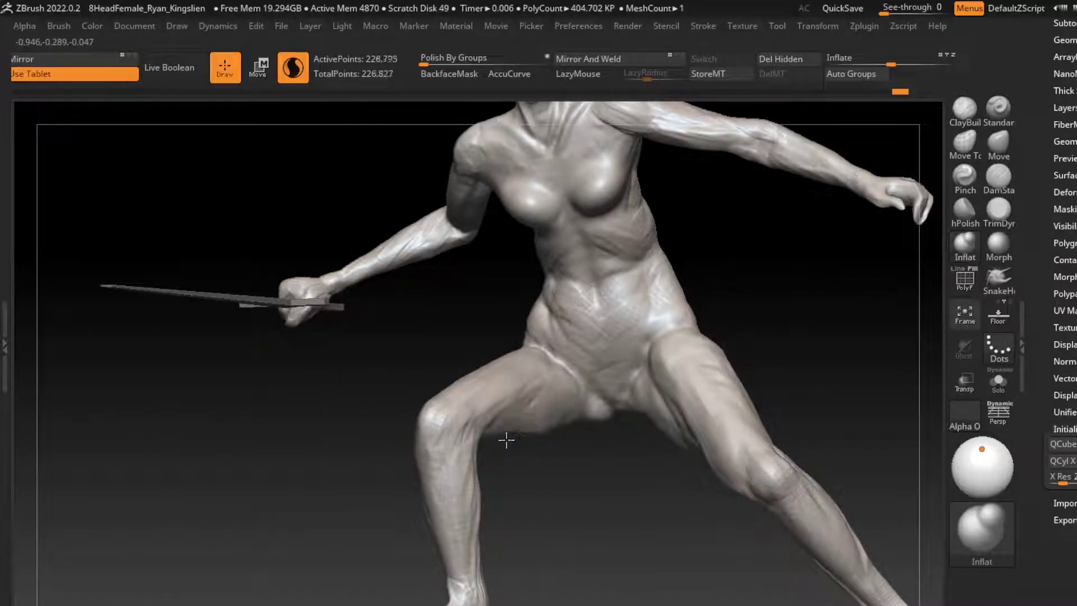
pyautogui.moveTo(517, 436); pyautogui.dragTo(315, 435)
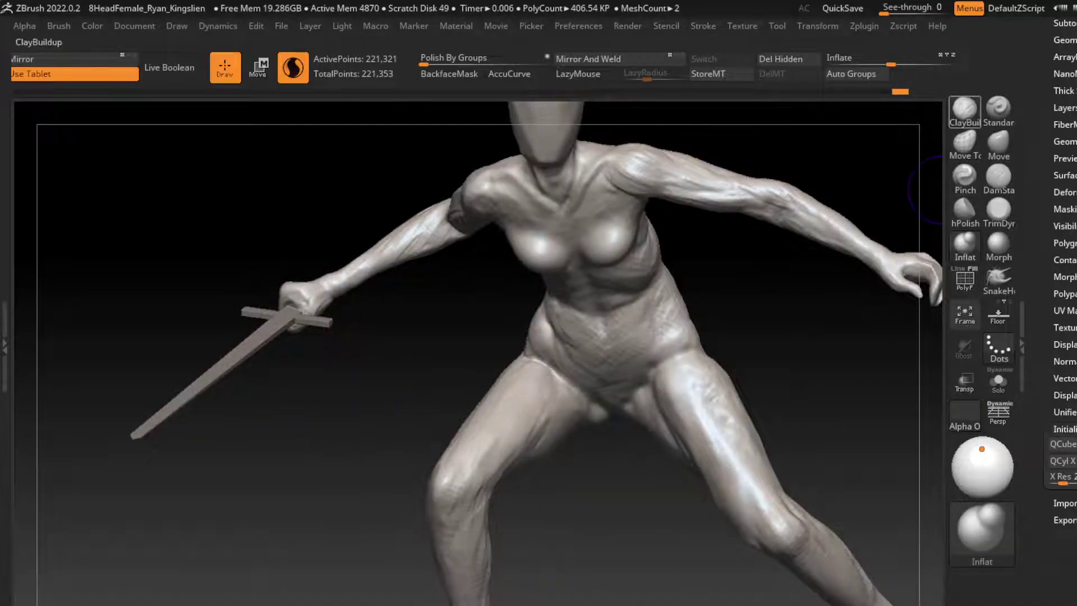
pyautogui.click(965, 110)
pyautogui.moveTo(326, 259); pyautogui.dragTo(356, 282)
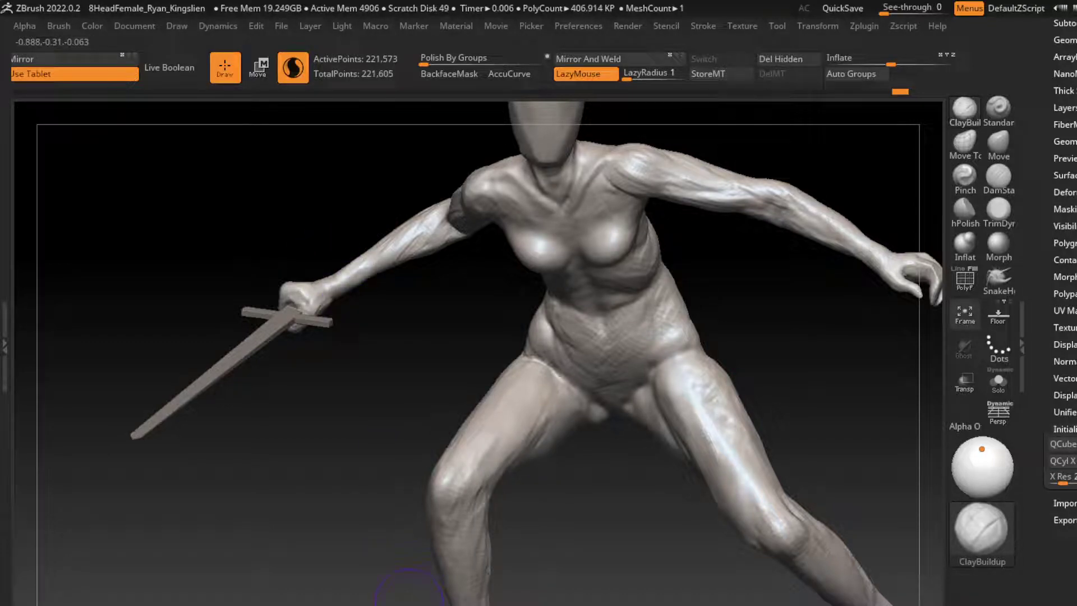
pyautogui.moveTo(410, 586); pyautogui.dragTo(359, 567)
pyautogui.moveTo(752, 264)
pyautogui.mouseDown()
pyautogui.moveTo(794, 300)
pyautogui.moveTo(783, 280)
pyautogui.mouseUp()
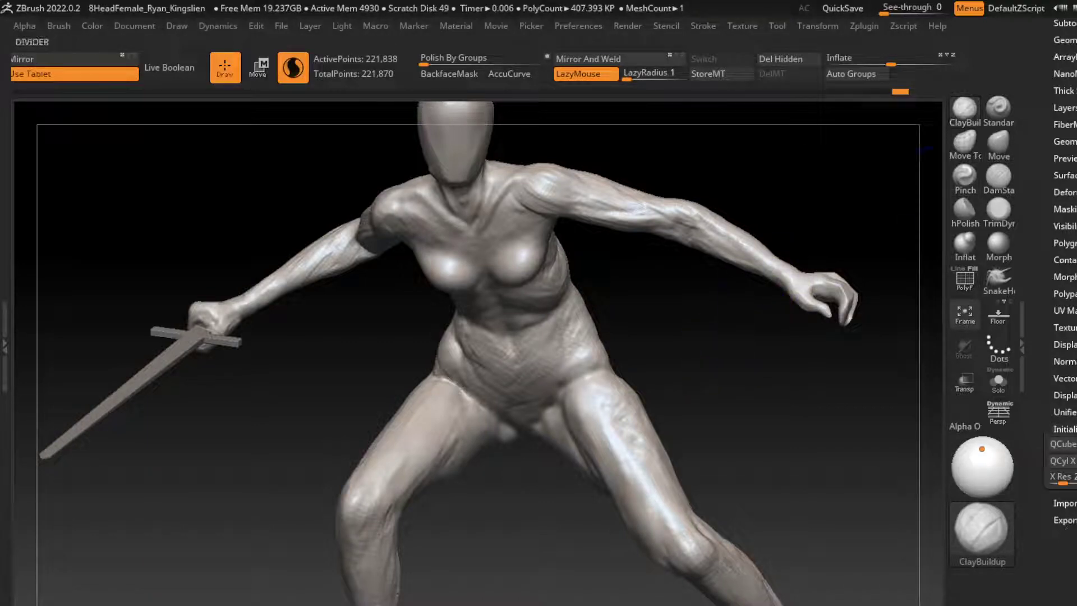
# Step: Set up the Move brush, enlarging then reducing its size
pyautogui.press('b')
pyautogui.press('m')
pyautogui.press('v')
pyautogui.press('s')
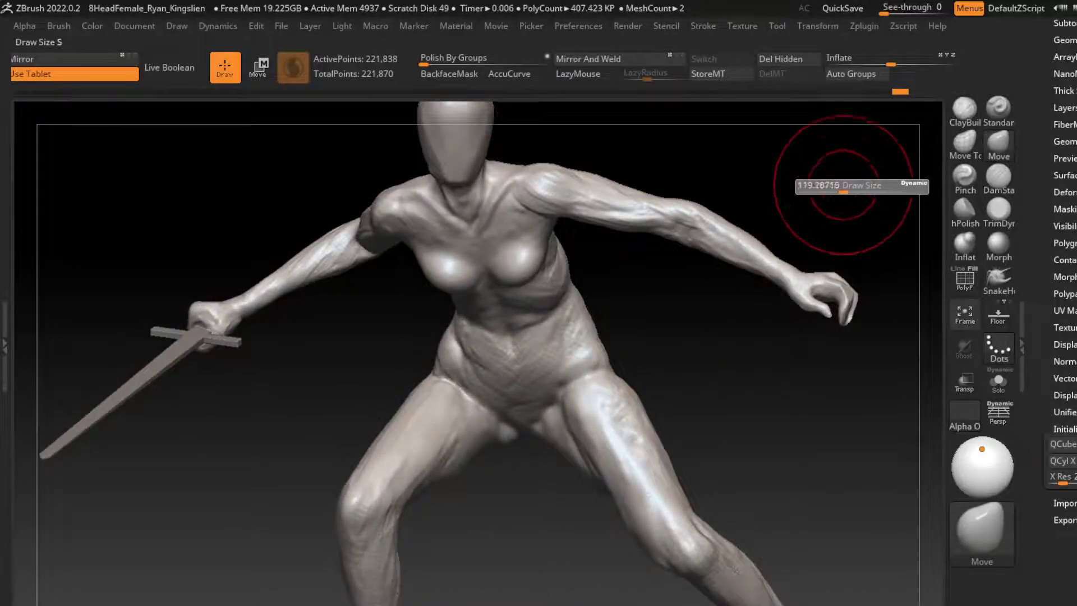
pyautogui.moveTo(844, 190); pyautogui.dragTo(867, 190)
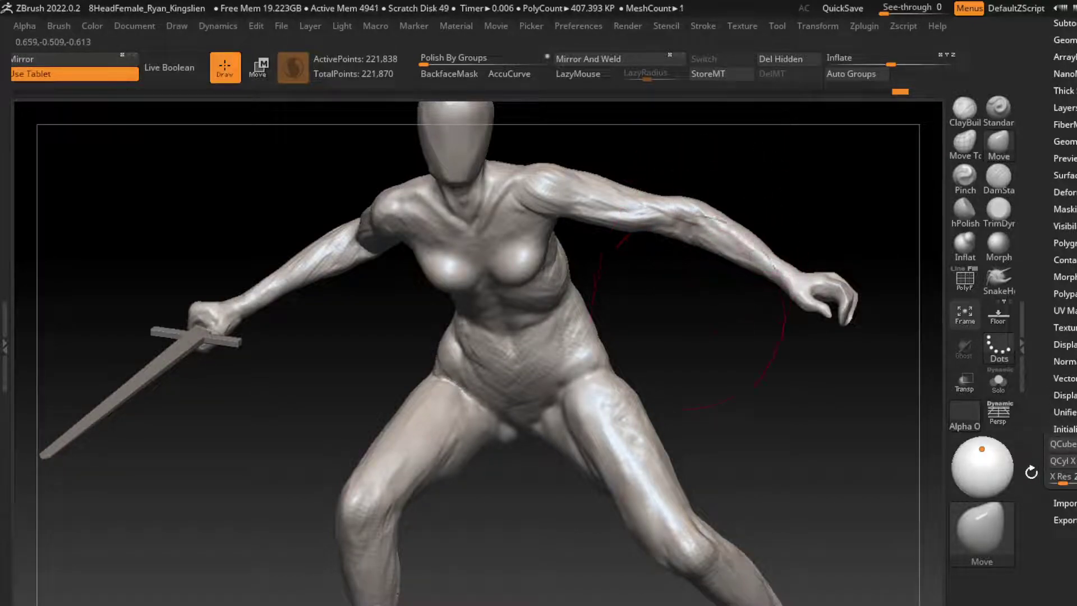
pyautogui.press('s')
pyautogui.moveTo(699, 319); pyautogui.dragTo(674, 319)
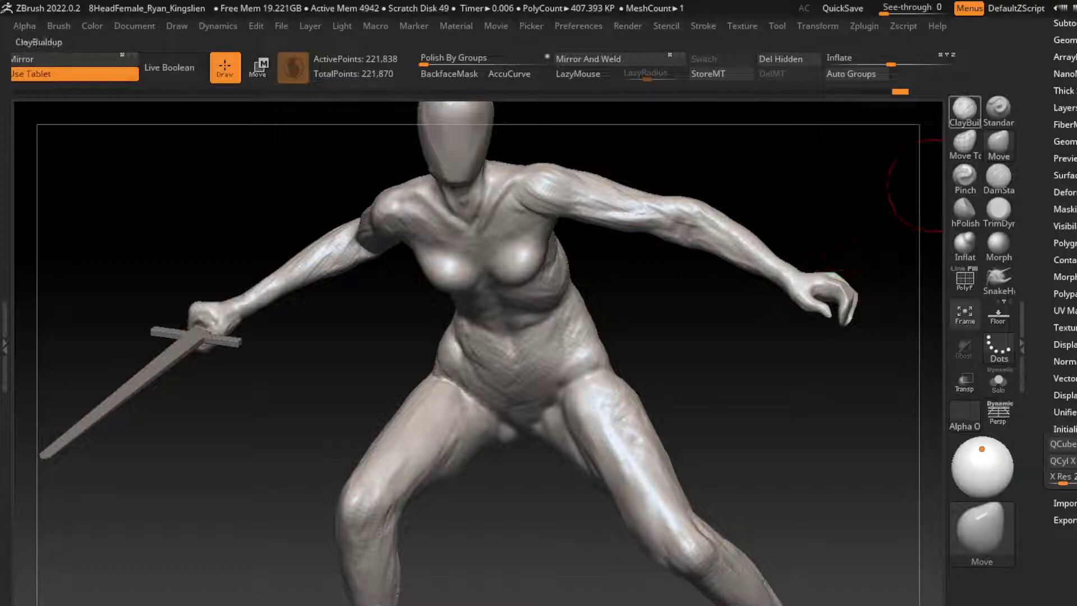
# Step: Add clay on the arm and torso from a side-top angle, then frame the figure and sword
pyautogui.click(964, 109)
pyautogui.moveTo(724, 243); pyautogui.dragTo(617, 314)
pyautogui.moveTo(607, 383); pyautogui.dragTo(578, 366)
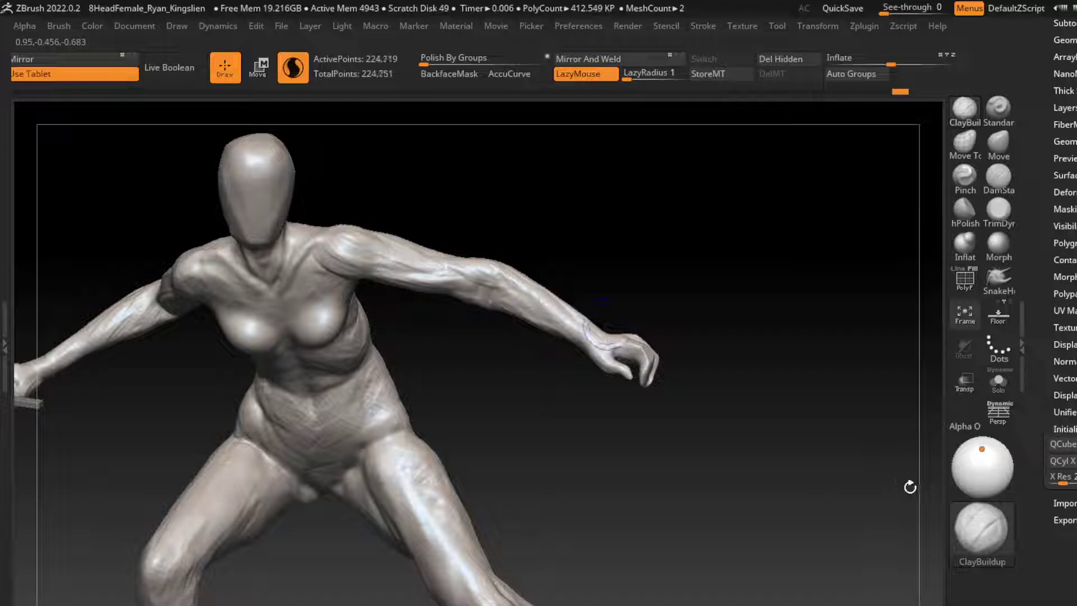
pyautogui.press('f')
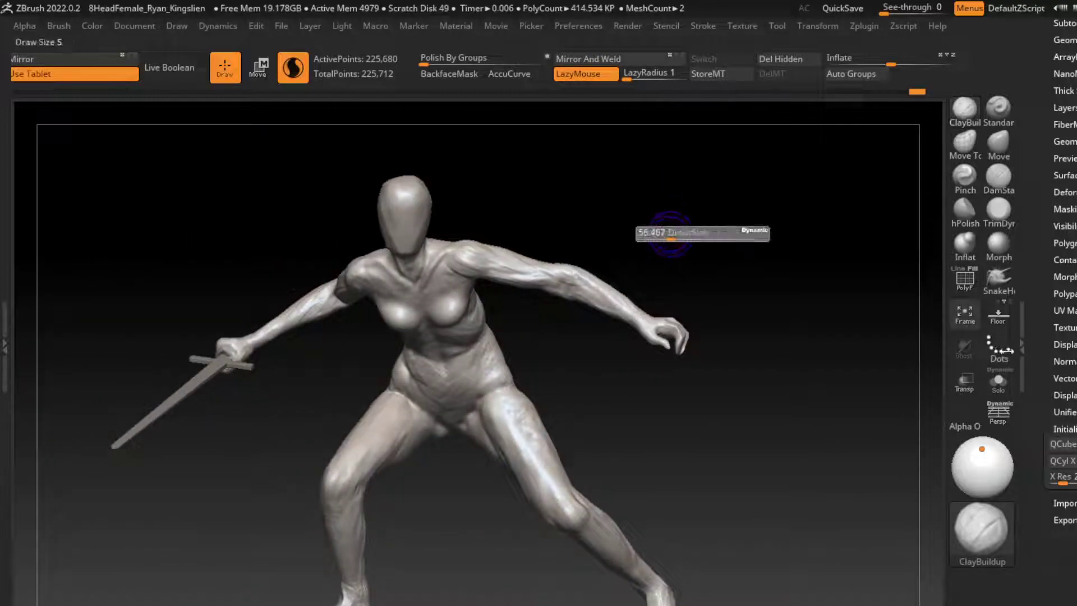
# Step: Enlarge the Move brush, orbit around the model, and undo the last clay stroke
pyautogui.press('b')
pyautogui.press('m')
pyautogui.press('v')
pyautogui.press('s')
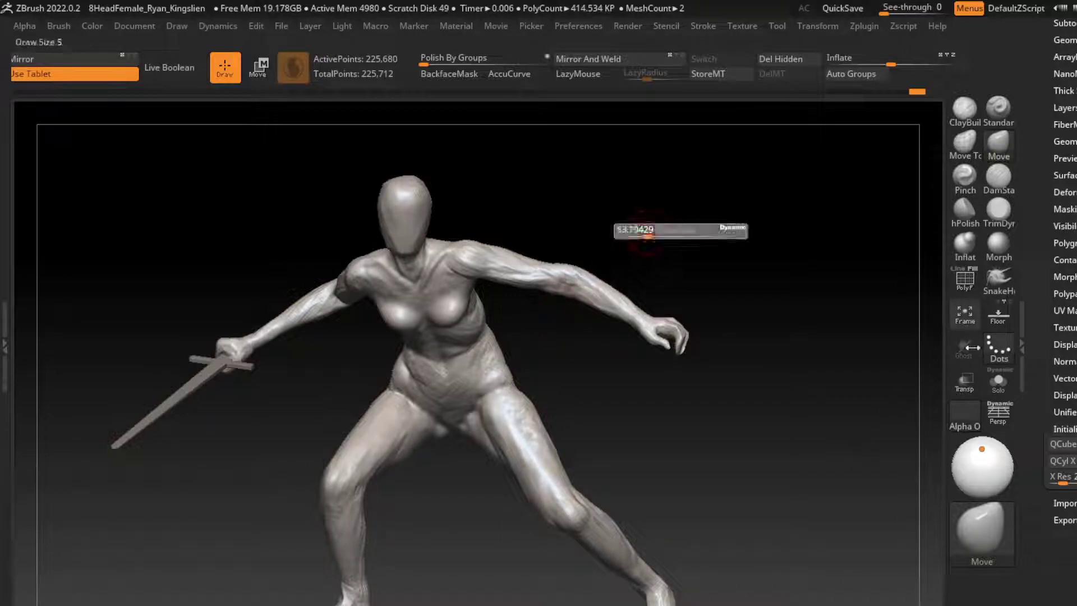
pyautogui.moveTo(674, 230); pyautogui.dragTo(696, 230)
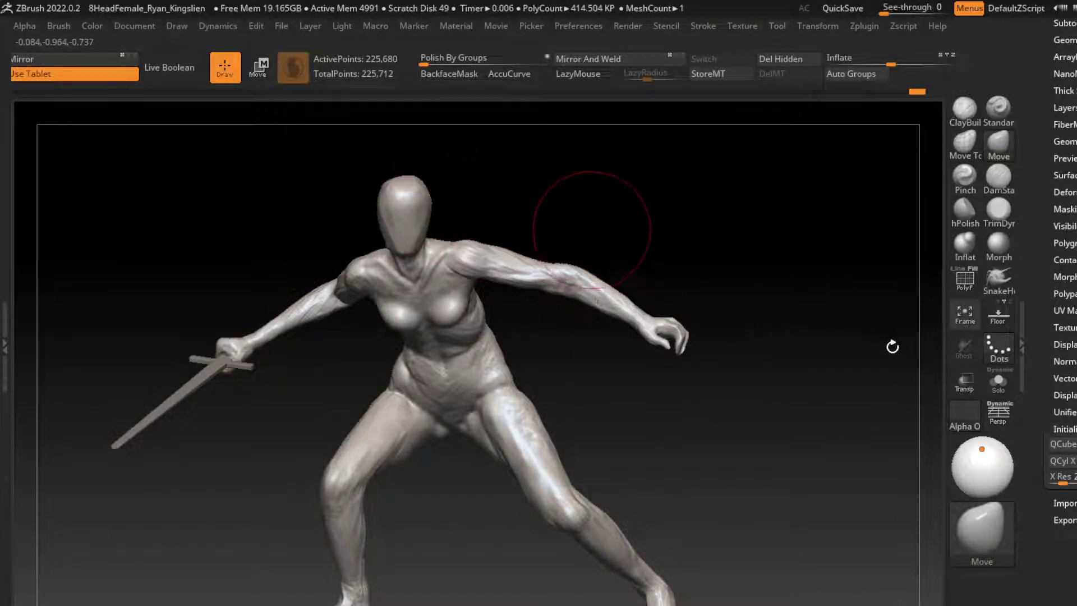
pyautogui.press('s')
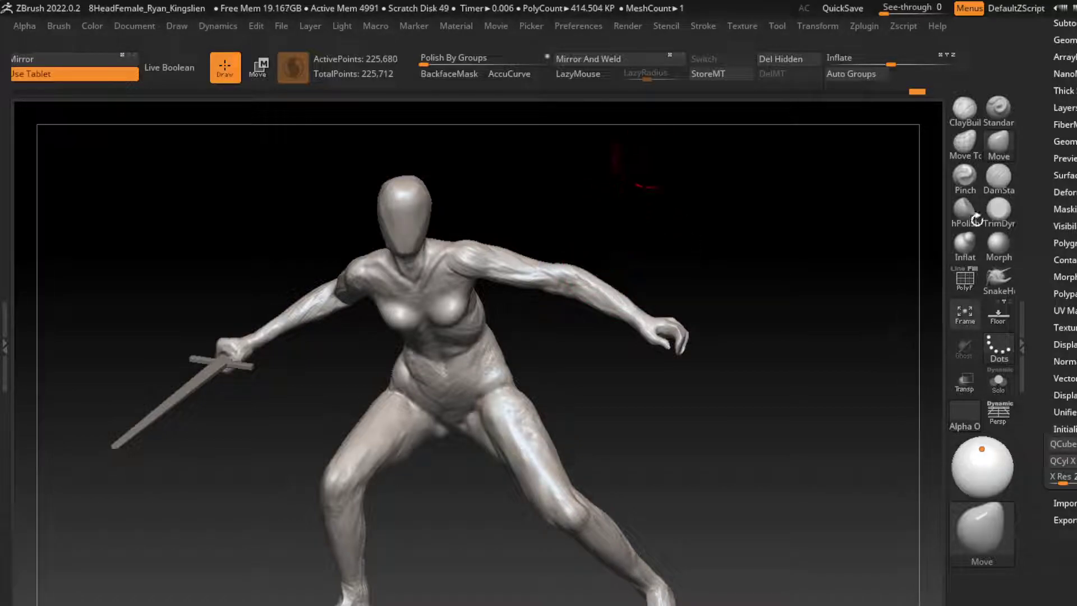
pyautogui.moveTo(841, 364); pyautogui.dragTo(702, 253)
pyautogui.click(965, 110)
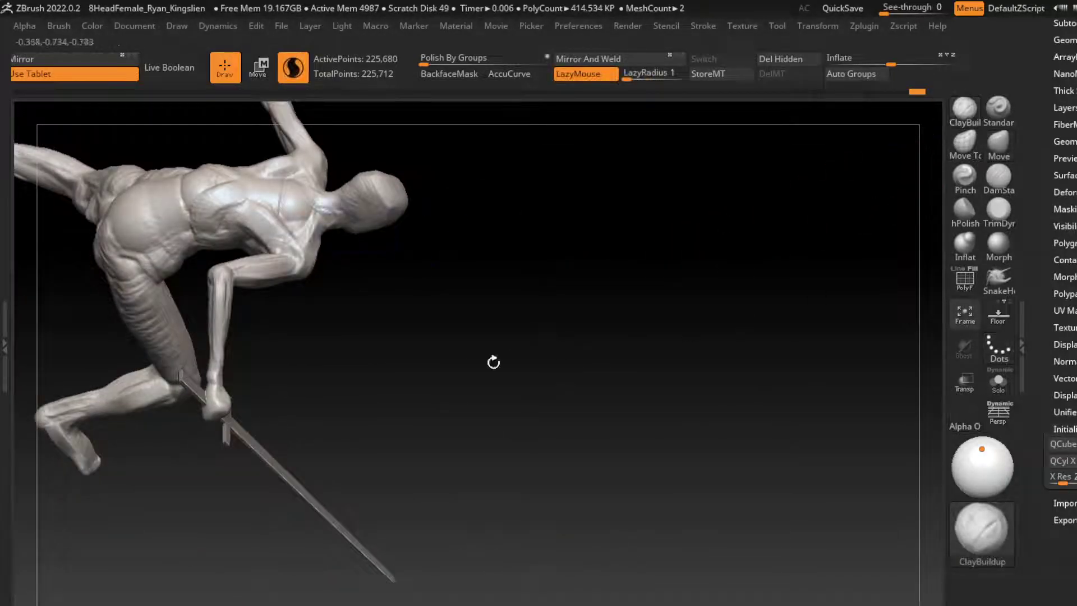
pyautogui.moveTo(541, 385)
pyautogui.mouseDown()
pyautogui.moveTo(832, 321)
pyautogui.moveTo(701, 270)
pyautogui.mouseUp()
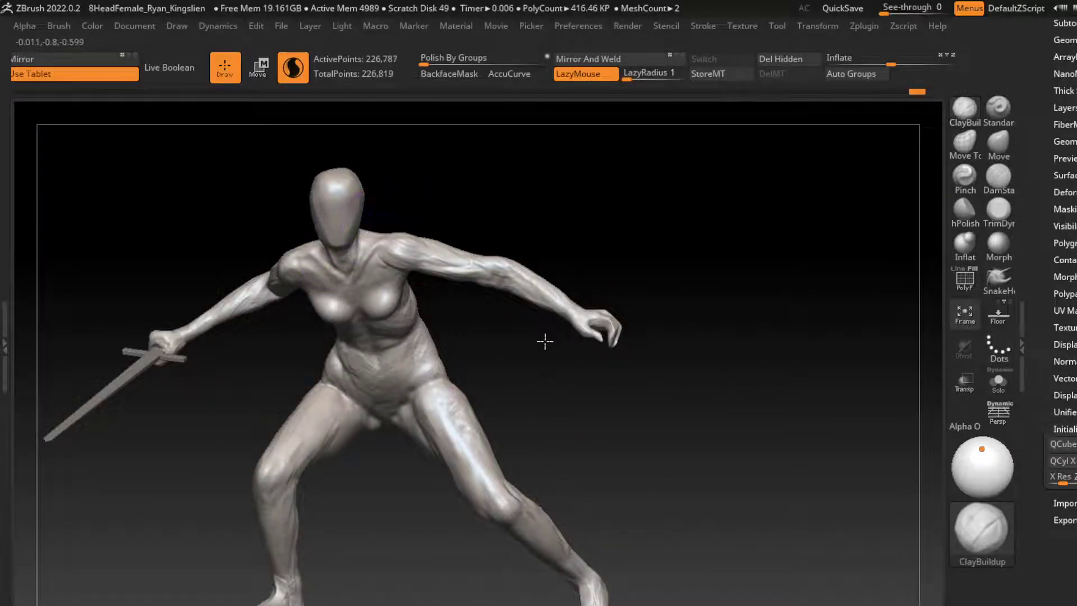
pyautogui.hotkey('ctrl', 'z')
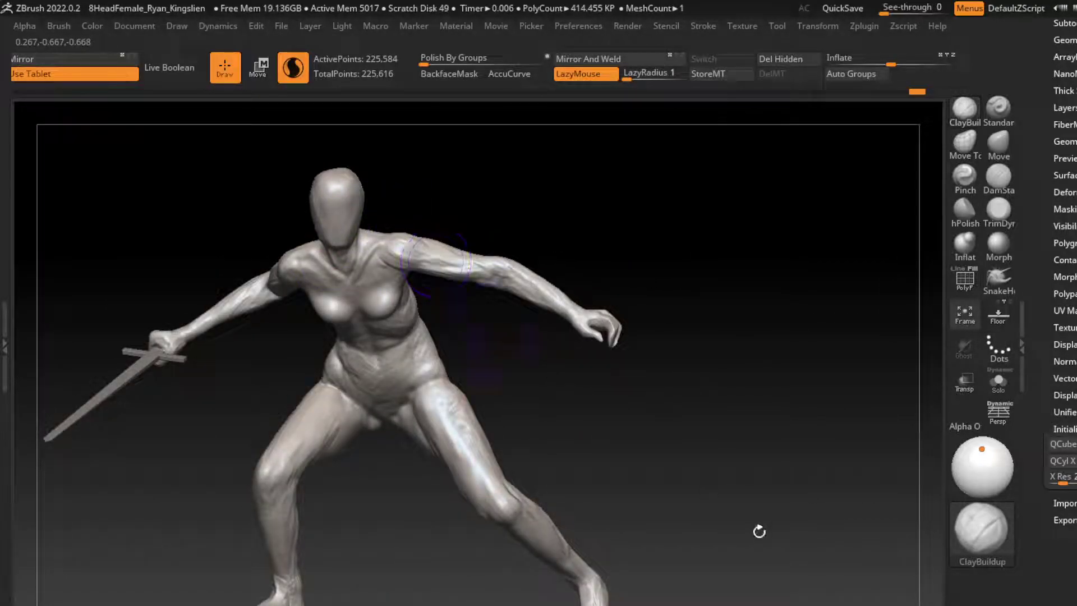
# Step: Mask the pelvis and legs with rectangle strokes, then invert the mask onto the upper body
pyautogui.moveTo(628, 449); pyautogui.dragTo(617, 348)
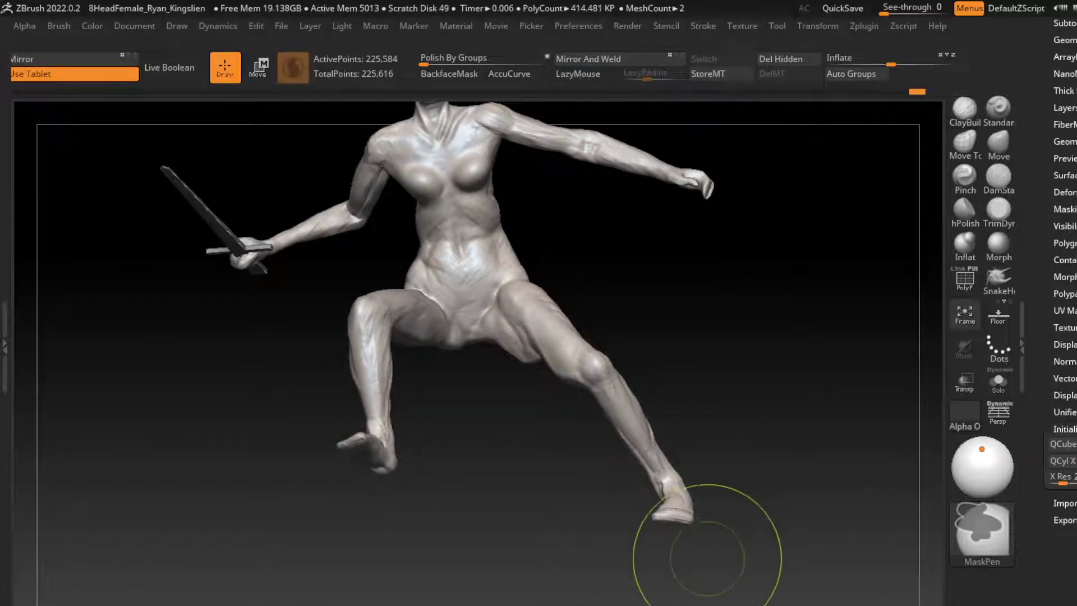
pyautogui.keyDown('ctrl'); pyautogui.moveTo(708, 574); pyautogui.dragTo(332, 262); pyautogui.keyUp('ctrl')
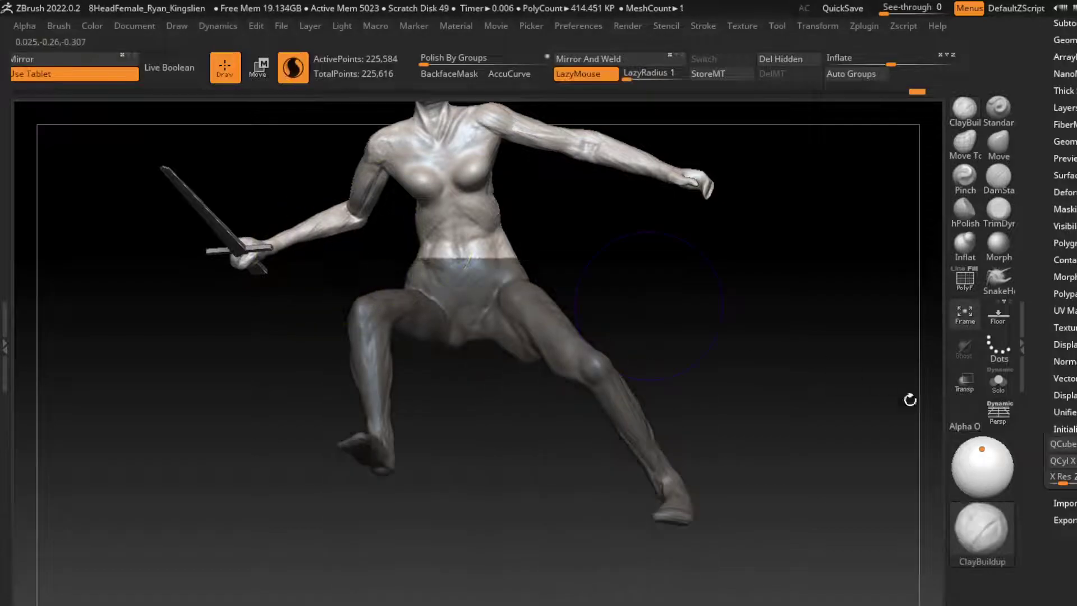
pyautogui.moveTo(909, 404); pyautogui.dragTo(842, 146)
pyautogui.moveTo(676, 320); pyautogui.dragTo(760, 474)
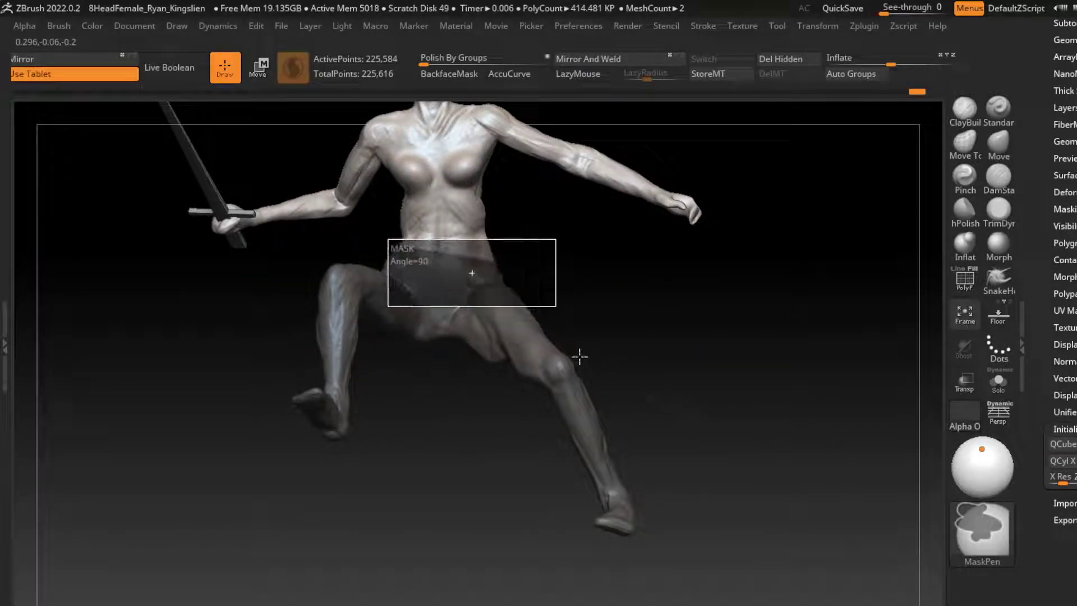
pyautogui.keyDown('ctrl'); pyautogui.moveTo(714, 421); pyautogui.dragTo(580, 356); pyautogui.keyUp('ctrl')
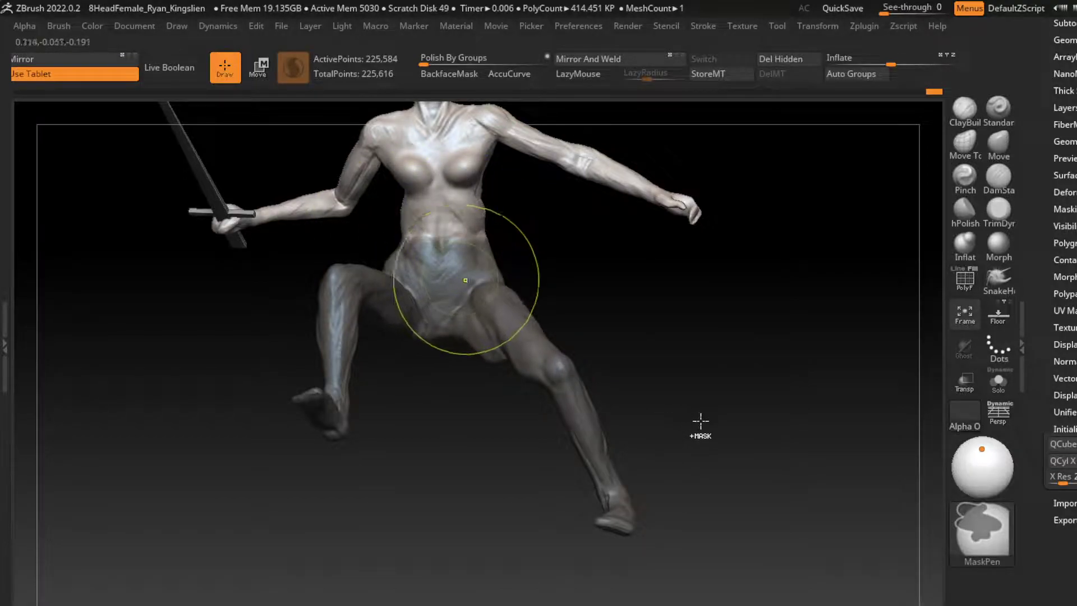
pyautogui.moveTo(700, 428); pyautogui.dragTo(614, 397)
pyautogui.keyDown('ctrl'); pyautogui.click(645, 415); pyautogui.keyUp('ctrl')
# Step: Place the Transpose pivot and rotate the upper body about the chest, undoing an accidental shift
pyautogui.press('w')
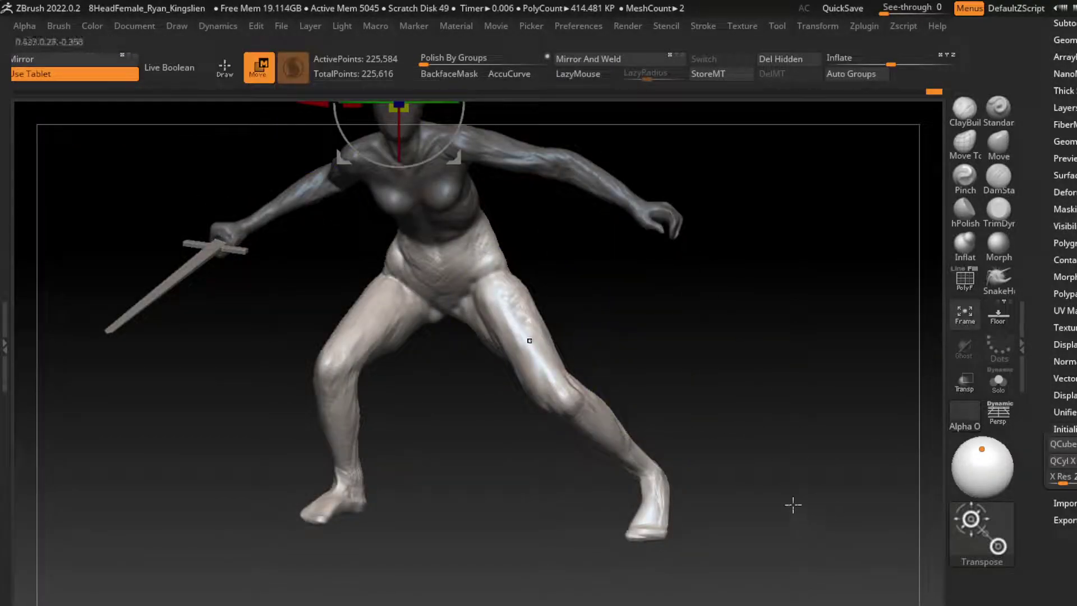
pyautogui.moveTo(793, 572); pyautogui.dragTo(851, 428)
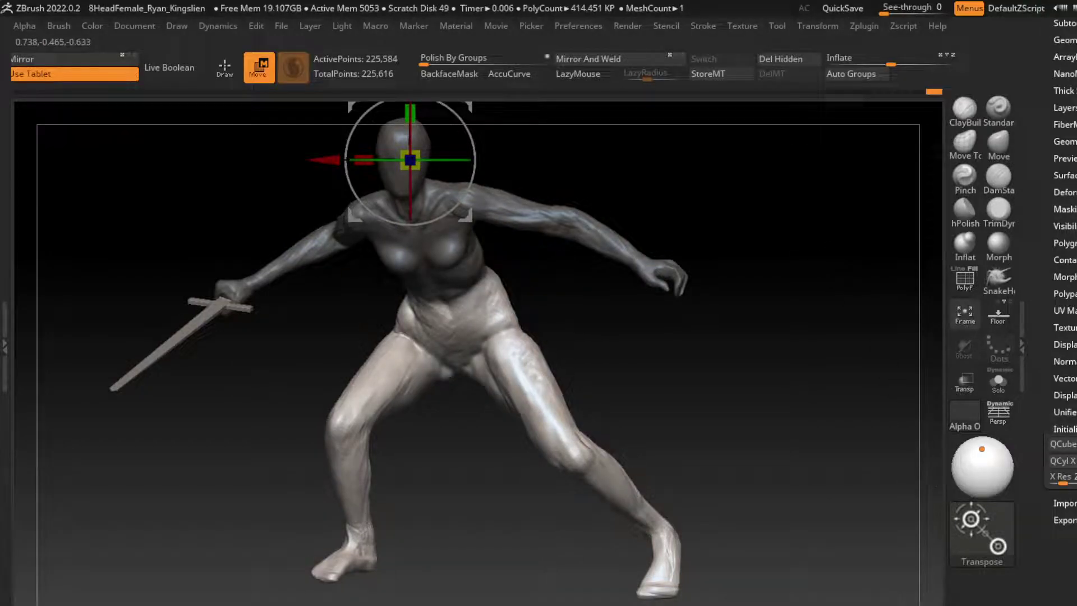
pyautogui.moveTo(785, 449); pyautogui.dragTo(673, 448)
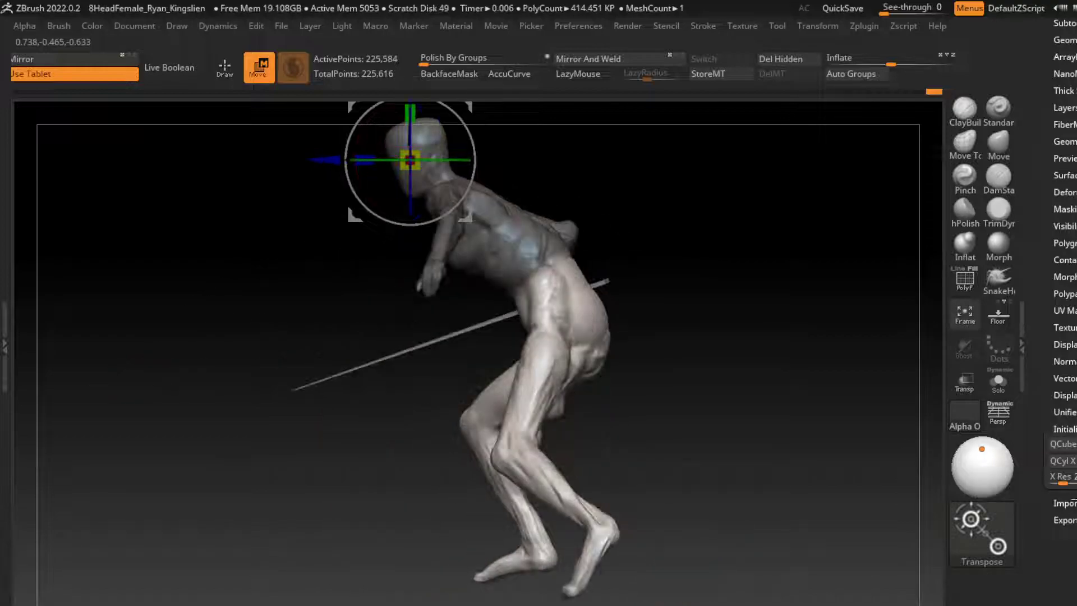
pyautogui.moveTo(719, 260); pyautogui.dragTo(714, 255)
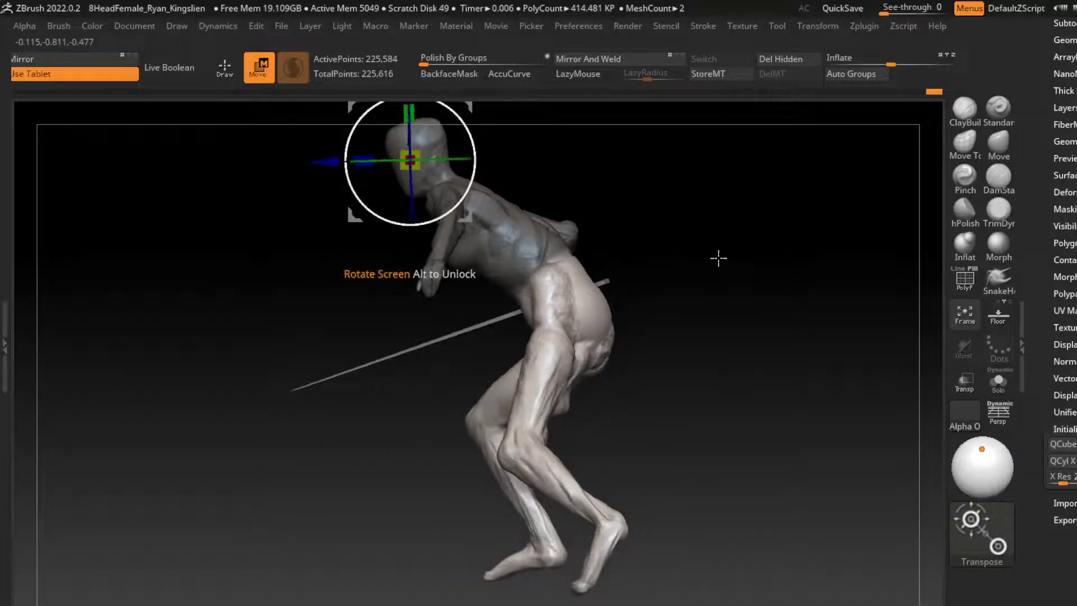
pyautogui.hotkey('ctrl', 'z')
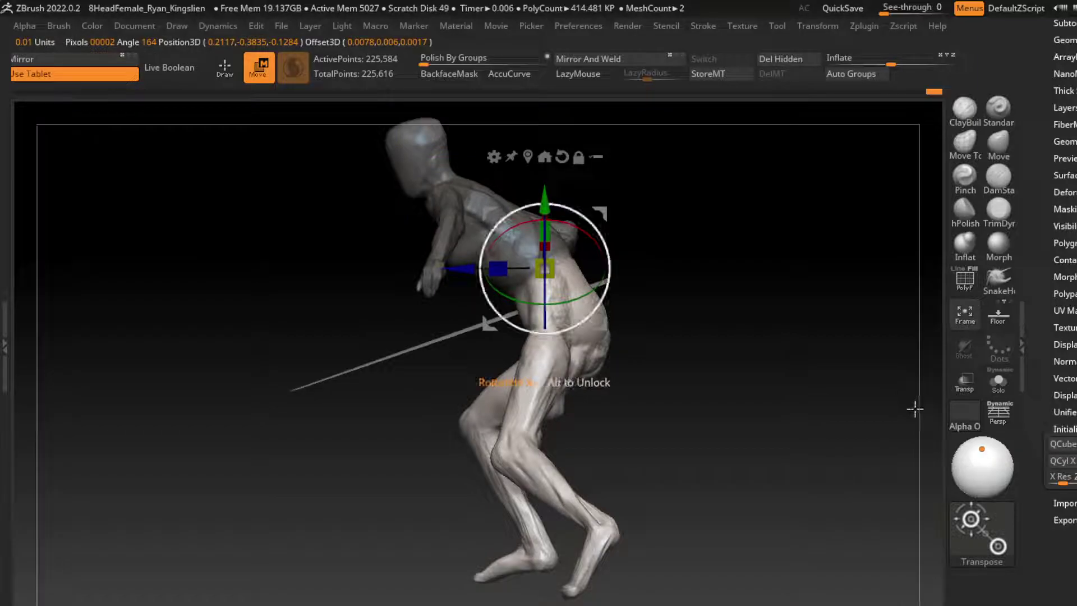
pyautogui.moveTo(914, 409)
pyautogui.mouseDown()
pyautogui.moveTo(917, 397)
pyautogui.moveTo(861, 365)
pyautogui.mouseUp()
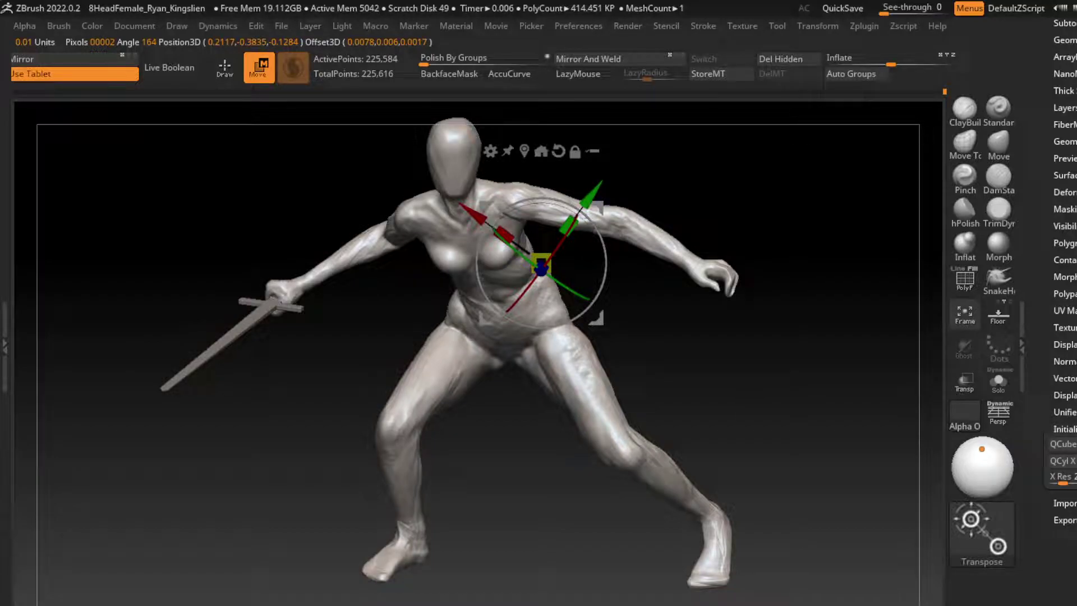
# Step: Return to ClayBuildup from a front view and resize the brush for the hip
pyautogui.press('q')
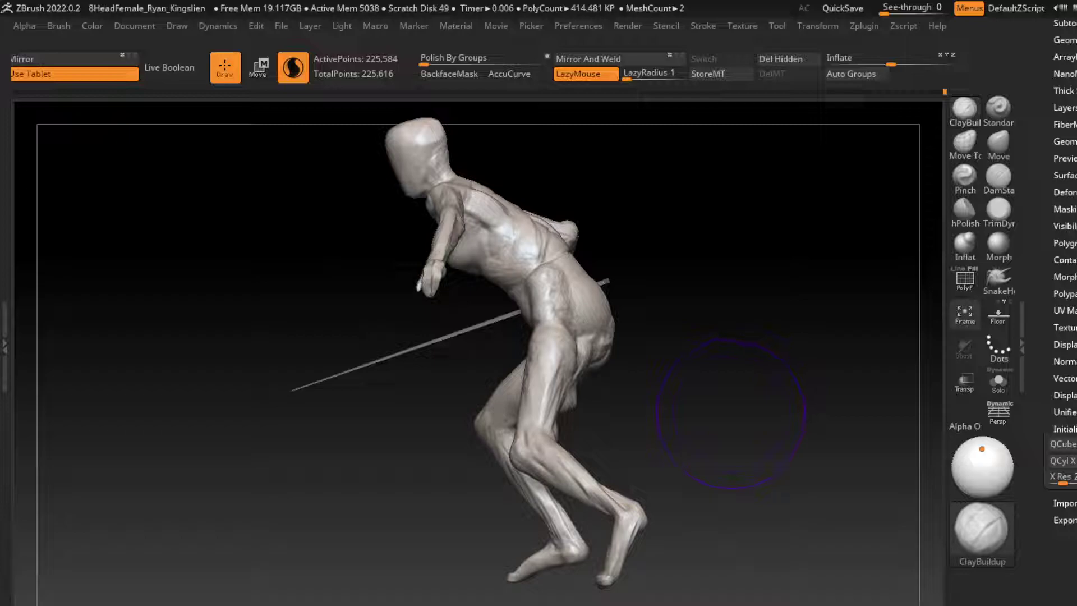
pyautogui.moveTo(731, 413); pyautogui.dragTo(785, 417)
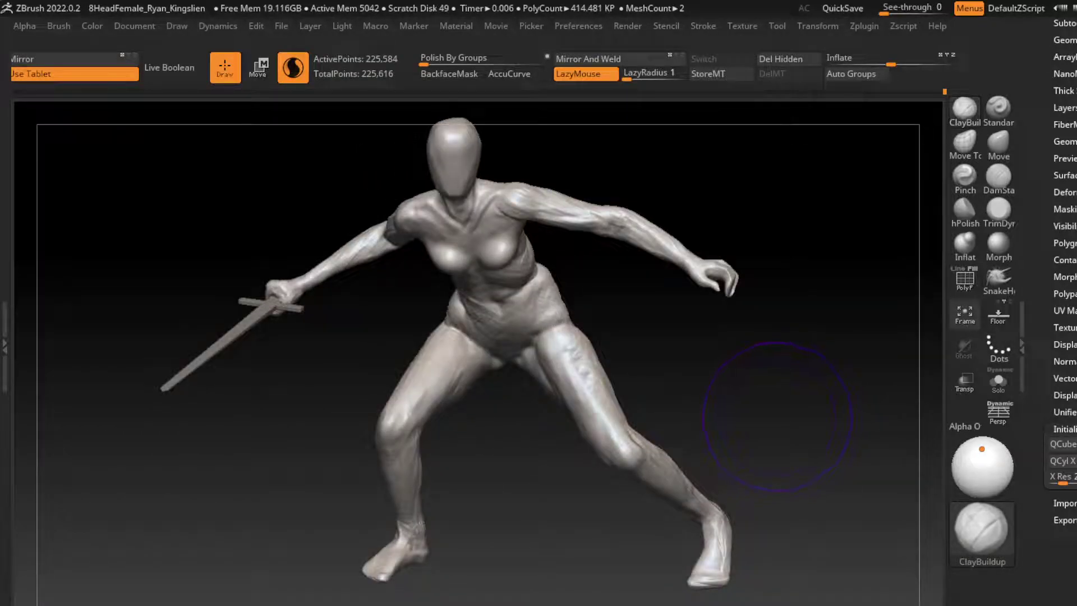
pyautogui.press('w')
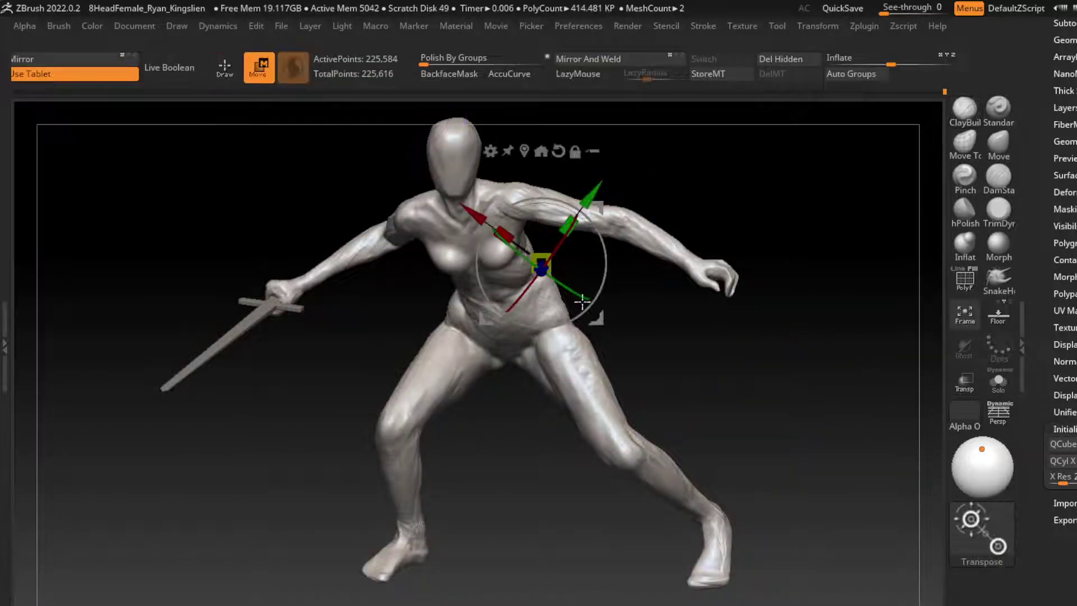
pyautogui.press('q')
pyautogui.press('s')
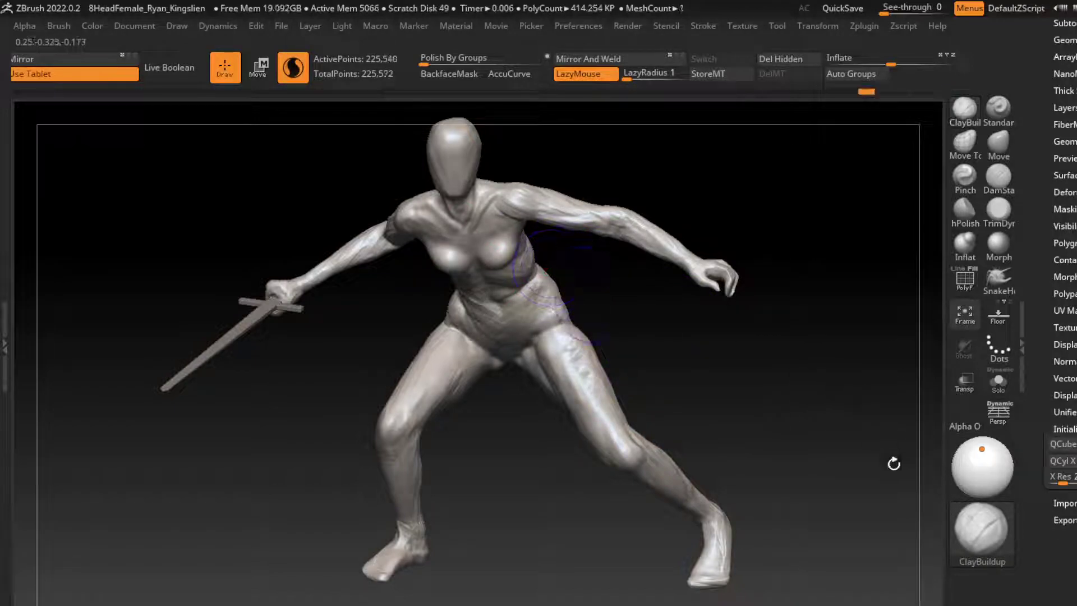
# Step: Build clay over the side of the hip, then switch to the Move brush
pyautogui.moveTo(561, 314); pyautogui.dragTo(595, 337)
pyautogui.moveTo(766, 407)
pyautogui.mouseDown()
pyautogui.moveTo(854, 582)
pyautogui.moveTo(705, 380)
pyautogui.mouseUp()
pyautogui.press('b')
pyautogui.press('m')
pyautogui.press('v')
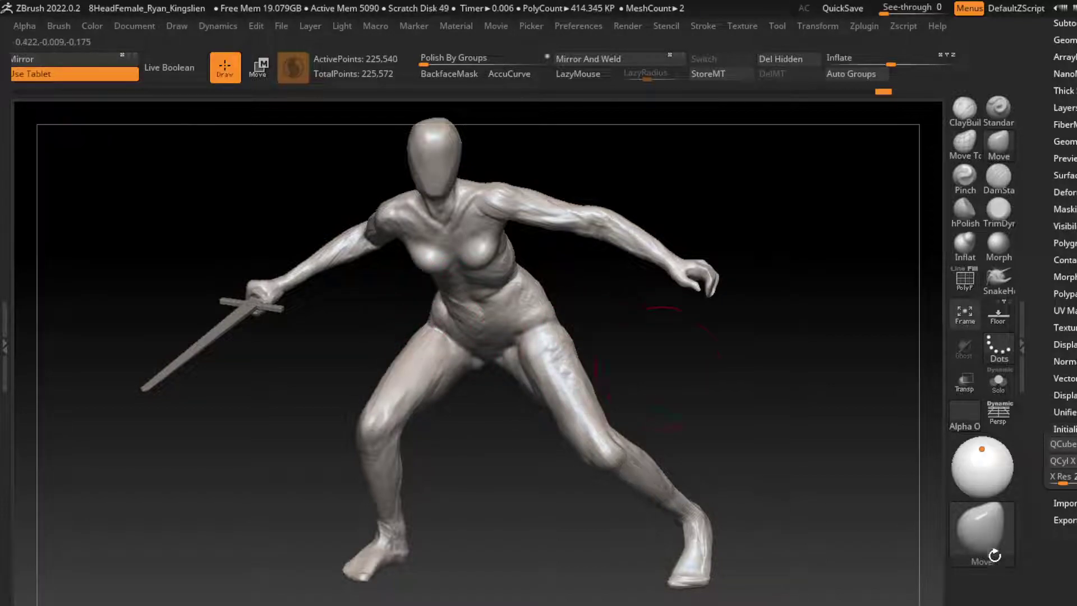
pyautogui.press('s')
pyautogui.moveTo(662, 365)
pyautogui.mouseDown()
pyautogui.moveTo(1034, 572)
pyautogui.moveTo(904, 510)
pyautogui.mouseUp()
pyautogui.moveTo(829, 473); pyautogui.dragTo(928, 529)
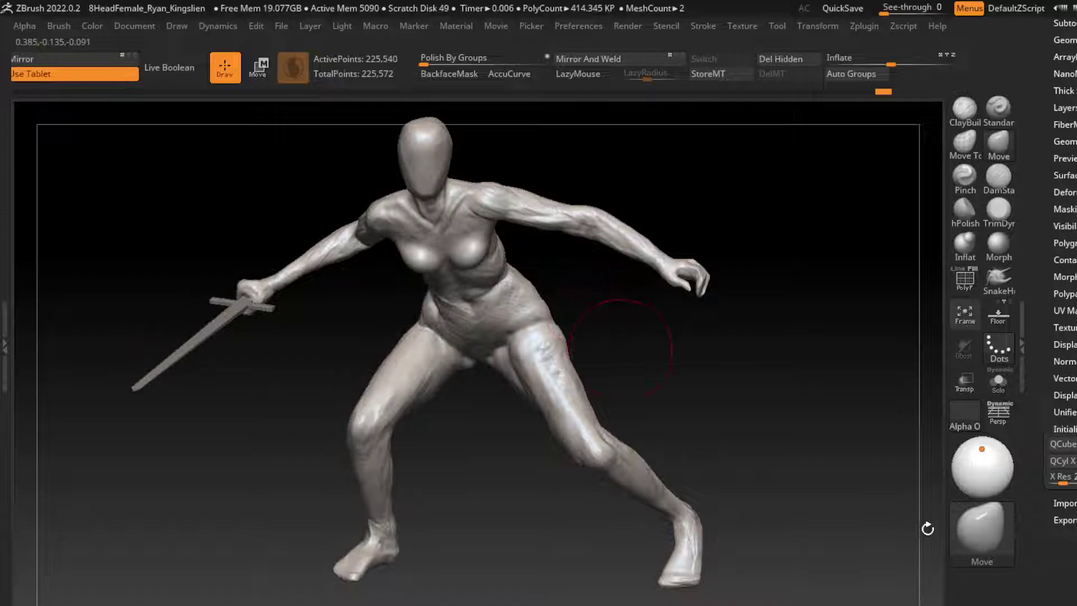
# Step: Shrink the Move brush, push the outer thigh contour, then return to ClayBuildup
pyautogui.press('s')
pyautogui.moveTo(649, 423); pyautogui.dragTo(606, 423)
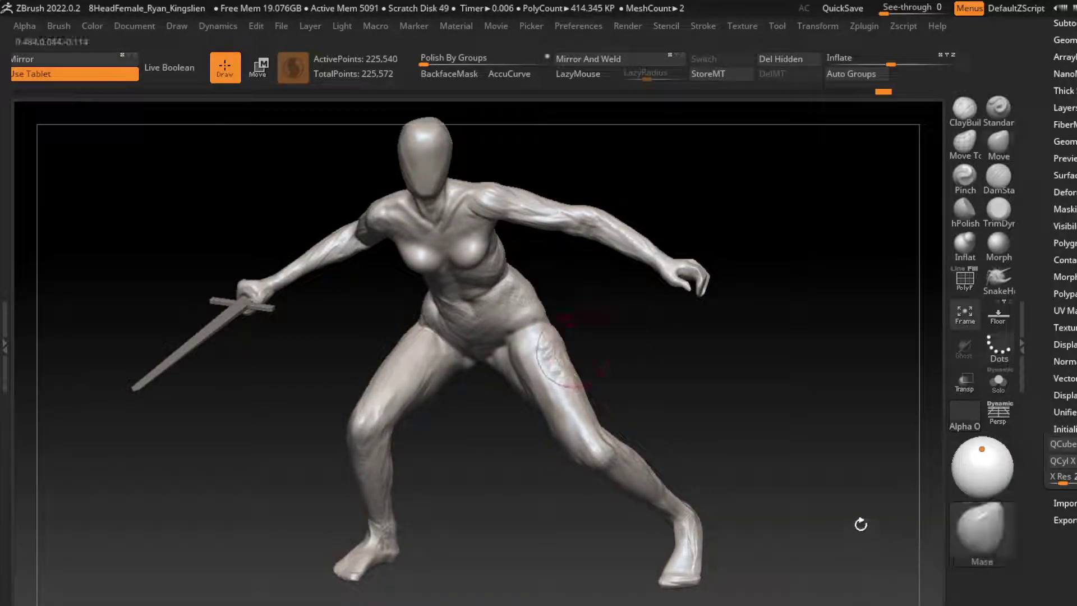
pyautogui.moveTo(861, 524)
pyautogui.mouseDown()
pyautogui.moveTo(858, 605)
pyautogui.moveTo(872, 535)
pyautogui.moveTo(860, 533)
pyautogui.mouseUp()
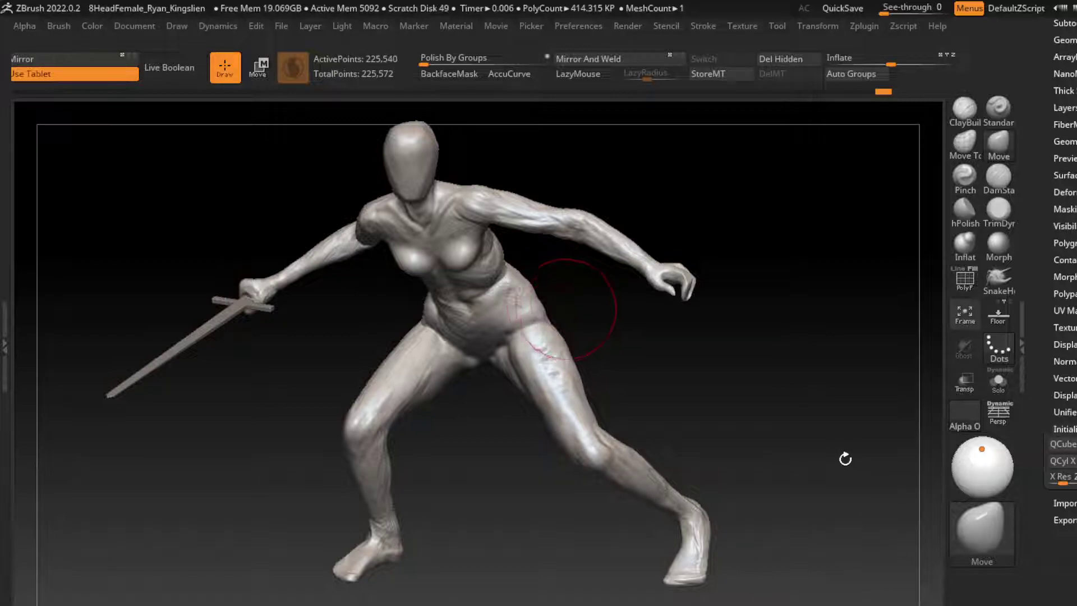
pyautogui.moveTo(823, 439); pyautogui.dragTo(883, 455)
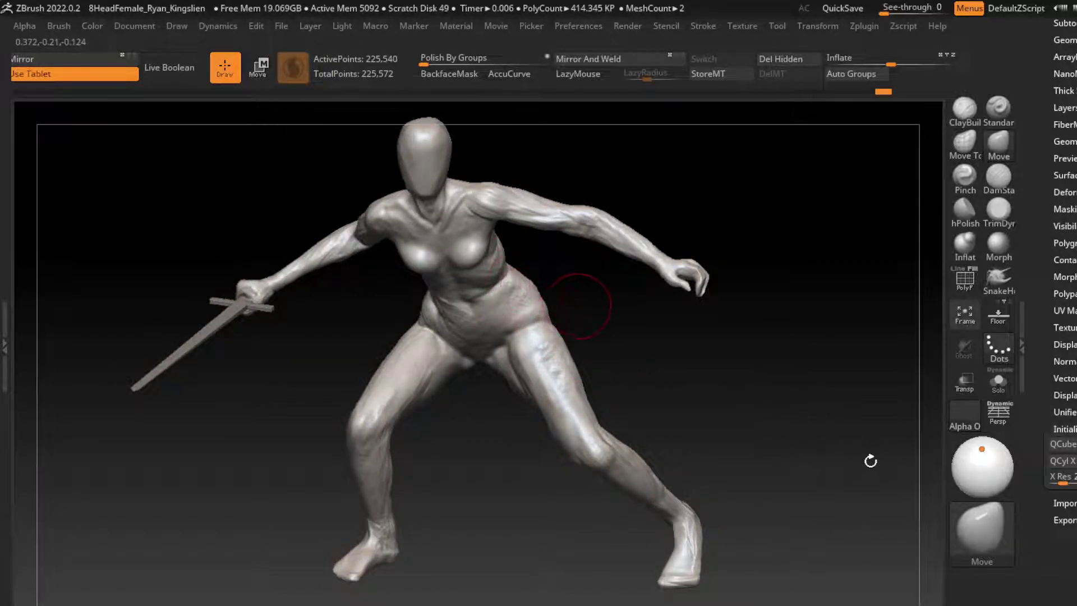
pyautogui.moveTo(870, 460)
pyautogui.keyDown('alt'); pyautogui.mouseDown()
pyautogui.moveTo(636, 379)
pyautogui.moveTo(710, 377)
pyautogui.moveTo(824, 543)
pyautogui.moveTo(685, 481)
pyautogui.mouseUp(); pyautogui.keyUp('alt')
pyautogui.press('b')
pyautogui.press('c')
pyautogui.press('b')
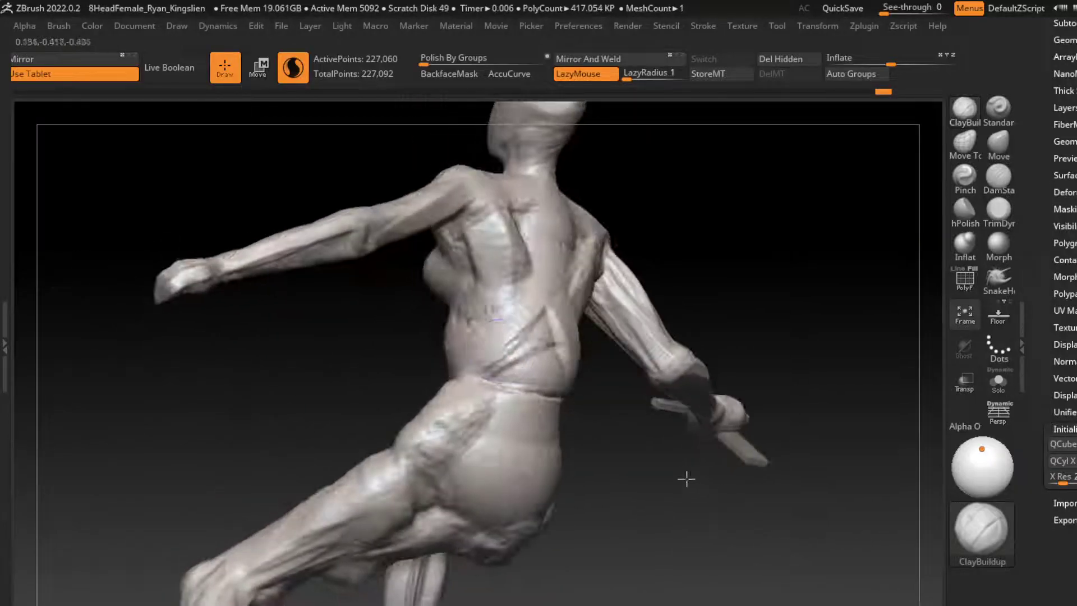
# Step: Build clay along the side of the back from a rear three-quarter view
pyautogui.moveTo(645, 445); pyautogui.dragTo(539, 512)
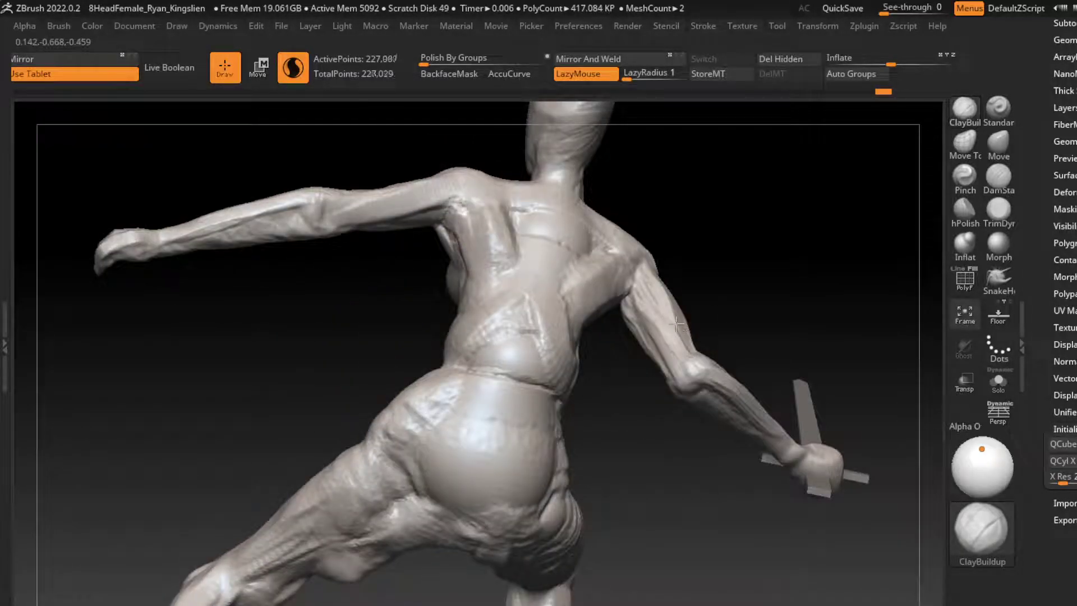
pyautogui.moveTo(435, 196); pyautogui.dragTo(468, 269)
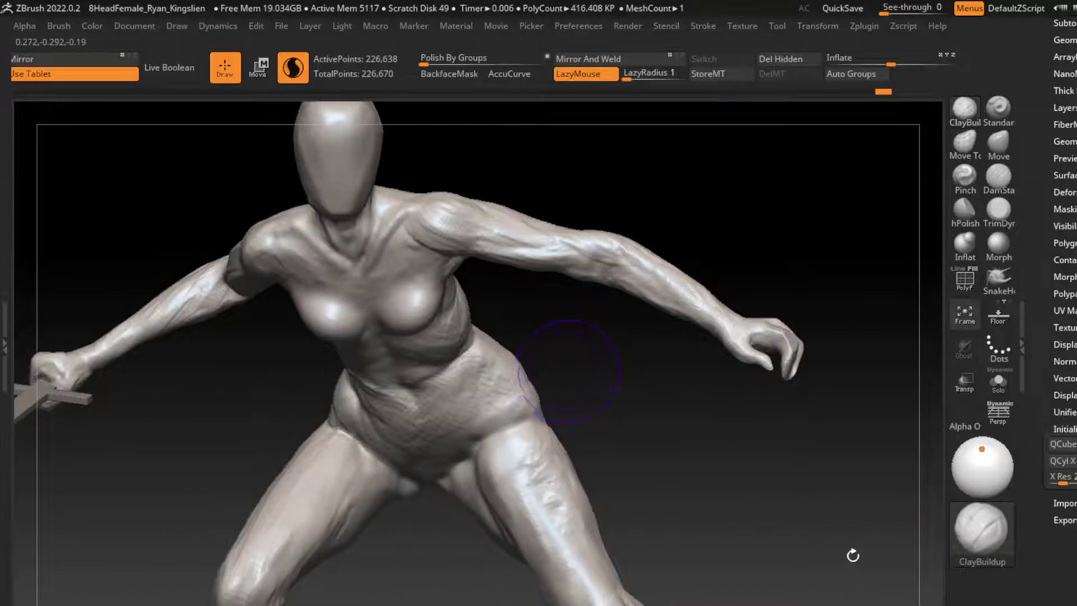
pyautogui.press('s')
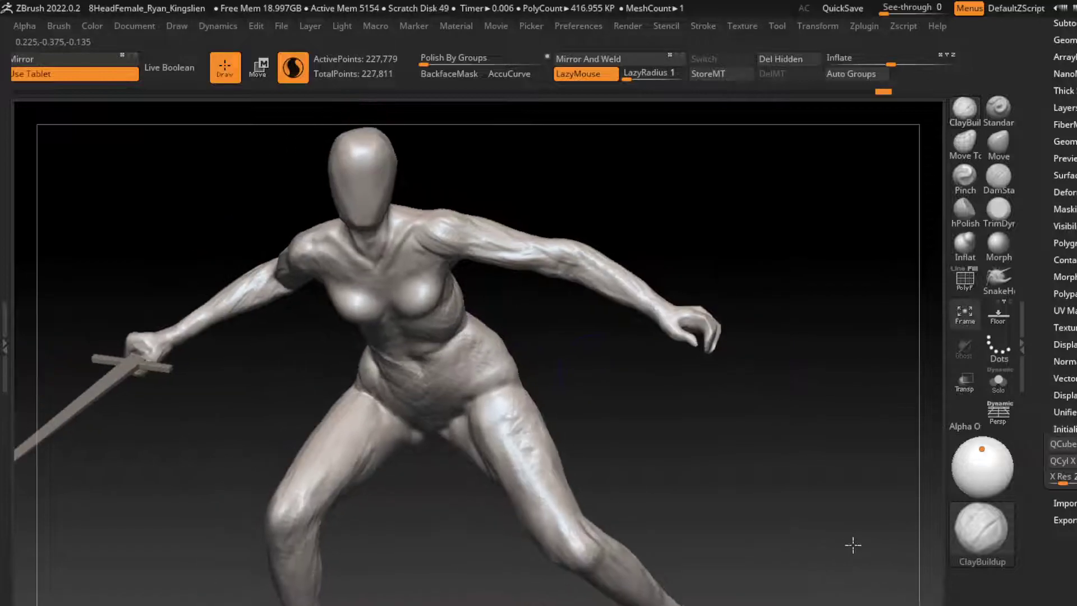
pyautogui.moveTo(802, 539)
pyautogui.mouseDown()
pyautogui.moveTo(892, 582)
pyautogui.moveTo(722, 558)
pyautogui.mouseUp()
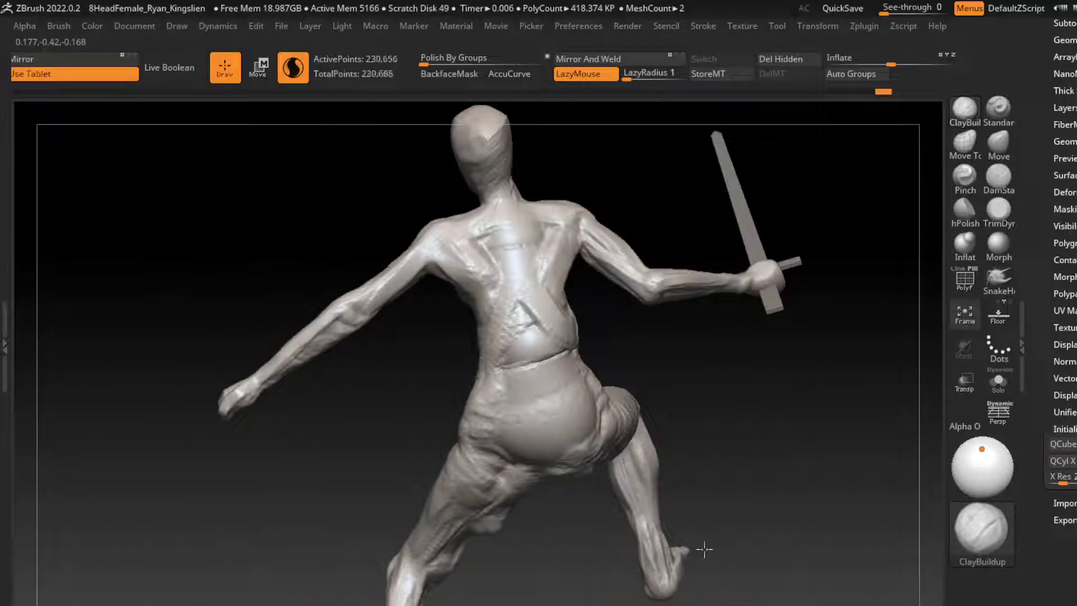
# Step: Add clay to the side of the waist and hip, then select the Move brush
pyautogui.moveTo(735, 514); pyautogui.dragTo(674, 489)
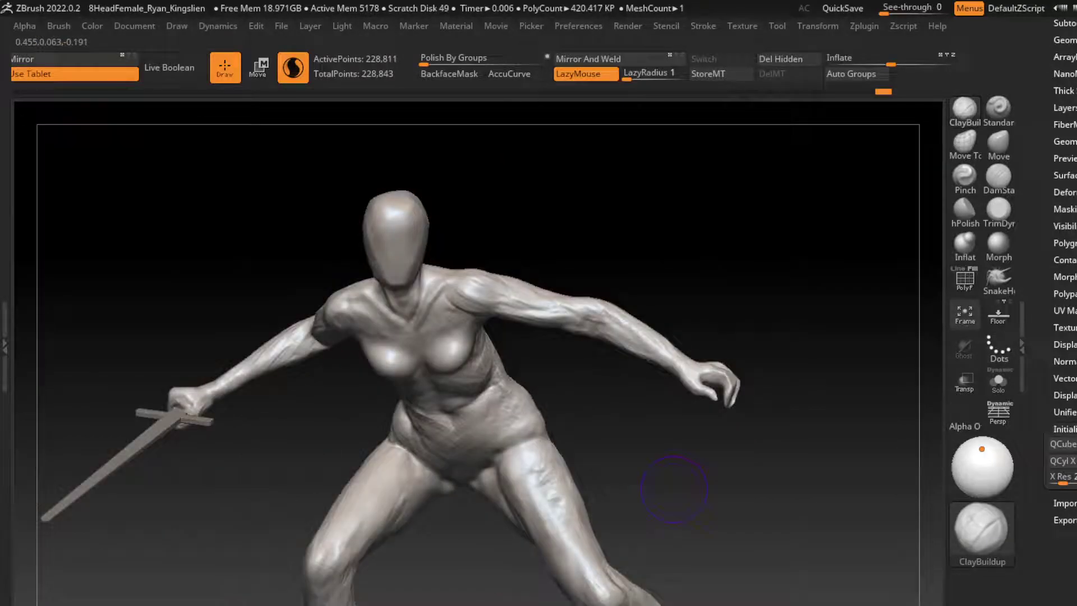
pyautogui.moveTo(769, 524); pyautogui.dragTo(733, 515)
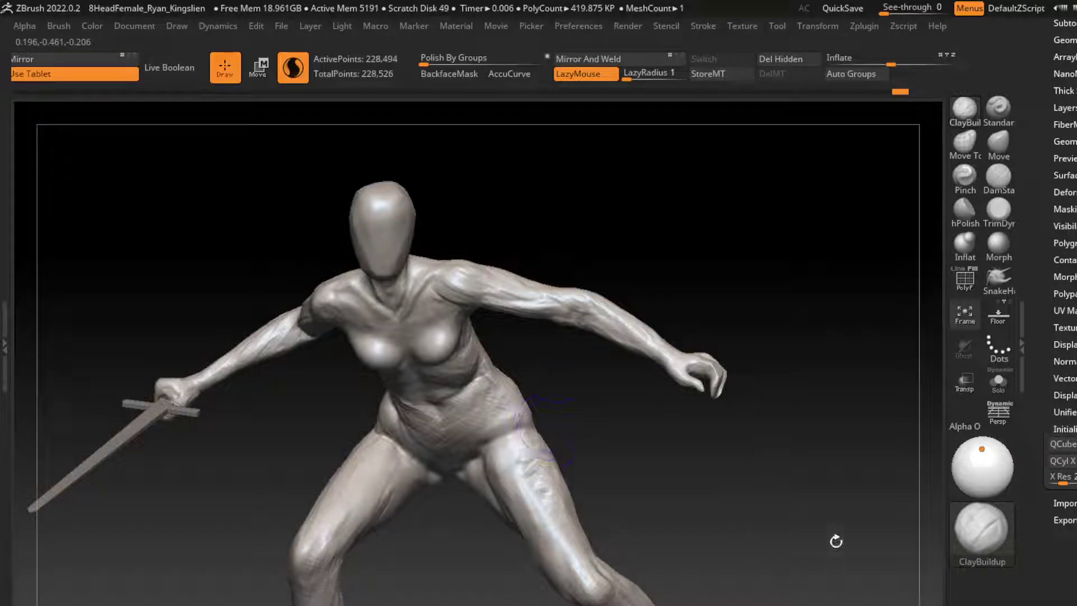
pyautogui.moveTo(484, 364)
pyautogui.mouseDown()
pyautogui.moveTo(505, 415)
pyautogui.moveTo(495, 402)
pyautogui.mouseUp()
pyautogui.keyDown('alt'); pyautogui.moveTo(561, 497); pyautogui.dragTo(662, 526); pyautogui.keyUp('alt')
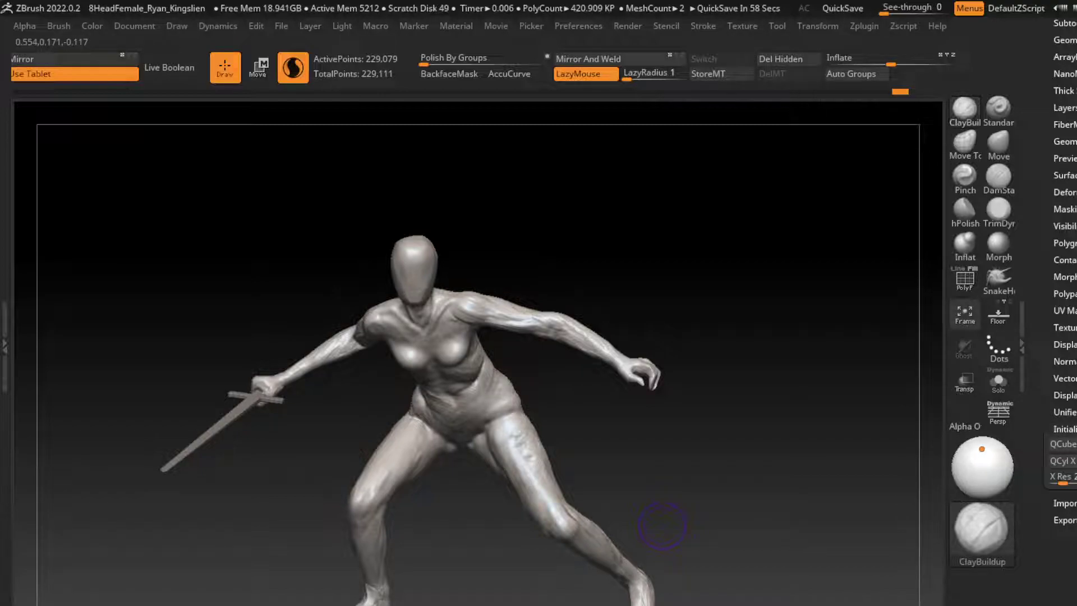
pyautogui.keyDown('alt'); pyautogui.moveTo(662, 526); pyautogui.dragTo(662, 475); pyautogui.keyUp('alt')
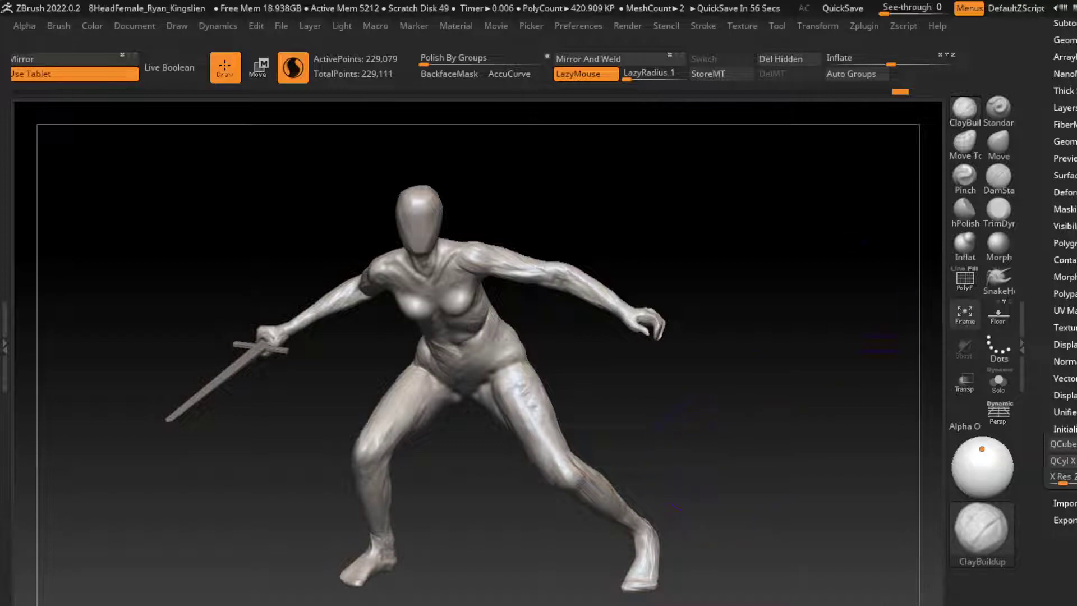
pyautogui.click(998, 143)
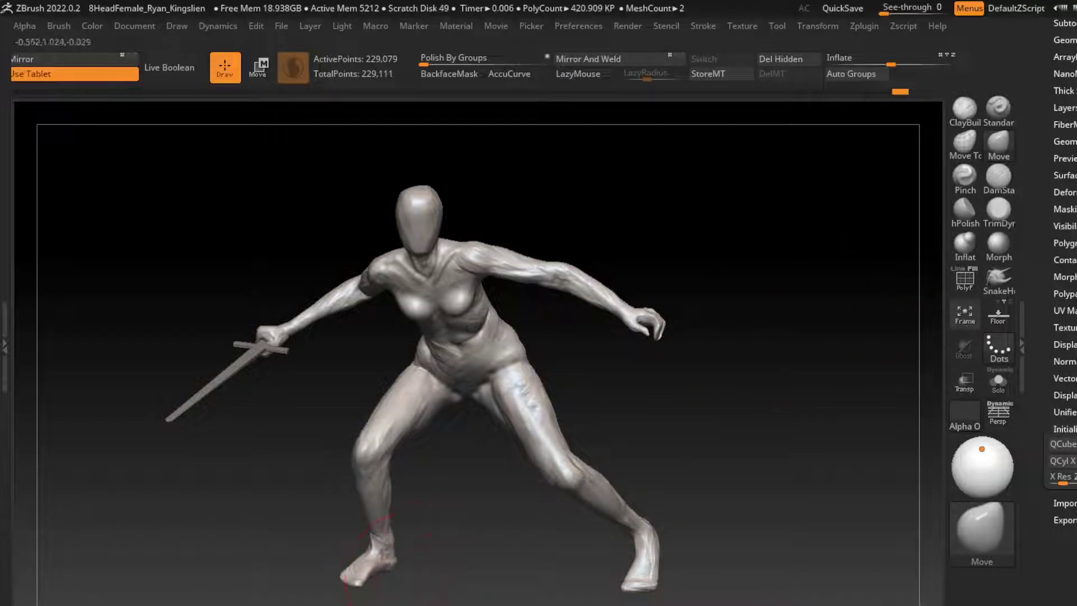